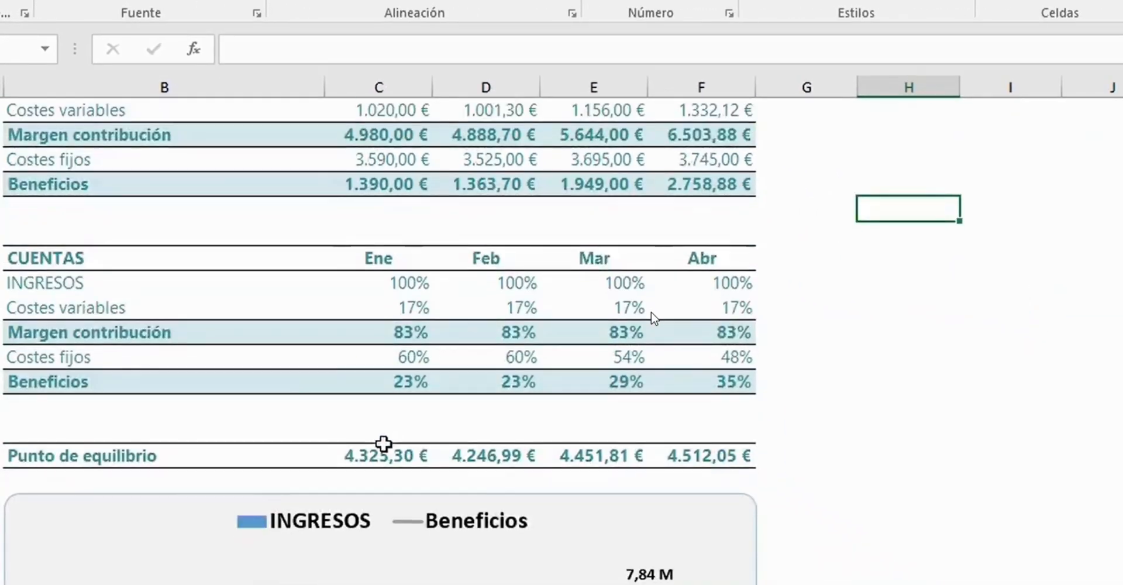
- Examine the budget items table, the Análisis sheet's stacked column chart and its monthly totals by area
scroll(383, 443, "down", 3)
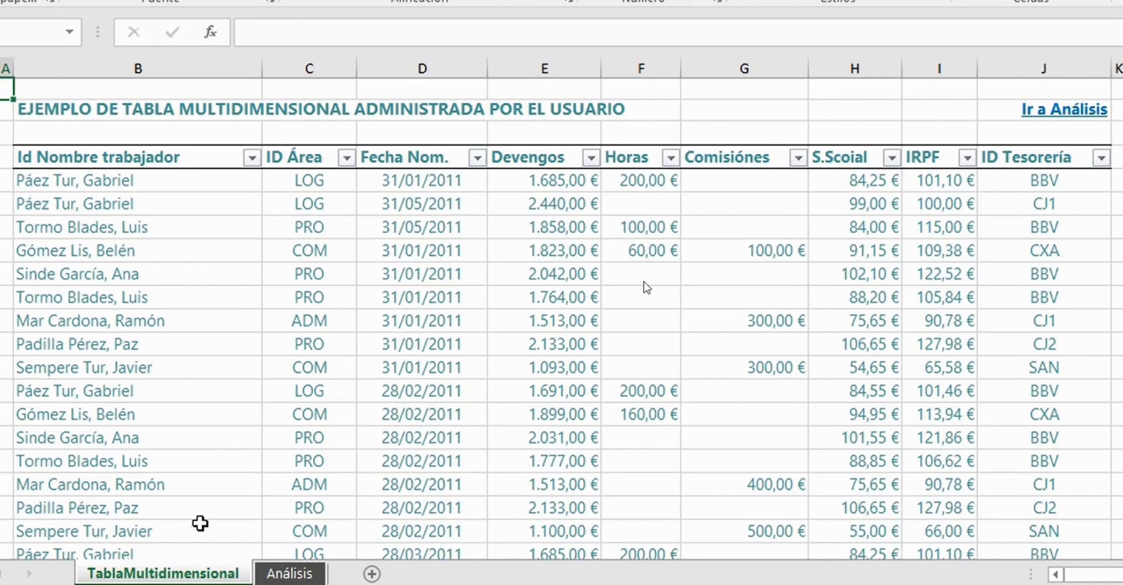
left_click(290, 573)
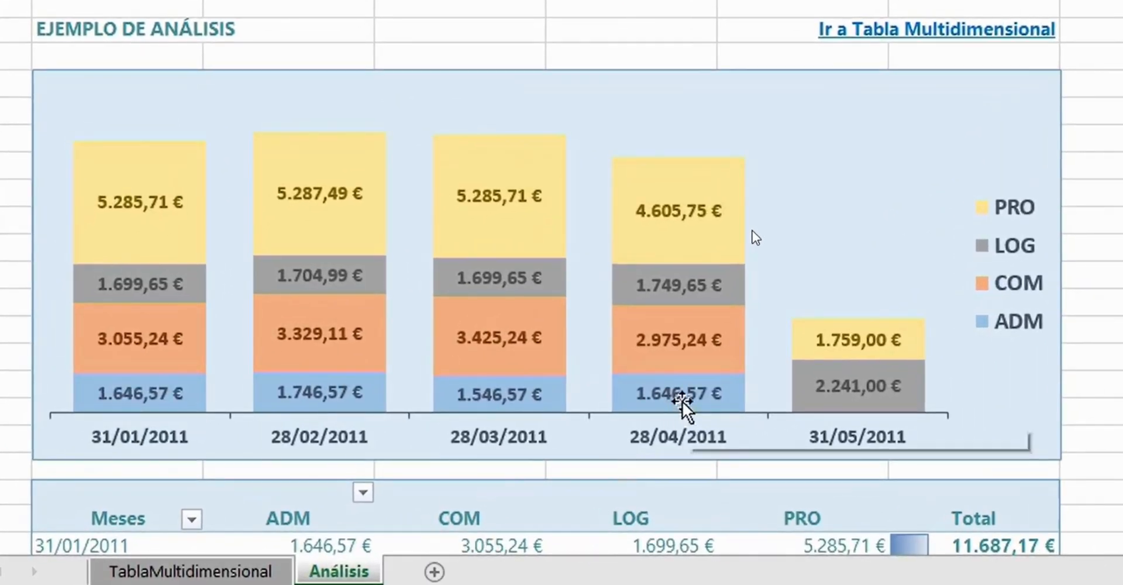
scroll(761, 320, "down", 2)
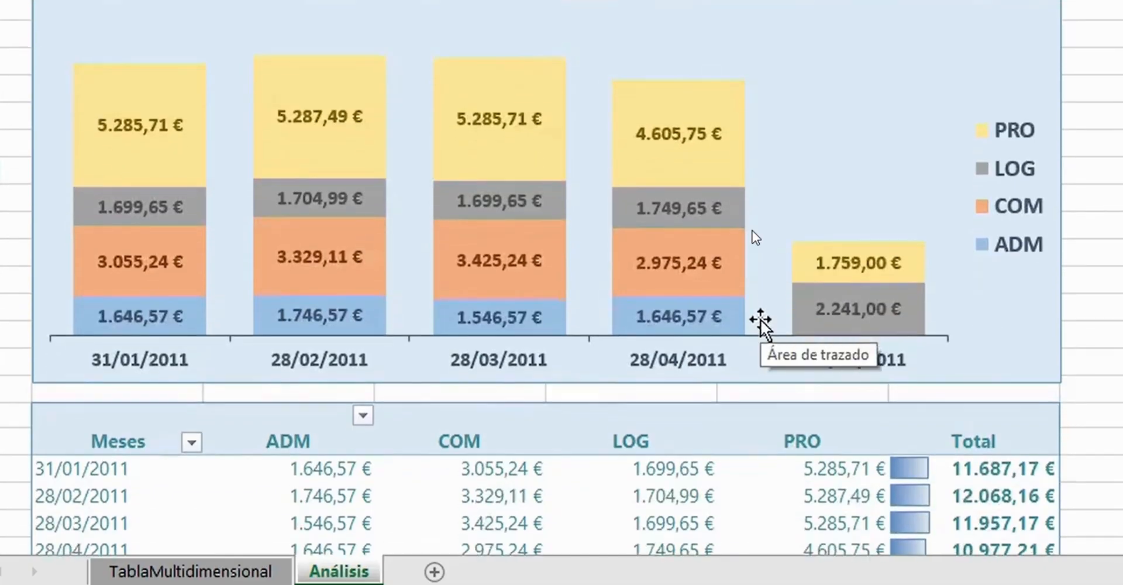
scroll(760, 320, "down", 1)
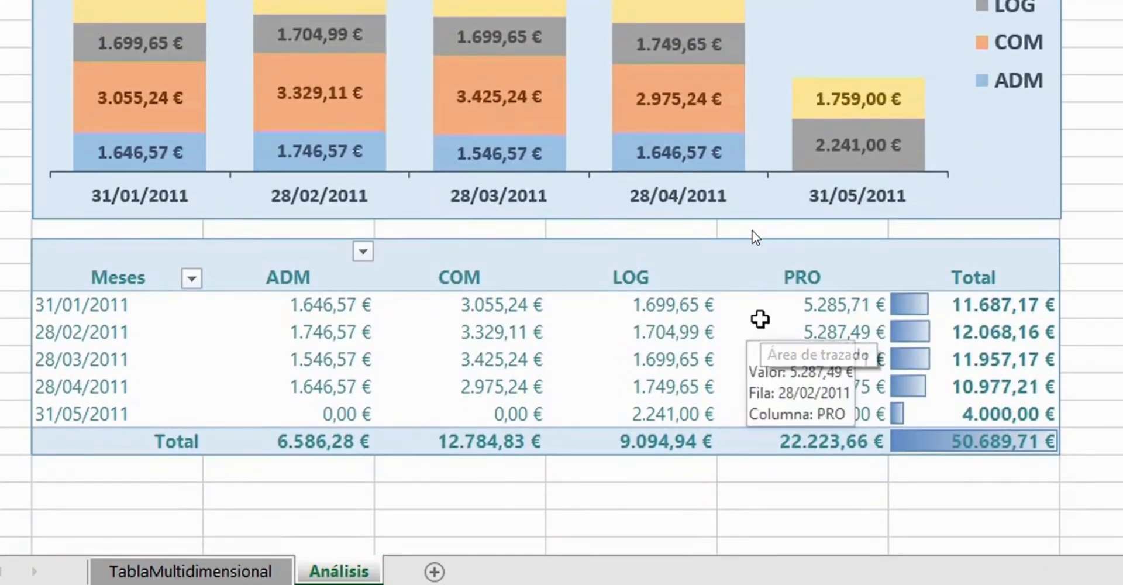
scroll(760, 318, "down", 1)
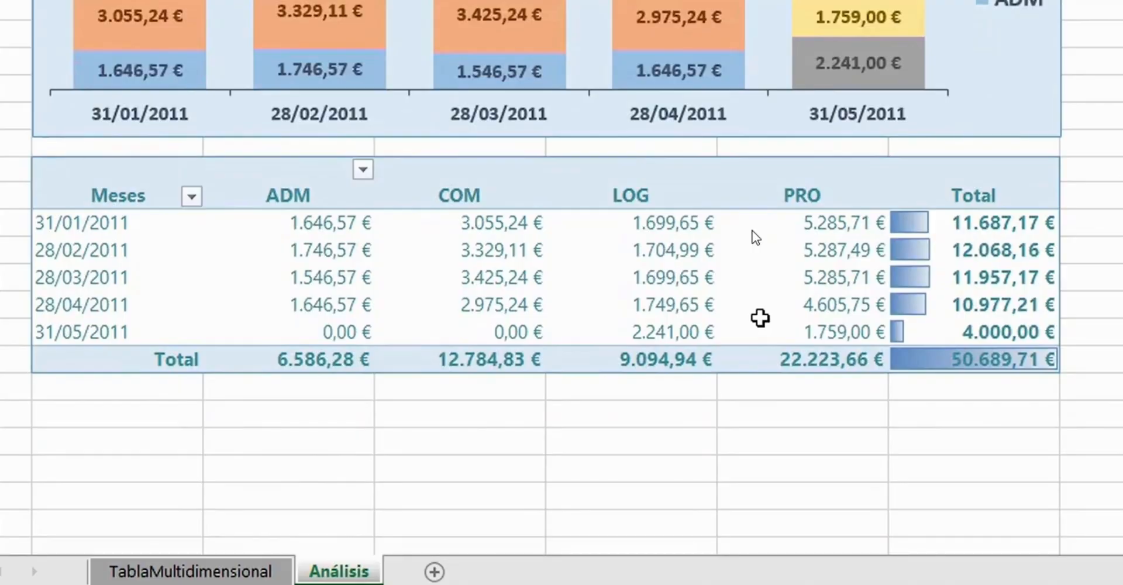
mouse_move(760, 317)
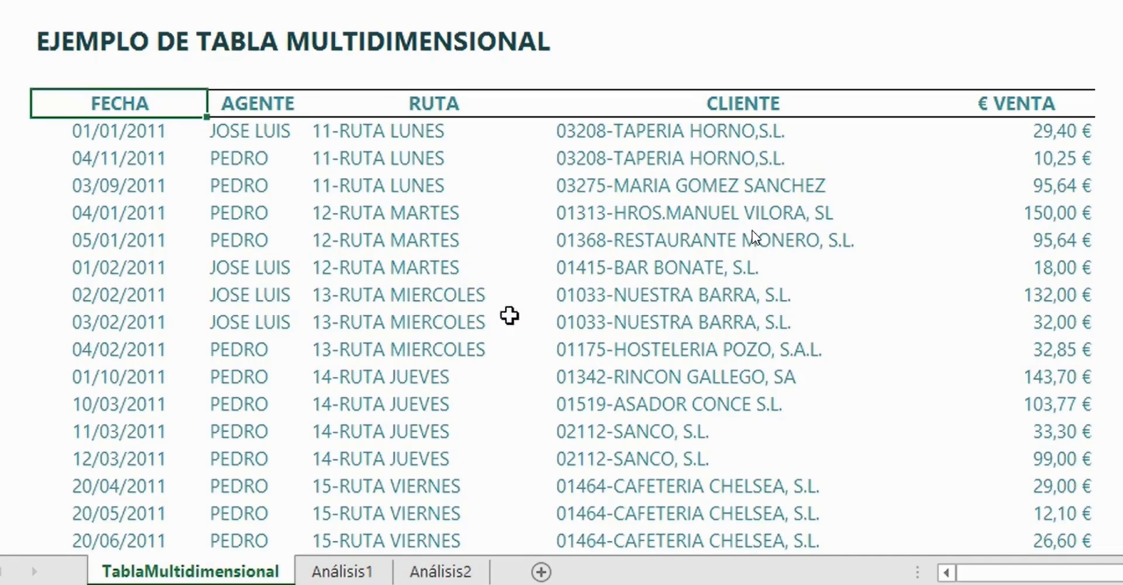
- Compare the example source tables with their summaries on the Análisis1 and Ejercicio sheets
left_click(342, 571)
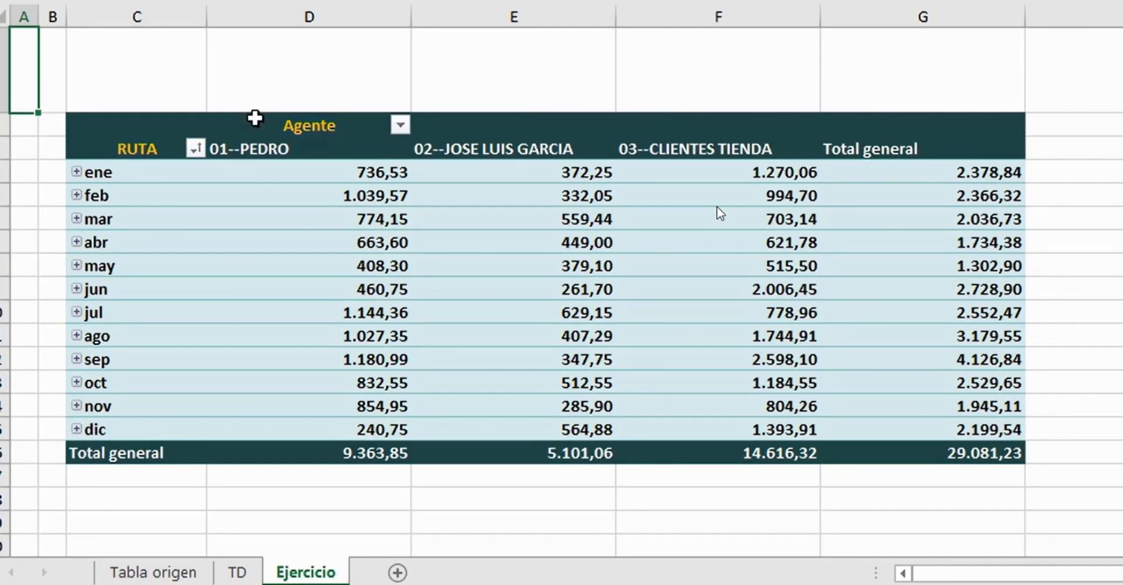
left_click(157, 573)
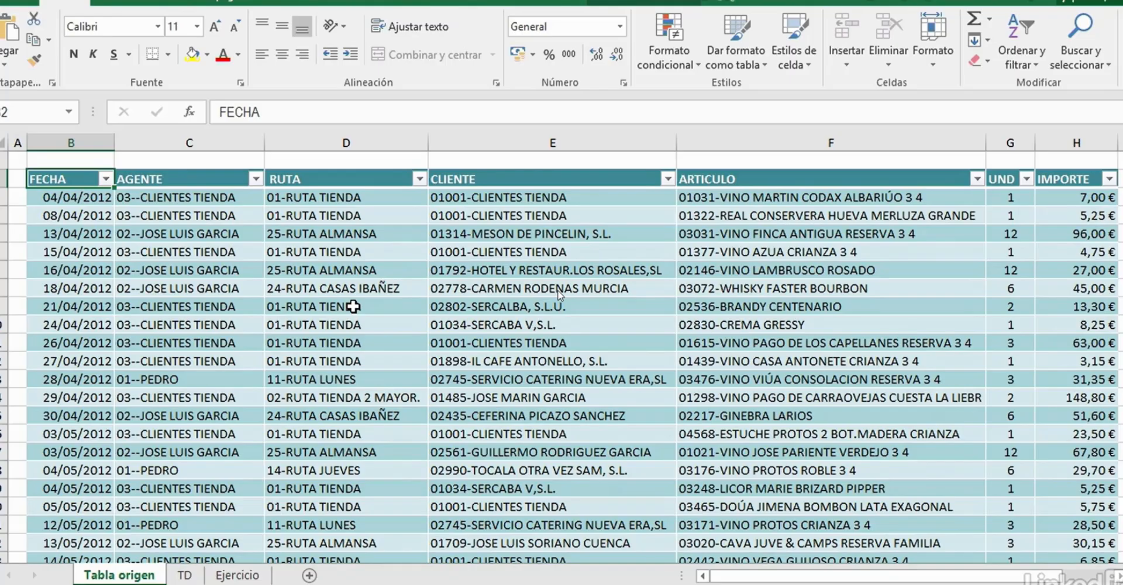
left_click(237, 575)
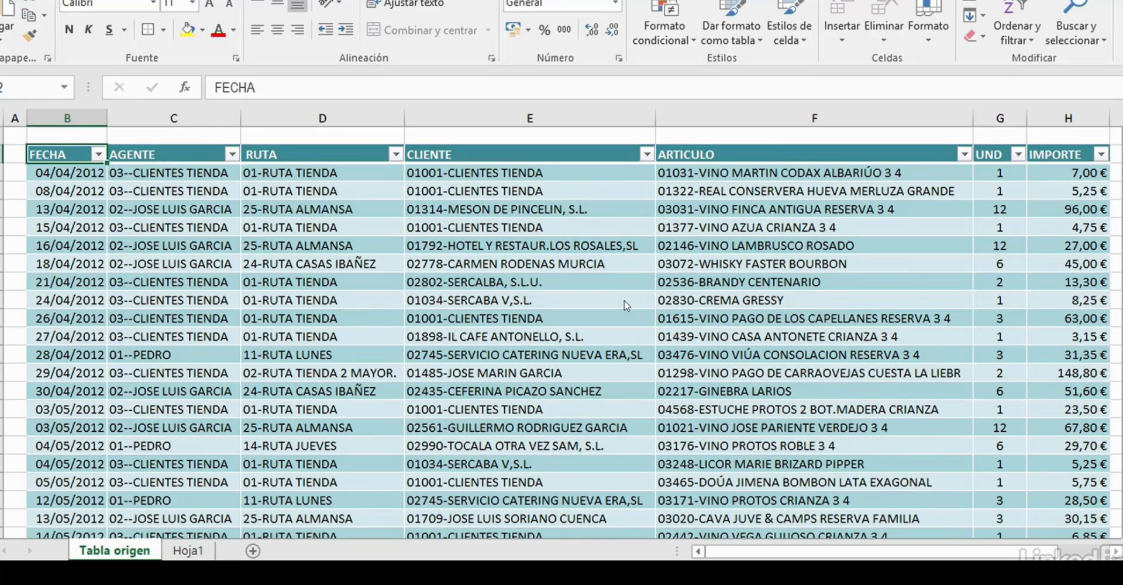
- Inspect cell B5 on the empty Hoja1 sheet and the source data on the Tabla origen sheet
left_click(188, 550)
left_click(138, 209)
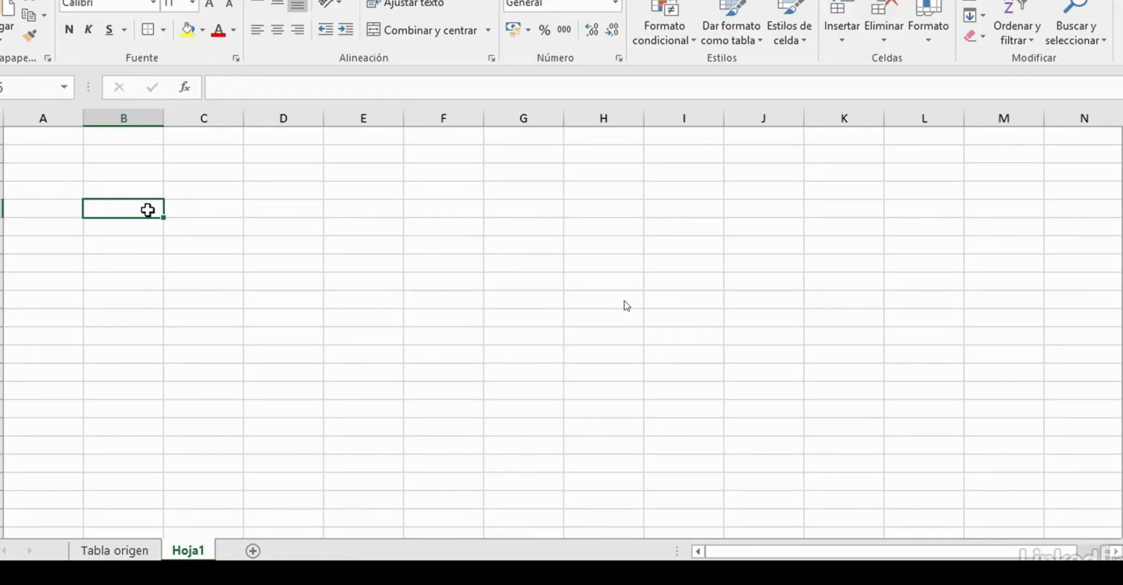
left_click(117, 551)
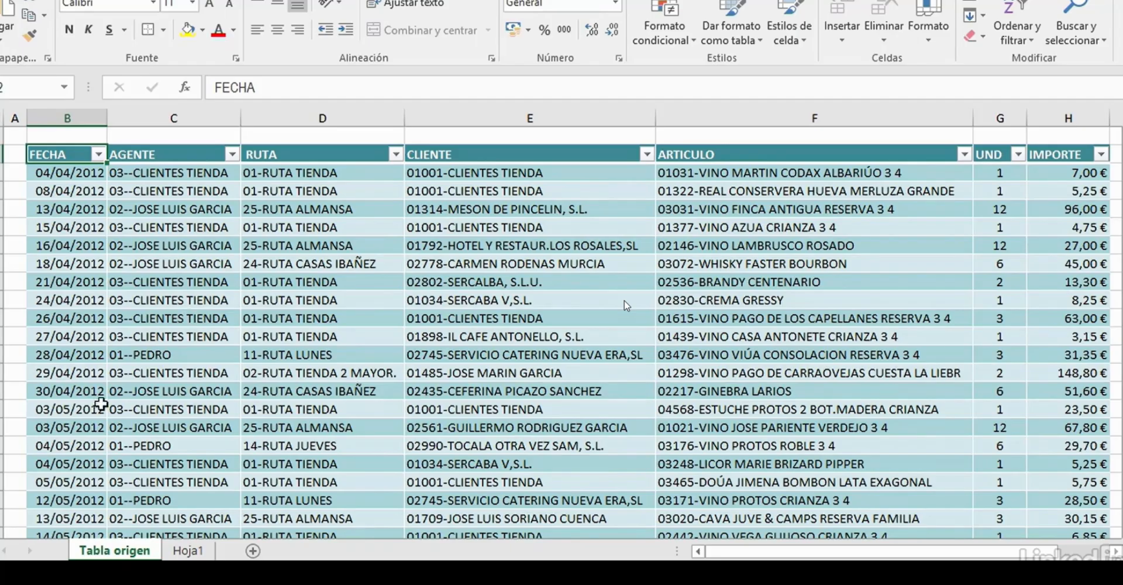
left_click(191, 552)
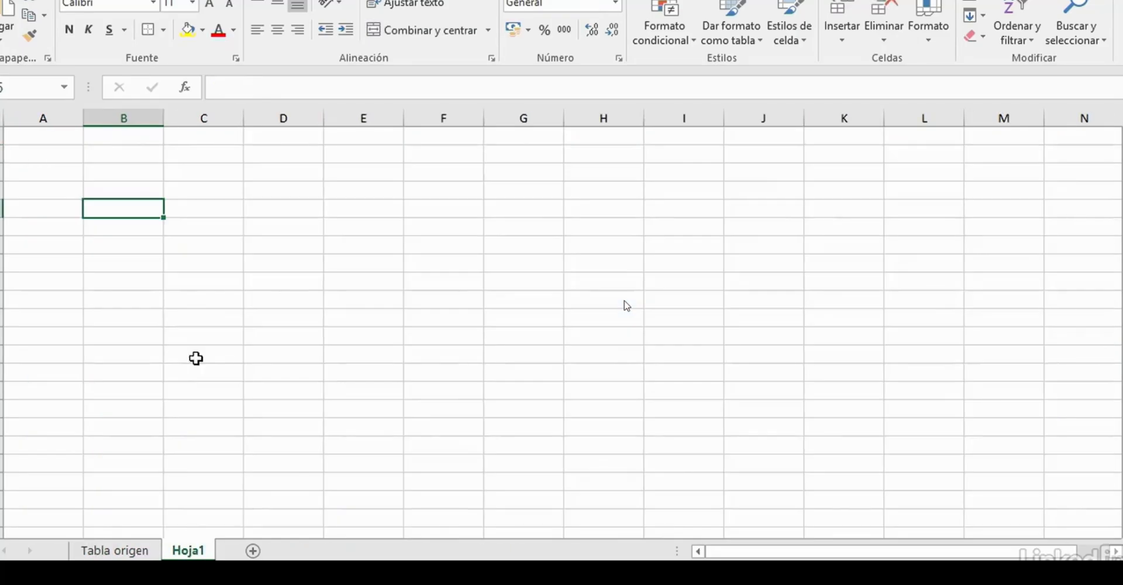
left_click(120, 553)
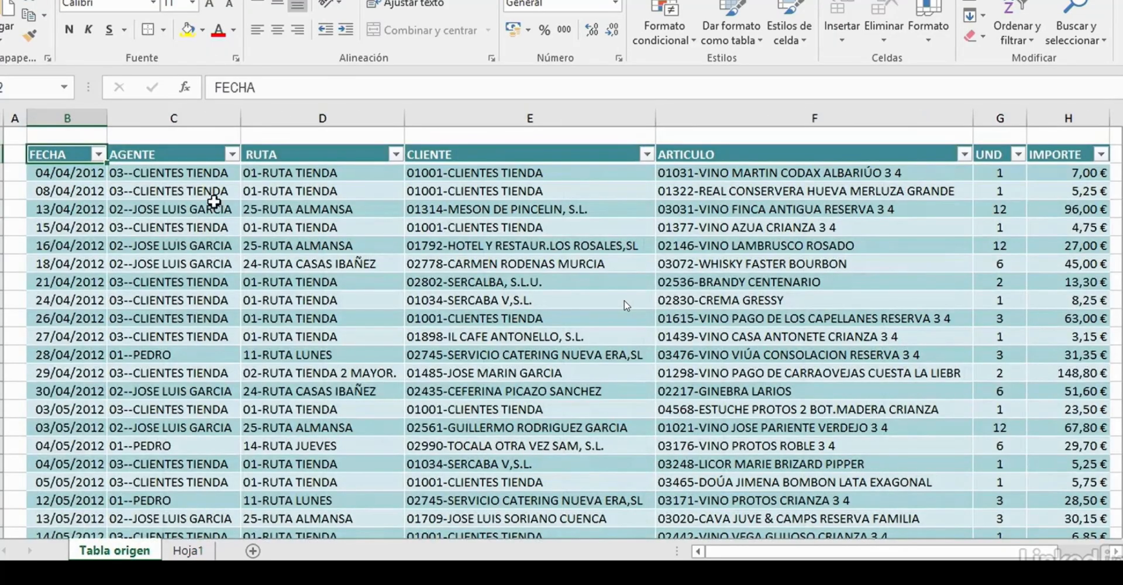
- Start creating a pivot table from an AGENTE cell inside the data table on Tabla origen
left_click(214, 205)
left_click(555, 278)
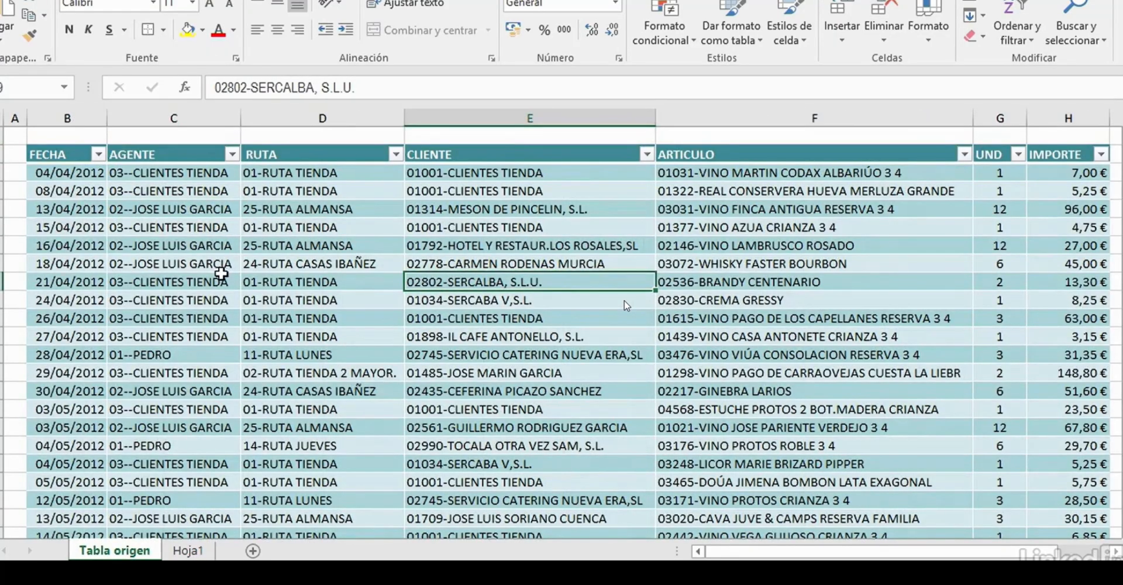
left_click(230, 281)
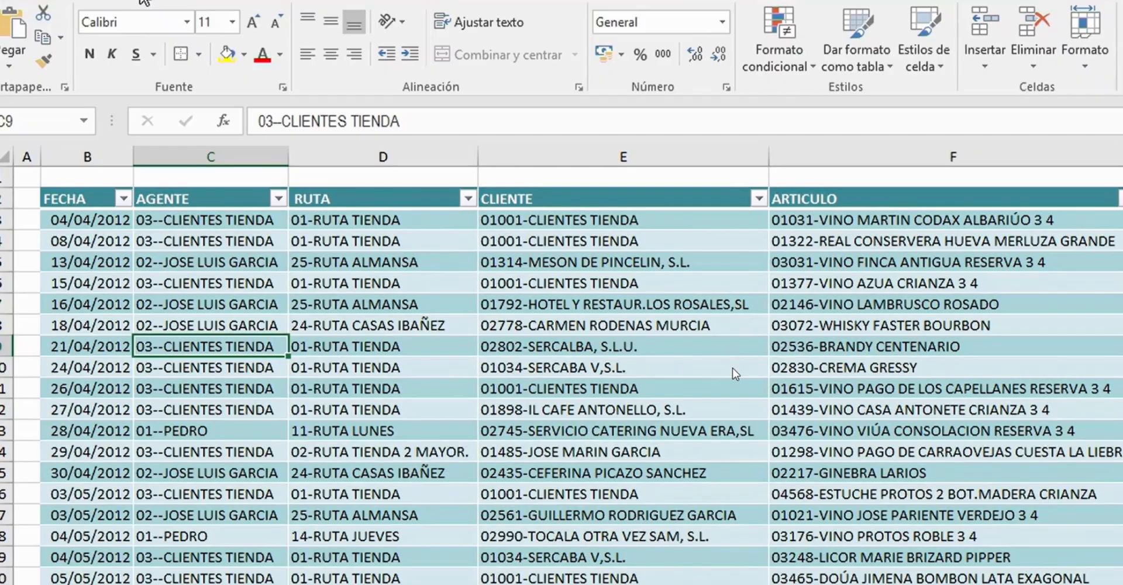
left_click(209, 26)
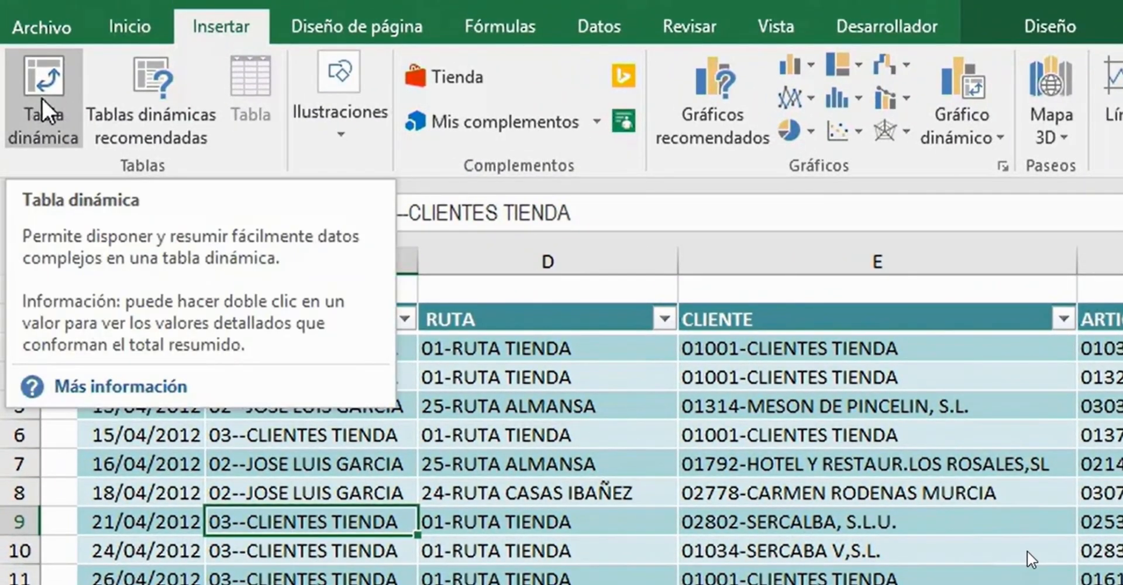
left_click(42, 108)
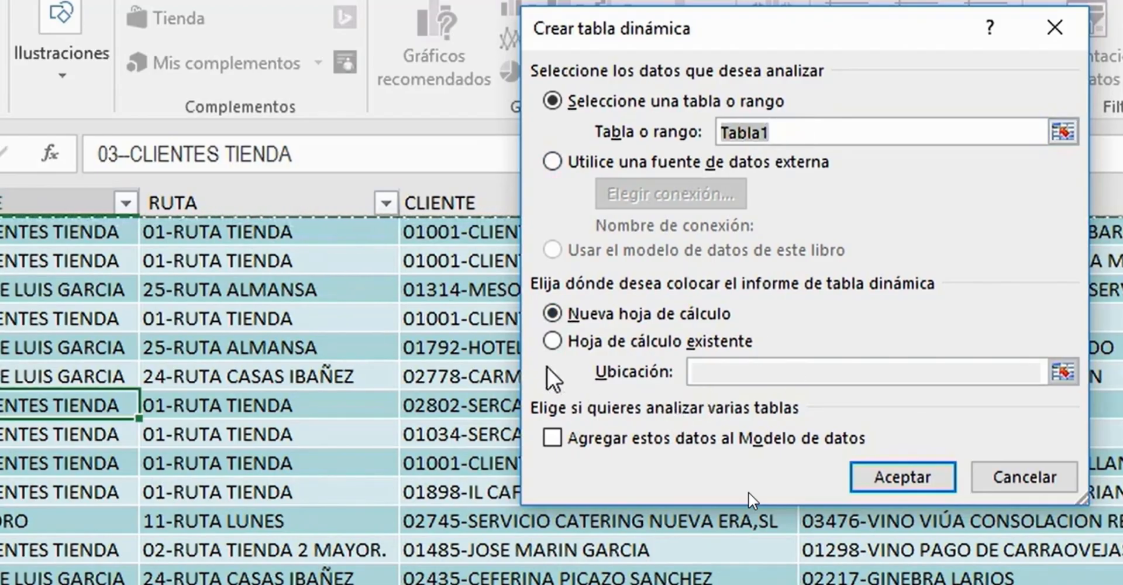
- Place the pivot table on the existing worksheet Hoja1 at cell B5 and create it
left_click(550, 344)
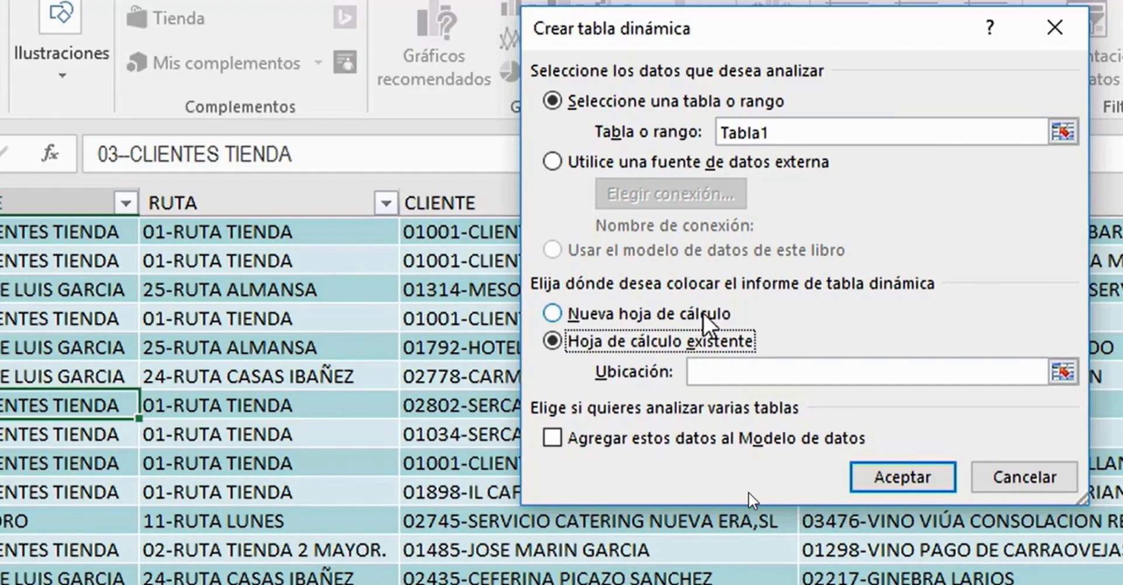
left_click(840, 370)
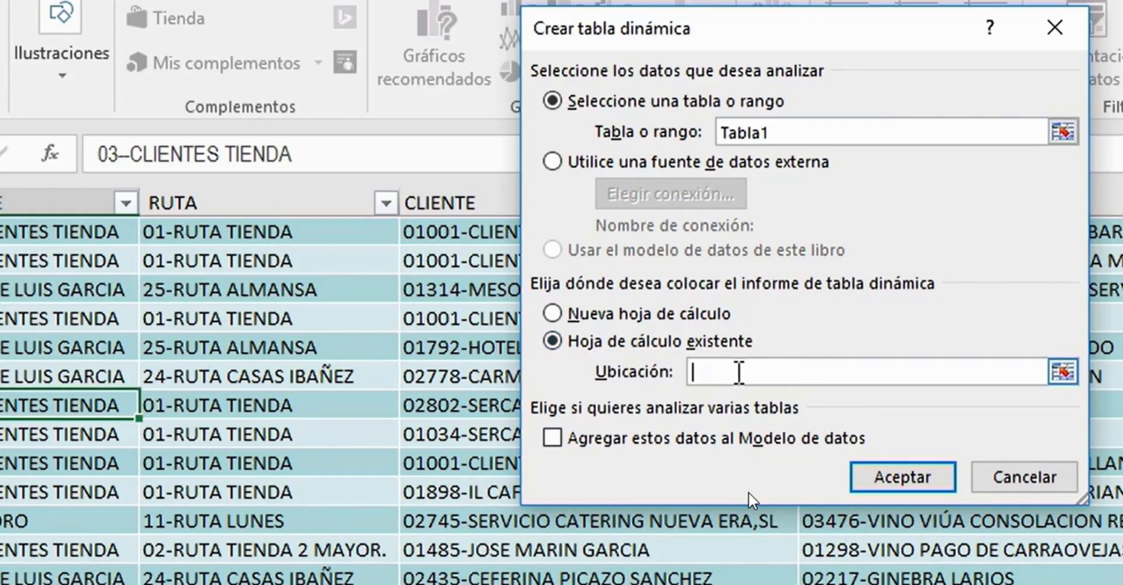
left_click(1062, 372)
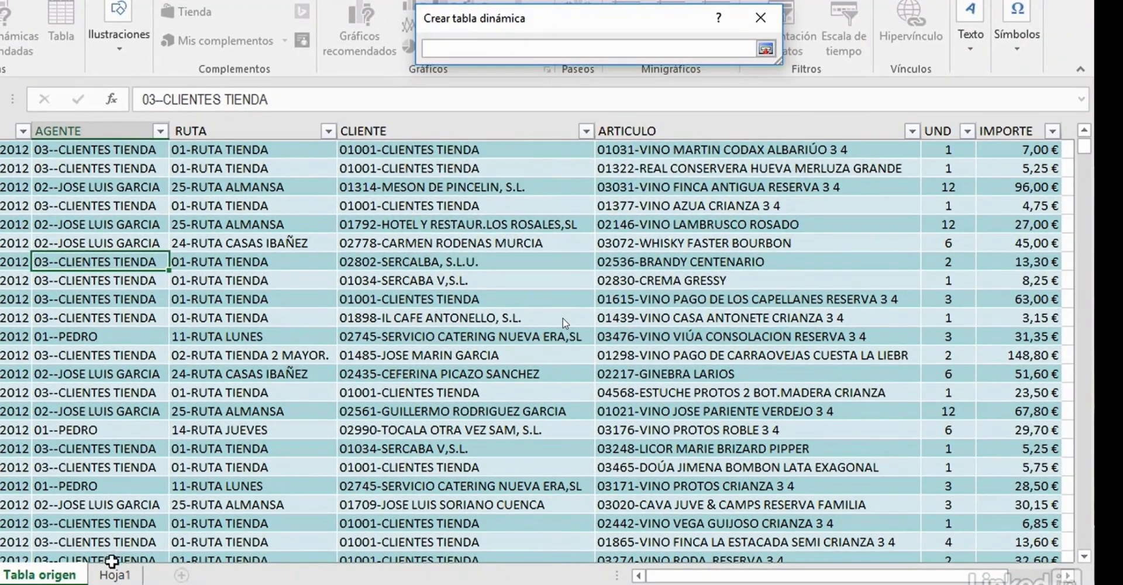
left_click(116, 575)
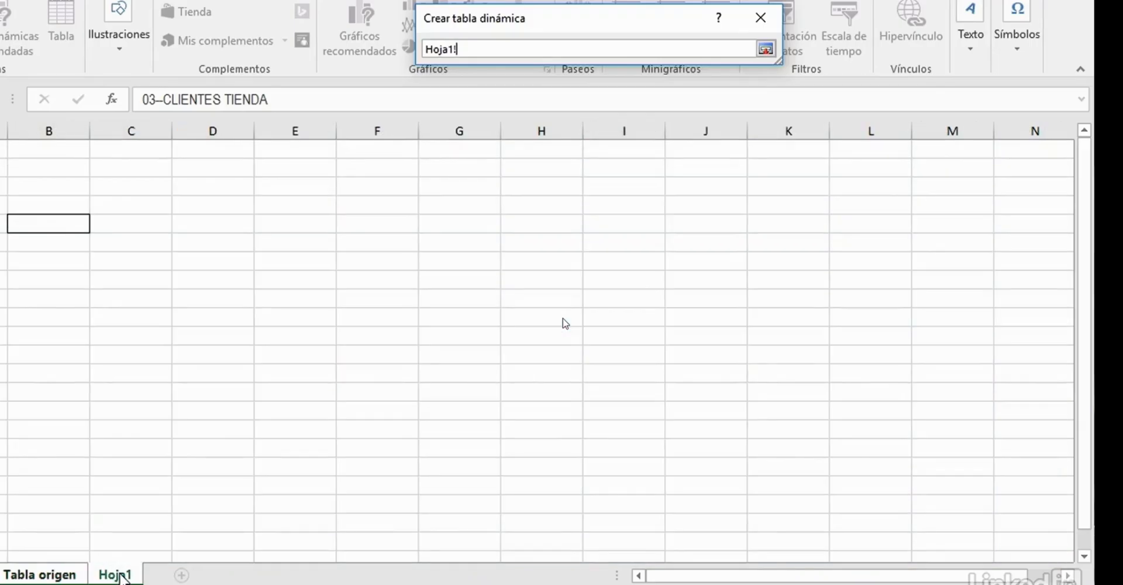
left_click(57, 223)
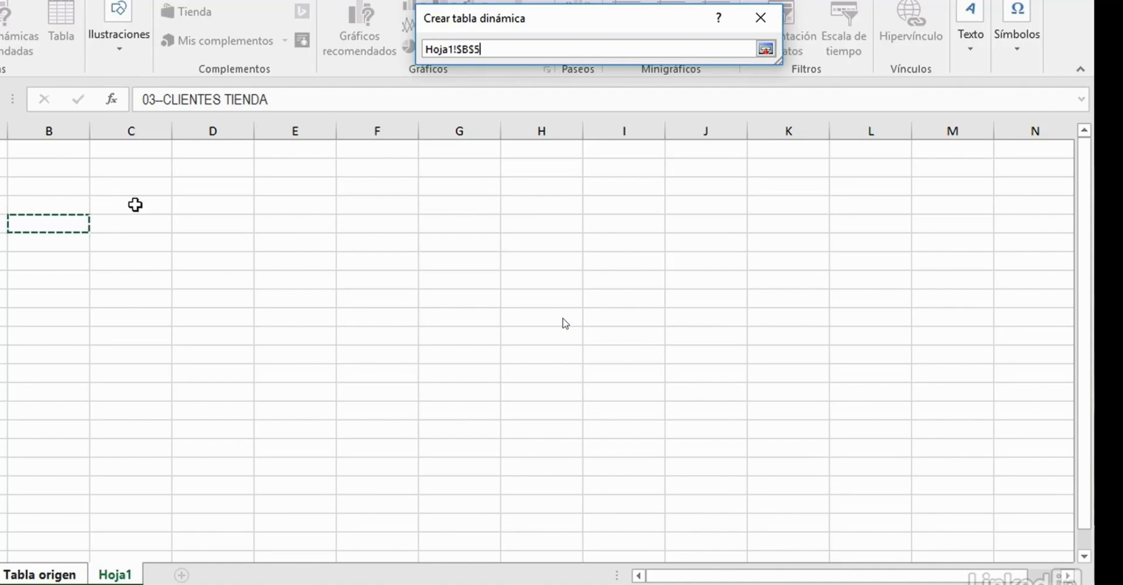
key("Return")
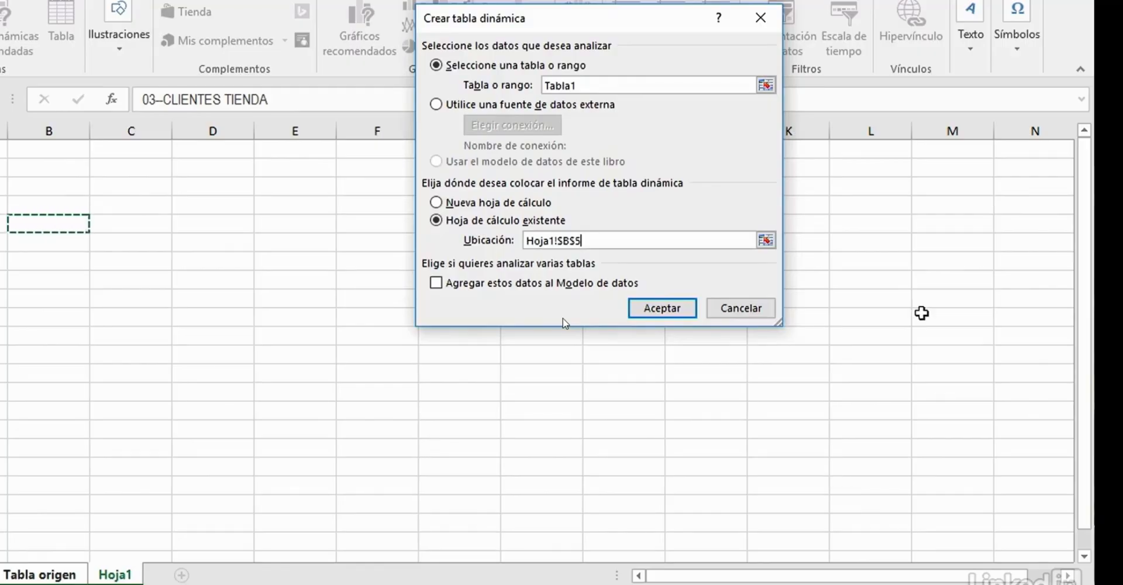
left_click(658, 312)
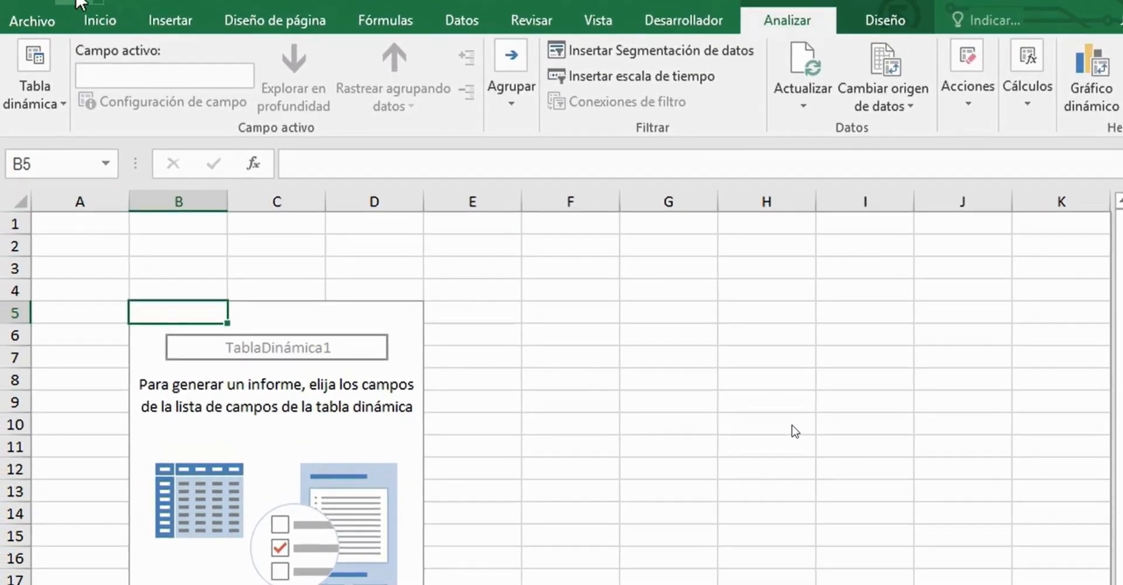
- Undo the pivot table creation and select cell B5 on Hoja1 again
left_click(77, 1)
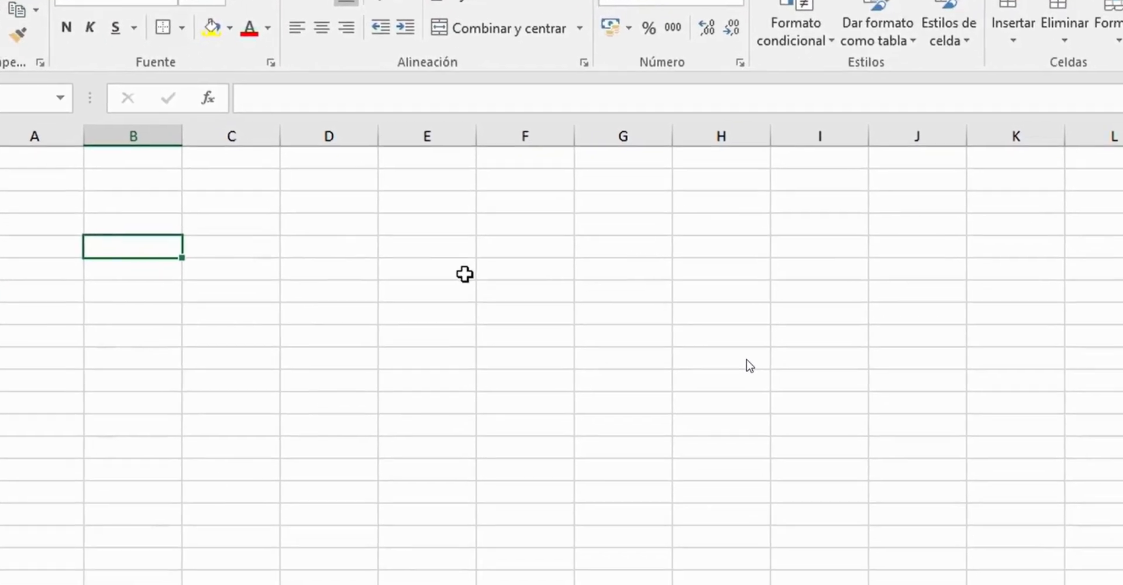
left_click(464, 274)
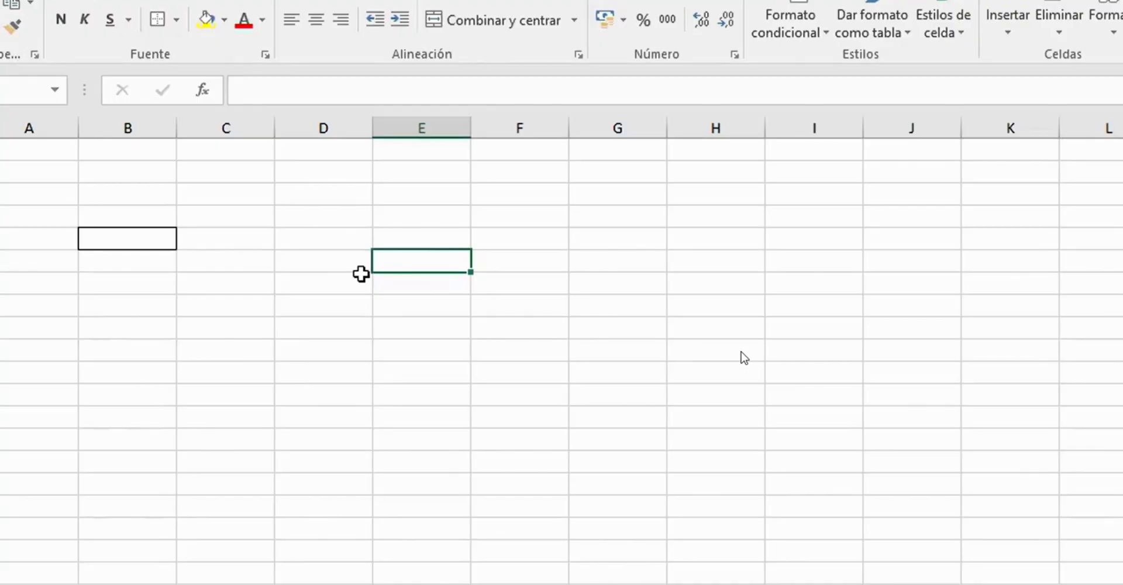
left_click(152, 234)
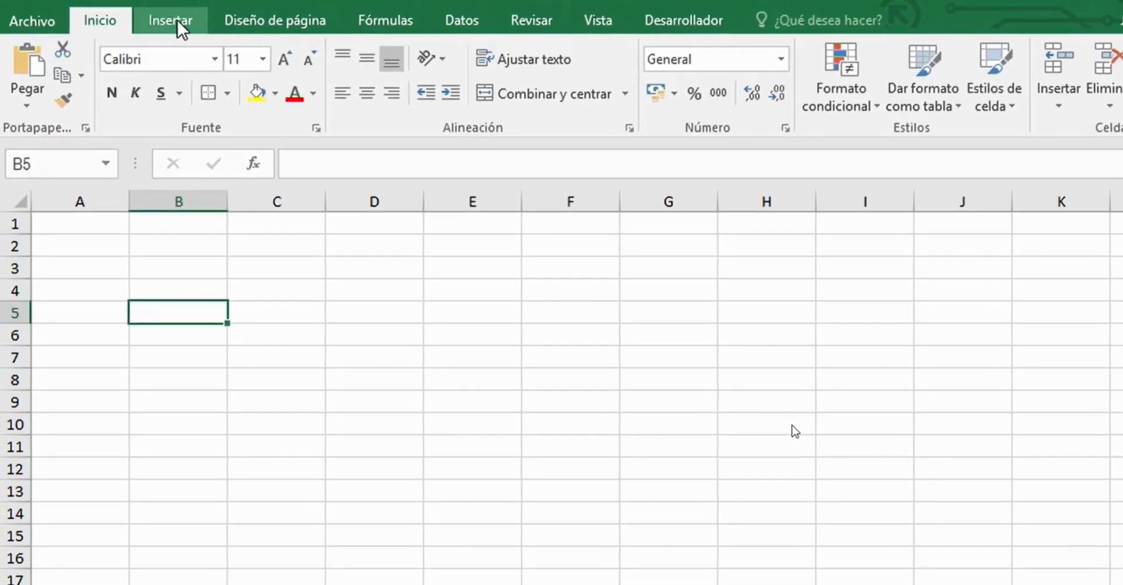
- Insert a pivot table at cell B5 of Hoja1, using Tabla1 on the Tabla origen sheet as its source
left_click(178, 23)
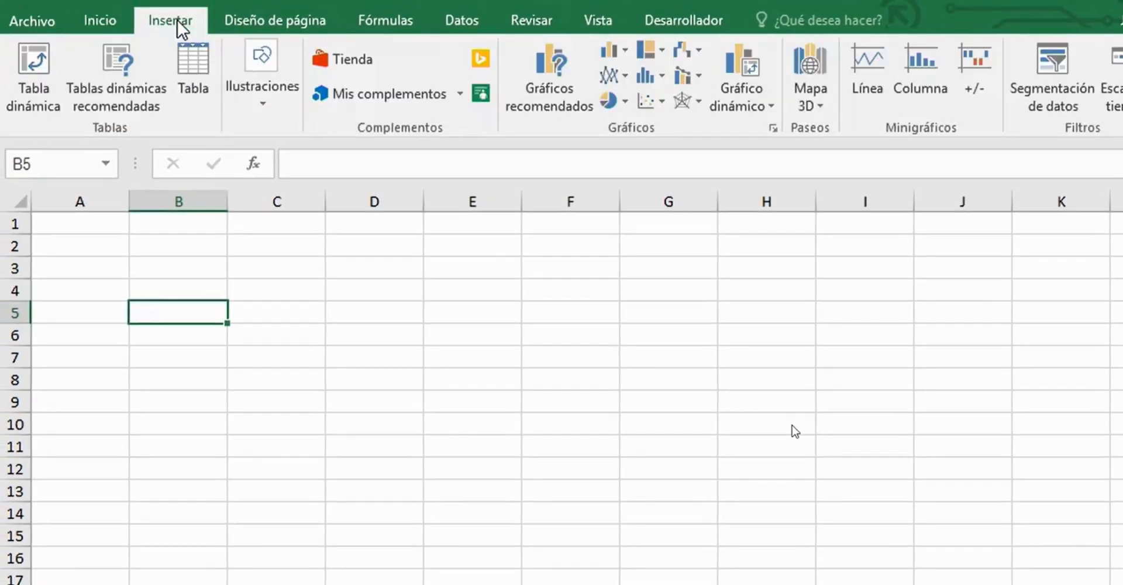
left_click(35, 88)
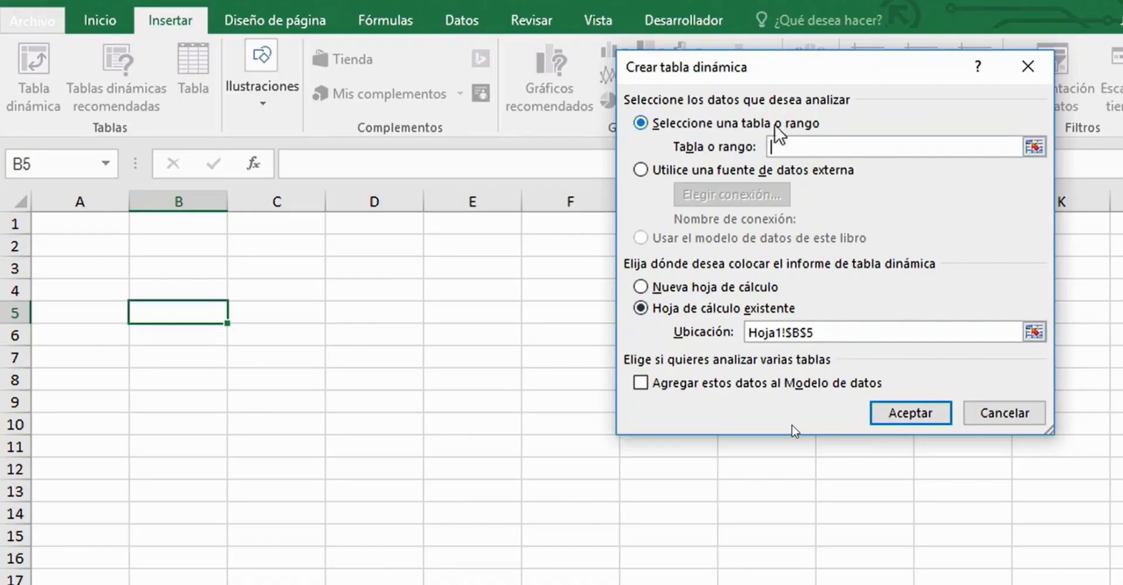
left_click(1033, 147)
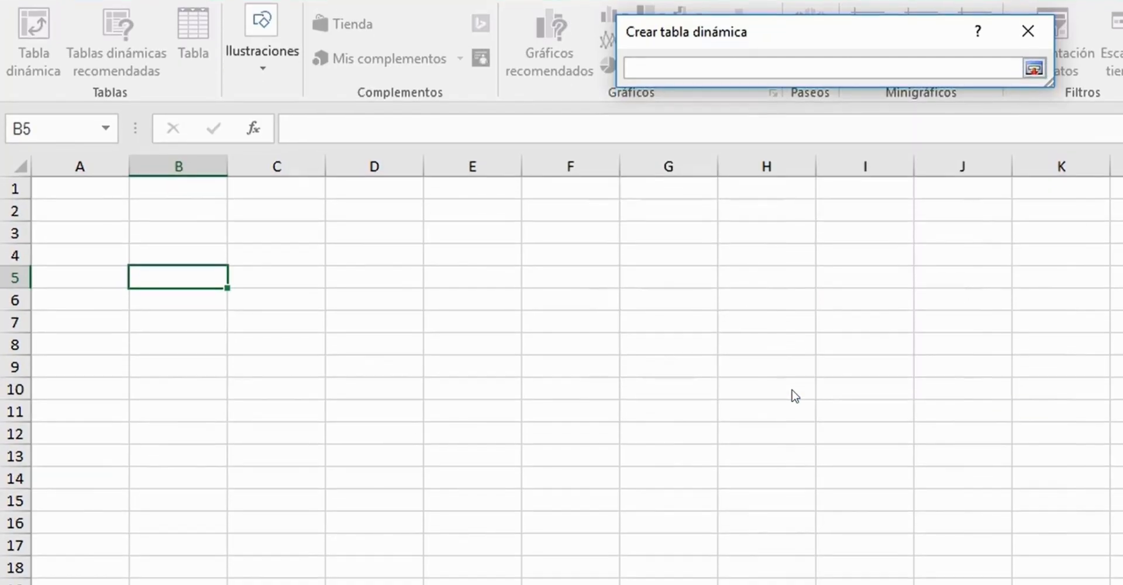
left_click(151, 572)
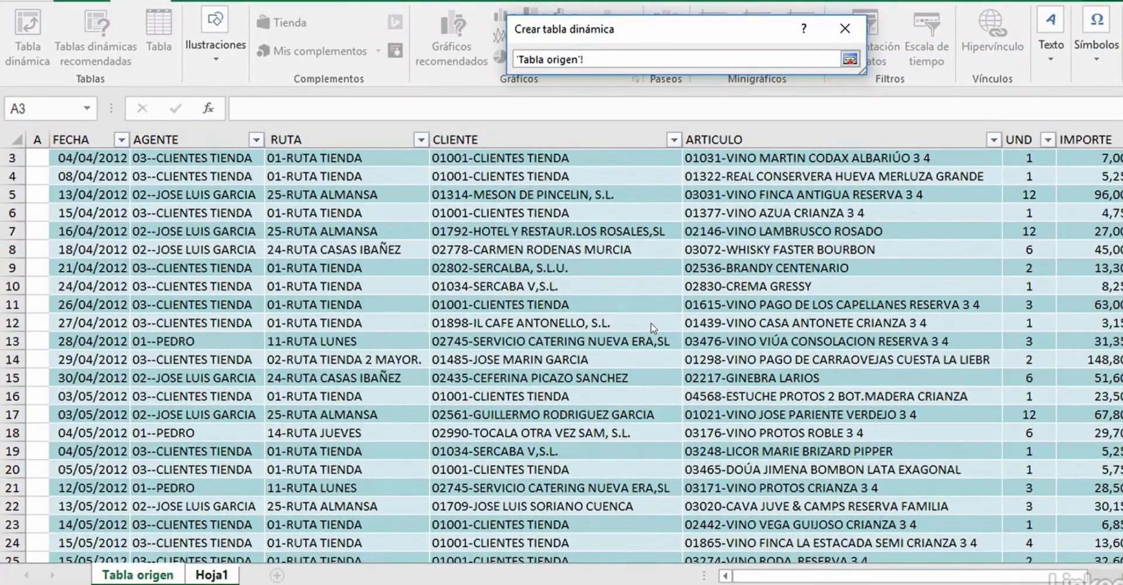
scroll(653, 328, "up", 1)
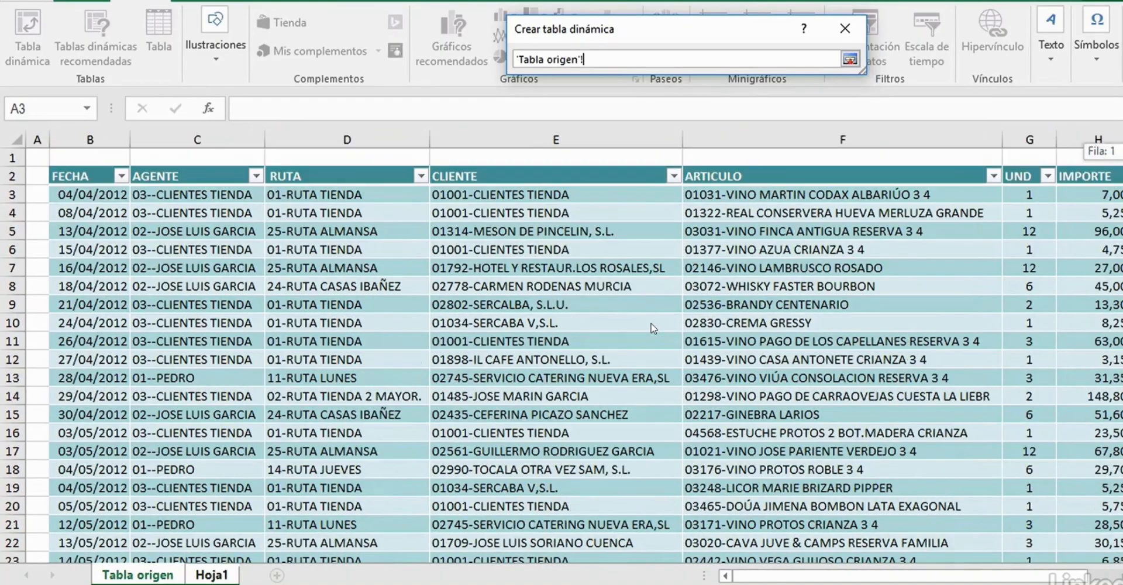
left_click(52, 166)
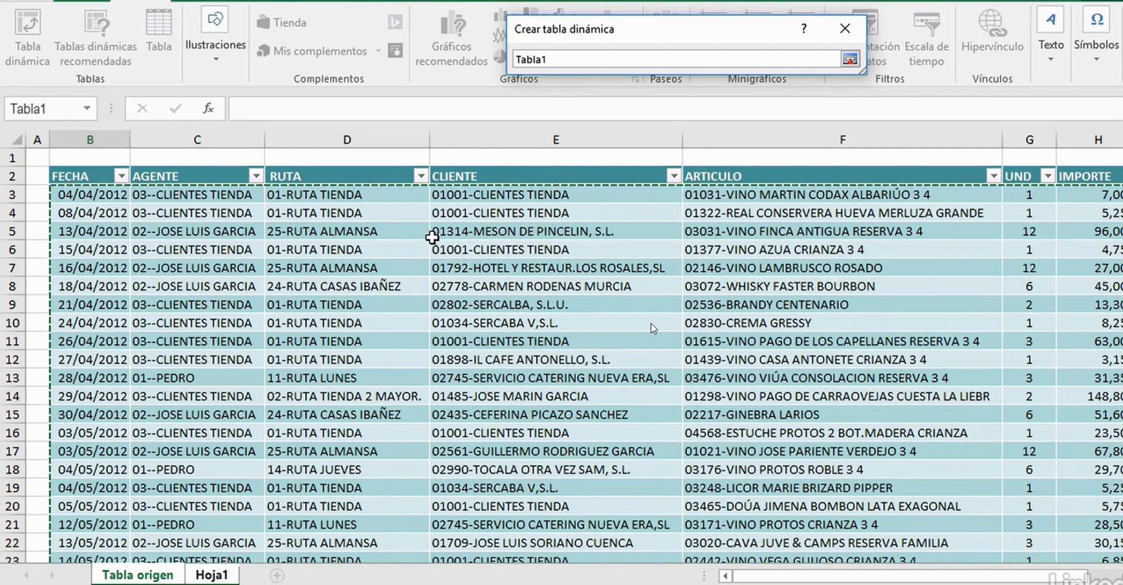
key("Return")
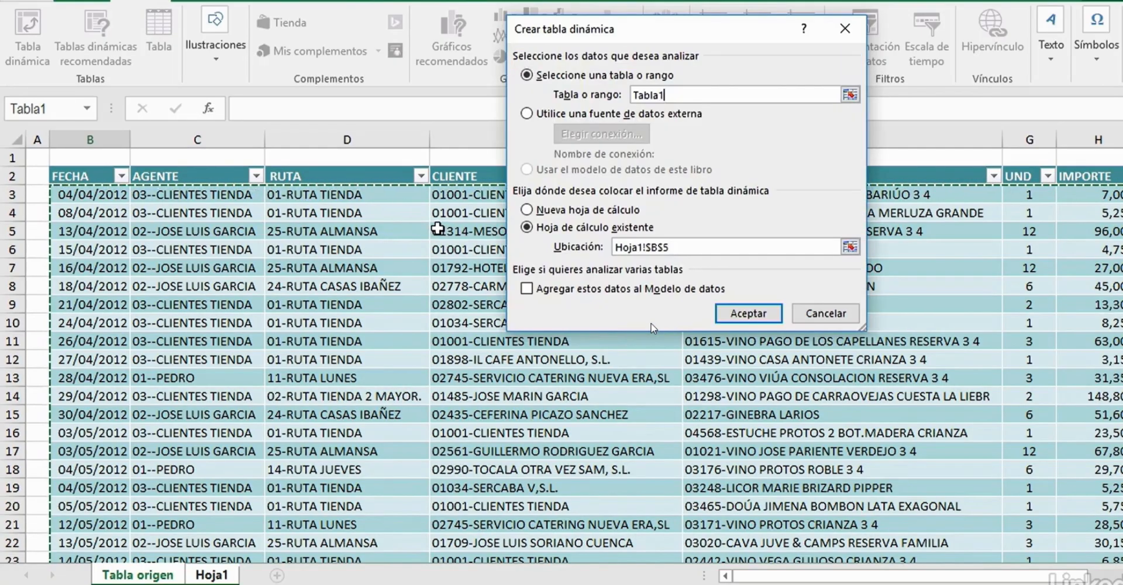
left_click(748, 312)
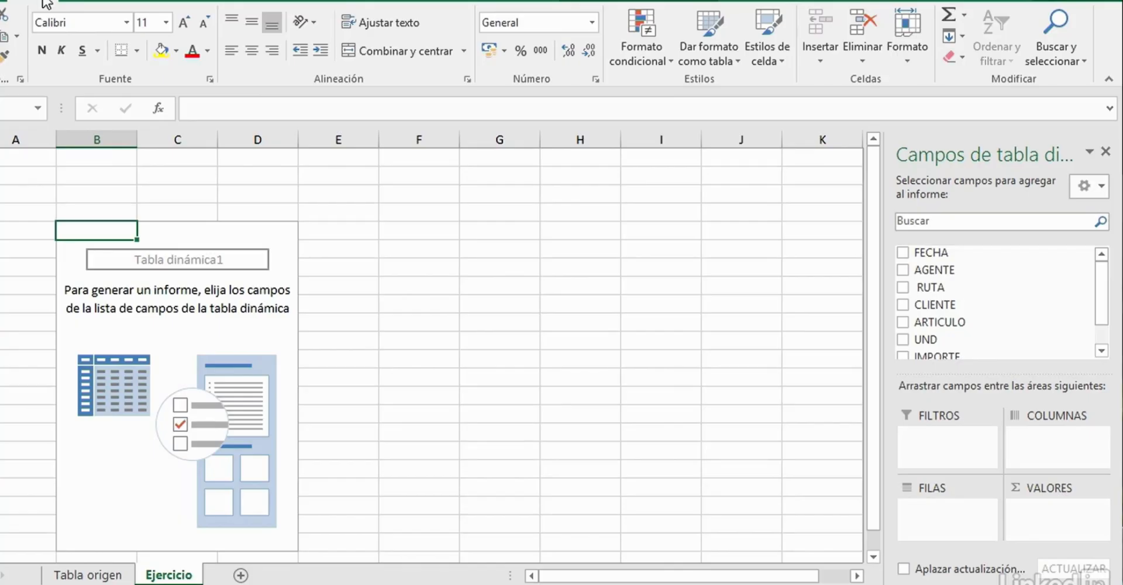
- Review the sales data columns on the Tabla origen sheet and return to the Ejercicio sheet
left_click(85, 573)
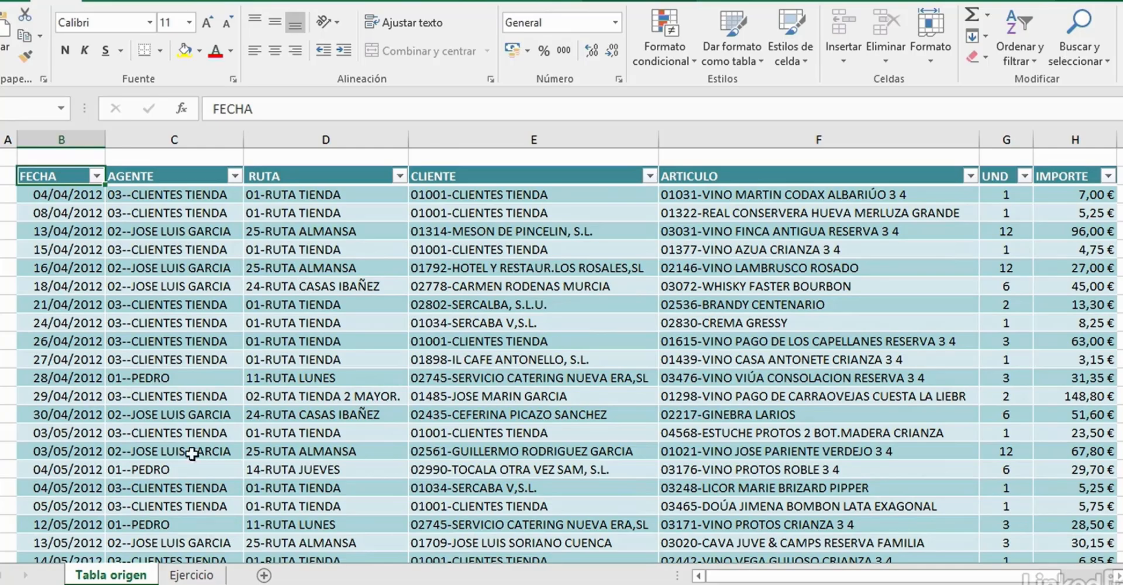
left_click(192, 575)
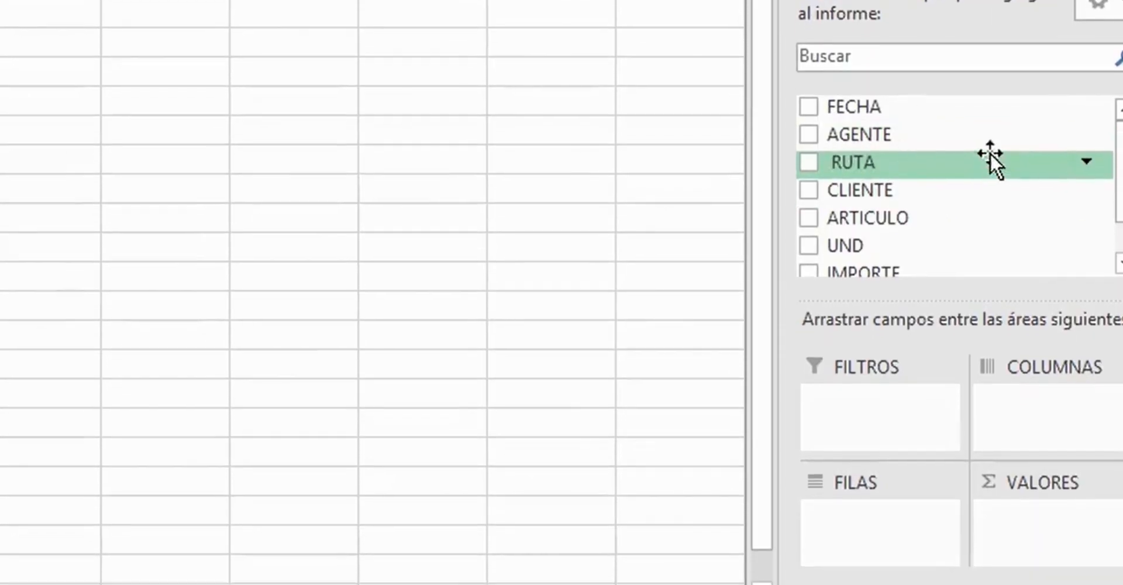
- Try the RUTA field in the pivot table's rows and in its columns, removing it from the report each time
left_click_drag(943, 162, 819, 537)
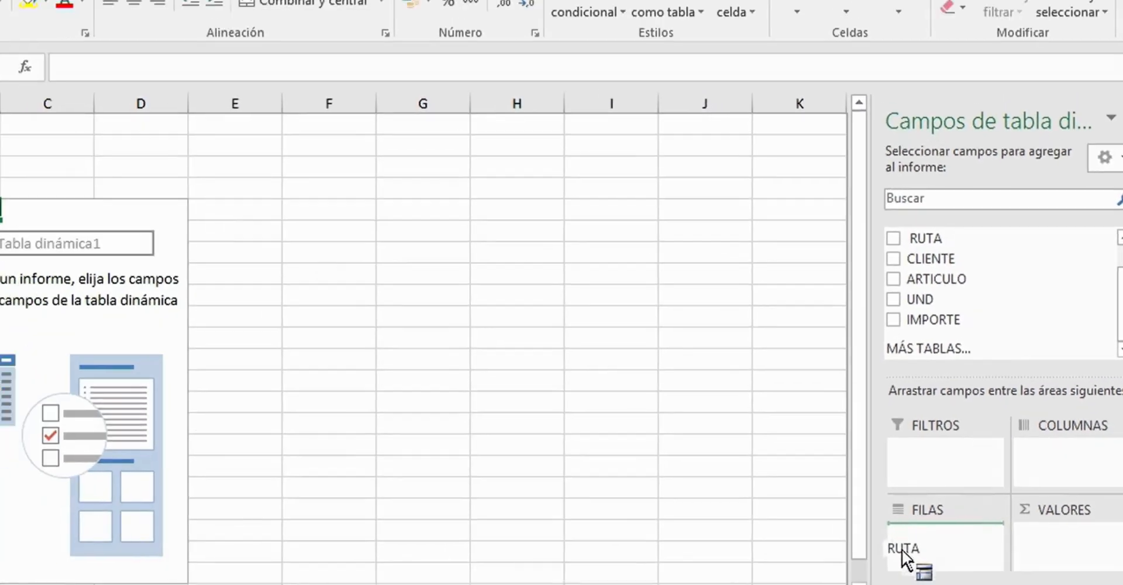
left_click_drag(902, 549, 965, 560)
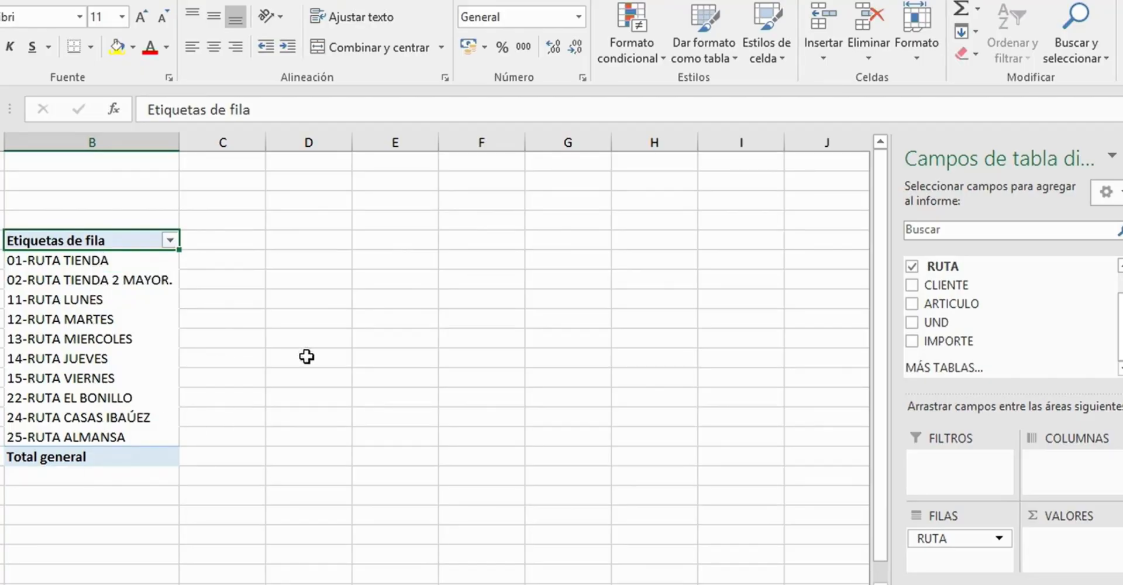
left_click(912, 267)
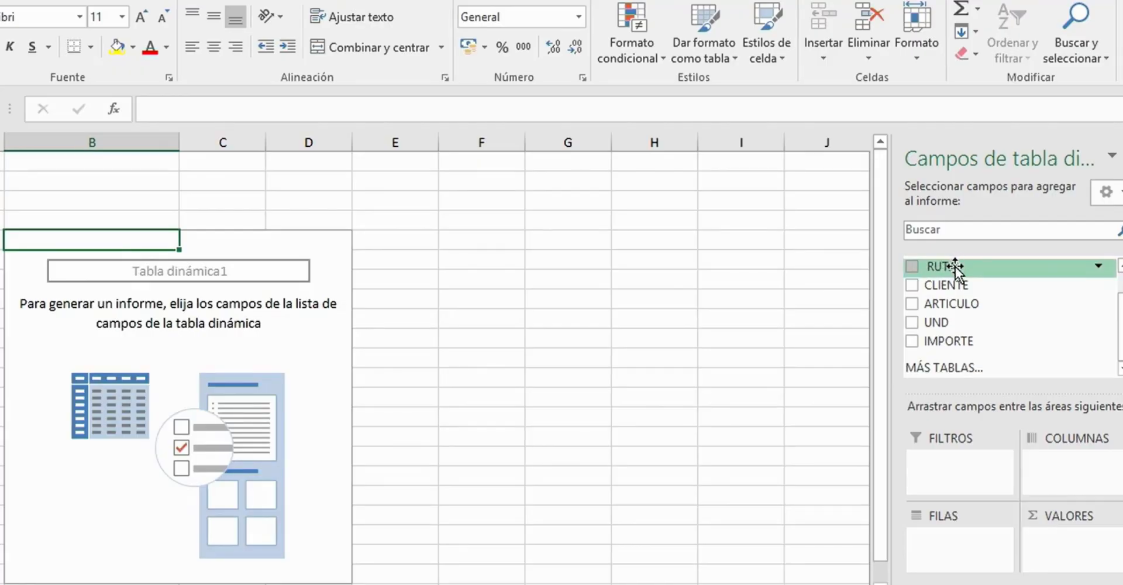
left_click_drag(955, 269, 1064, 472)
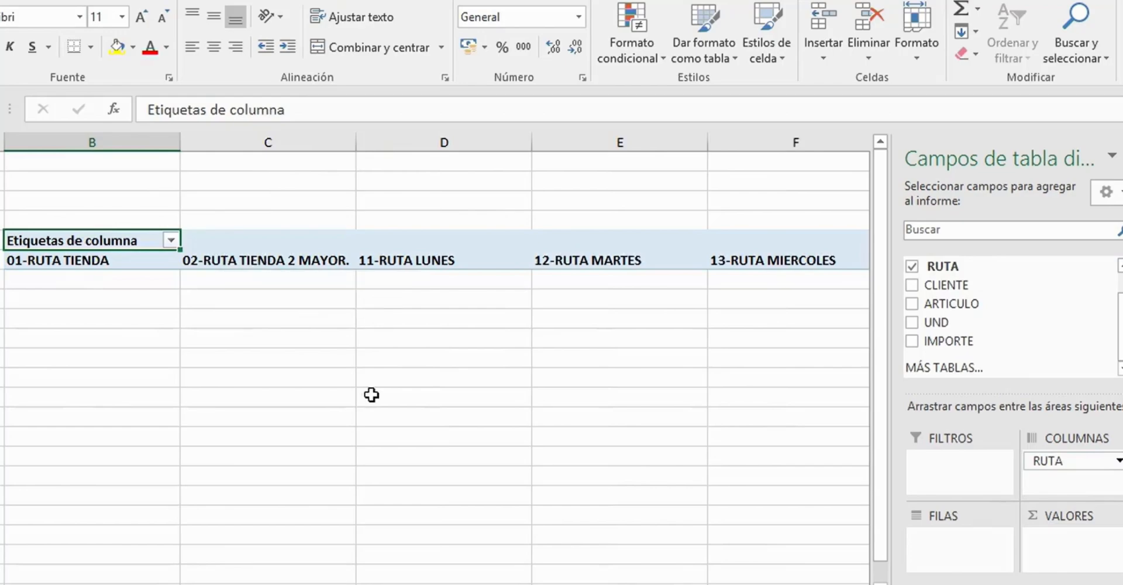
mouse_move(509, 584)
left_mouse_down()
mouse_move(582, 584)
mouse_move(509, 584)
left_mouse_up()
left_click(913, 270)
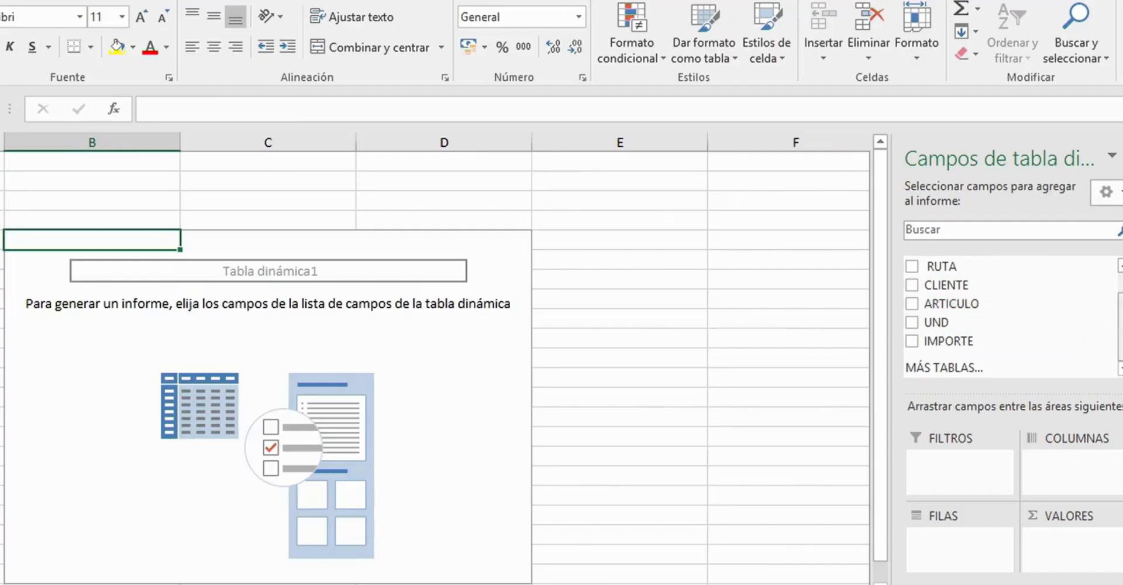
- Lay out the pivot table with the AGENTE field as columns and the RUTA field as rows
scroll(1105, 307, "up", 1)
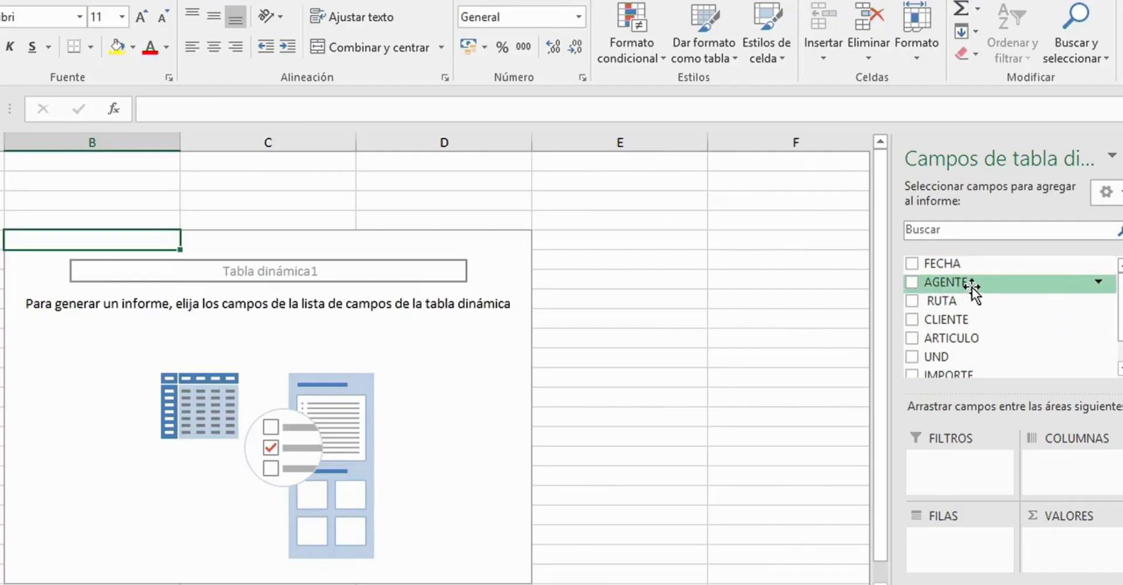
left_click_drag(991, 286, 986, 550)
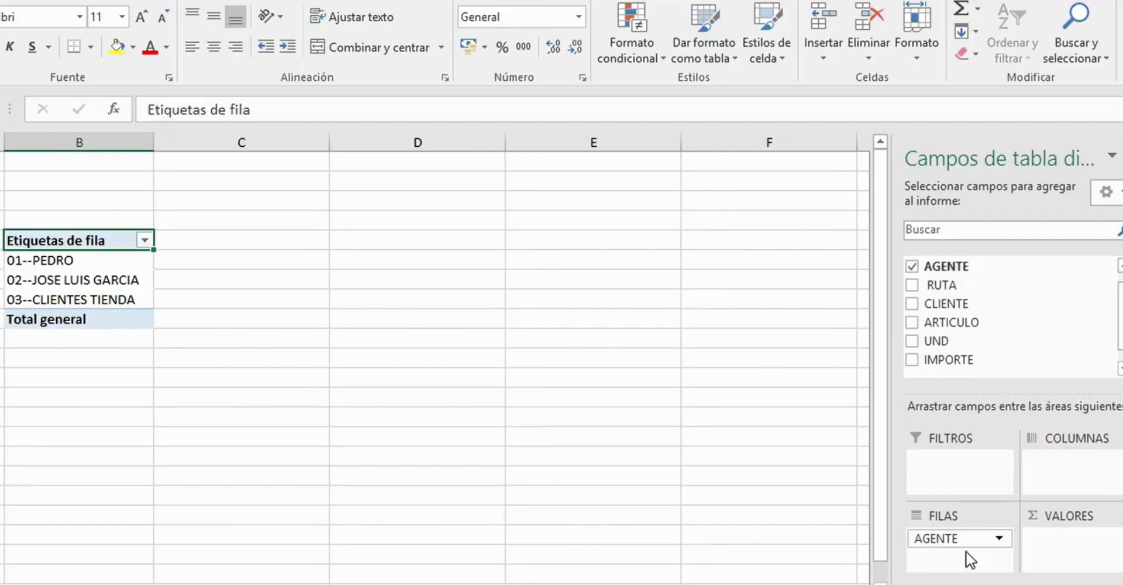
left_click_drag(952, 540, 1060, 475)
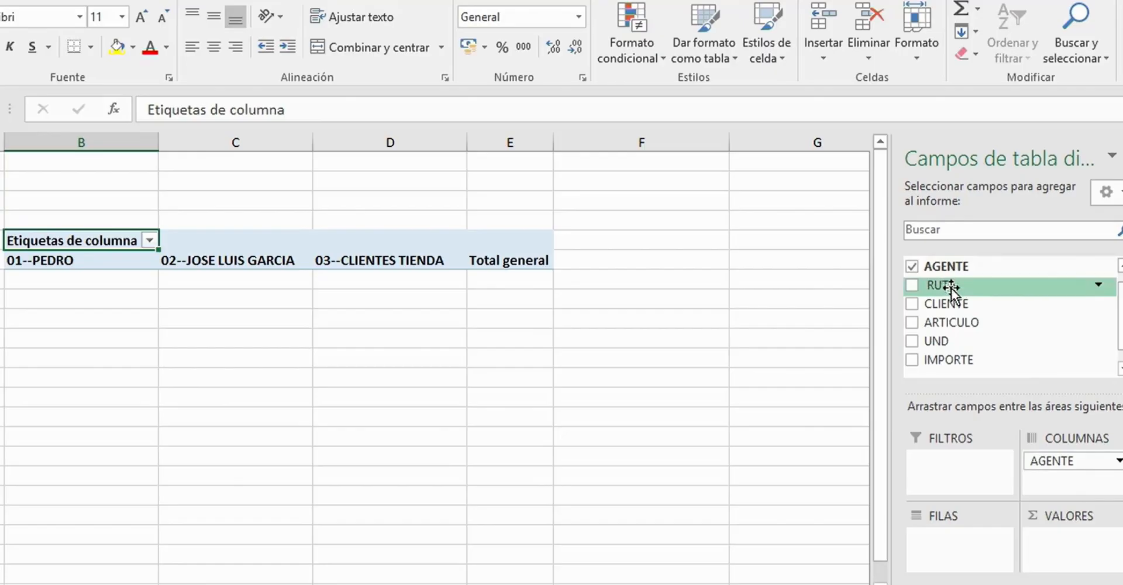
left_click_drag(951, 288, 964, 547)
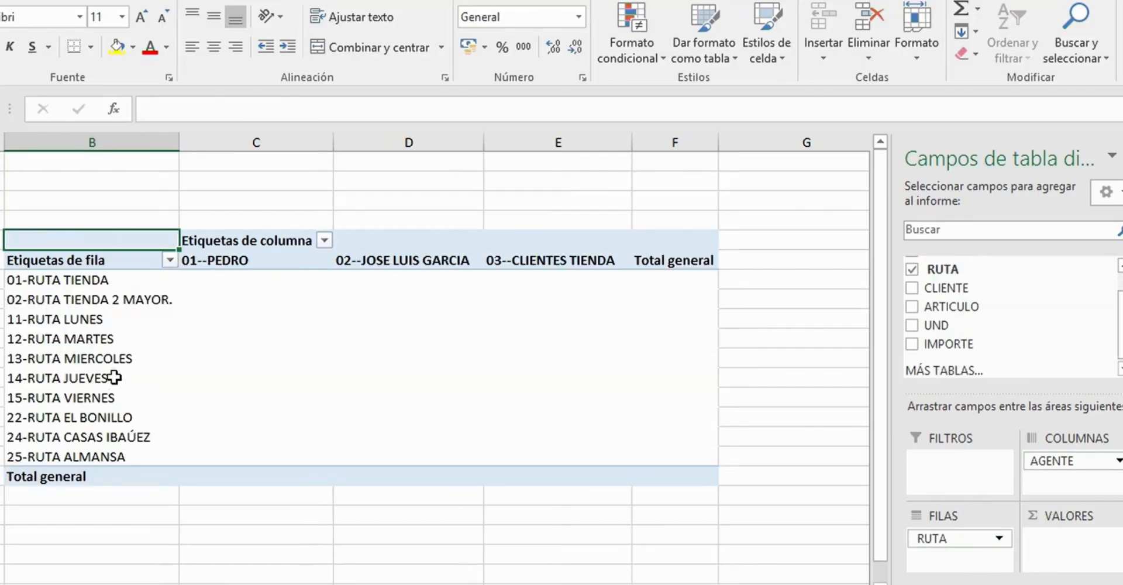
- Look over the route row labels and add the IMPORTE field to the pivot table as summed values
left_click(80, 283)
left_click(76, 309)
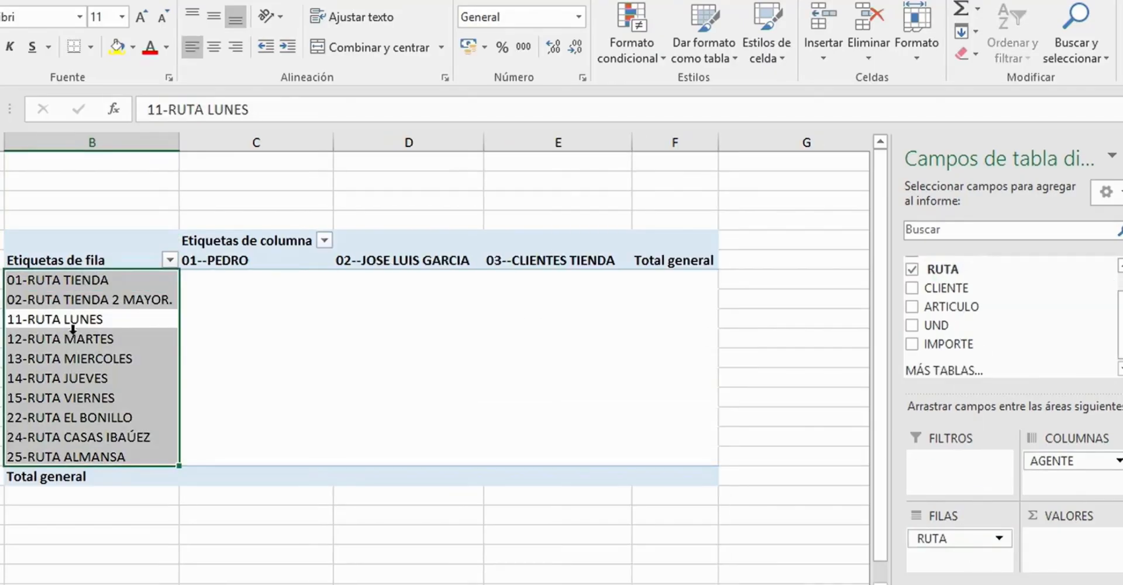
left_click(77, 380)
left_click(76, 417)
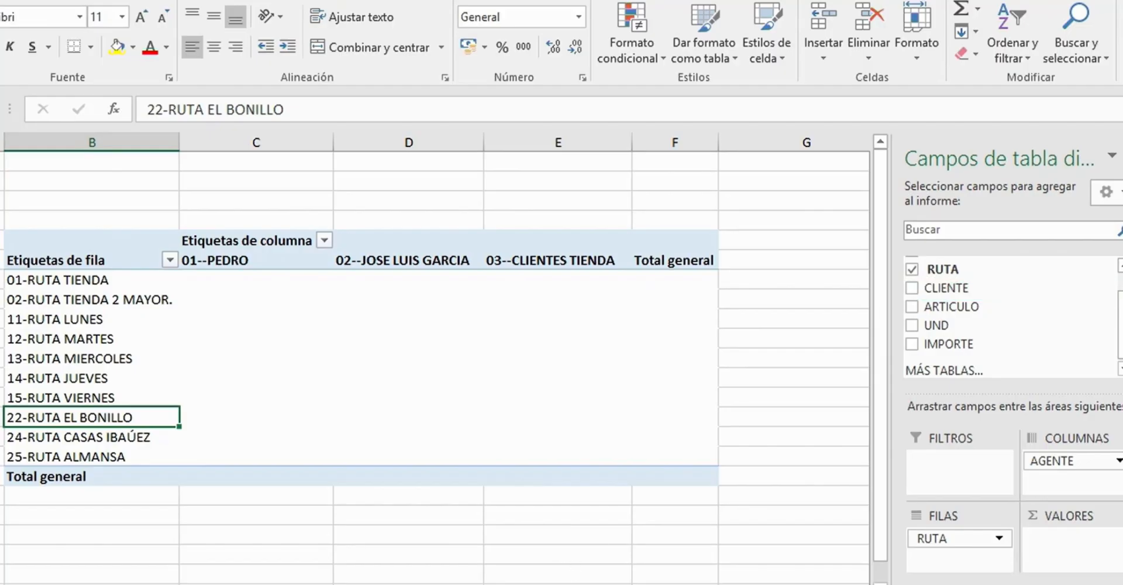
left_click_drag(555, 584, 602, 584)
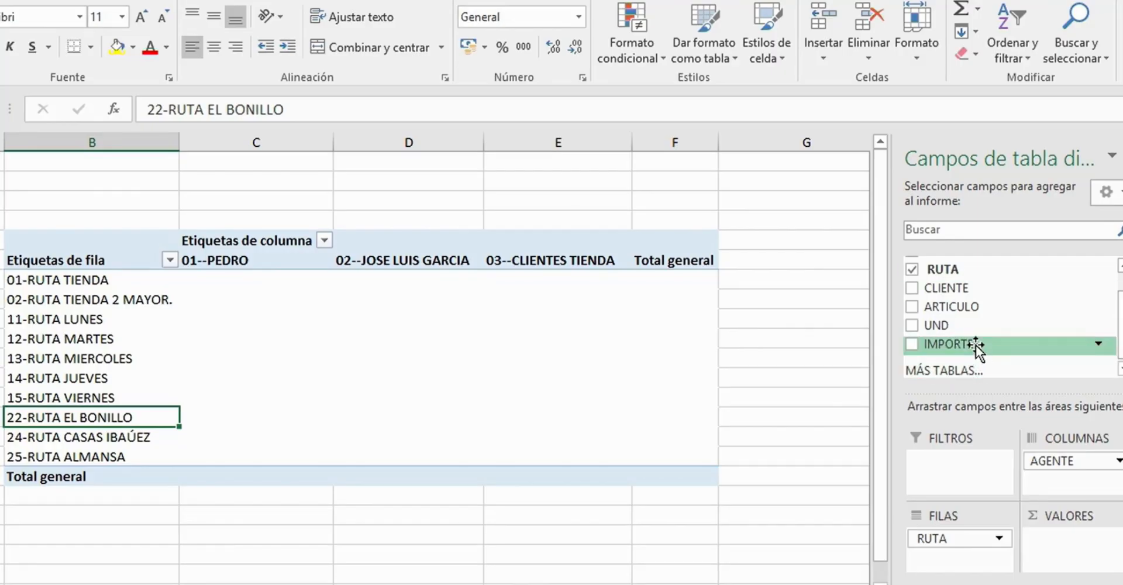
left_click_drag(975, 345, 1069, 538)
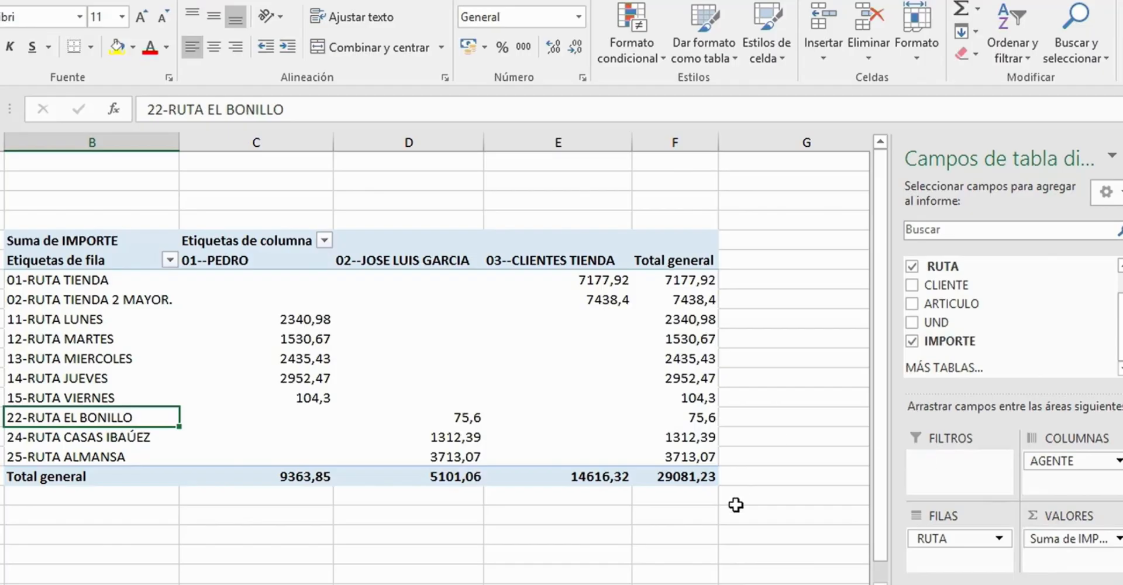
- Examine the amounts by route and agent, the row totals and the grand total in the pivot table
left_click(293, 319)
left_click(287, 358)
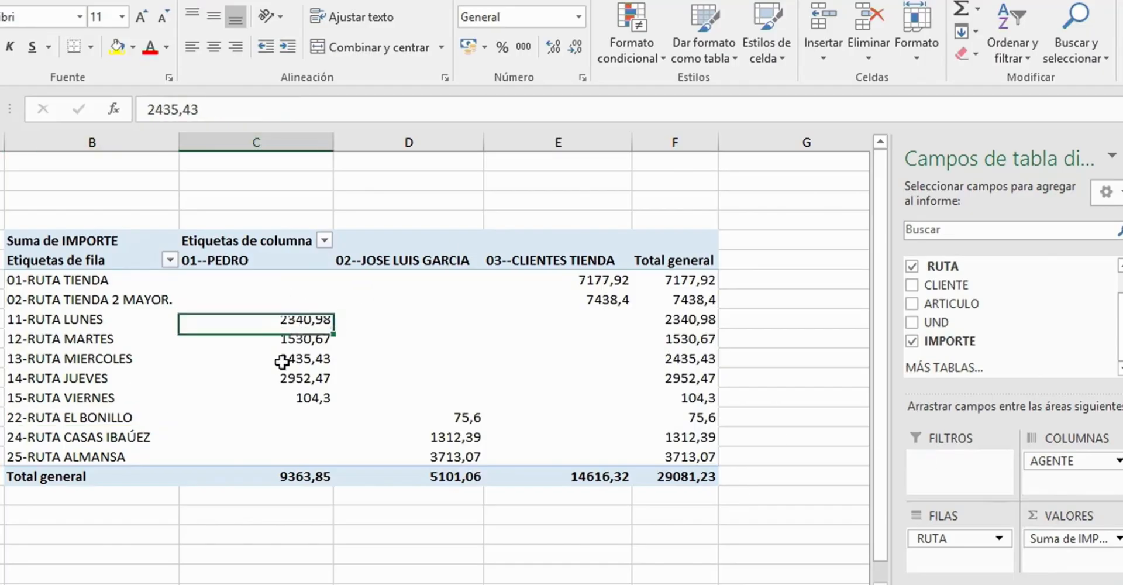
left_click(456, 433)
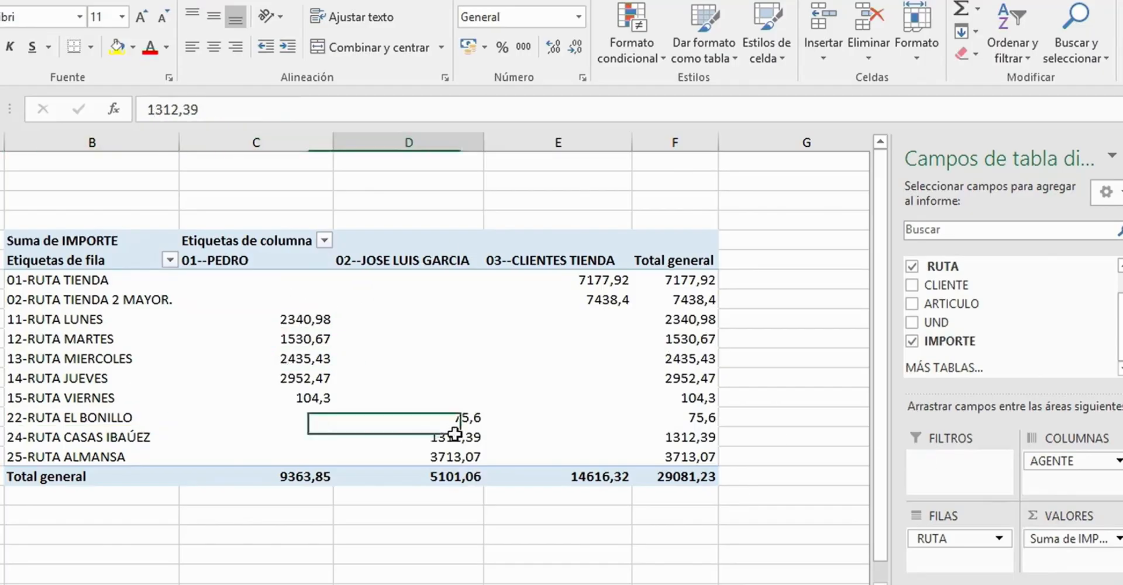
left_click(691, 378)
left_click(687, 477)
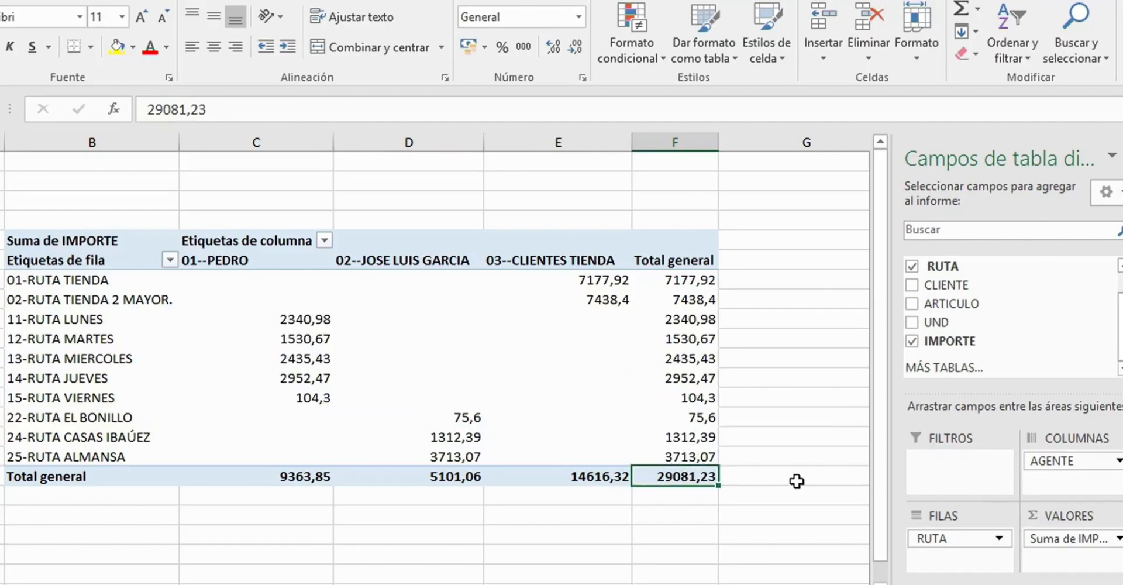
- Select cells outside and inside the pivot table to check how the field list hides and reappears
left_click(798, 480)
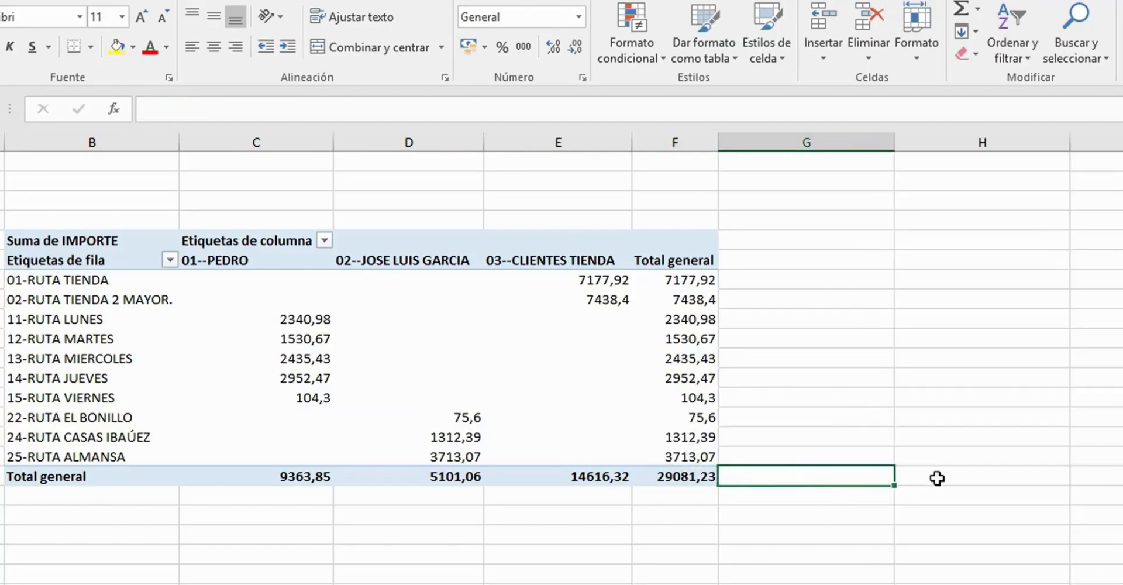
left_click(934, 479)
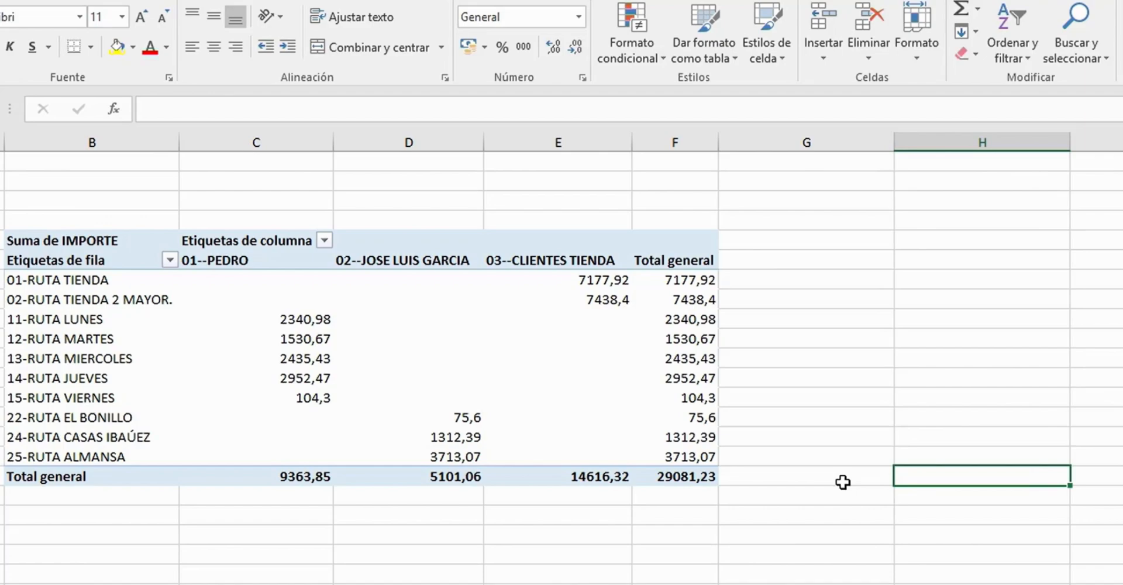
left_click(150, 537)
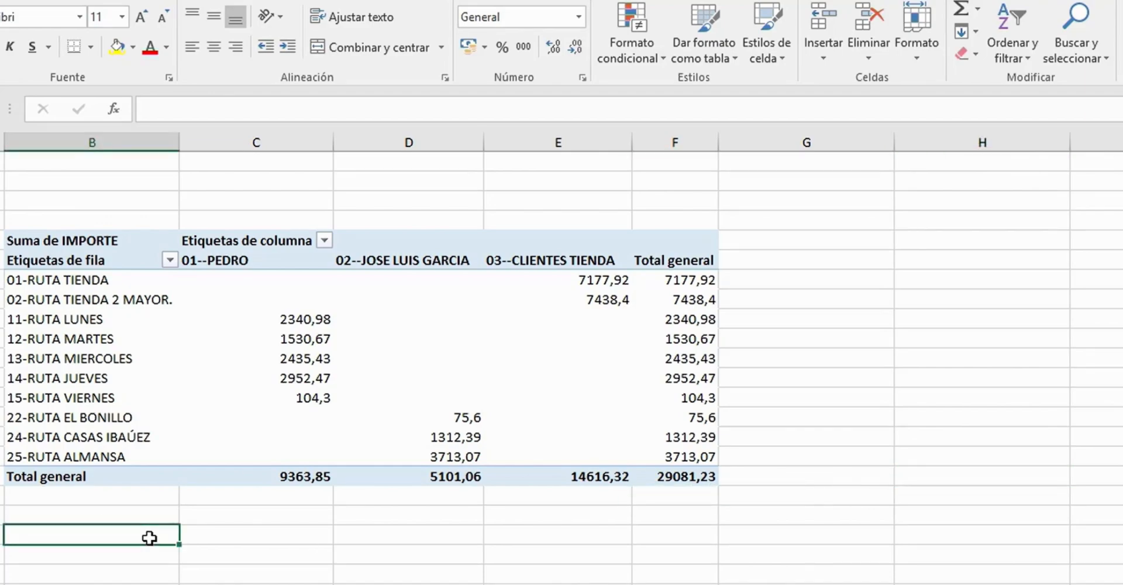
left_click(131, 300)
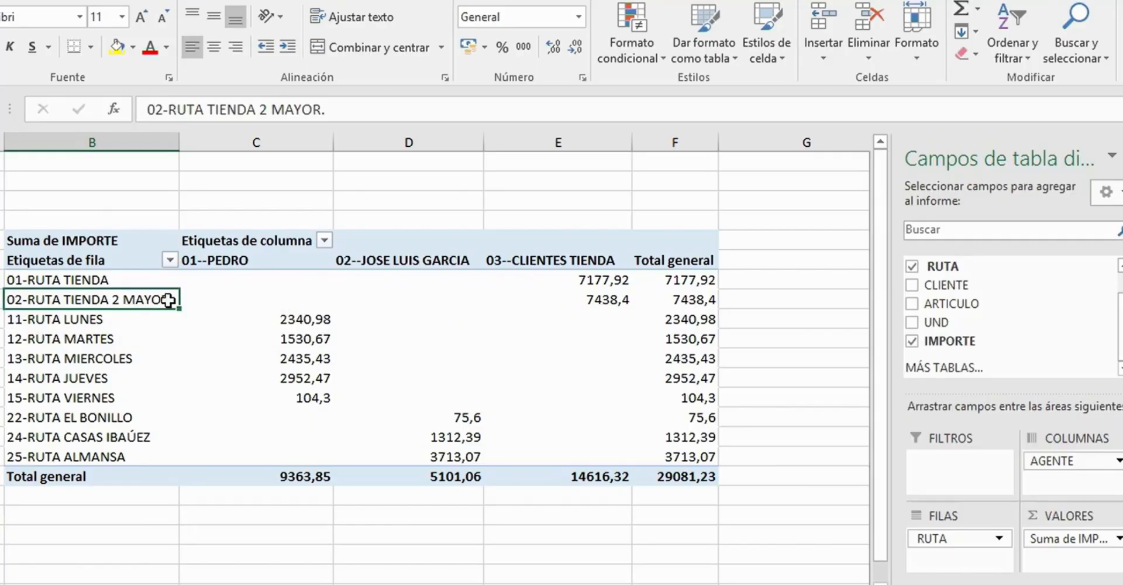
left_click(138, 279)
left_click(140, 242)
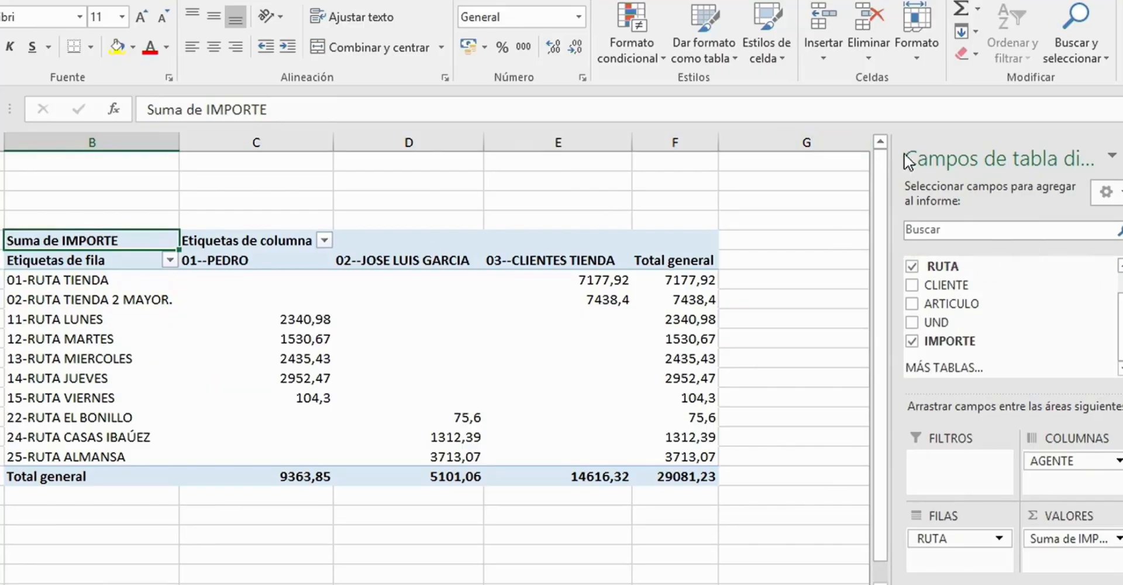
- Widen the pivot table field list pane and recheck its display by selecting outside and inside the table
left_click_drag(890, 176, 821, 190)
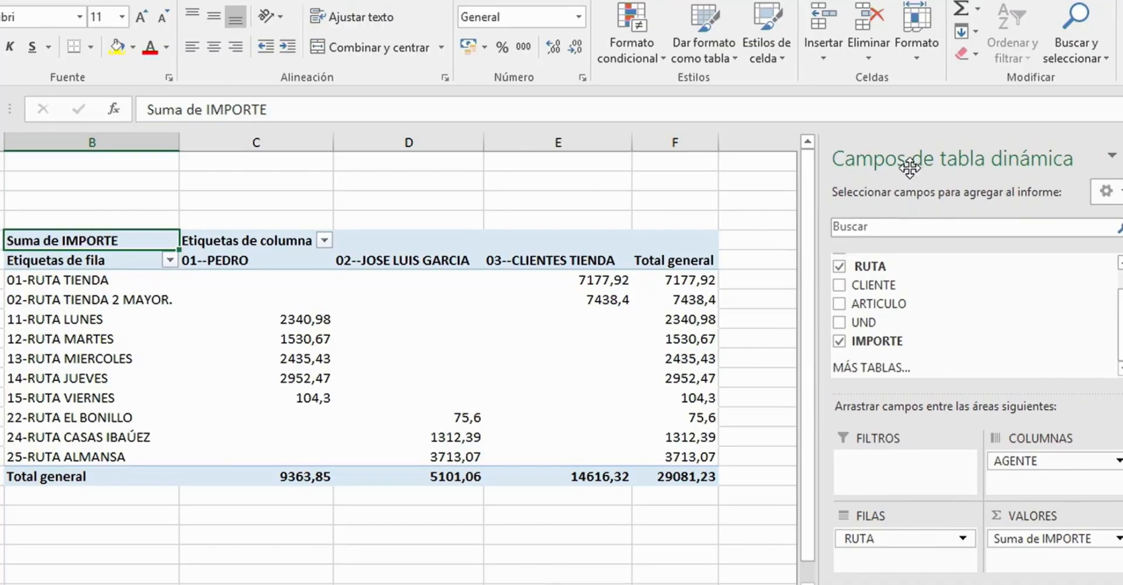
left_click(431, 181)
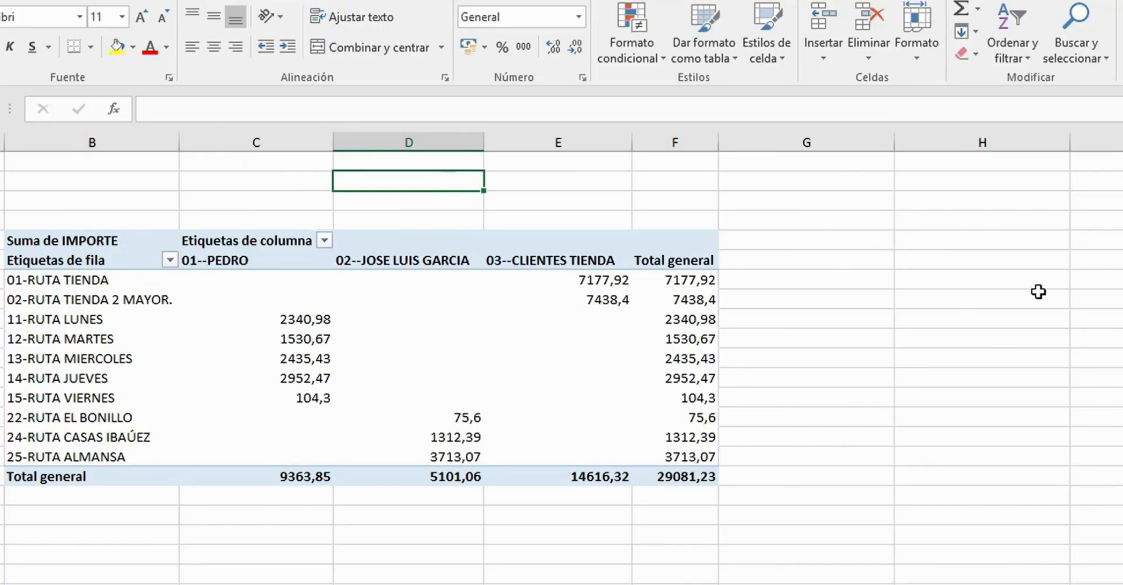
left_click(121, 285)
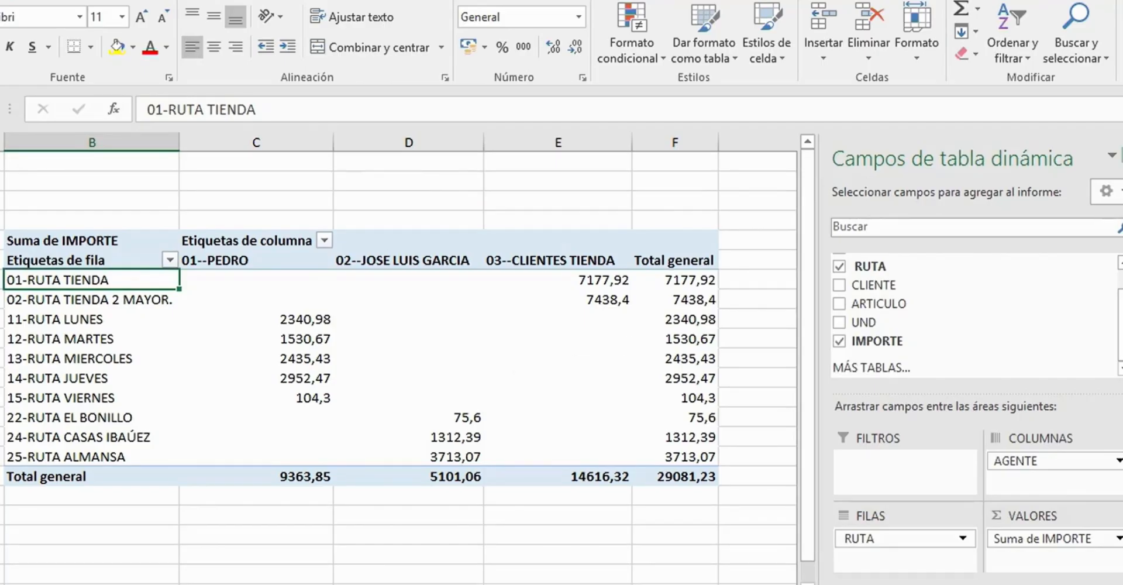
- Close the pivot table field list and show it again from a cell inside the table
left_click(1122, 156)
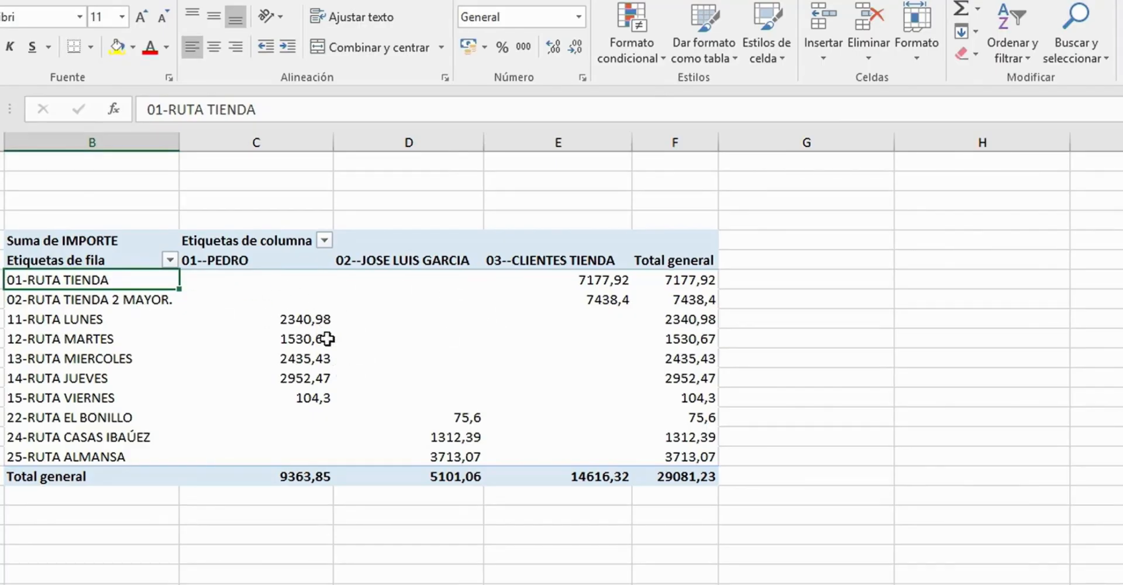
right_click(320, 300)
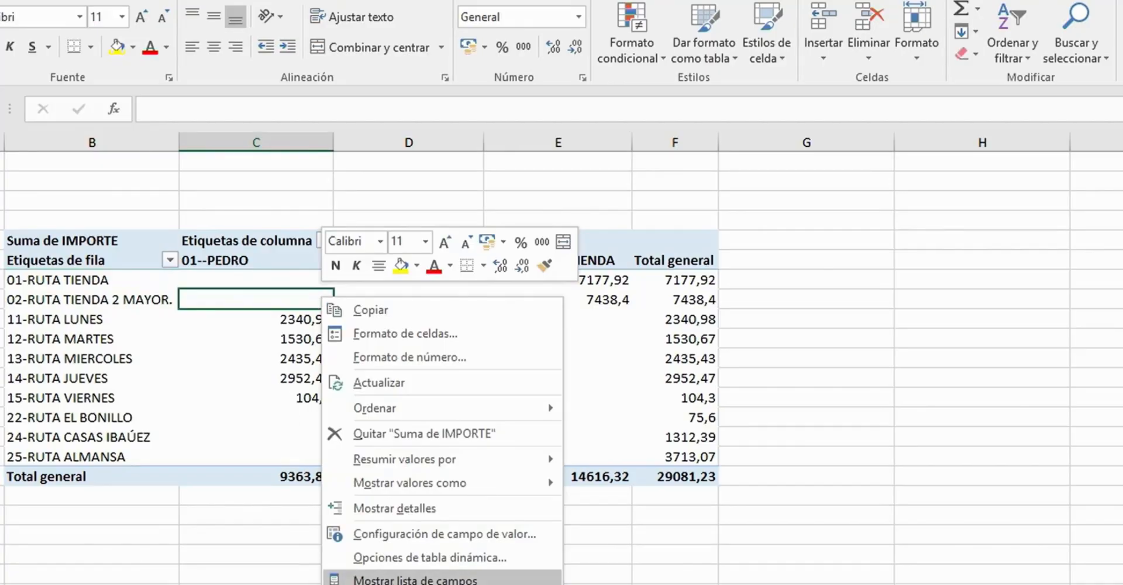
left_click(424, 580)
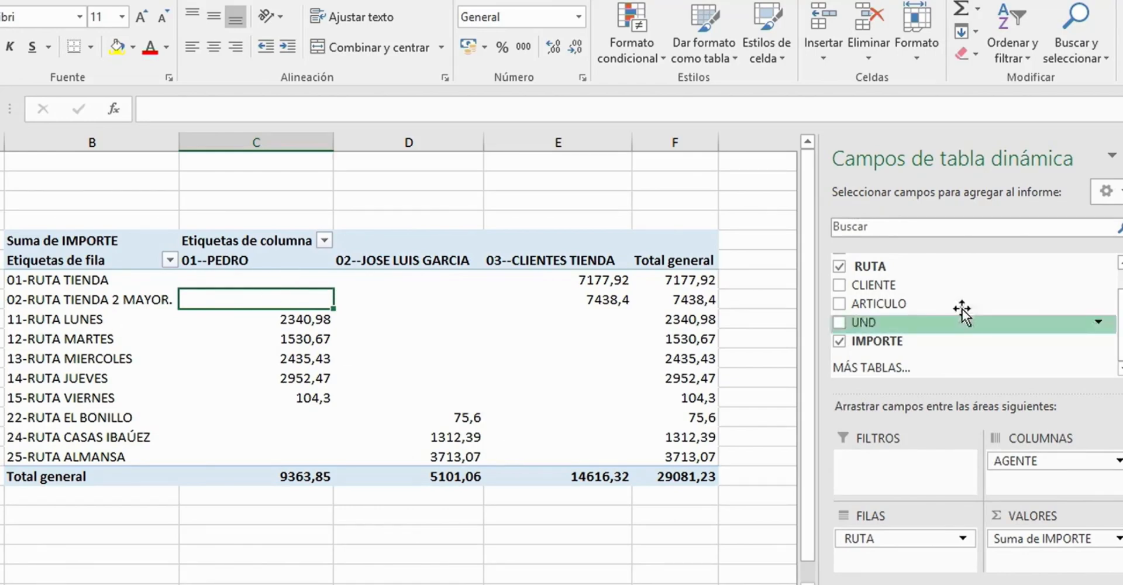
- Replace the RUTA field with CLIENTE in the pivot table's rows and look over the new layout
left_click(839, 266)
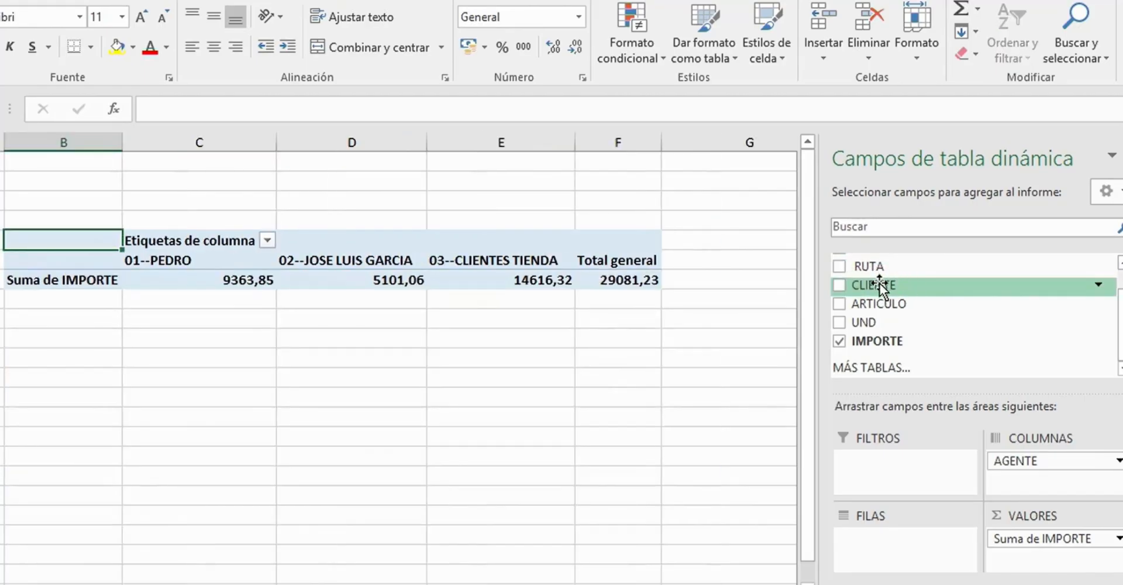
left_click_drag(880, 285, 914, 545)
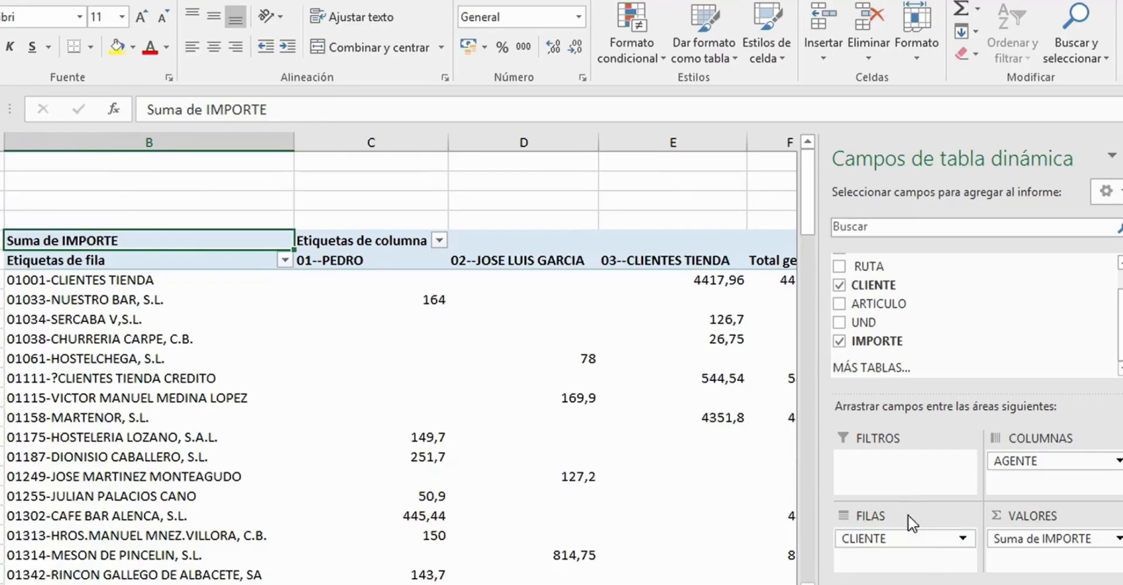
left_click(661, 199)
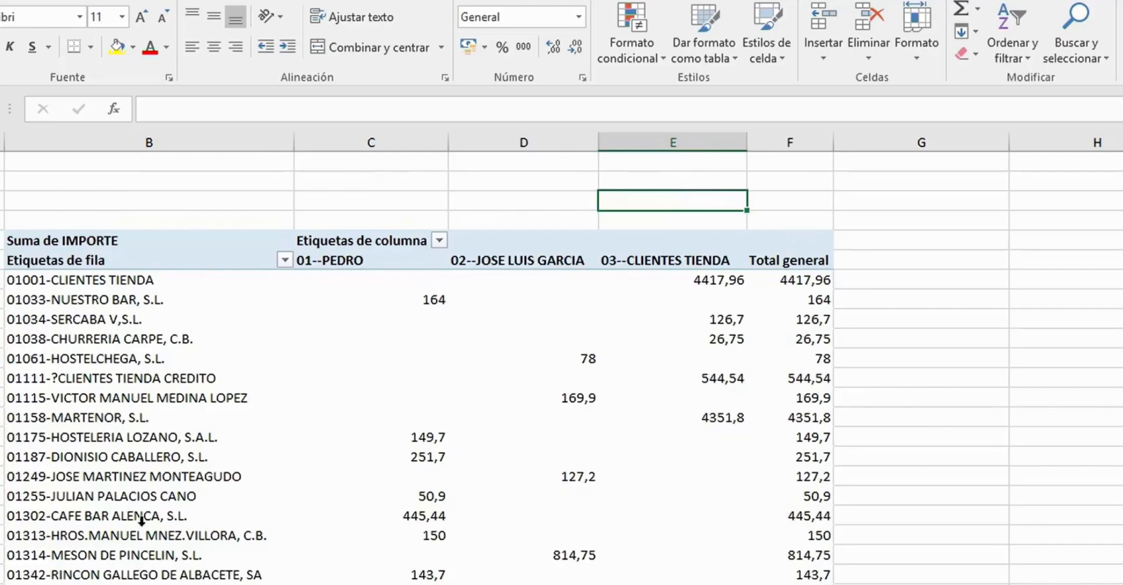
left_click(106, 240)
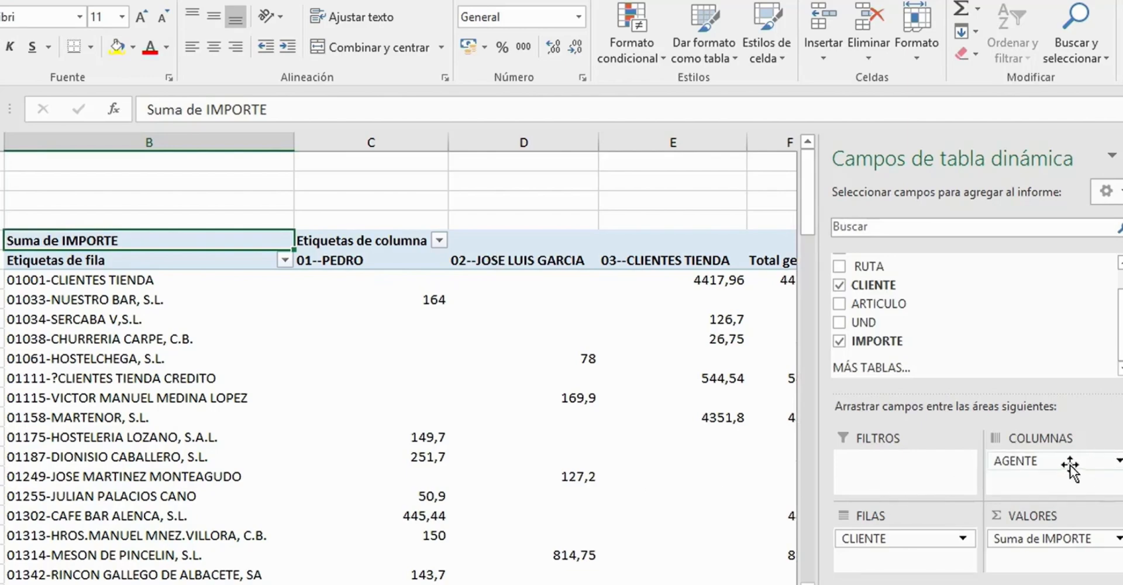
- Remove the AGENTE field from the pivot table's columns and look through the amounts per client
left_click_drag(1074, 463, 588, 189)
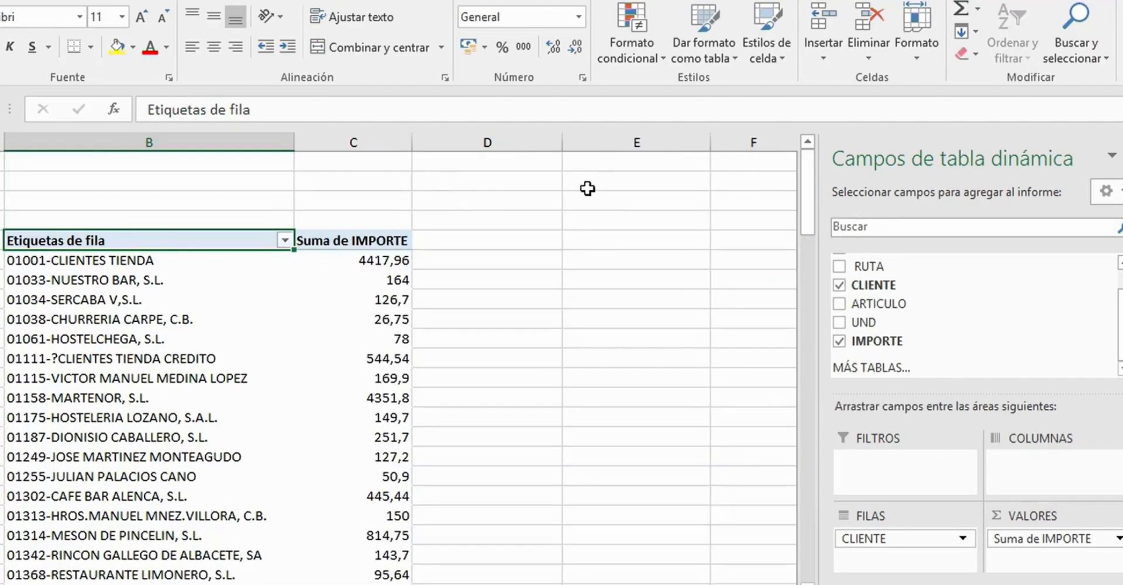
scroll(172, 249, "down", 1)
scroll(172, 249, "down", 3)
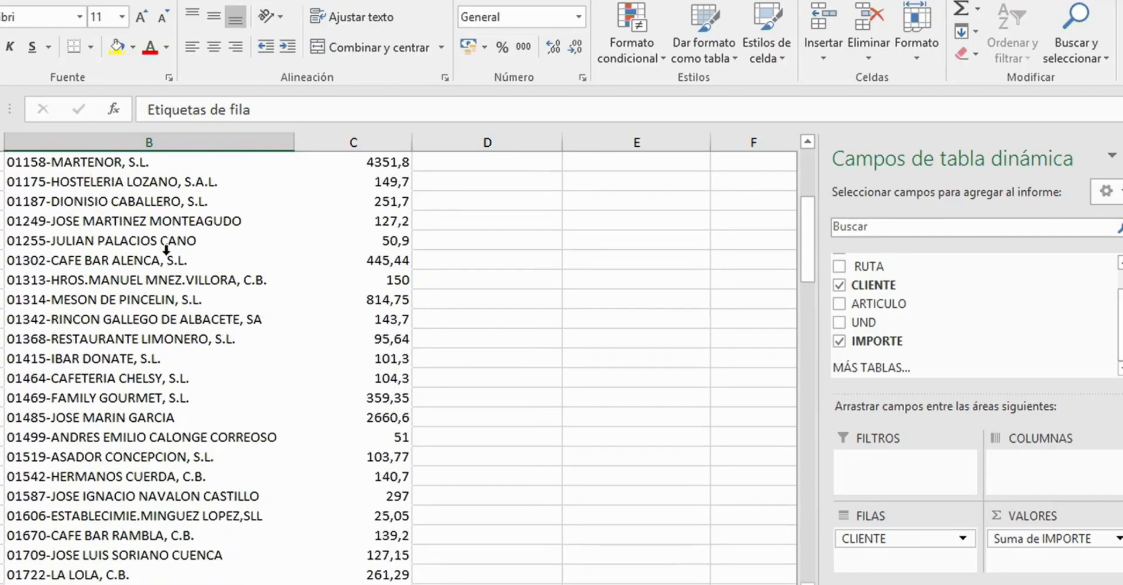
scroll(172, 249, "up", 4)
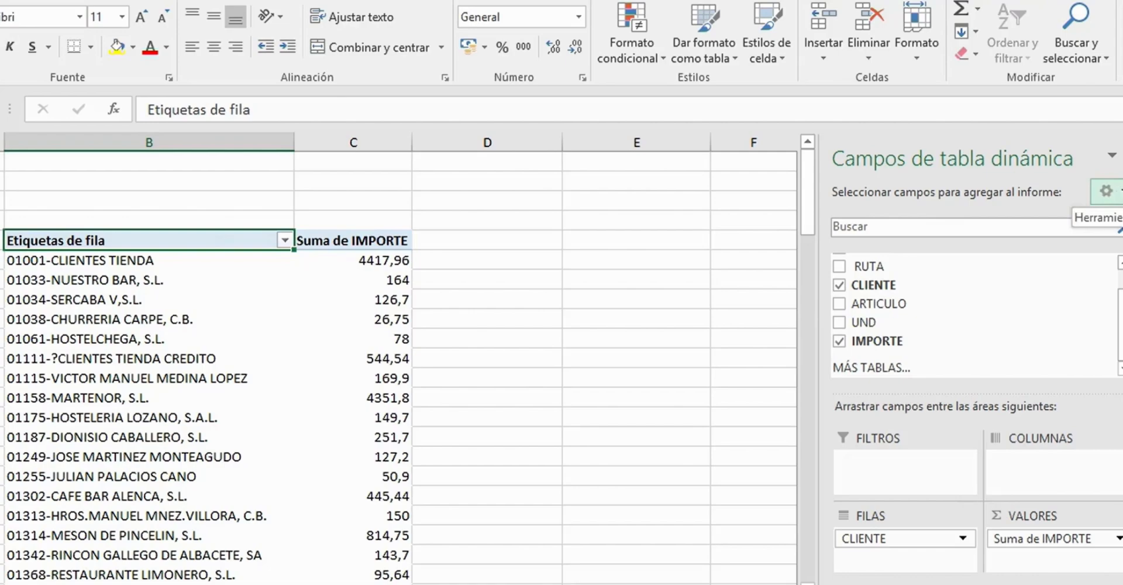
- Display the pivot table field list with the fields and areas sections side by side, and widen the pane
left_click(1106, 192)
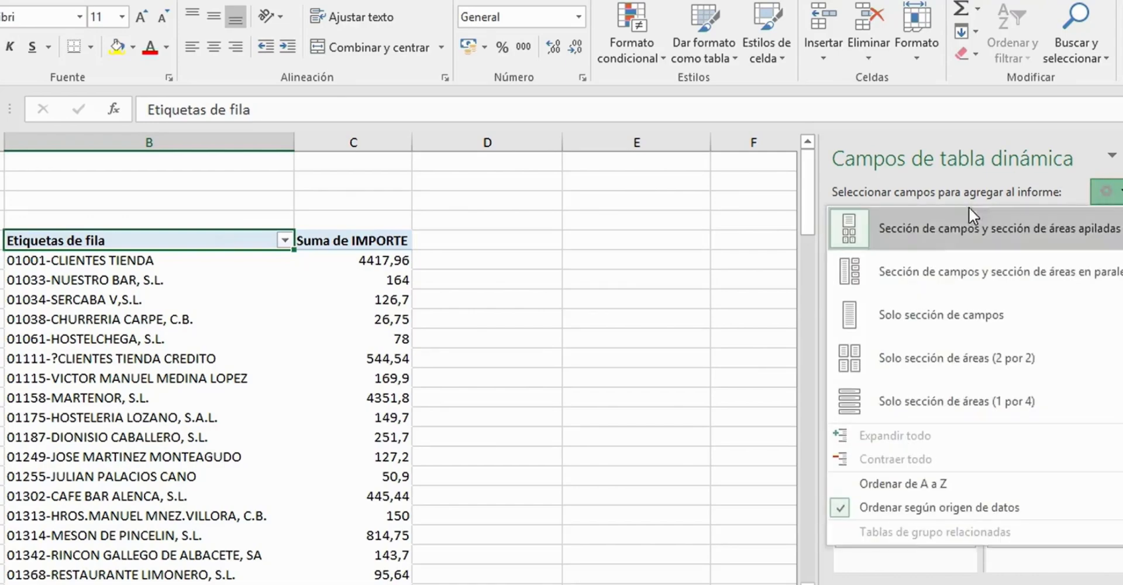
left_click(905, 270)
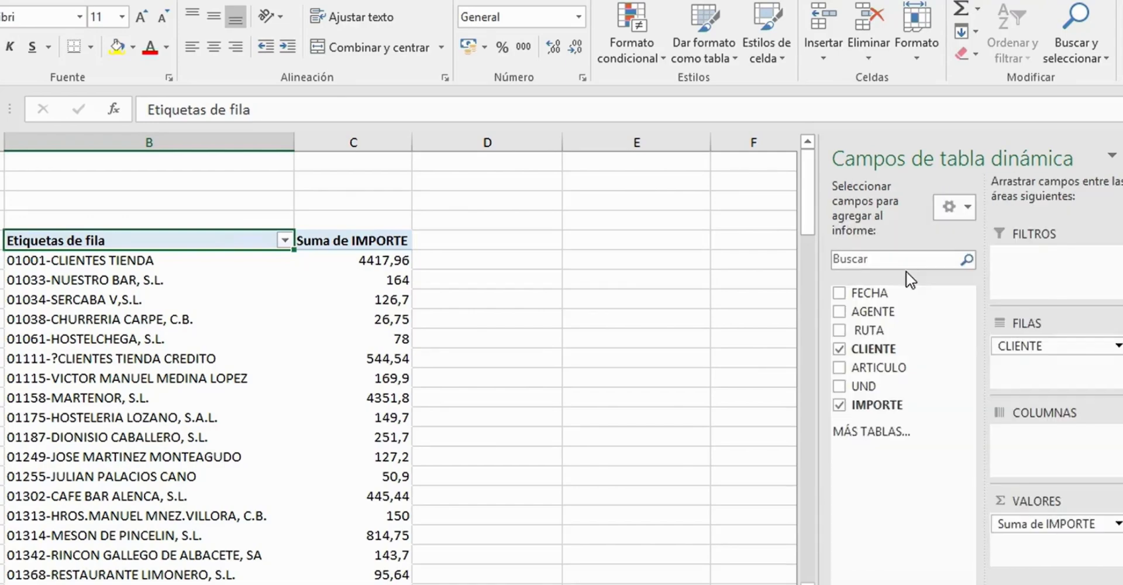
left_click_drag(824, 255, 744, 258)
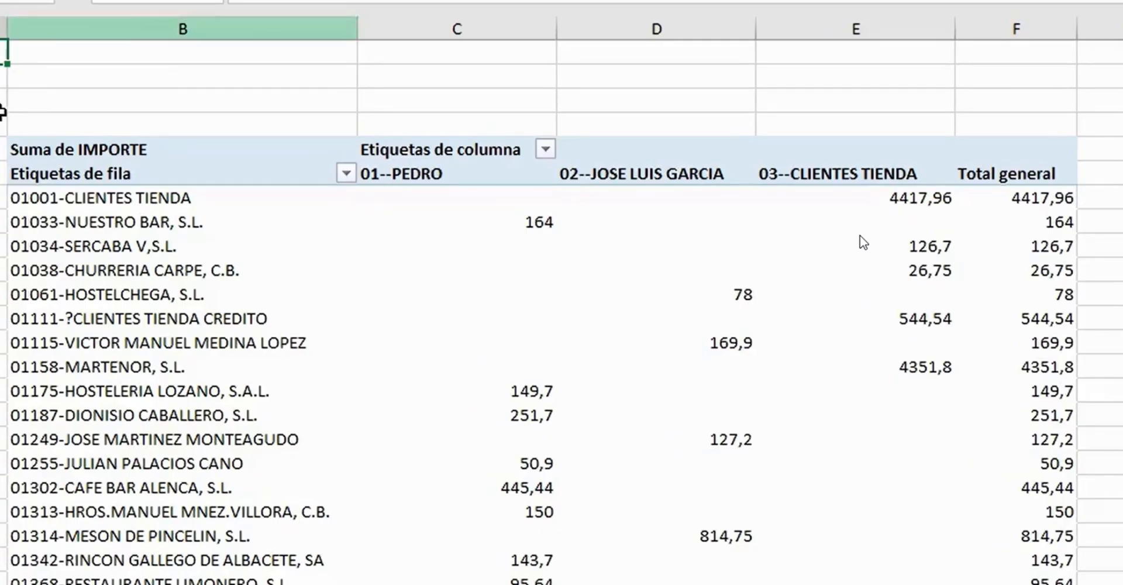
- Add the RUTA field to the pivot table as a report filter and filter it by 01-RUTA TIENDA
left_click(153, 149)
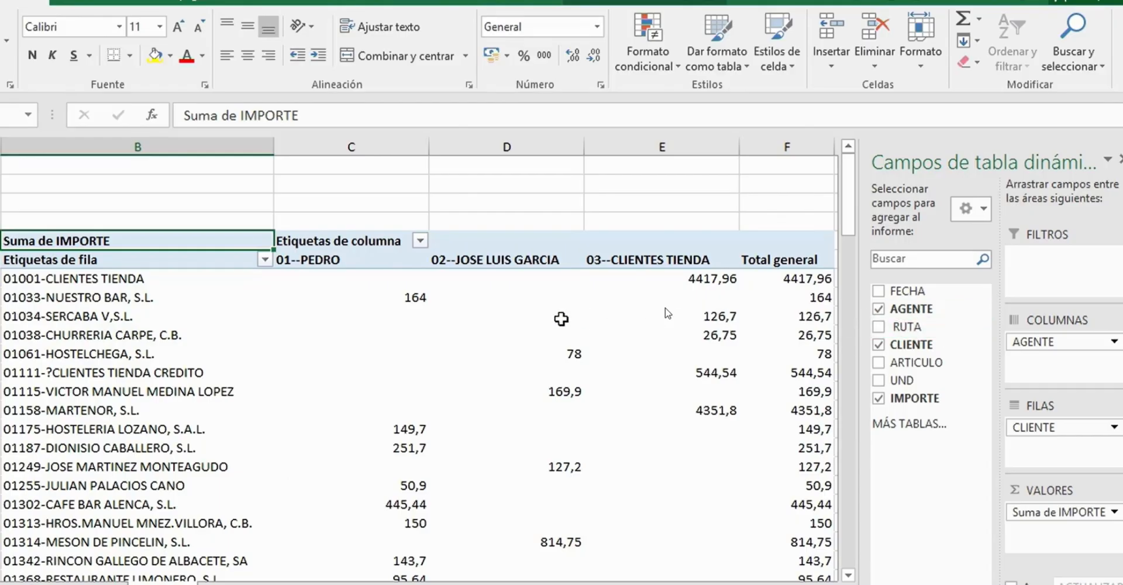
mouse_move(561, 318)
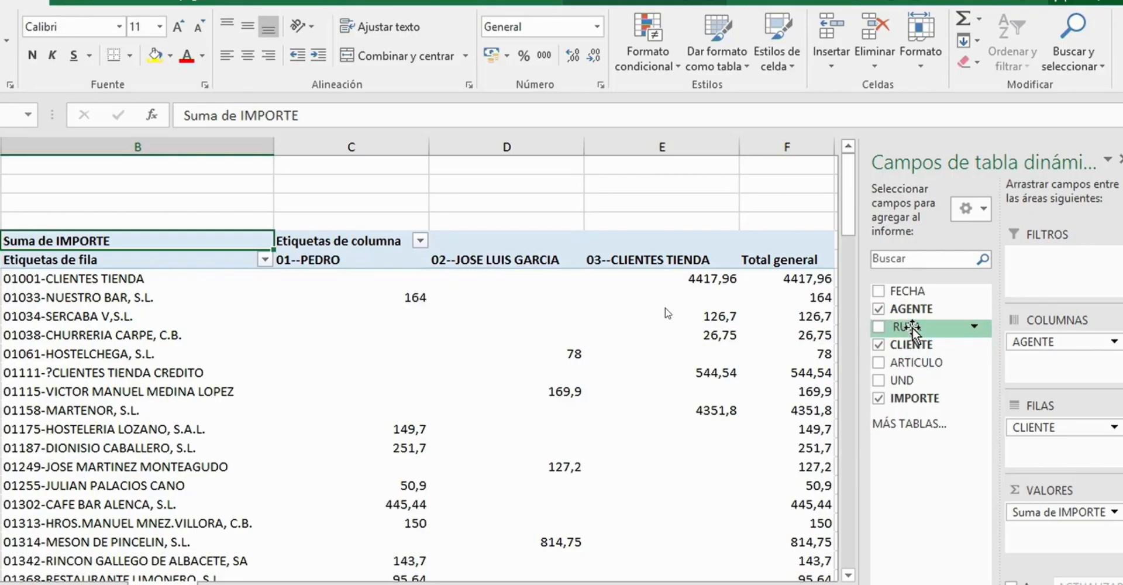
left_click_drag(913, 331, 1061, 277)
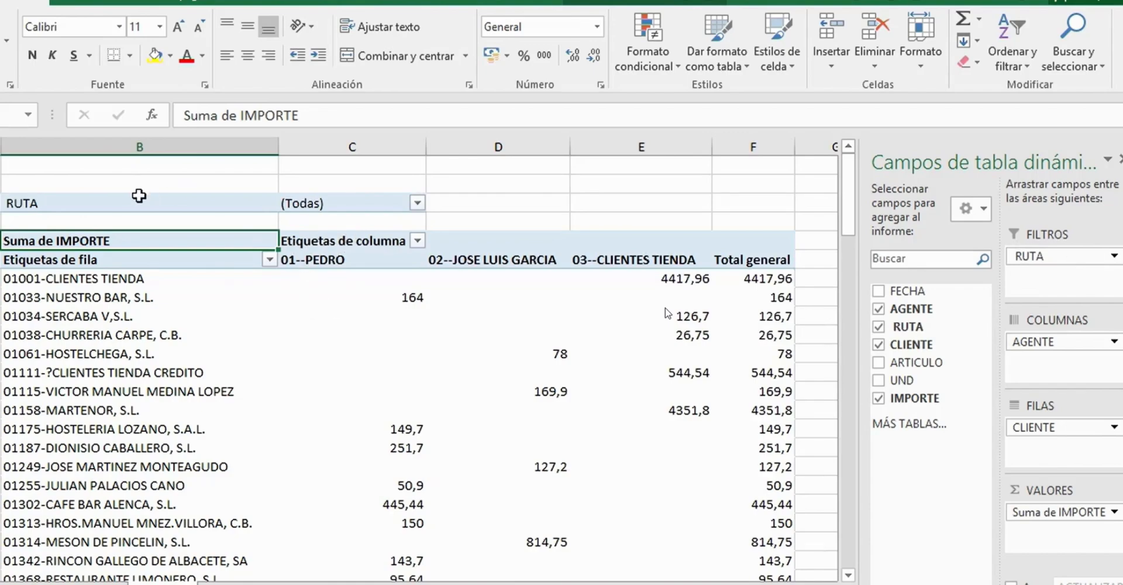
left_click(419, 205)
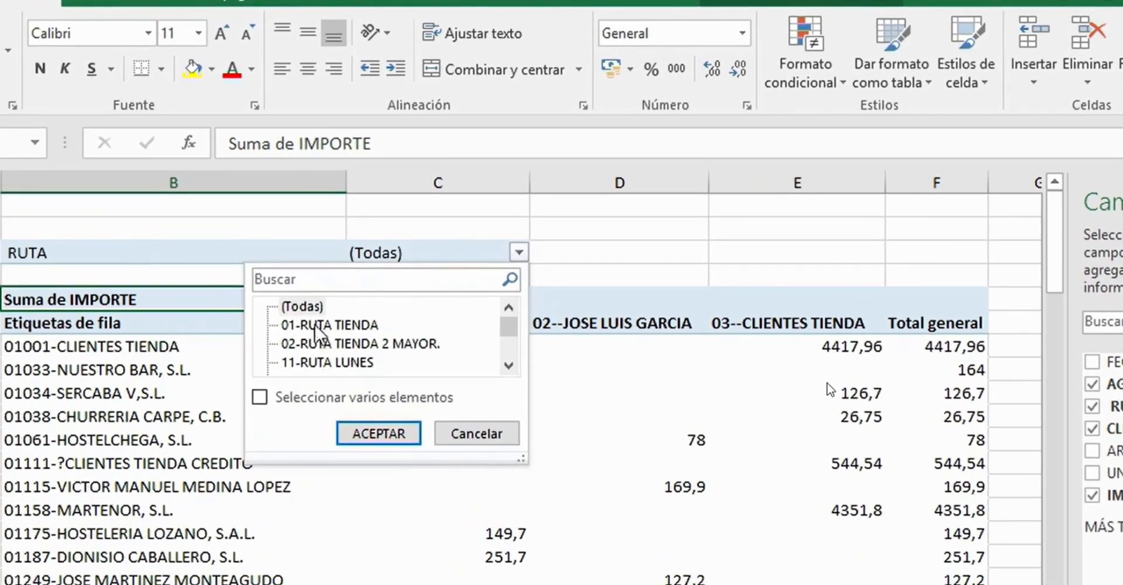
left_click(319, 325)
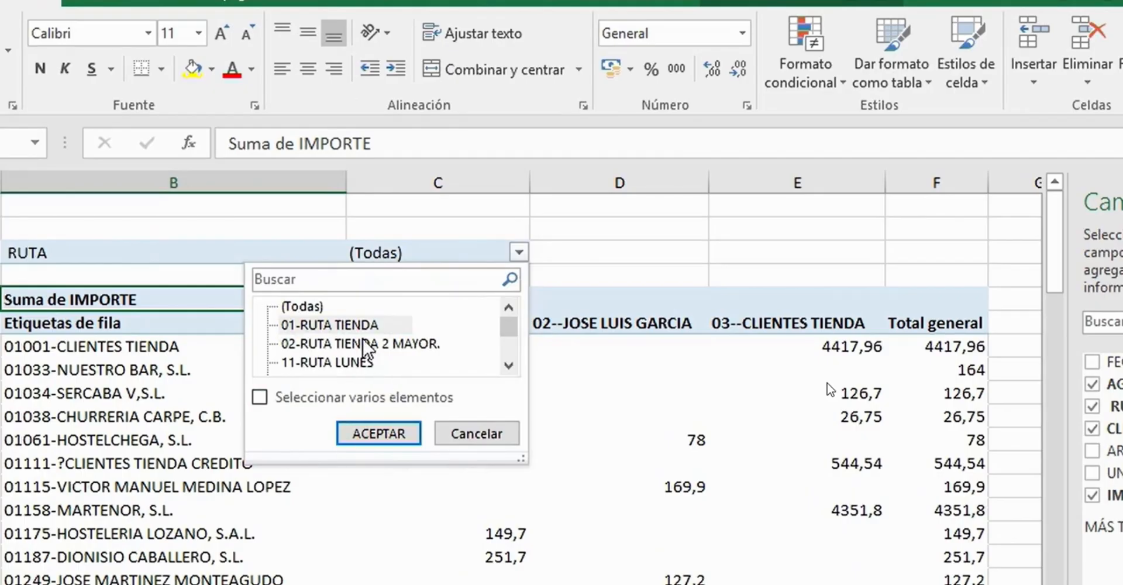
left_click(377, 433)
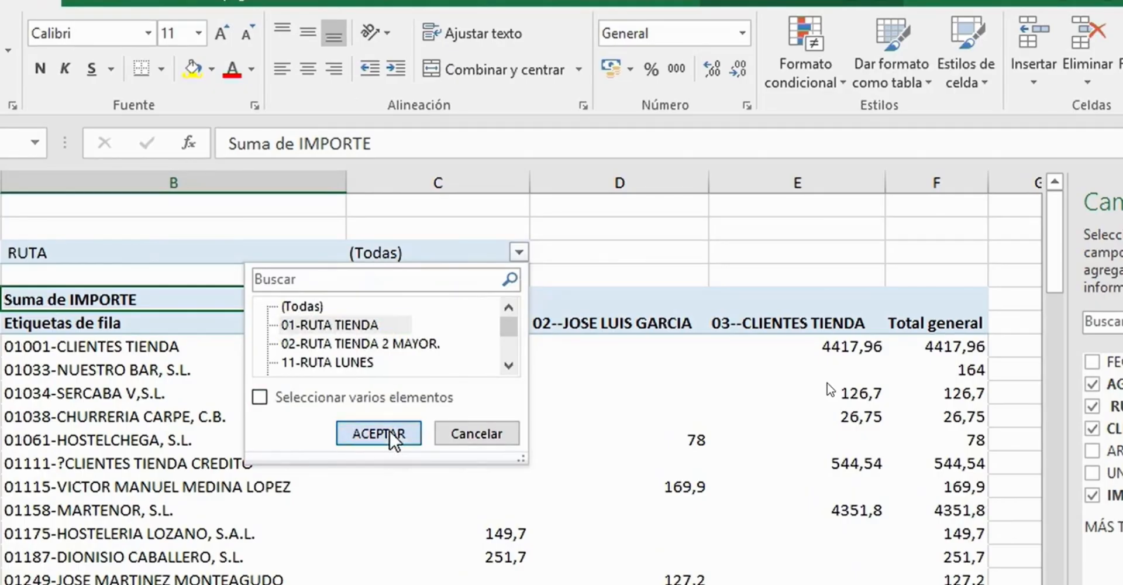
- Enable multiple selection in the RUTA filter and add 02-RUTA TIENDA 2 MAYOR., 13-RUTA MIERCOLES, 14-RUTA JUEVES and 15-RUTA VIERNES
left_click(509, 253)
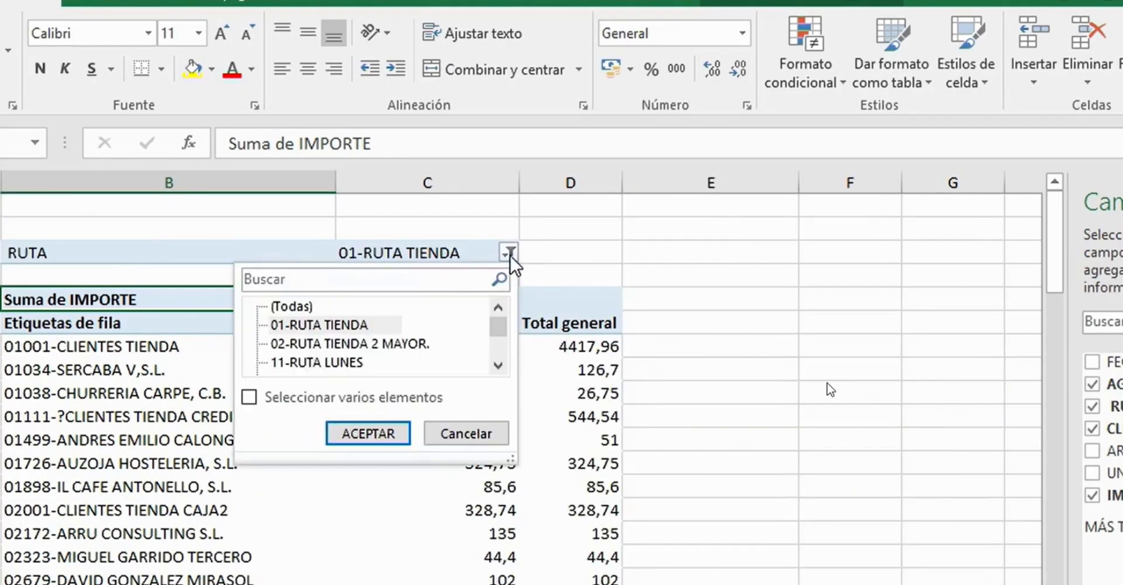
left_click(251, 400)
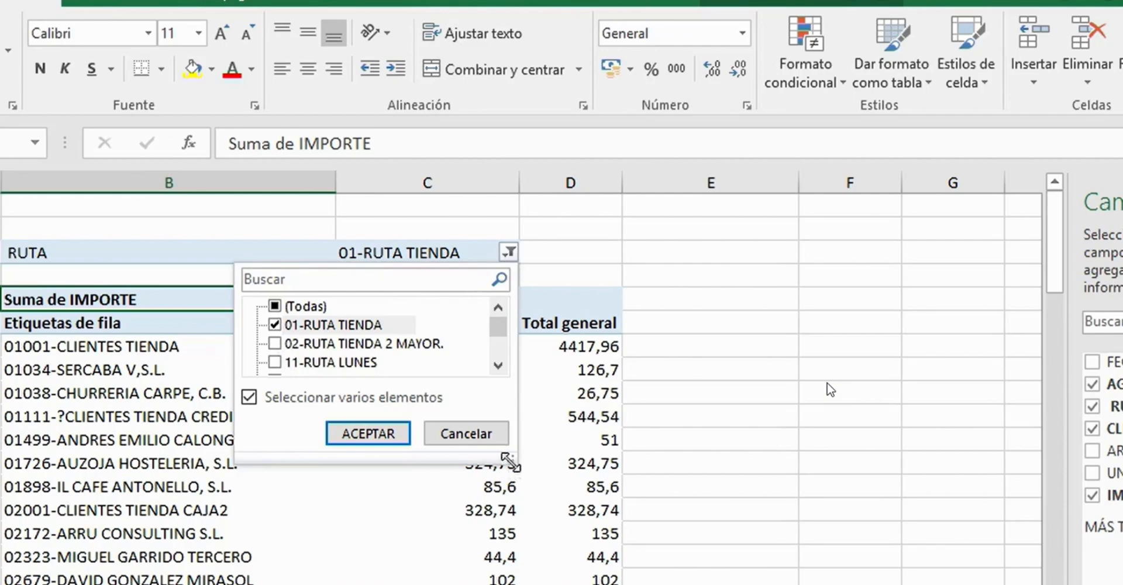
left_click_drag(508, 461, 512, 584)
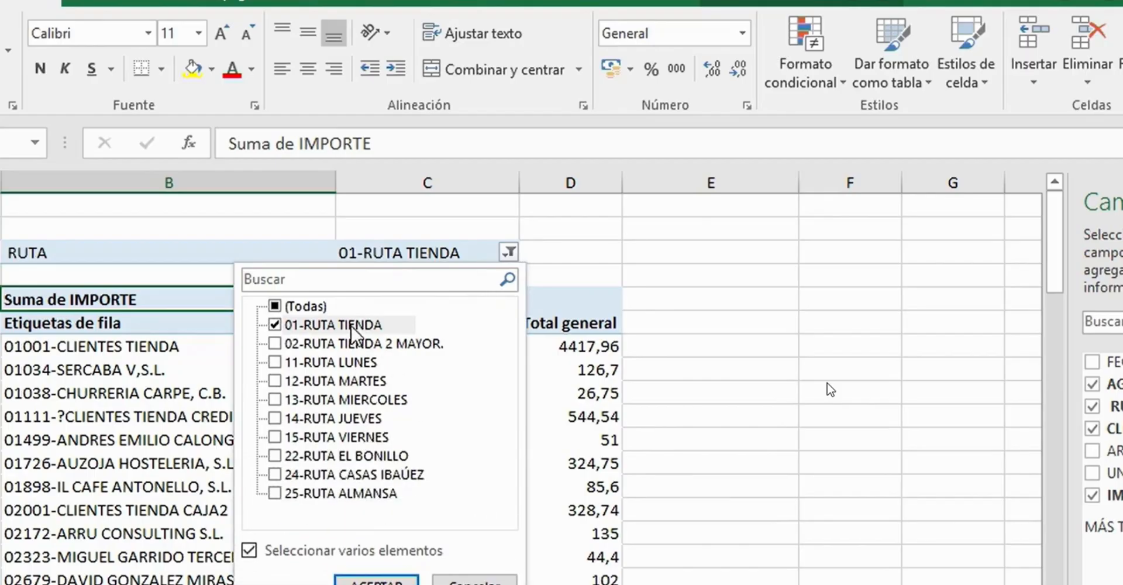
left_click(276, 344)
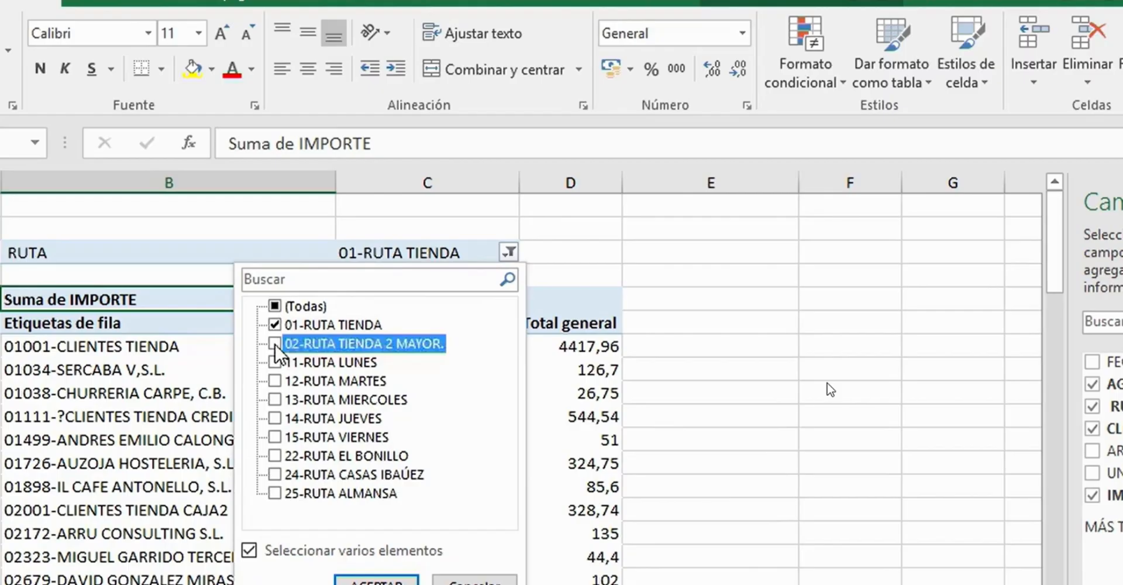
left_click(275, 399)
left_click(275, 419)
left_click(275, 437)
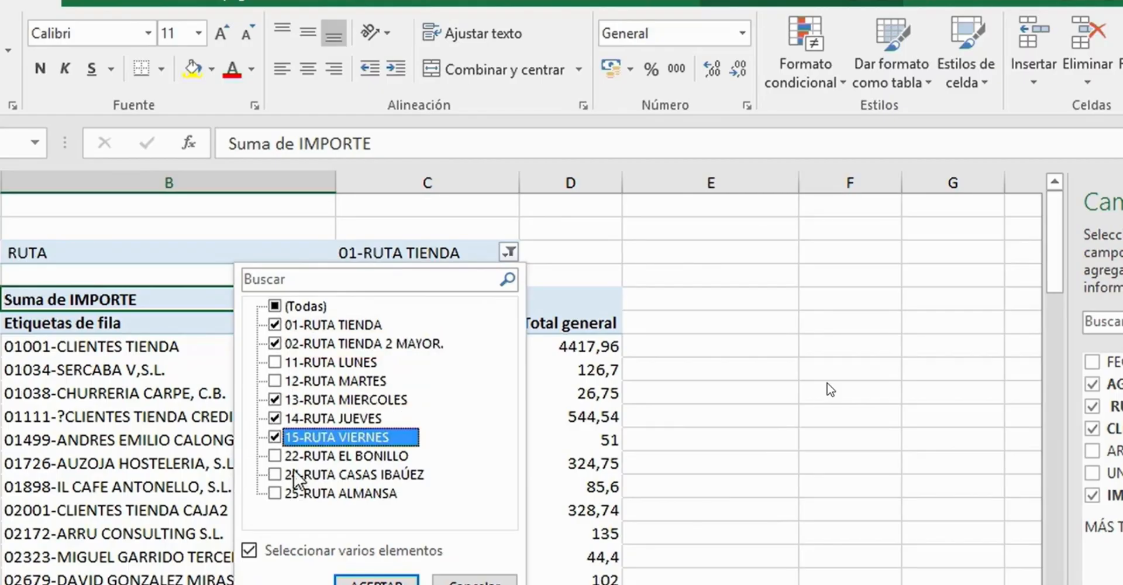
left_click(398, 581)
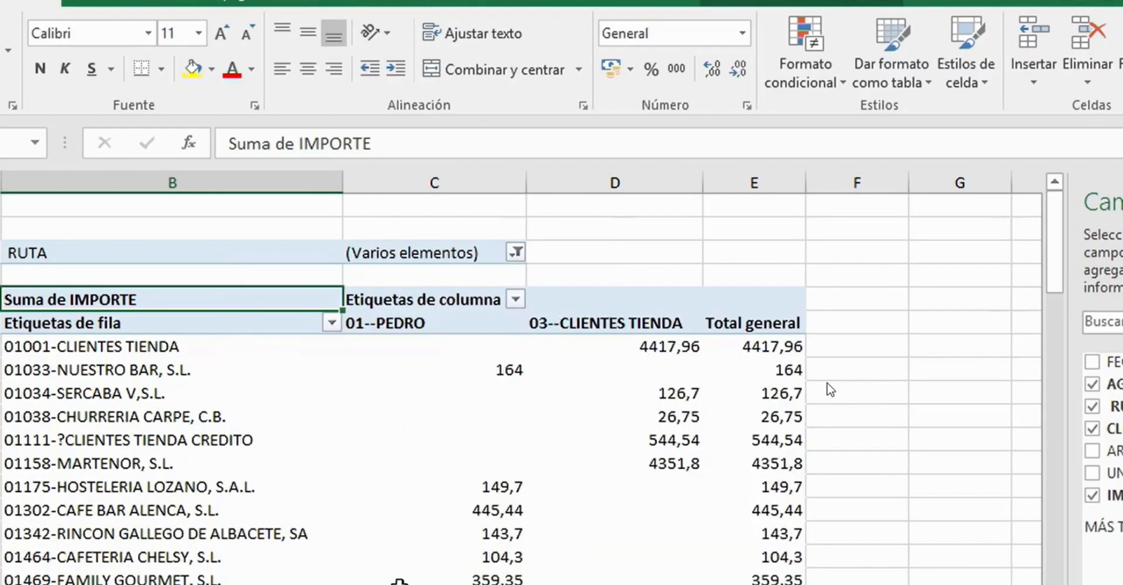
- Reset the RUTA filter to include all routes
left_click(516, 252)
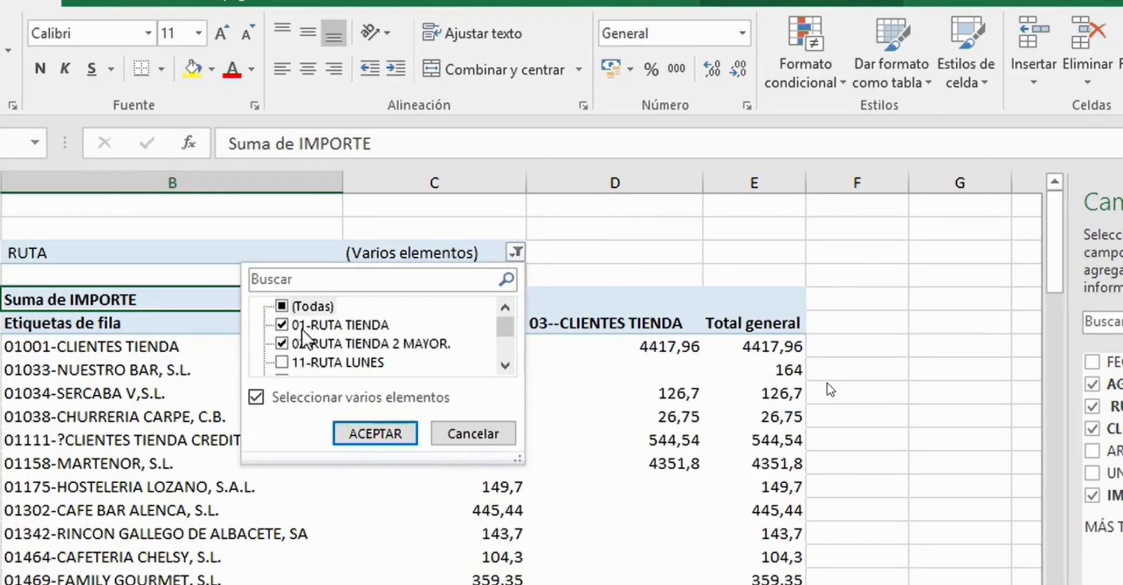
left_click(286, 306)
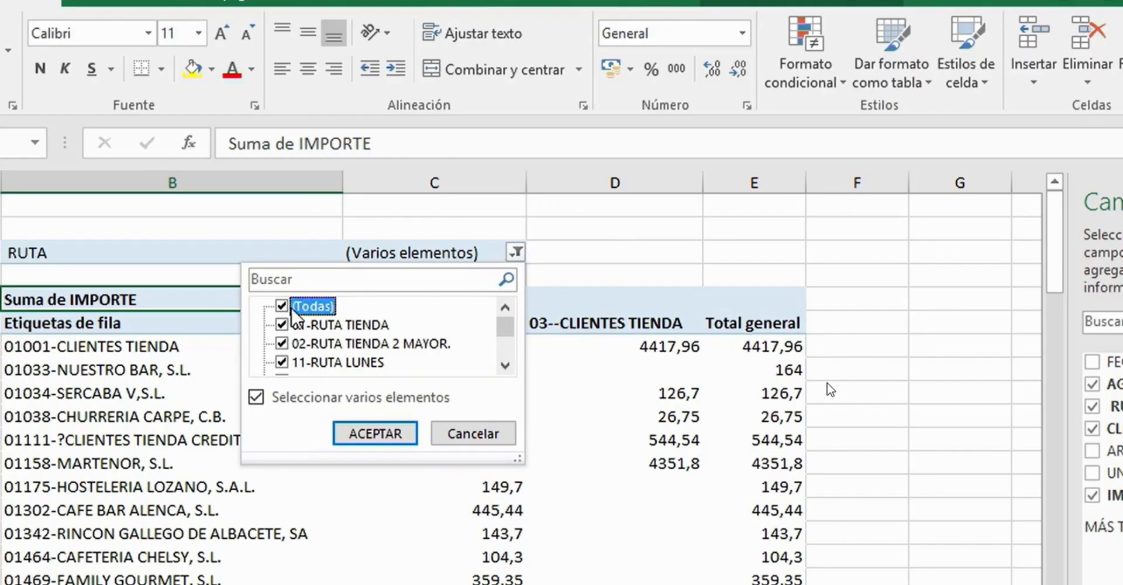
left_click_drag(518, 459, 534, 584)
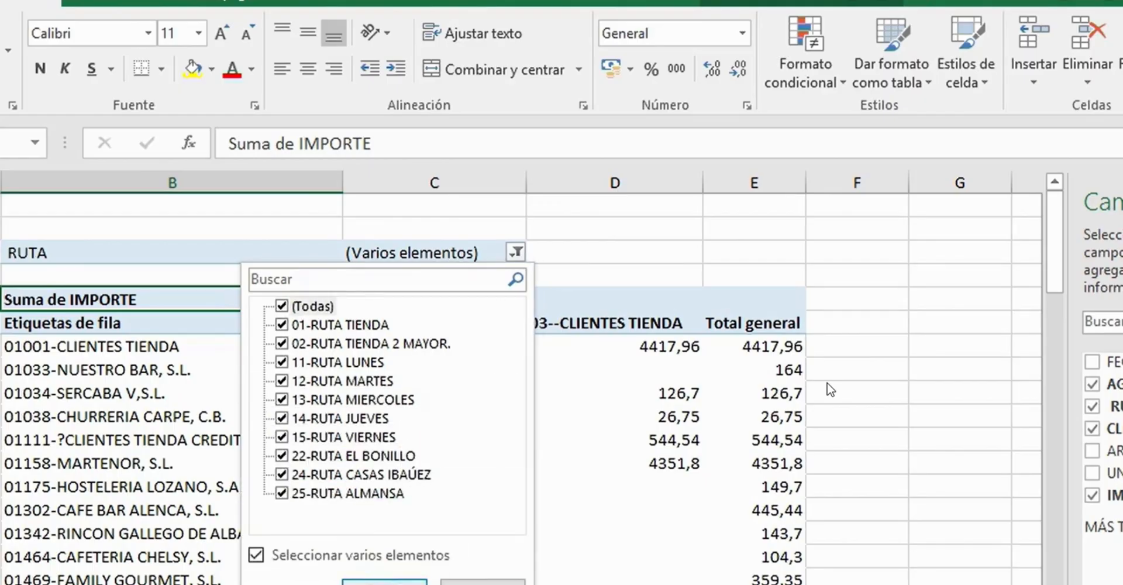
left_click(386, 582)
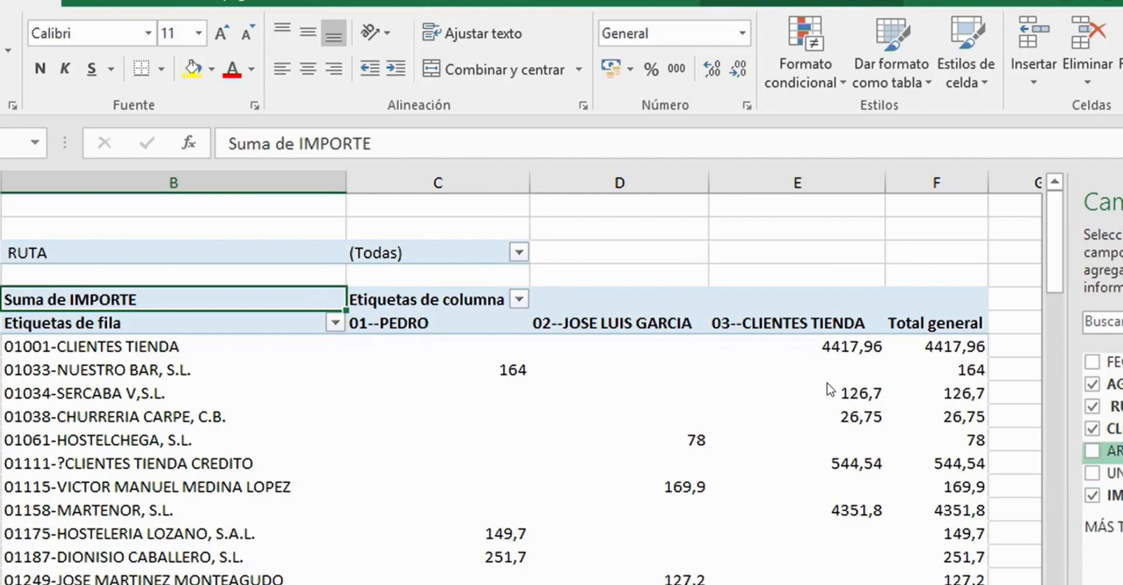
- Add ARTICULO as a second report filter, enable multiple selection in it and enlarge its item list
left_click_drag(1115, 451, 1120, 304)
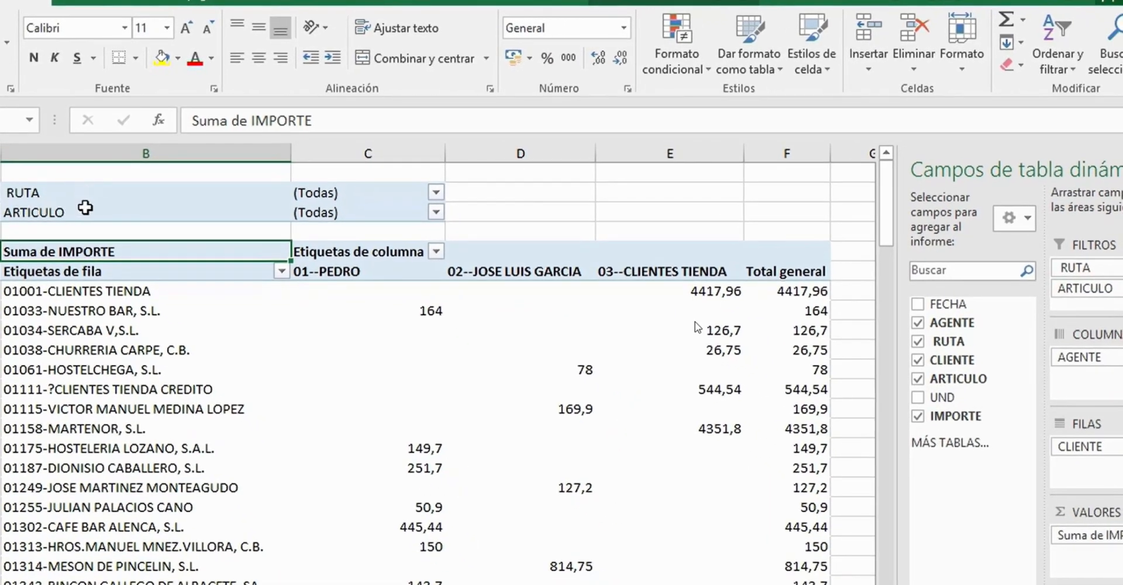
left_click(435, 213)
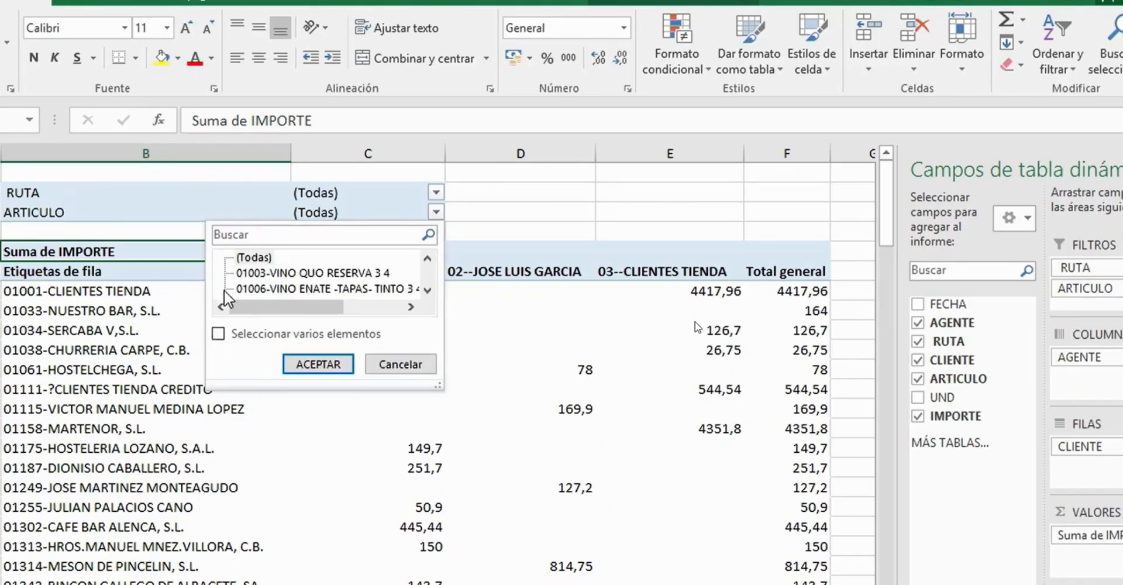
left_click(218, 333)
left_click_drag(438, 383, 516, 558)
- Exclude articles 01003, 01006, 01017, 01021, 01031, 01035 and 01045 from the ARTICULO filter
left_click(240, 272)
left_click(240, 289)
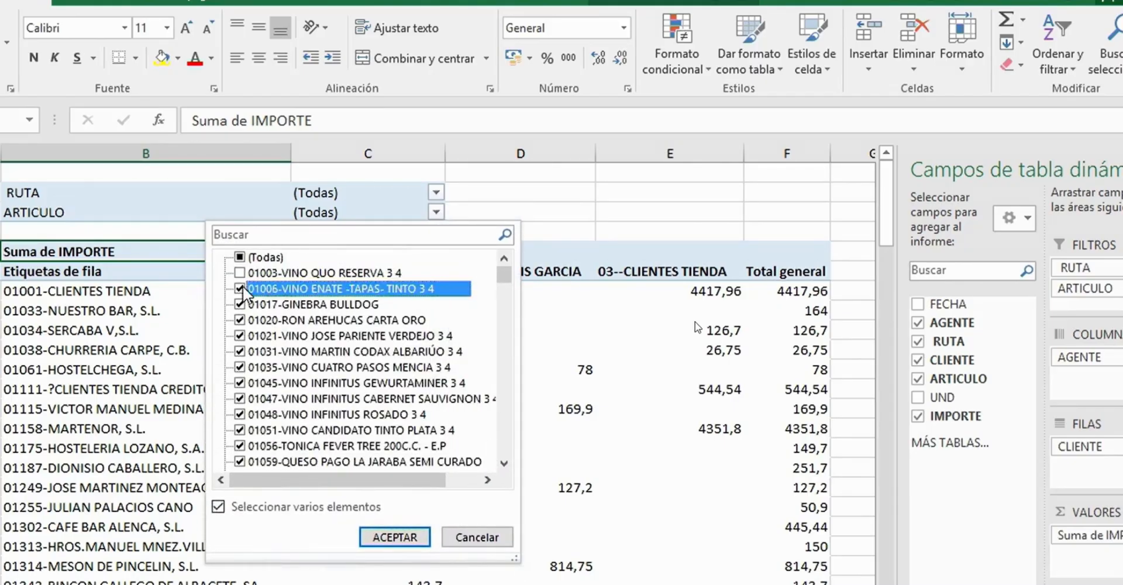
left_click(240, 305)
left_click(240, 335)
left_click(240, 351)
left_click(240, 367)
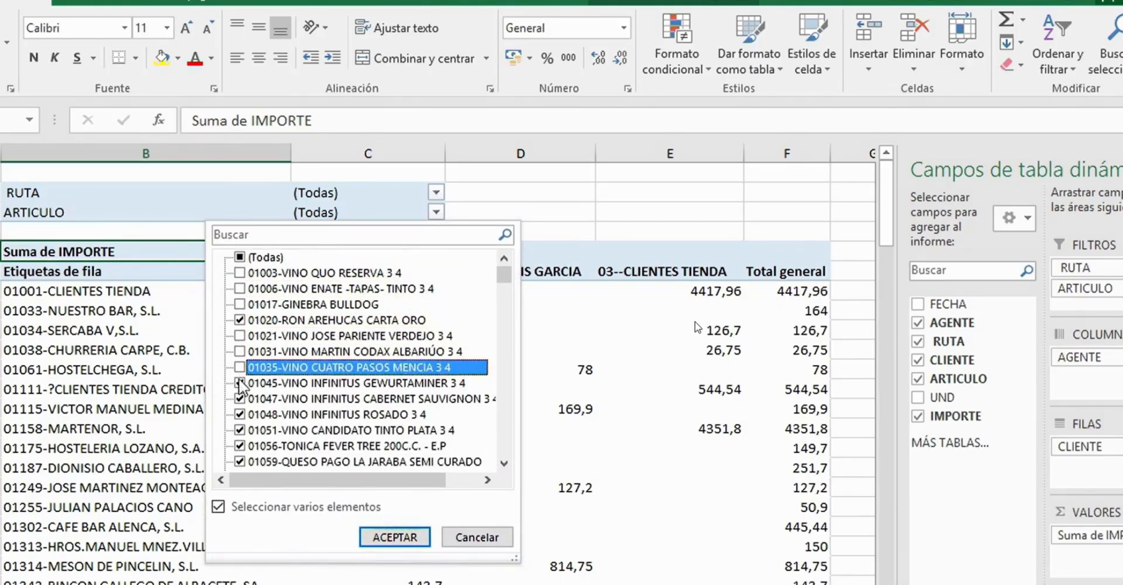
left_click(240, 382)
left_click(395, 537)
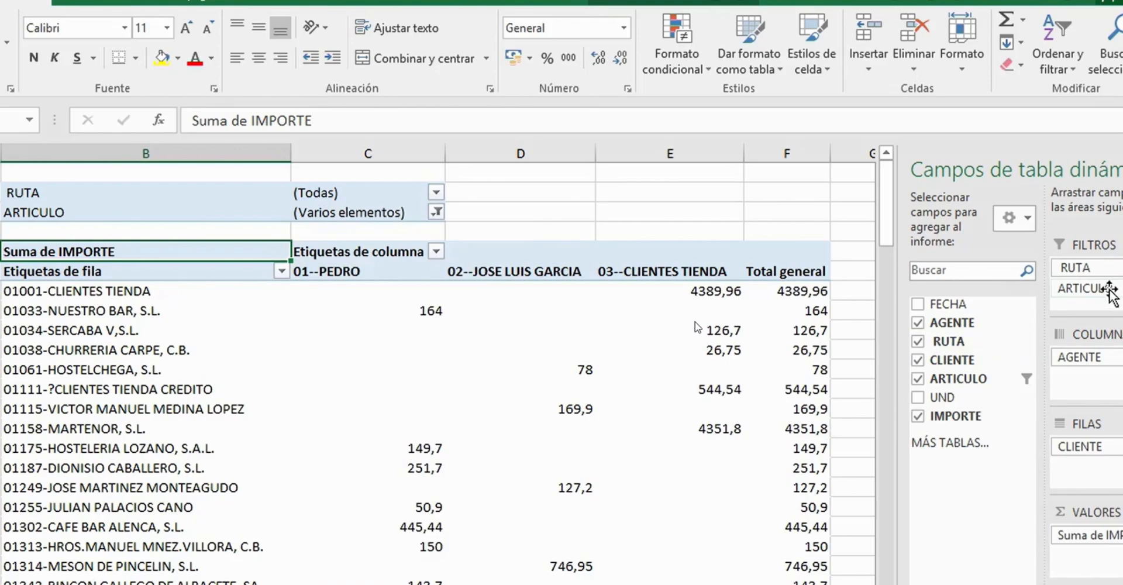
- Move the ARTICULO field from the report filters to the rows, beneath CLIENTE
mouse_move(1109, 289)
left_mouse_down()
mouse_move(1100, 478)
mouse_move(1101, 299)
left_mouse_up()
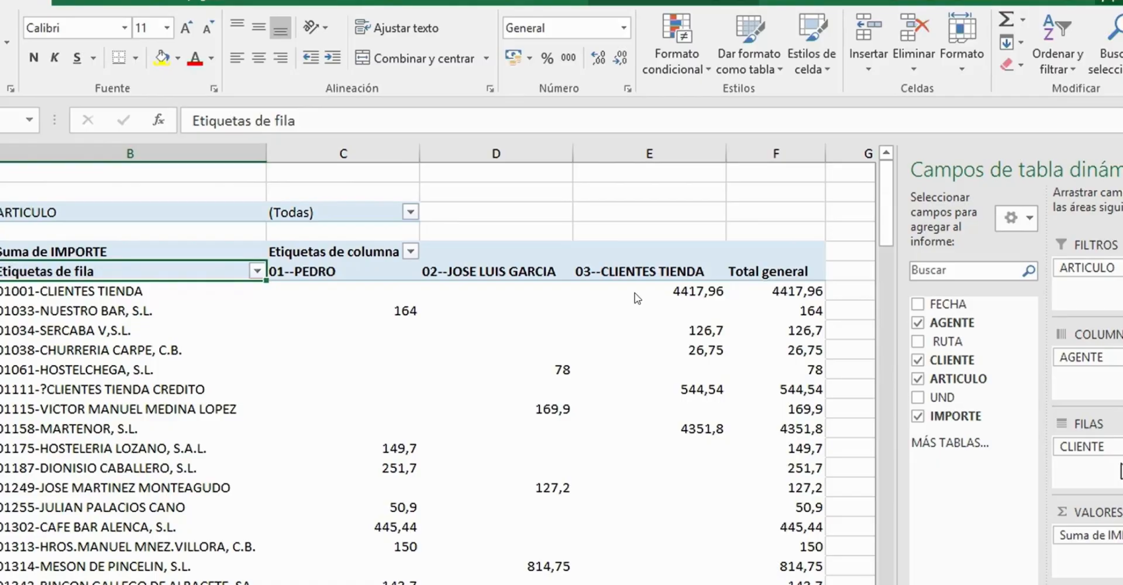
left_click_drag(1118, 268, 1106, 463)
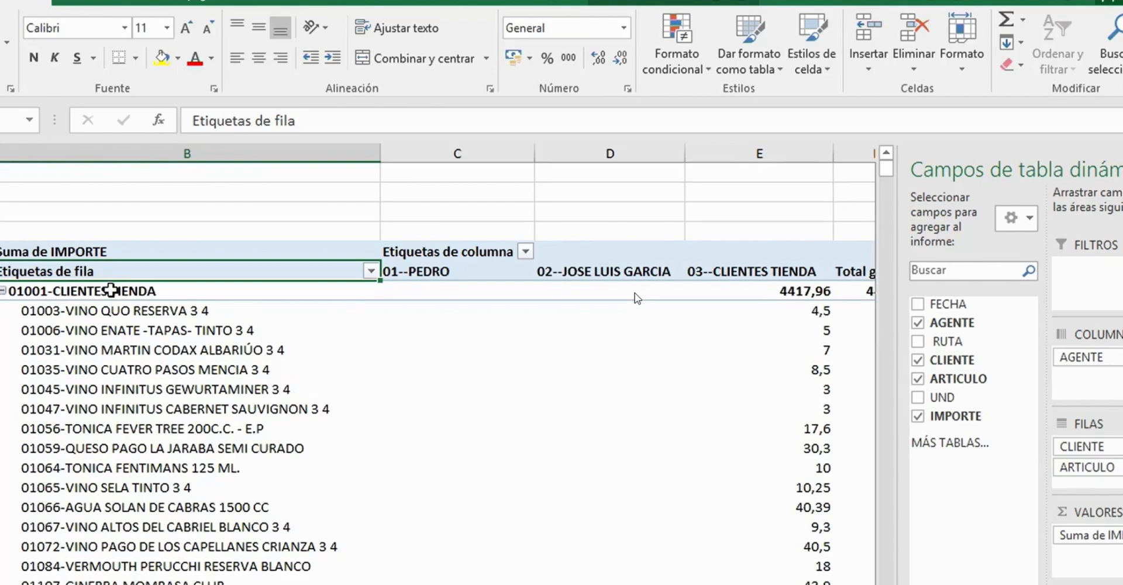
- Examine the articles and amounts grouped under each client, including 01001-CLIENTES TIENDA, 01033-NUESTRO BAR, S.L. and 01034-SERCABA V,S.L
left_click(110, 290)
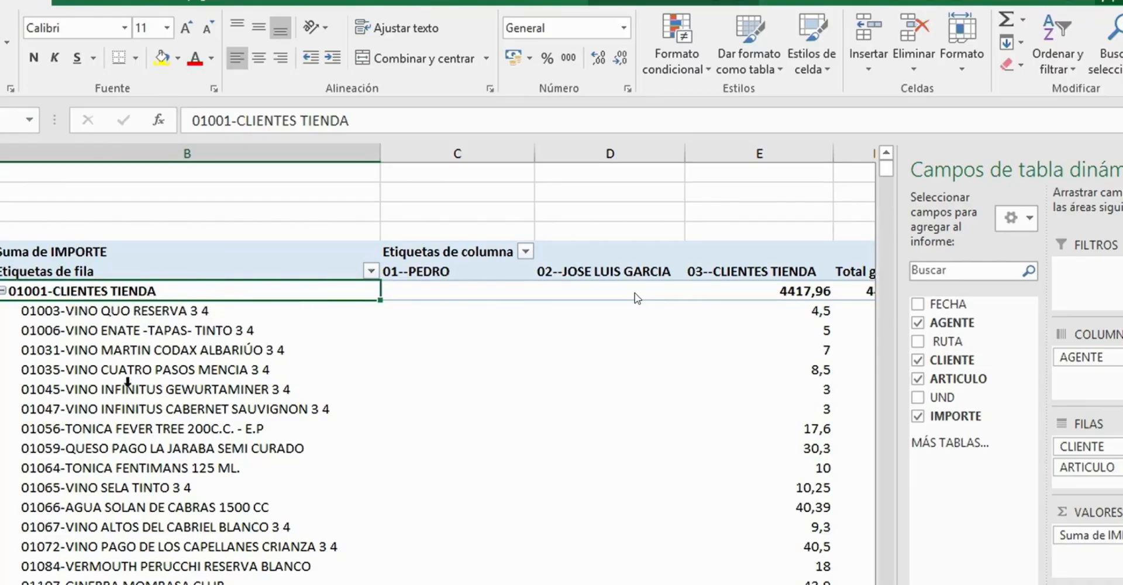
scroll(126, 458, "down", 3)
scroll(127, 457, "down", 8)
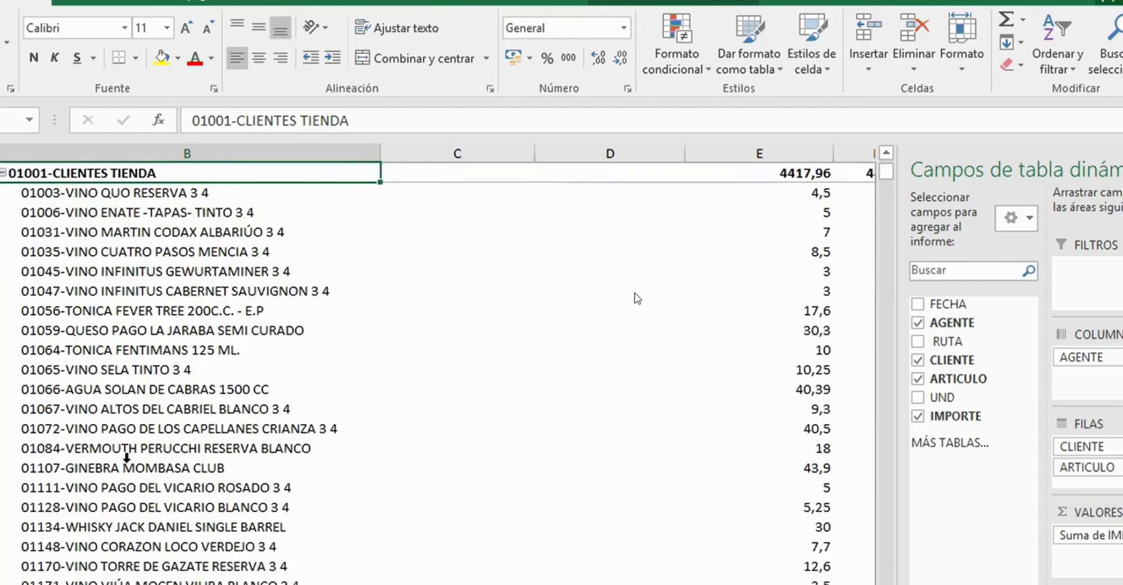
scroll(126, 457, "down", 7)
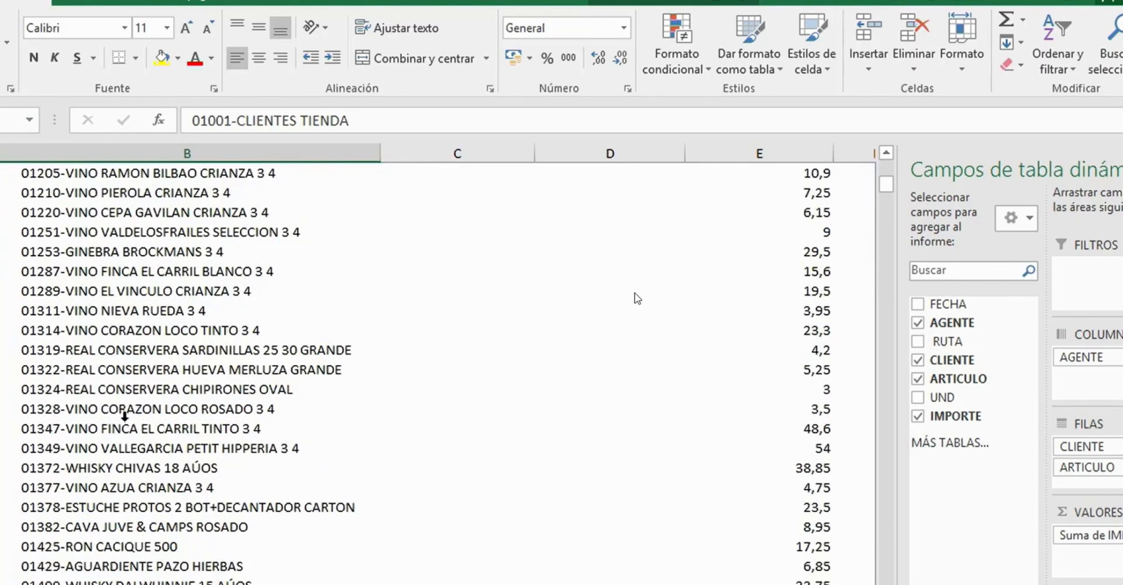
scroll(126, 414, "down", 10)
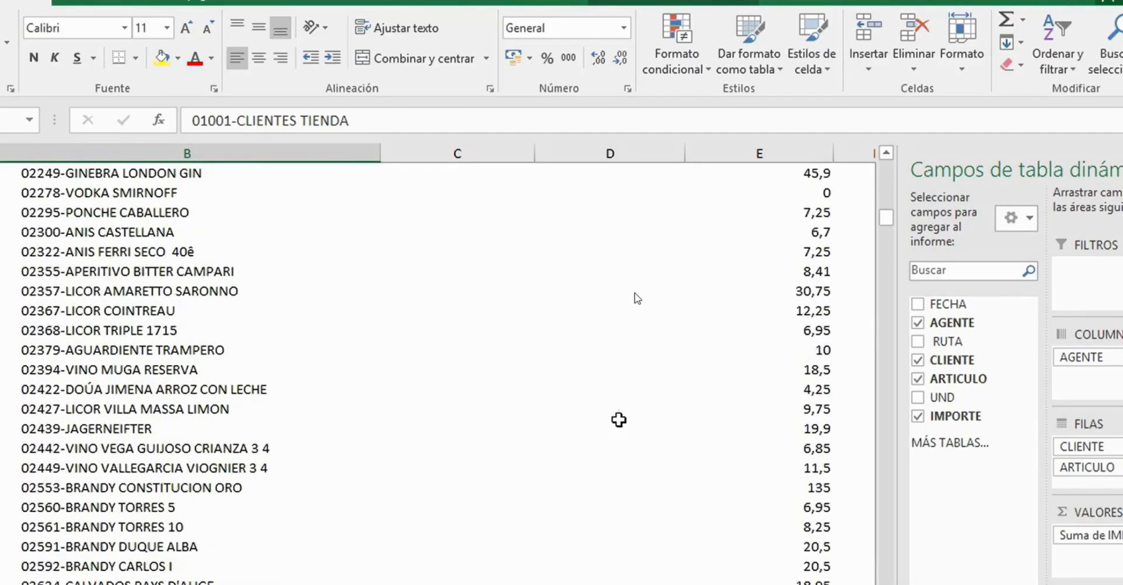
left_click_drag(885, 209, 885, 273)
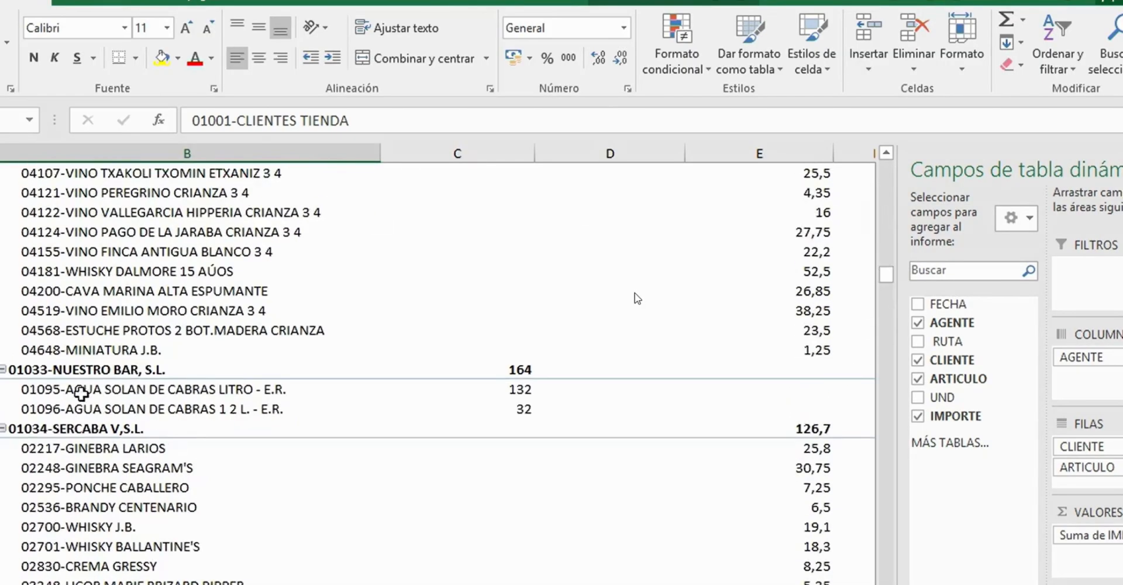
left_click(96, 372)
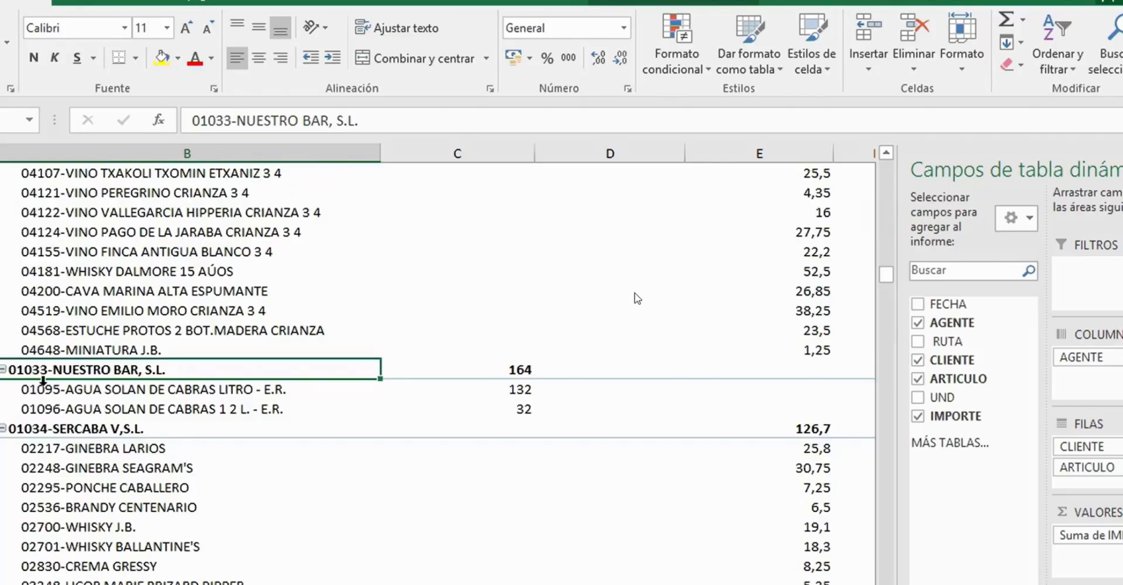
left_click_drag(113, 394, 89, 417)
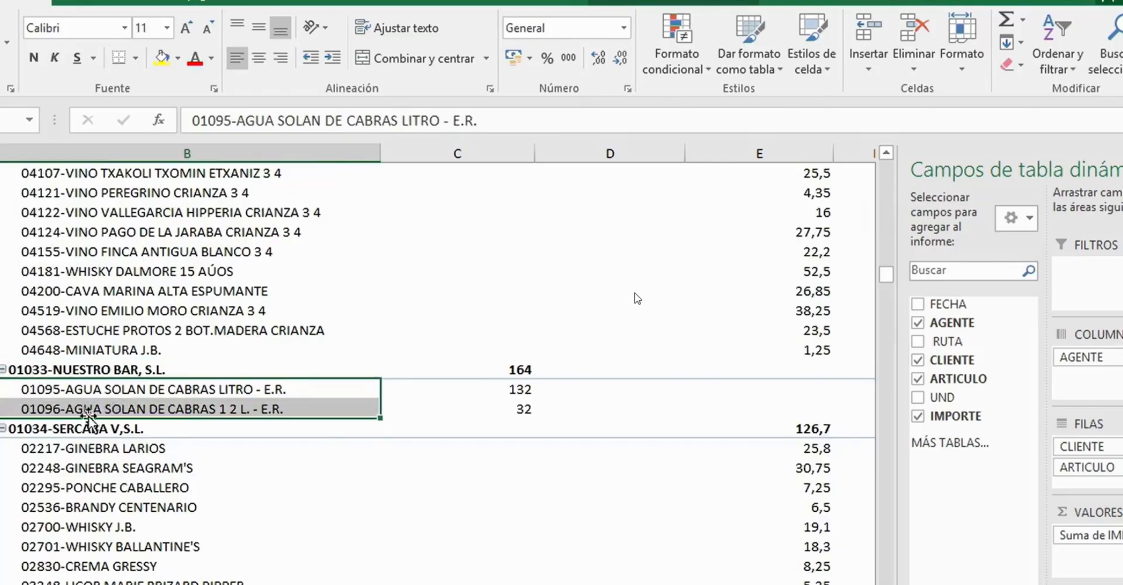
left_click(96, 430)
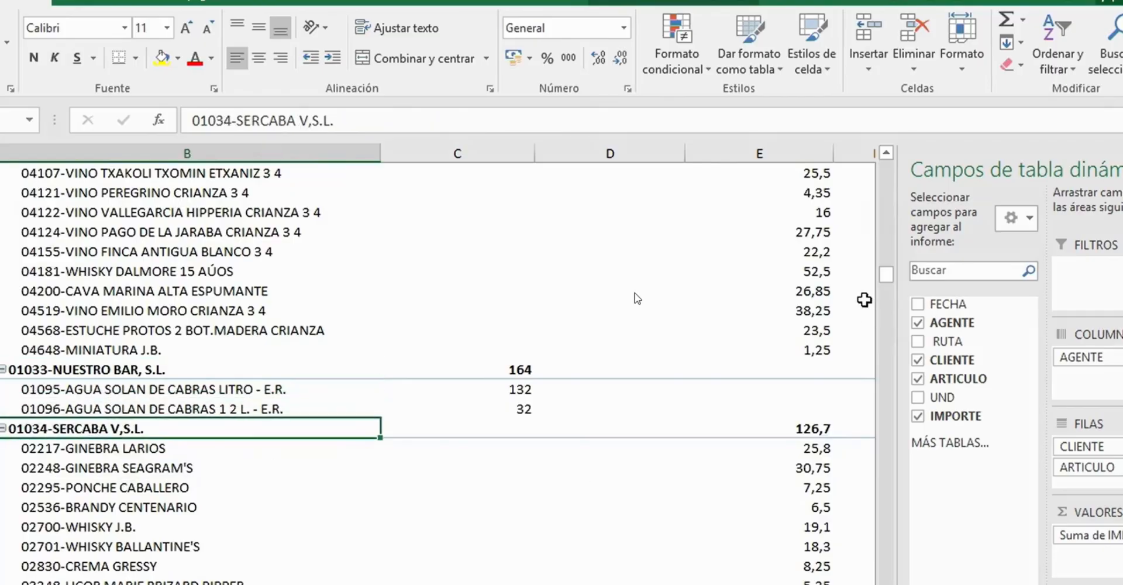
left_click_drag(886, 279, 889, 320)
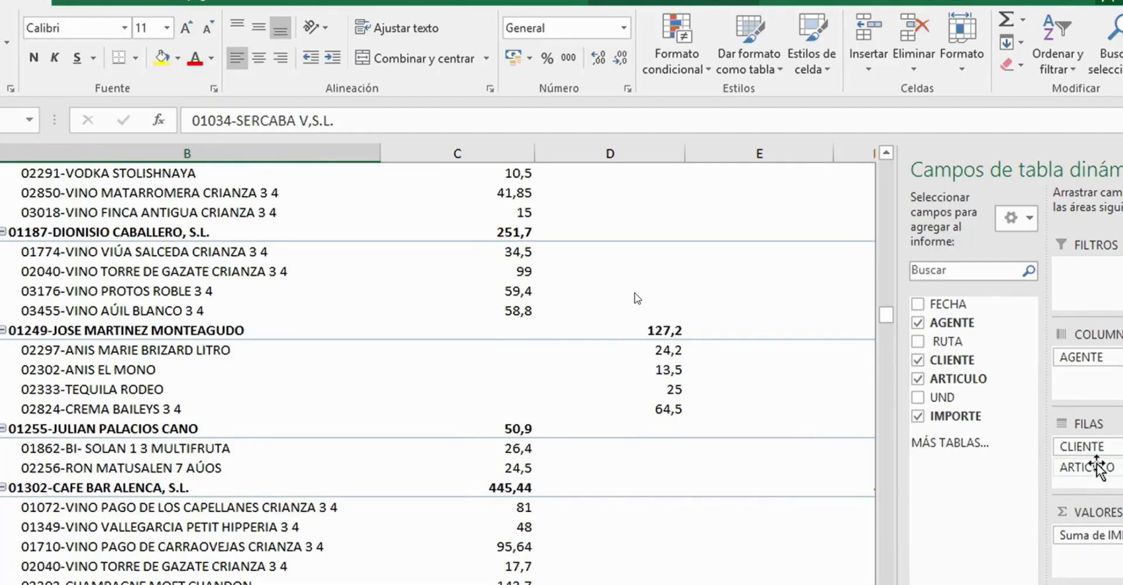
- Place ARTICULO above CLIENTE in the rows to view the clients under each article, and restore CLIENTE above ARTICULO
left_click_drag(887, 315, 893, 159)
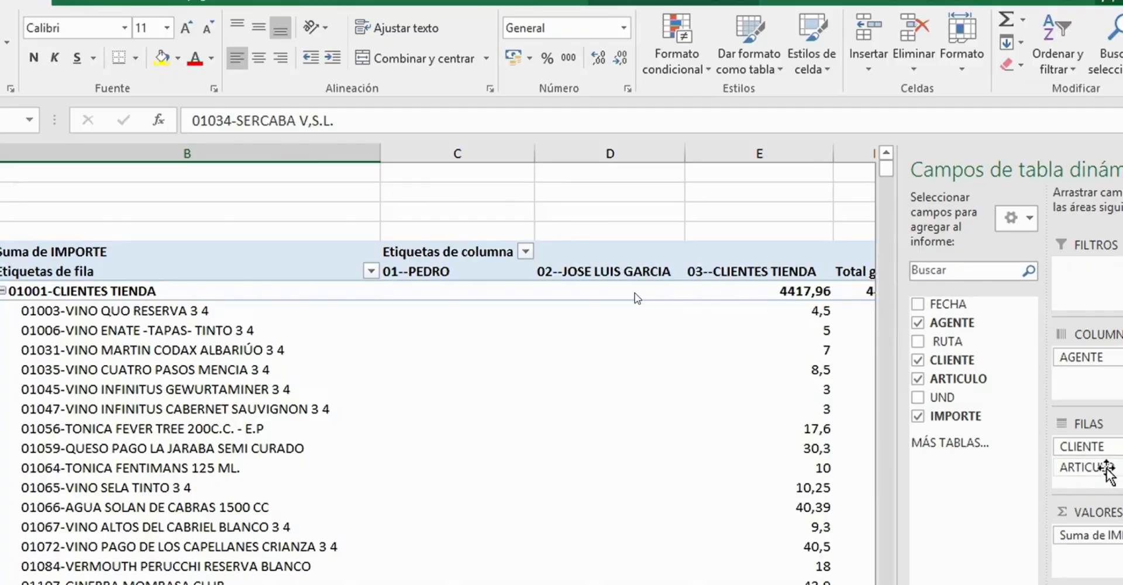
left_click_drag(1107, 471, 1111, 449)
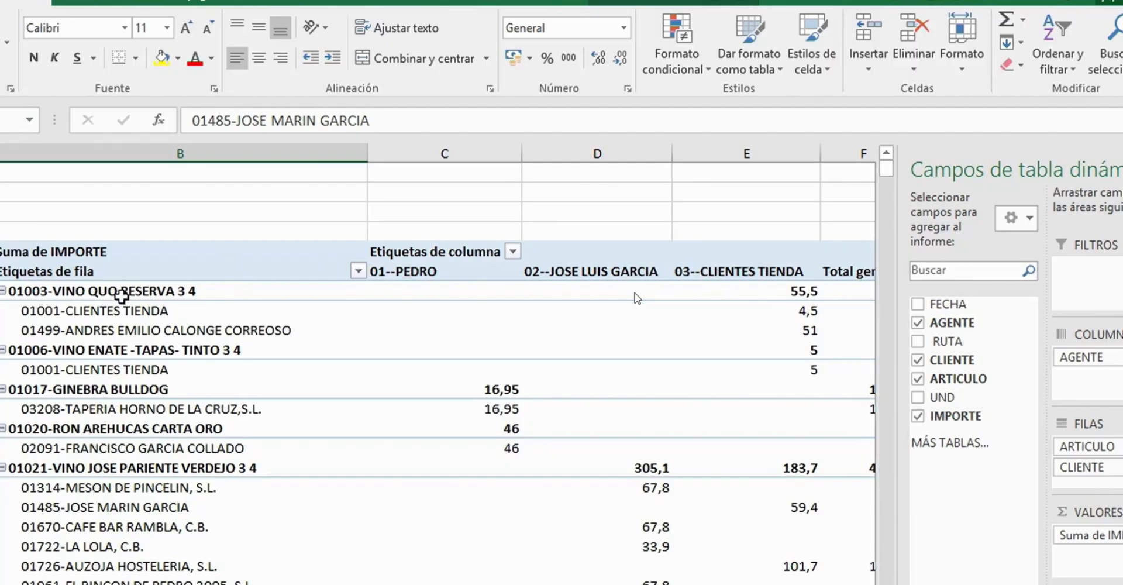
left_click(122, 293)
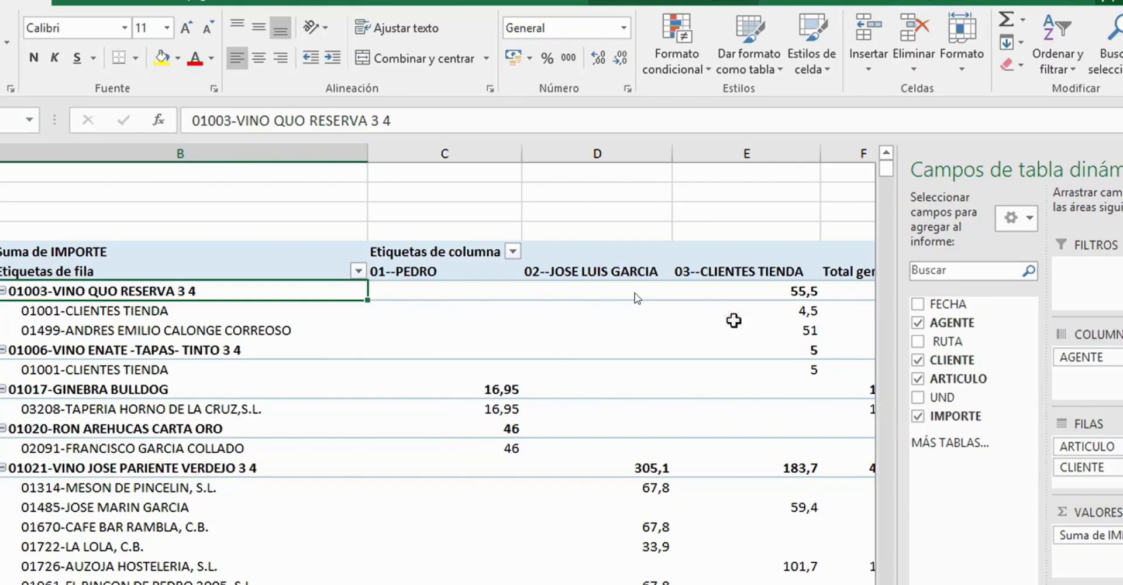
left_click_drag(1083, 466, 1091, 448)
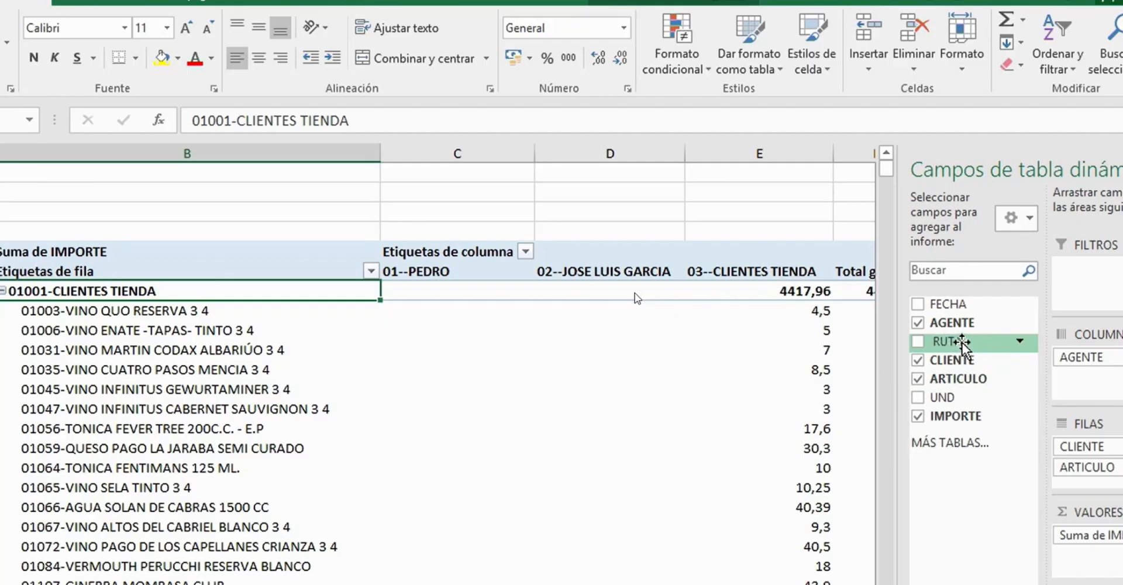
- Add the RUTA field to the rows above CLIENTE and check the clients and articles nested under 01-RUTA TIENDA
left_click_drag(964, 344, 1106, 450)
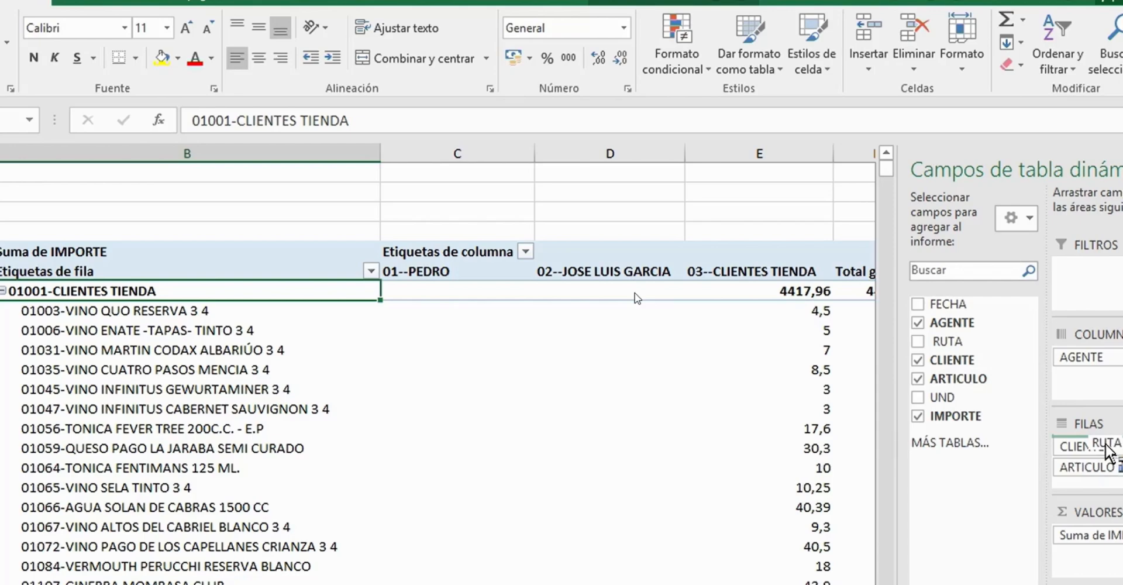
left_click_drag(1107, 450, 1107, 448)
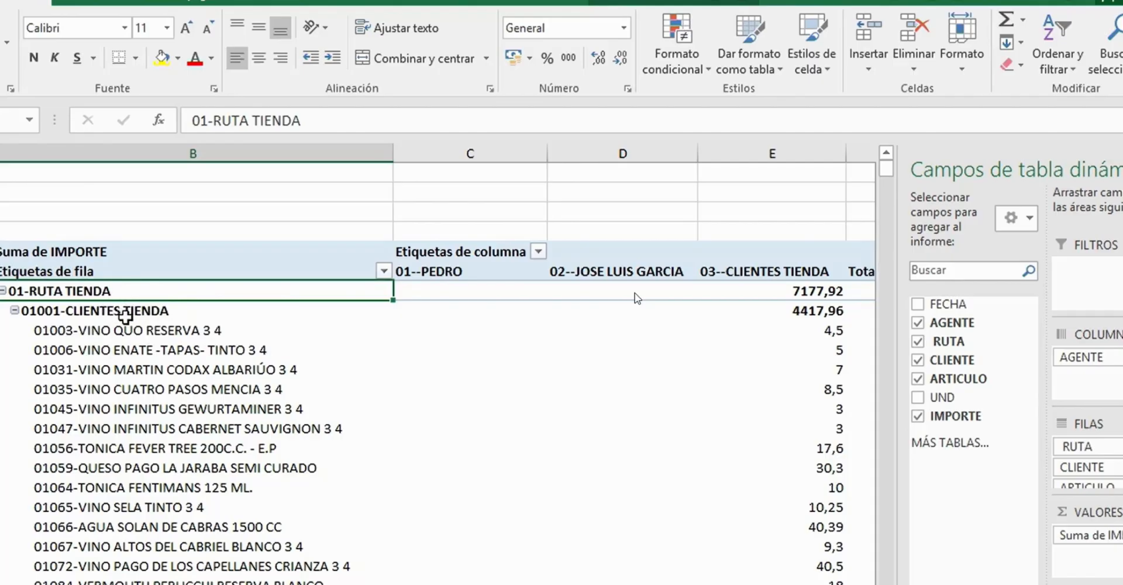
left_click(121, 313)
left_click_drag(116, 332, 113, 431)
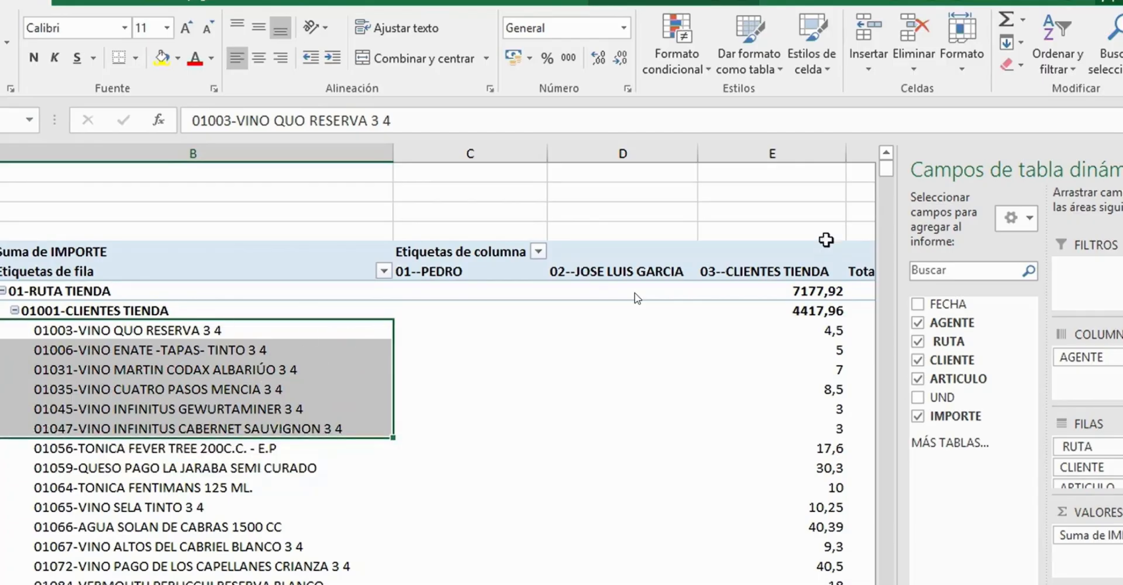
mouse_move(885, 170)
left_mouse_down()
mouse_move(890, 255)
mouse_move(883, 157)
mouse_move(874, 174)
left_mouse_up()
left_click_drag(888, 175, 887, 153)
- Collapse the entire RUTA field so that only the routes are listed in the rows
left_click(8, 291)
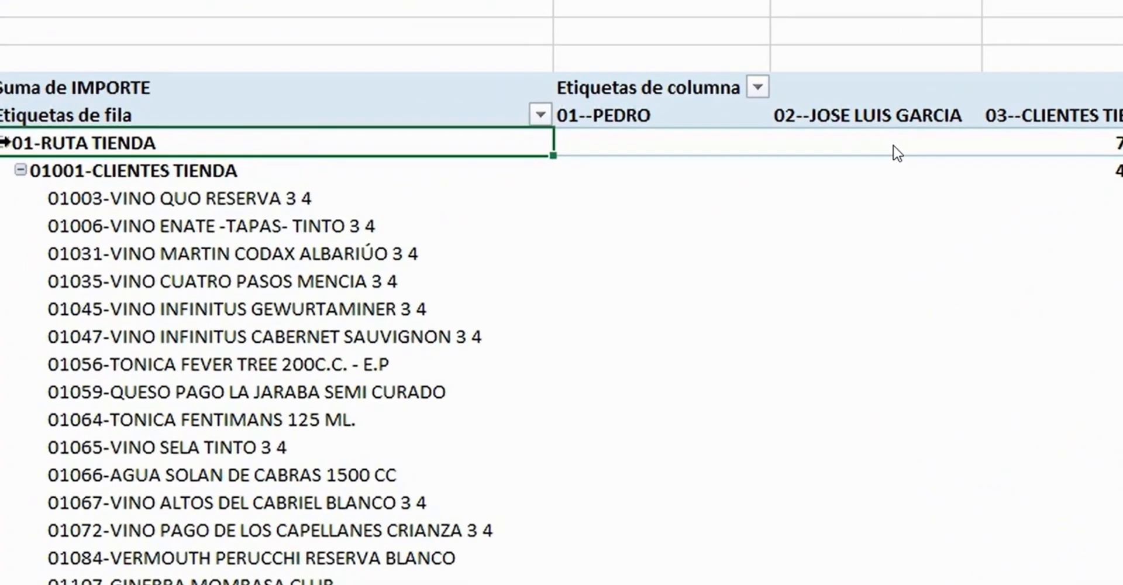
right_click(5, 290)
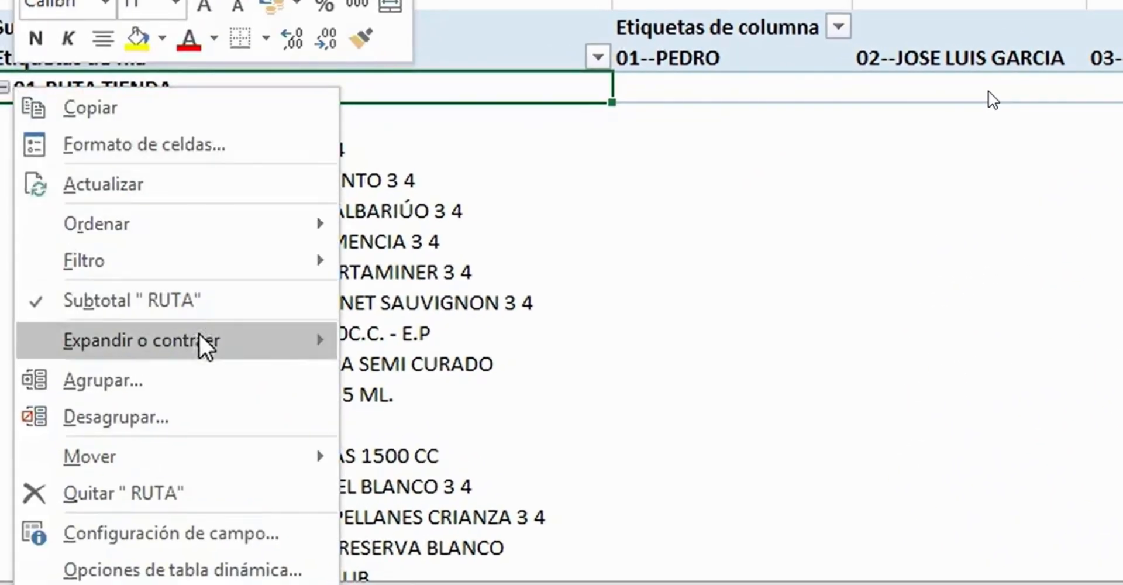
mouse_move(164, 342)
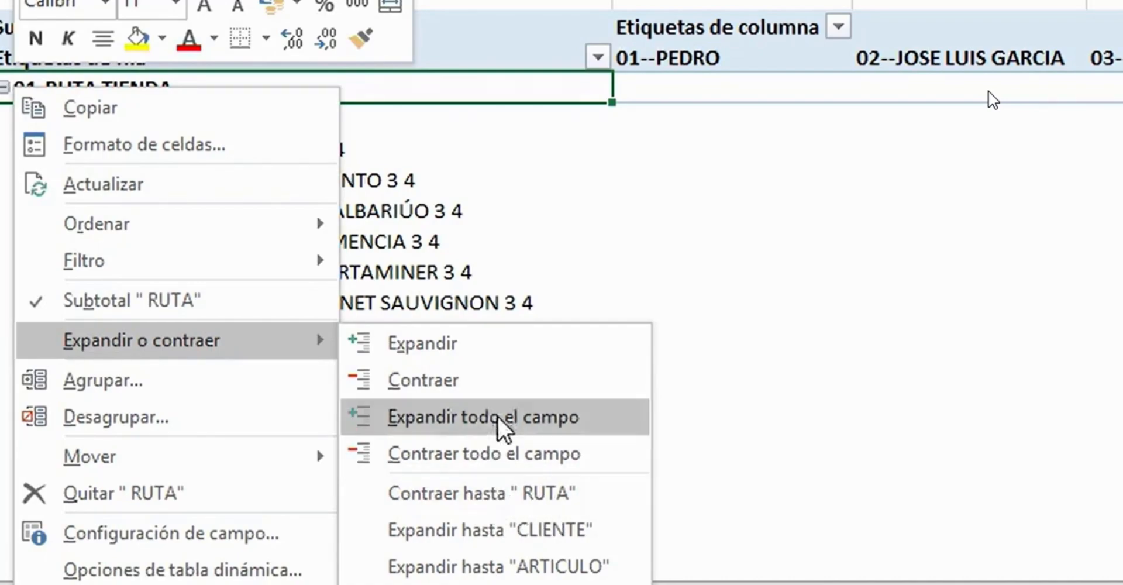
left_click(497, 462)
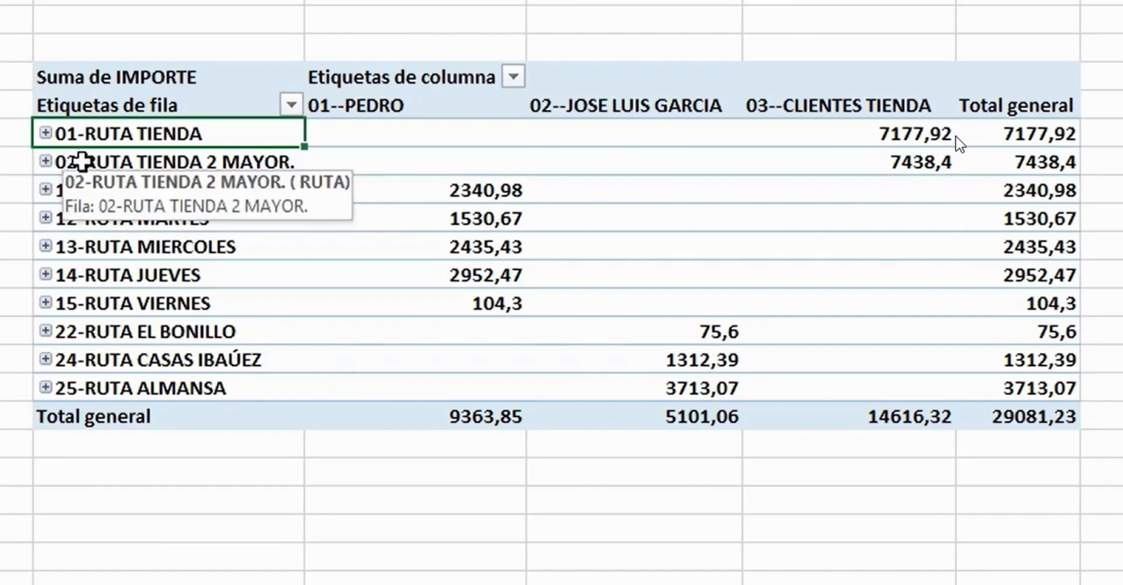
- Expand route 02-RUTA TIENDA 2 MAYOR. and collapse each of its clients to hide their articles
left_click(45, 161)
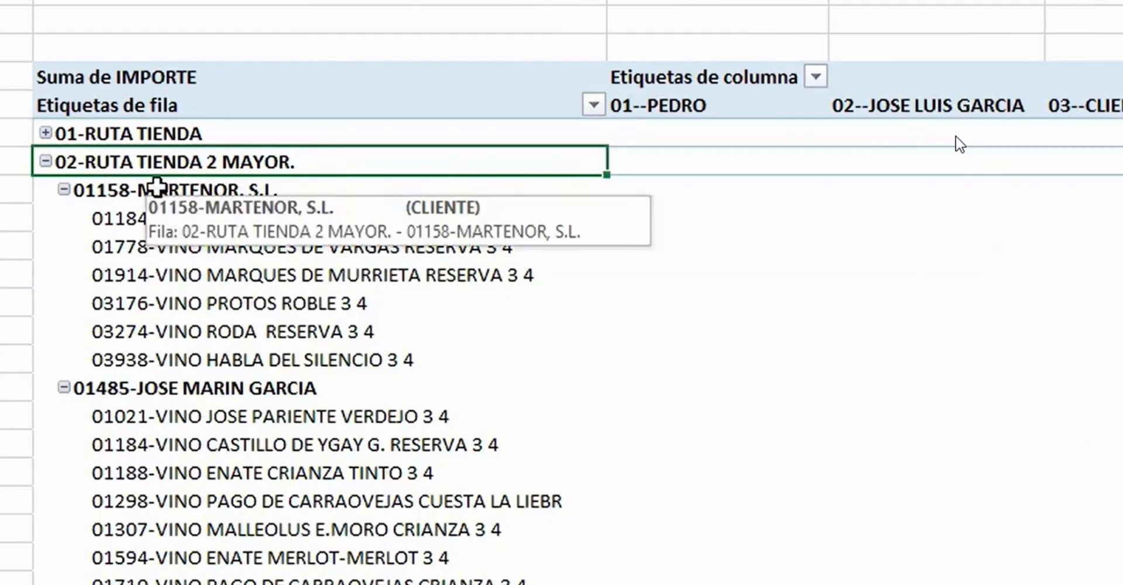
left_click(155, 194)
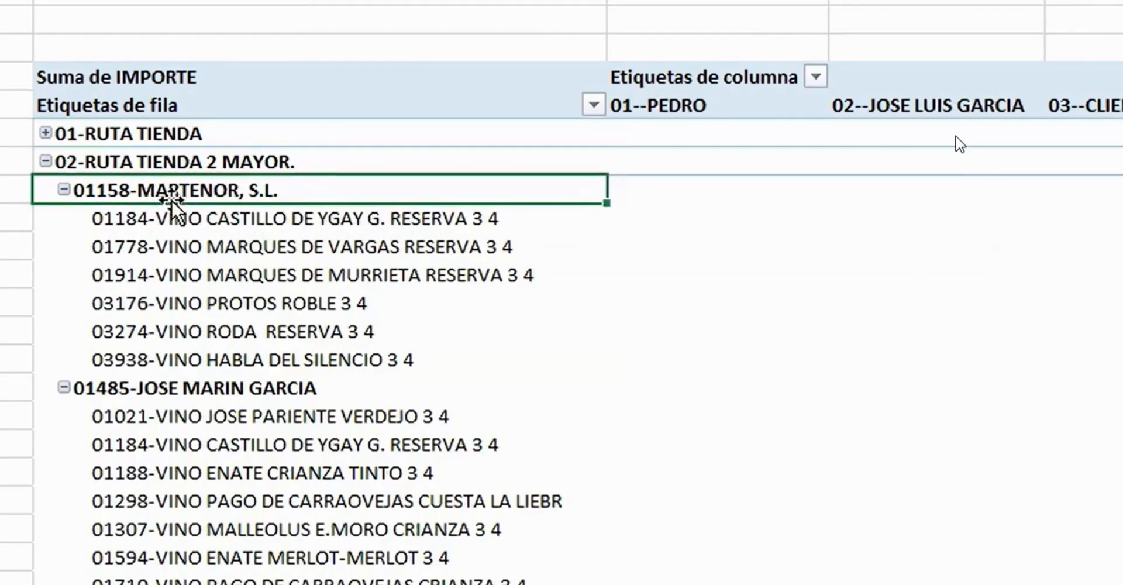
left_click(64, 388)
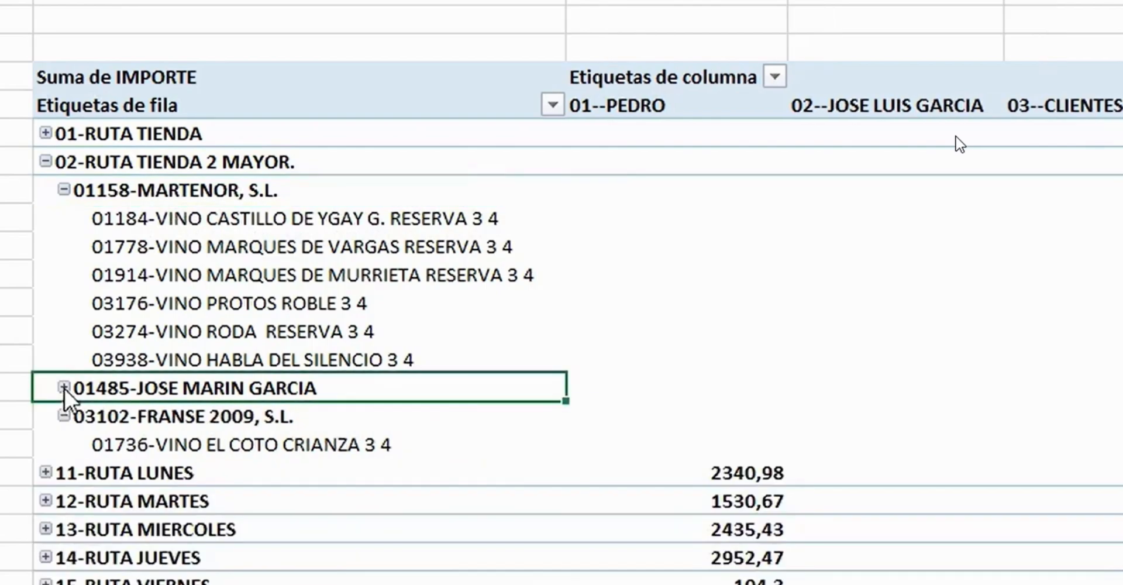
left_click(63, 189)
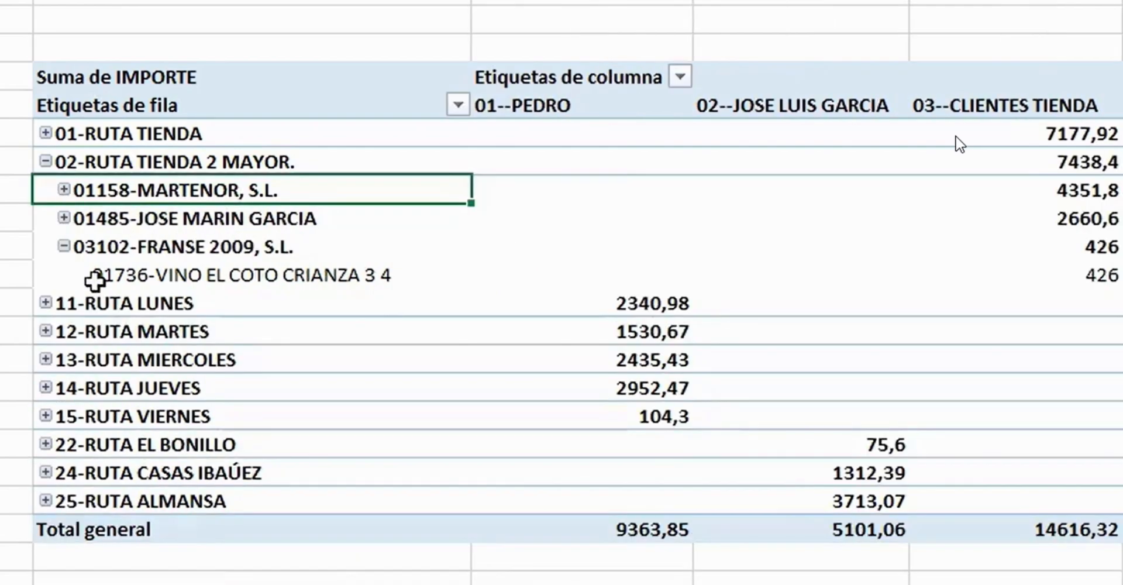
left_click(63, 247)
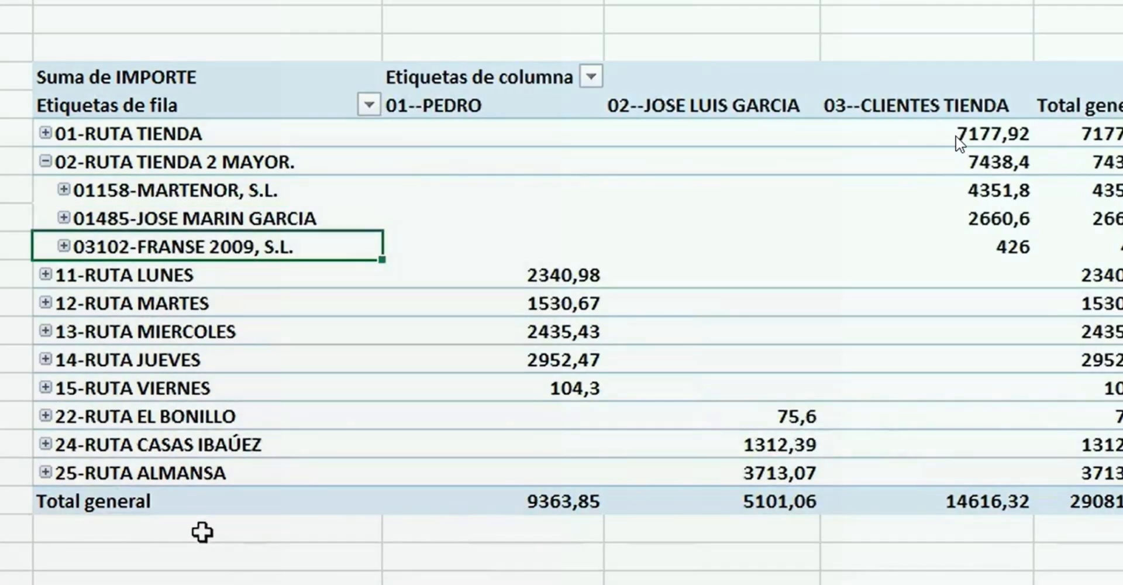
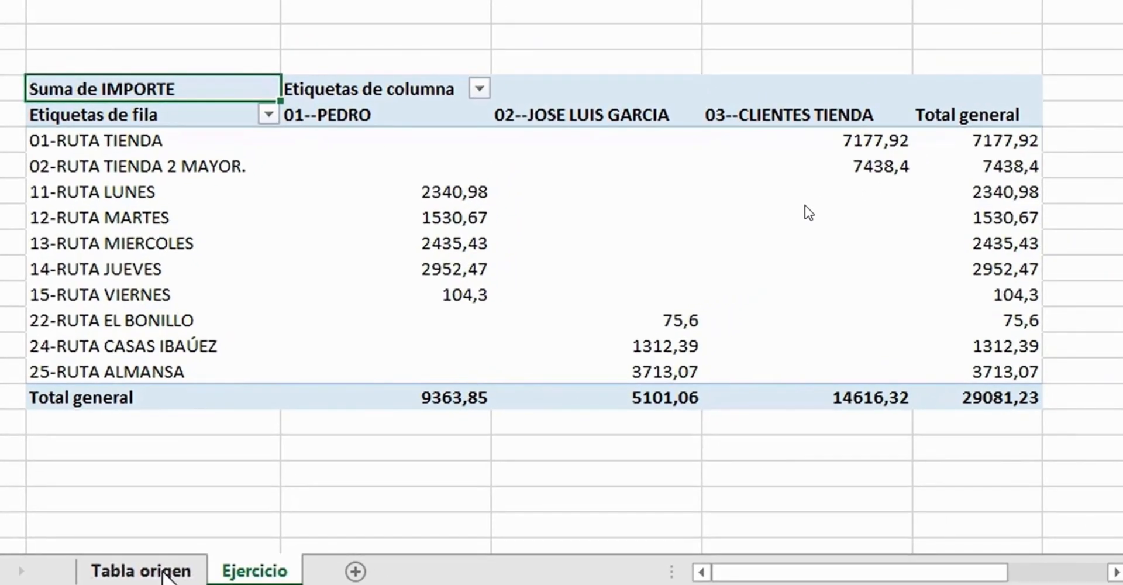
- Check the individual FECHA dates in the Tabla origen sheet and return to the Ejercicio sheet
left_click(155, 570)
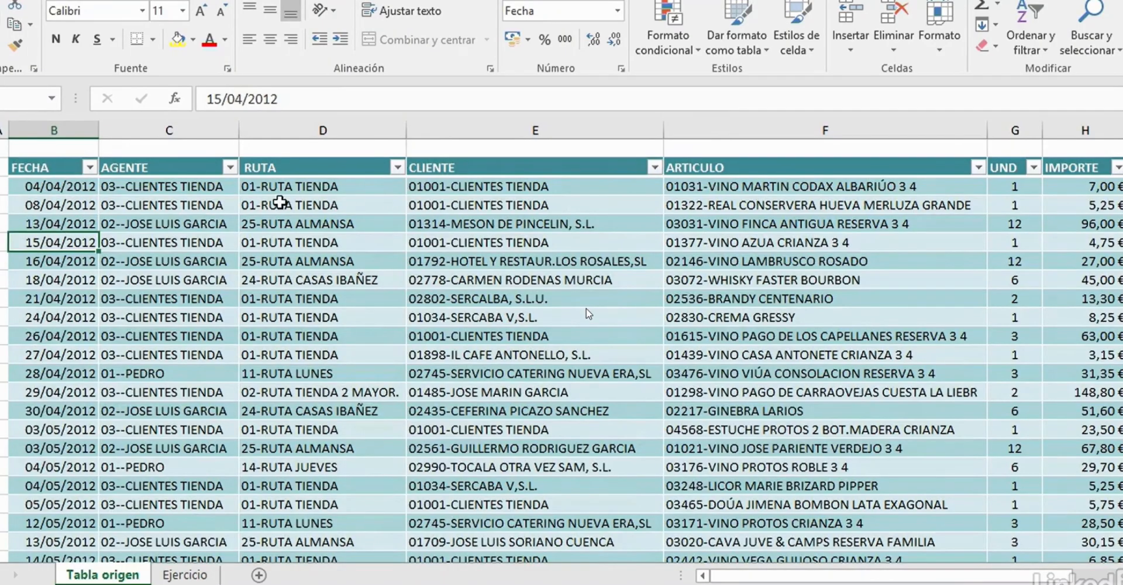
left_click(73, 187)
left_click(71, 204)
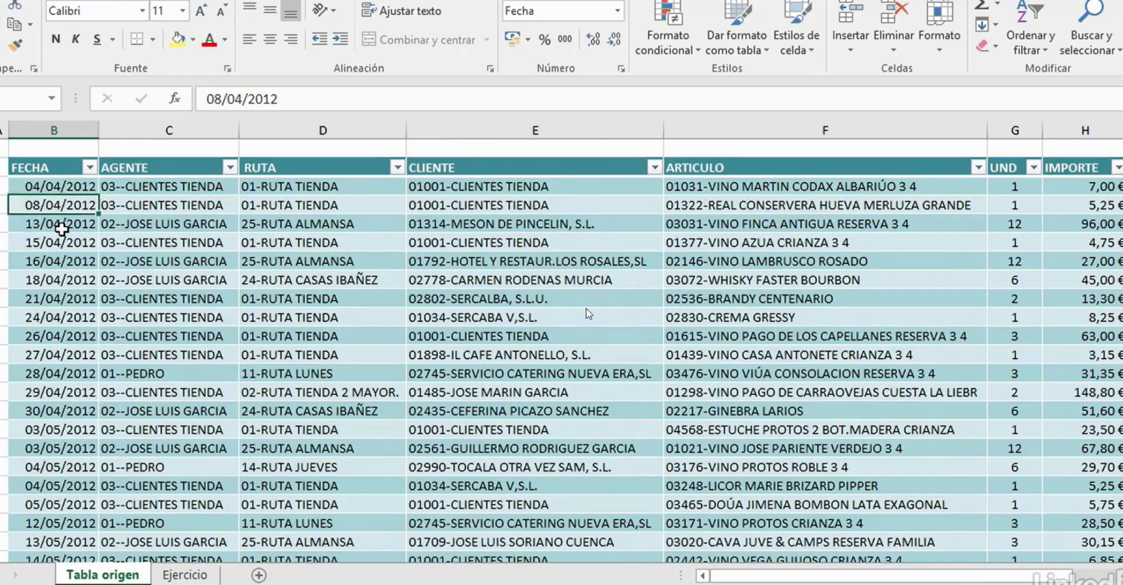
left_click(62, 224)
left_click(52, 281)
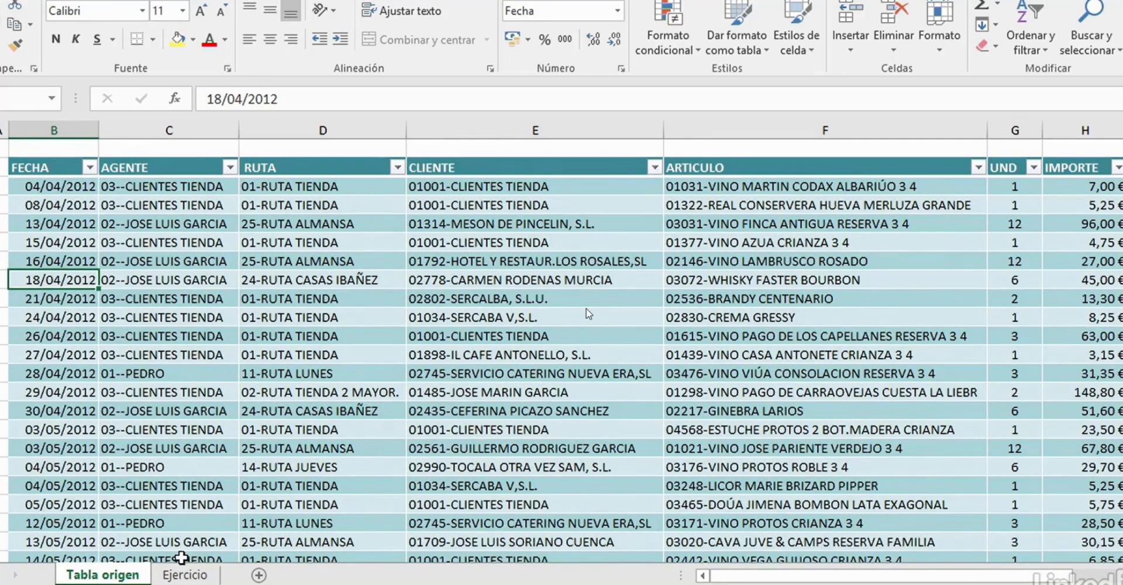
left_click(199, 577)
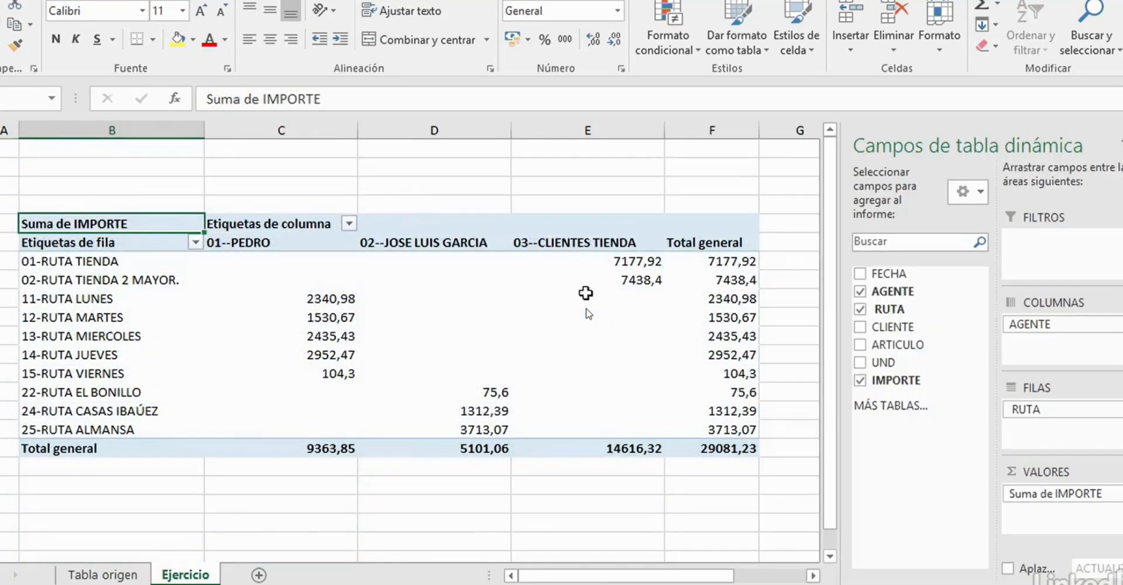
- Add the FECHA field to the pivot table rows above RUTA
mouse_move(301, 329)
mouse_move(227, 275)
mouse_move(154, 262)
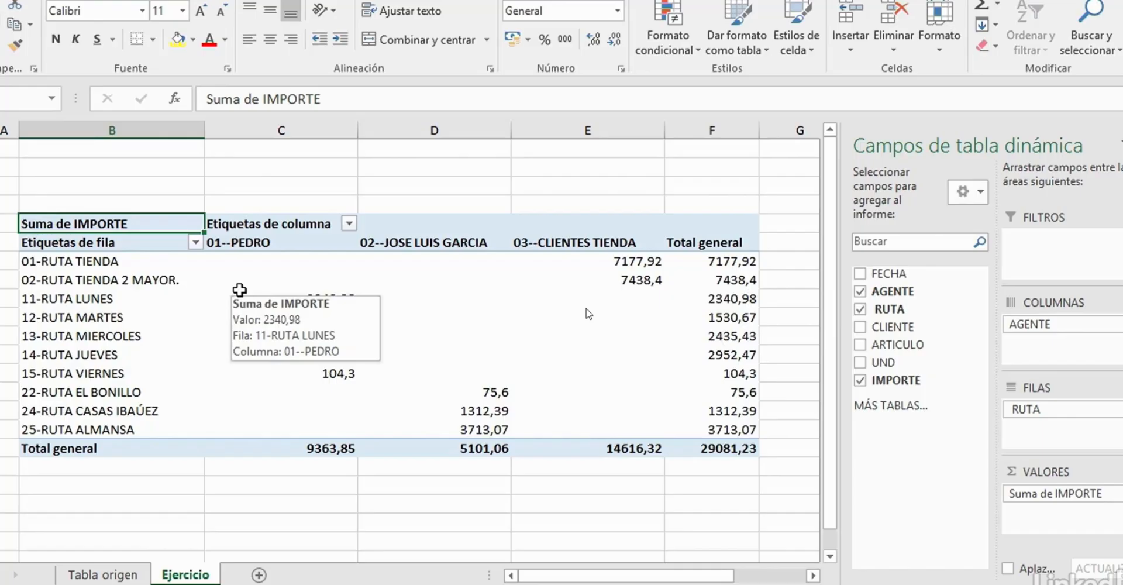
left_click(75, 261)
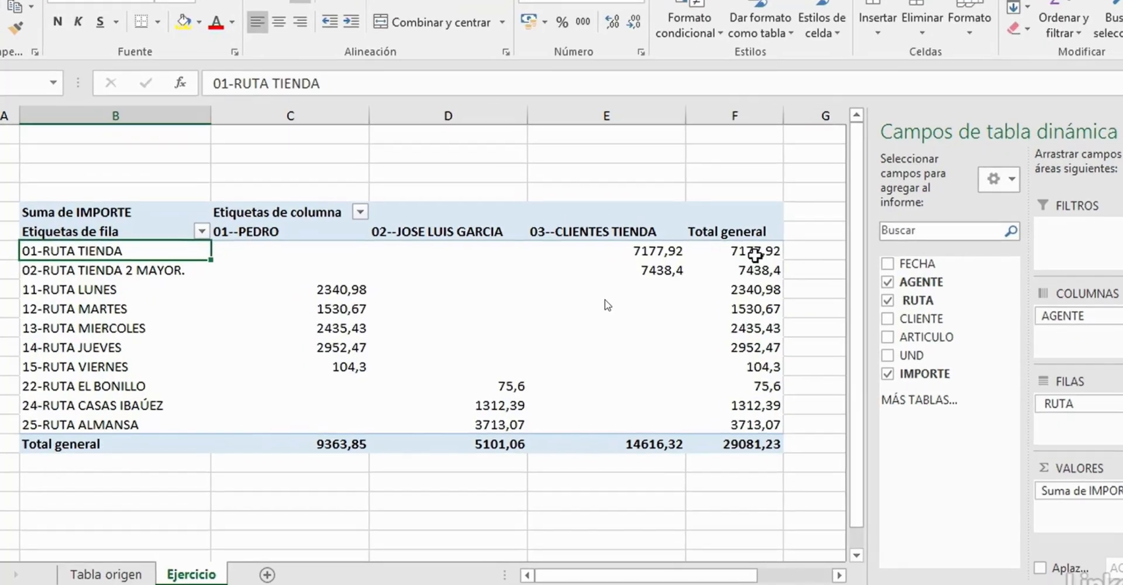
mouse_move(732, 265)
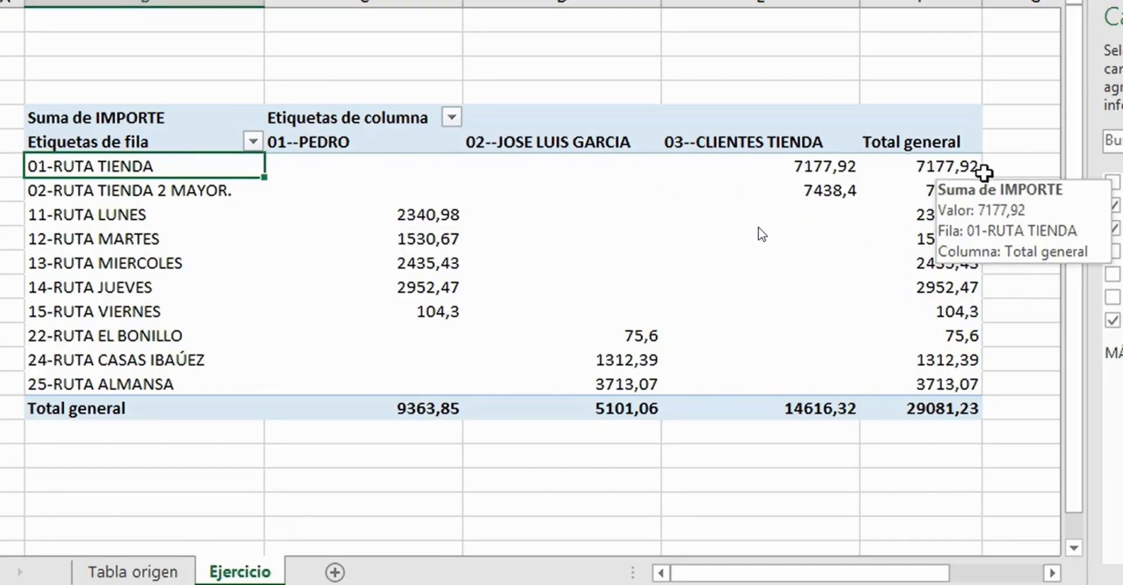
mouse_move(482, 199)
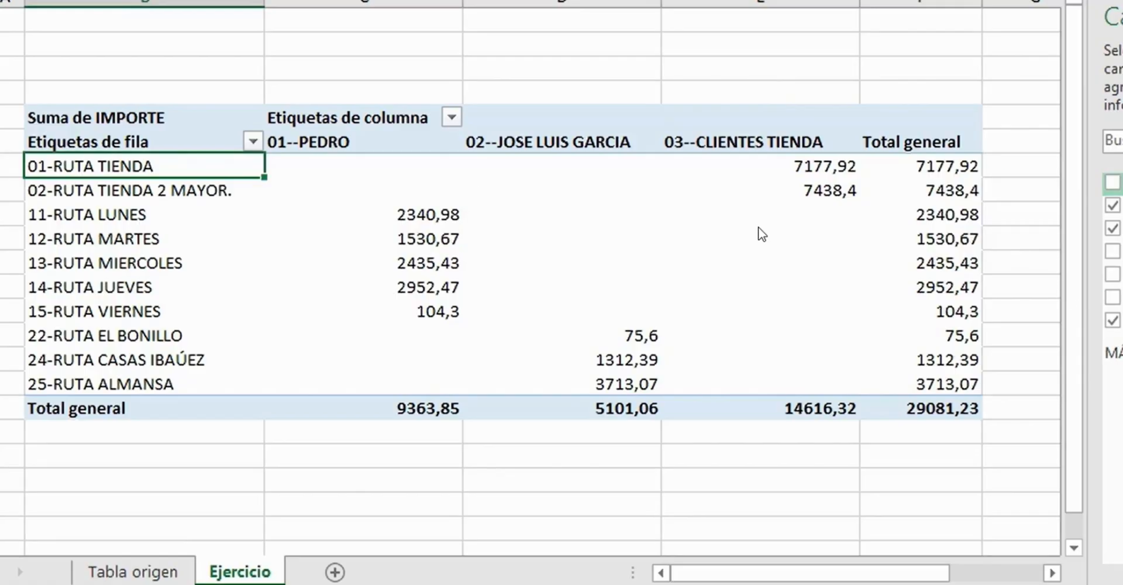
left_click_drag(1033, 193, 1098, 351)
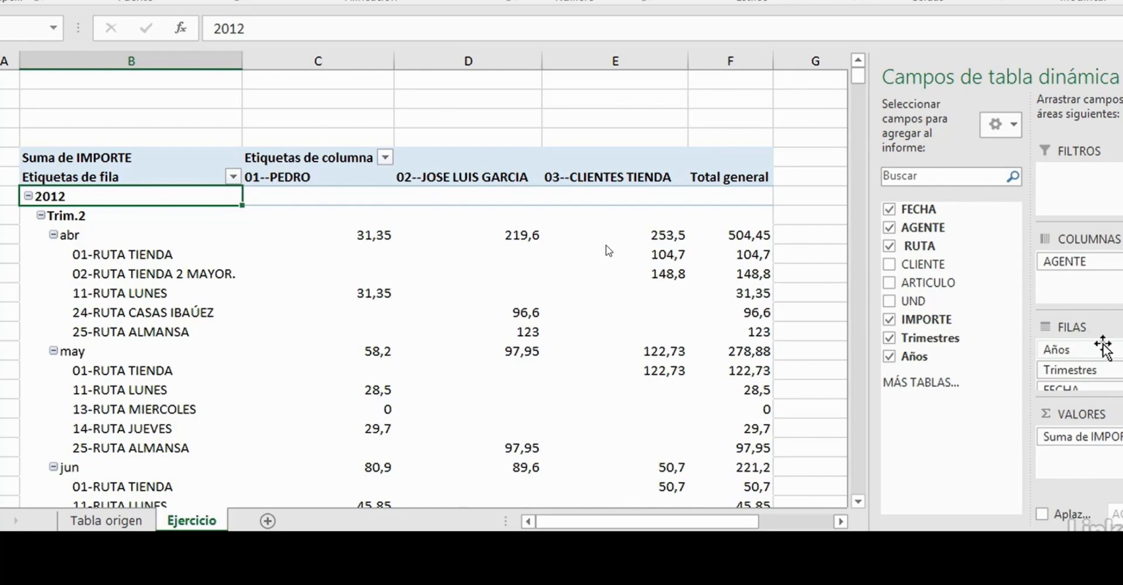
scroll(1079, 364, "down", 2)
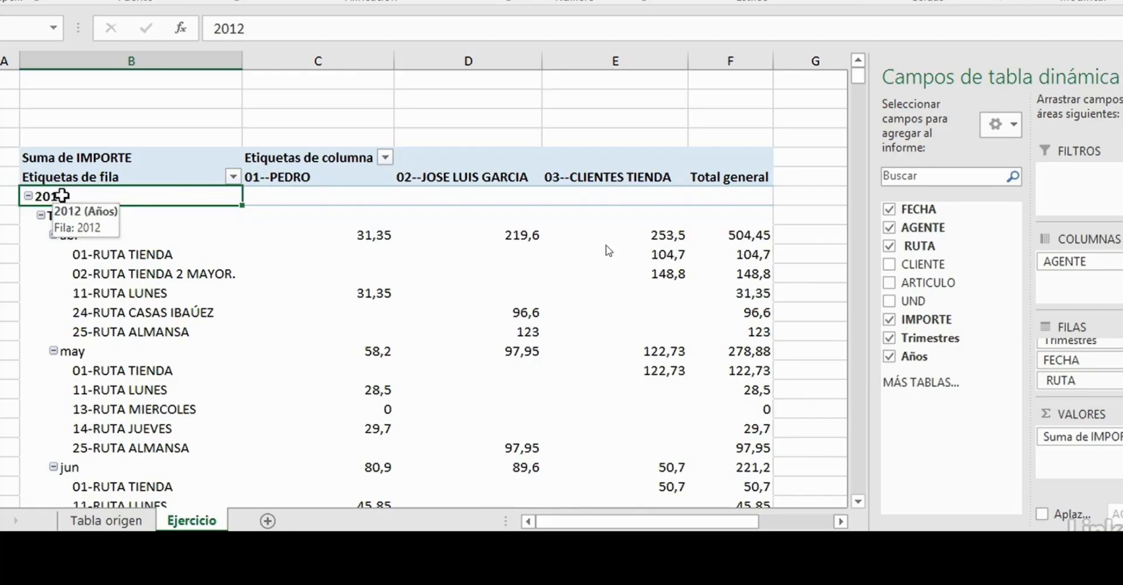
- Examine how the routes are nested under years, quarters and months in the rows, and compare with the Tabla origen sheet
left_click(75, 218)
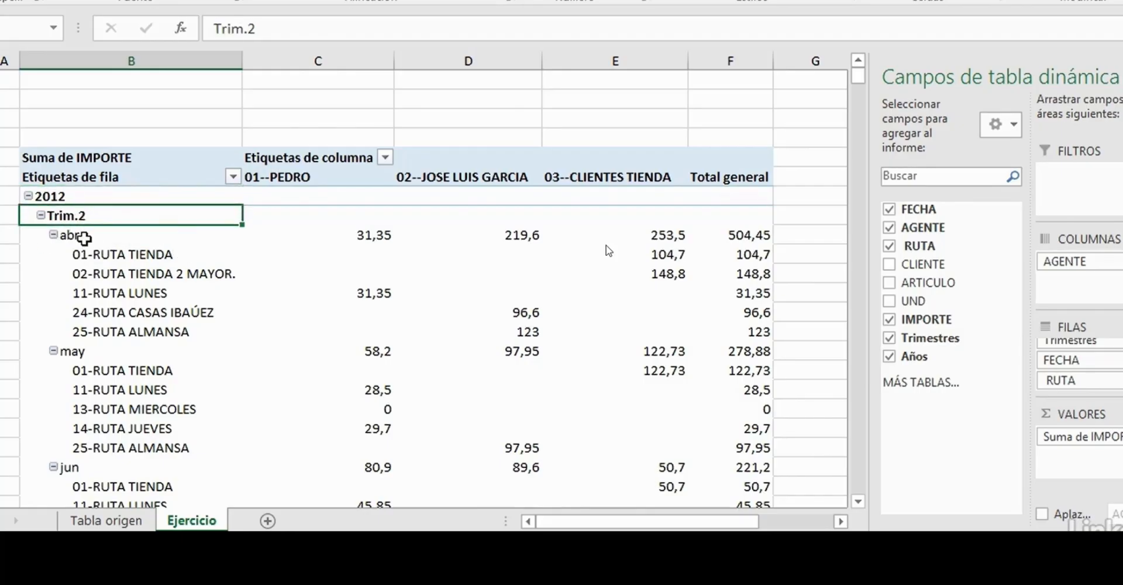
left_click(75, 237)
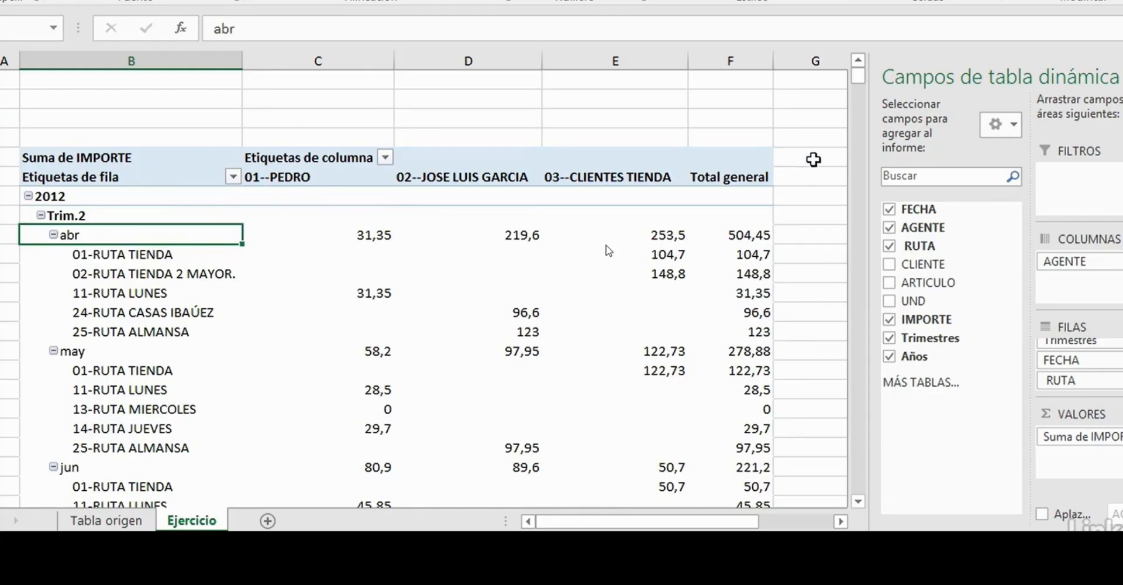
left_click_drag(859, 75, 864, 95)
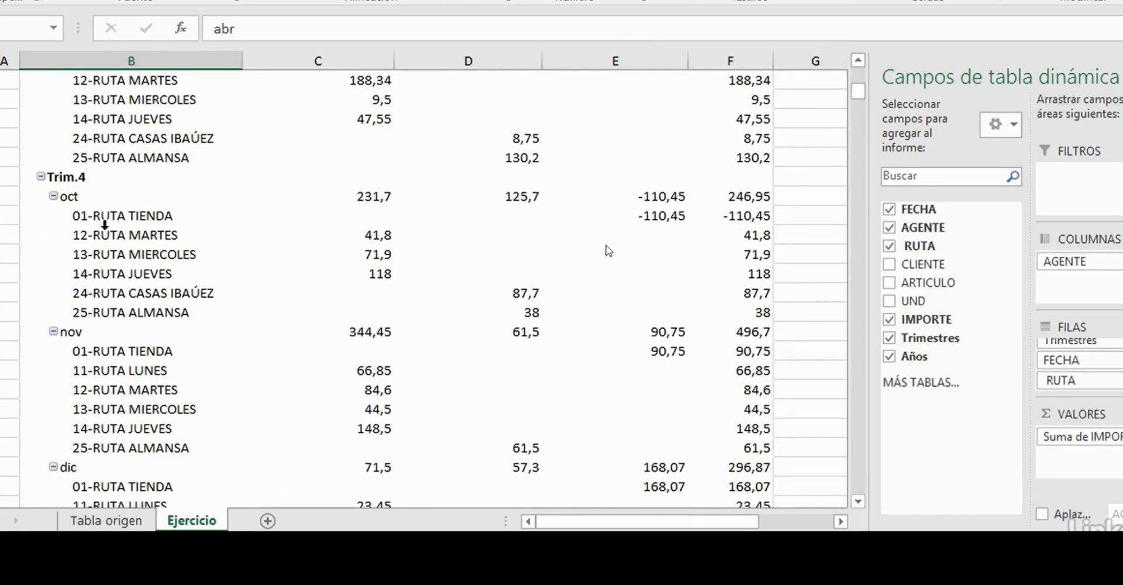
left_click(79, 178)
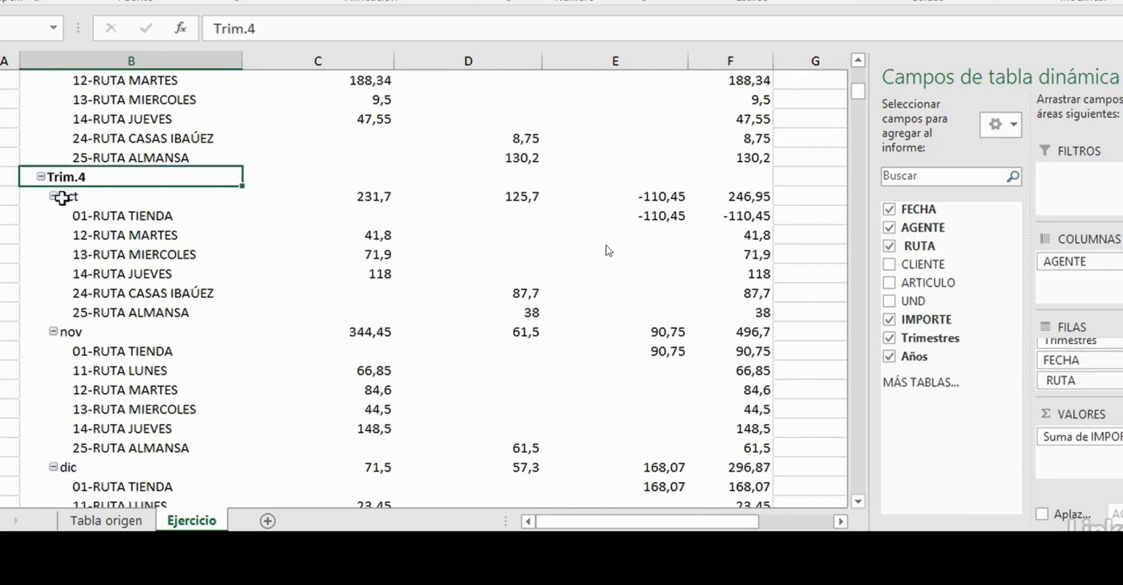
left_click(75, 200)
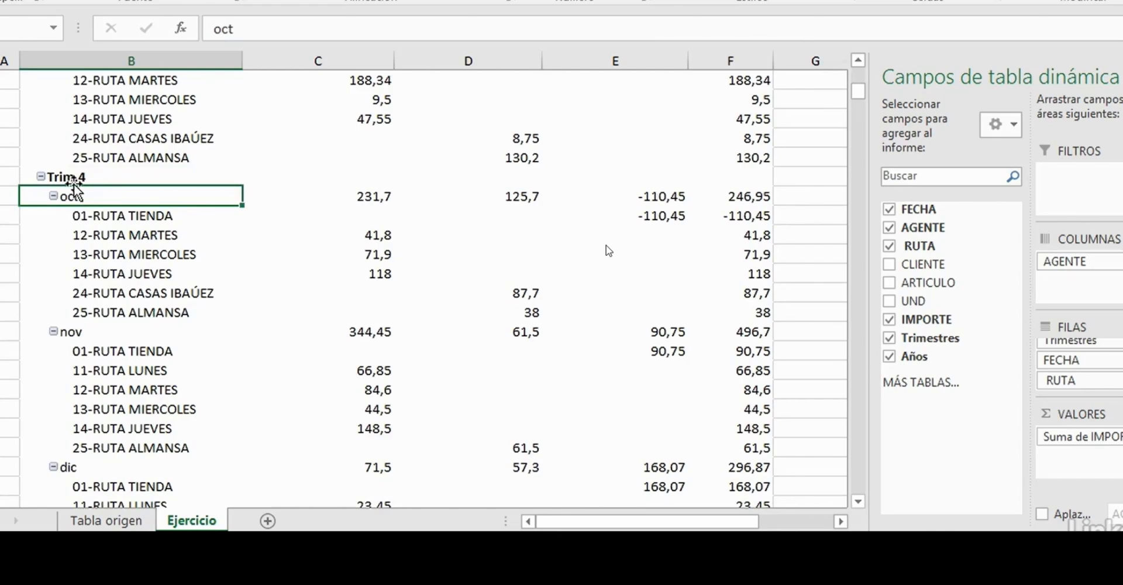
left_click(72, 333)
scroll(72, 333, "down", 9)
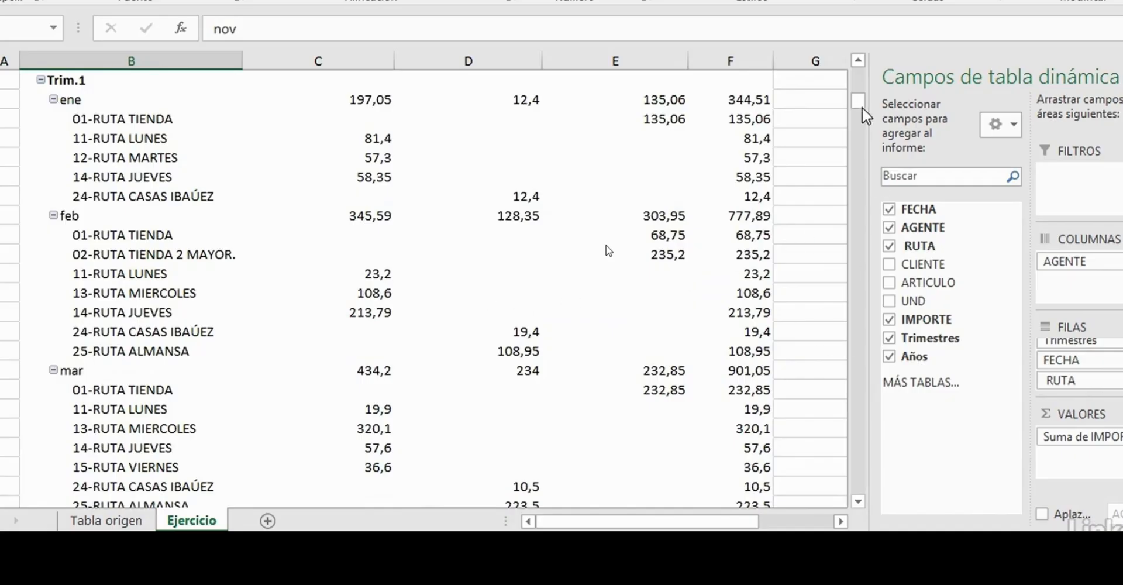
left_click_drag(859, 101, 860, 74)
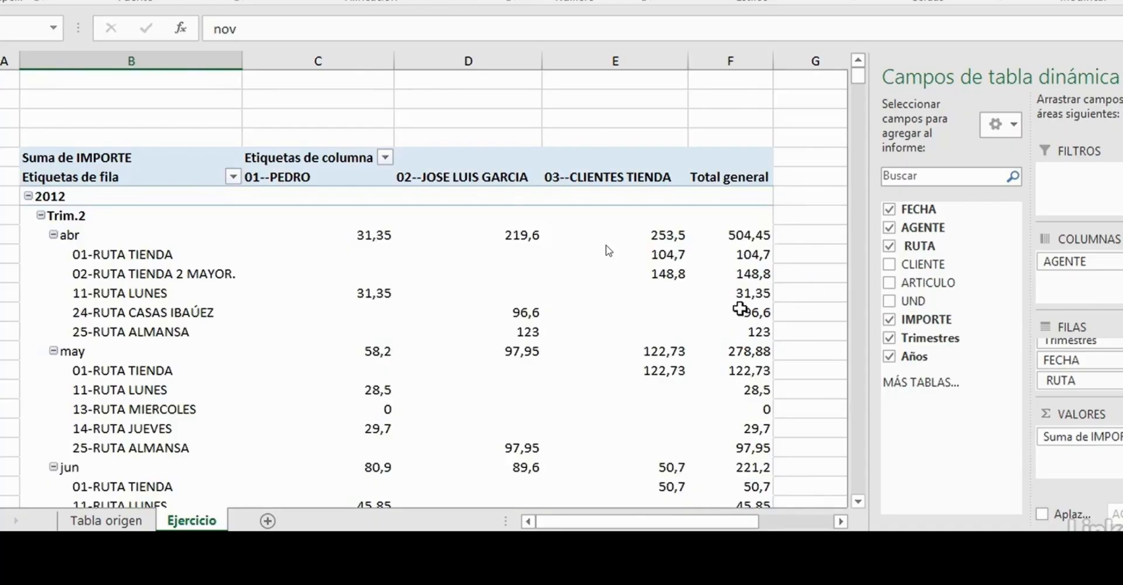
mouse_move(737, 309)
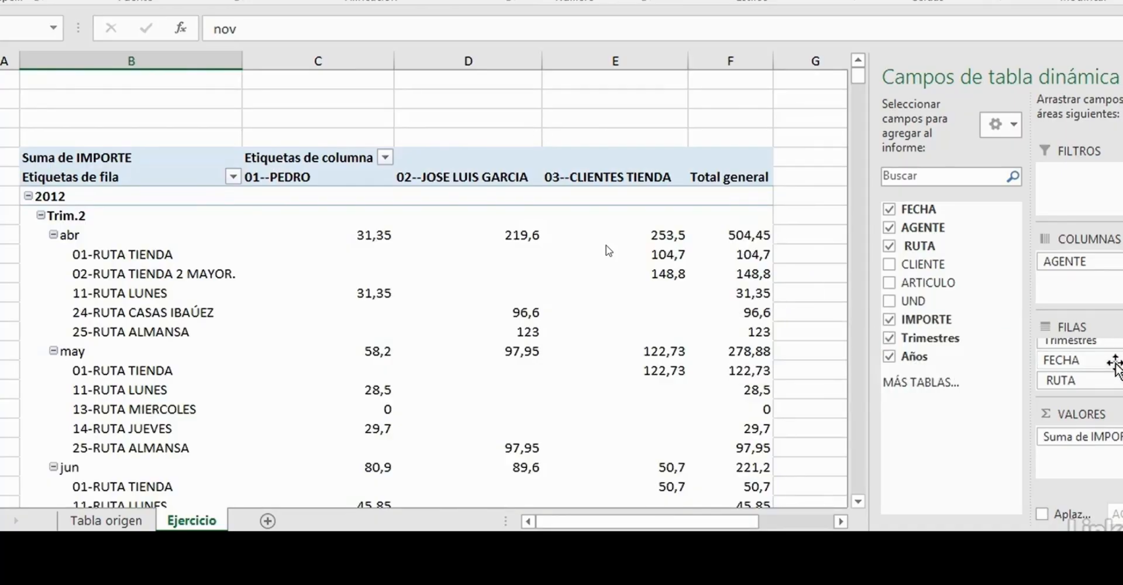
scroll(1079, 365, "up", 1)
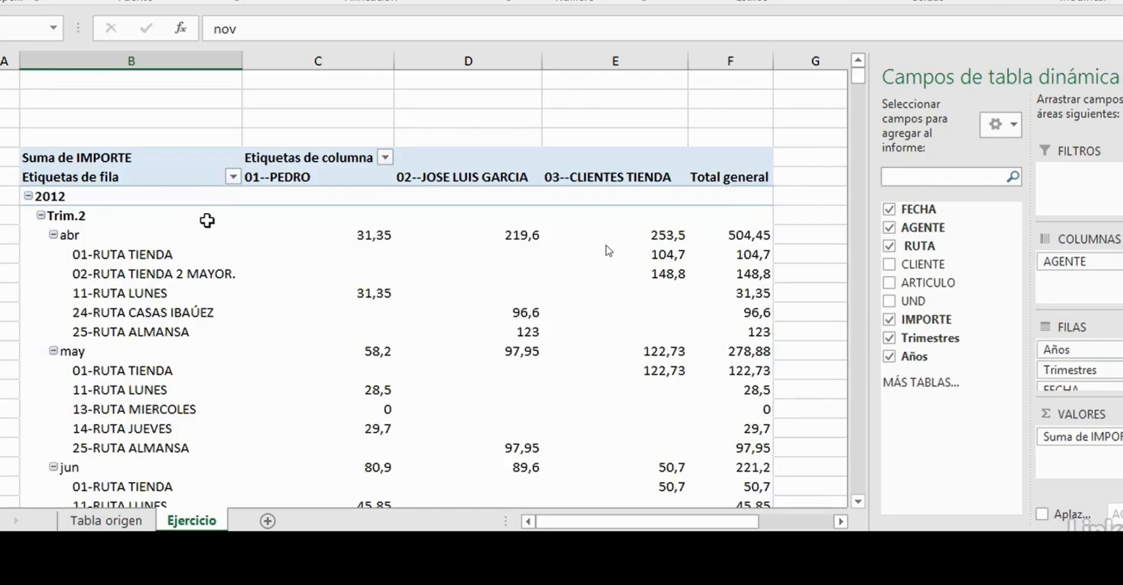
mouse_move(194, 222)
mouse_move(295, 223)
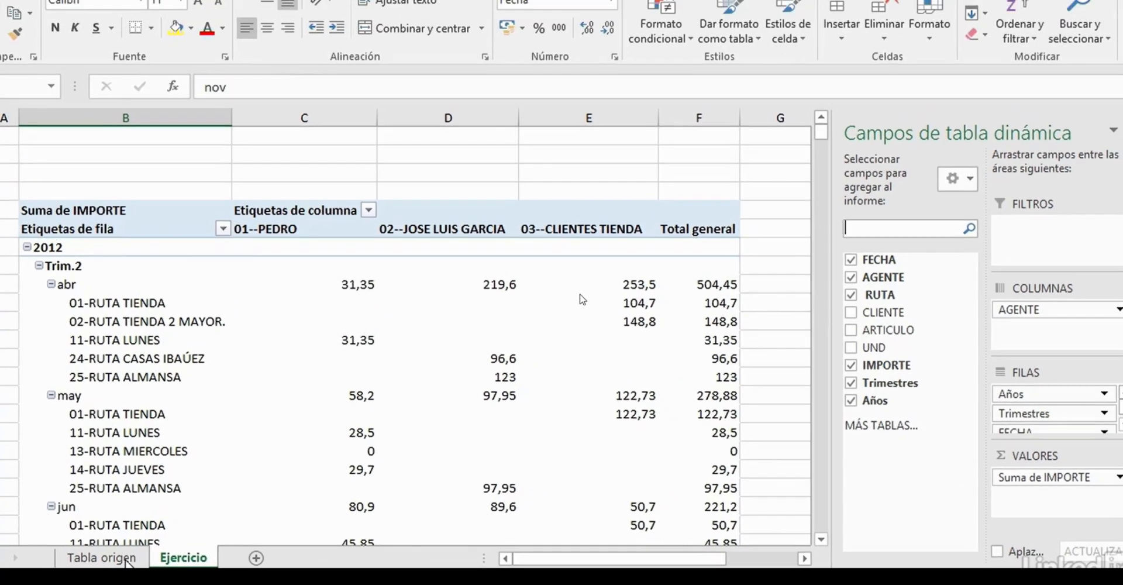
left_click(106, 520)
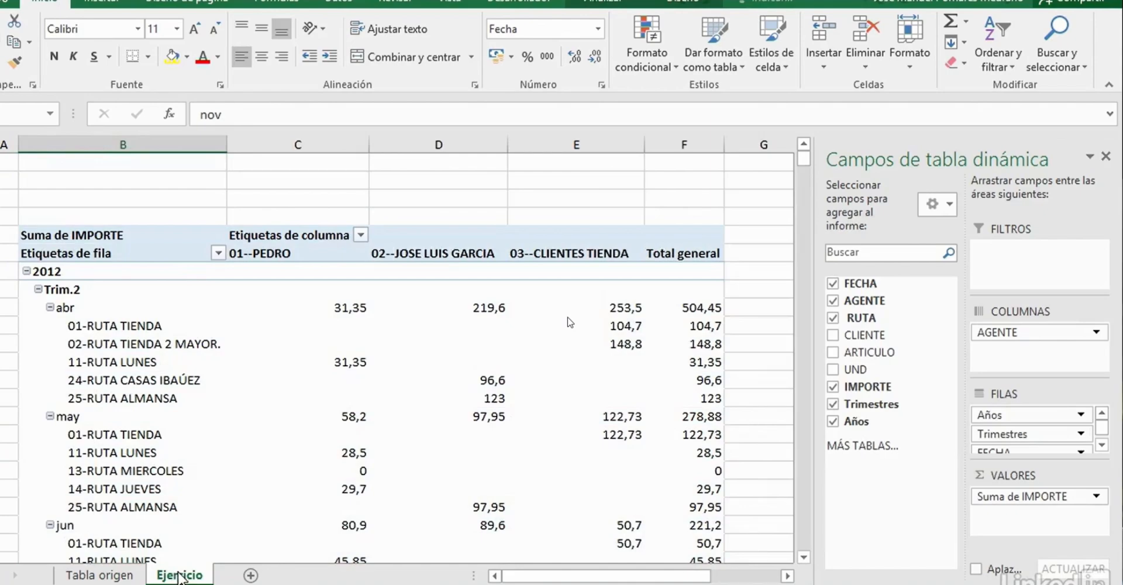
- Ungroup the dates from the 2012 row label and check the individual dates listed in the rows
left_click(77, 271)
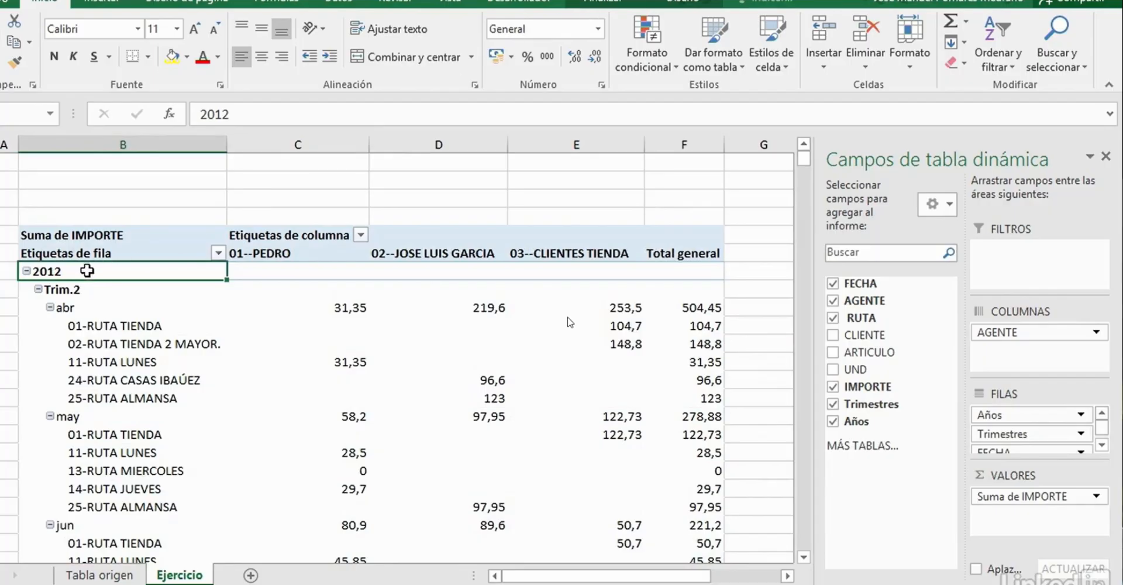
right_click(87, 271)
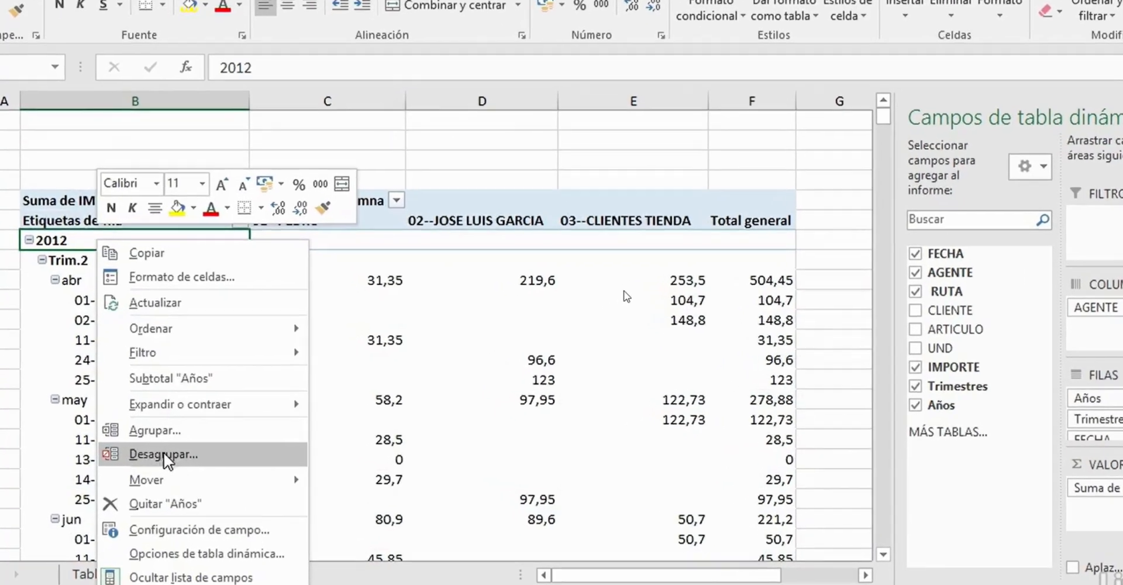
left_click(164, 459)
left_click(97, 285)
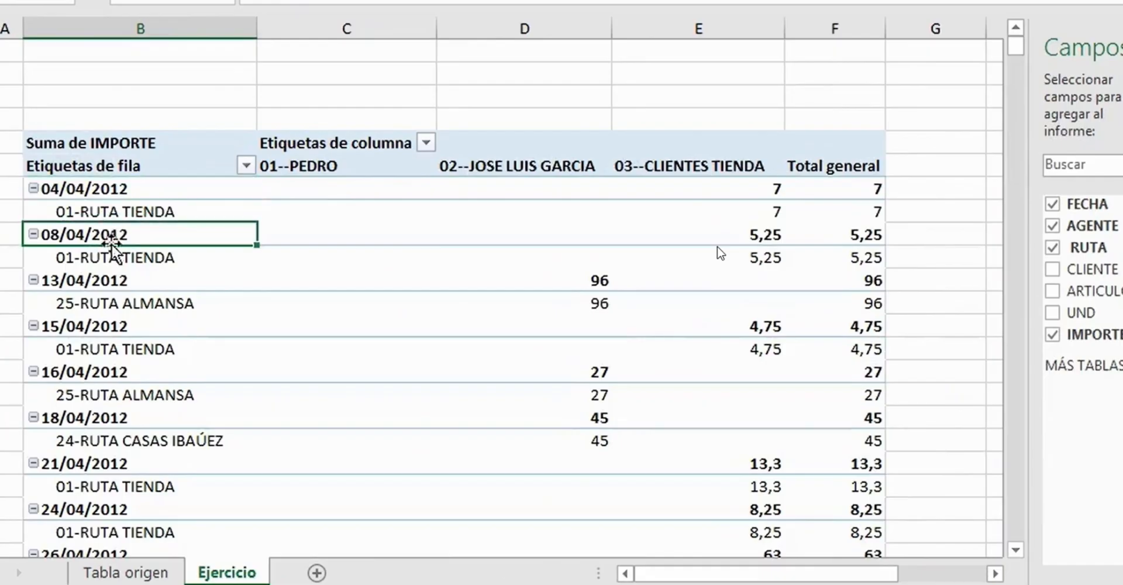
left_click(109, 280)
left_click(110, 326)
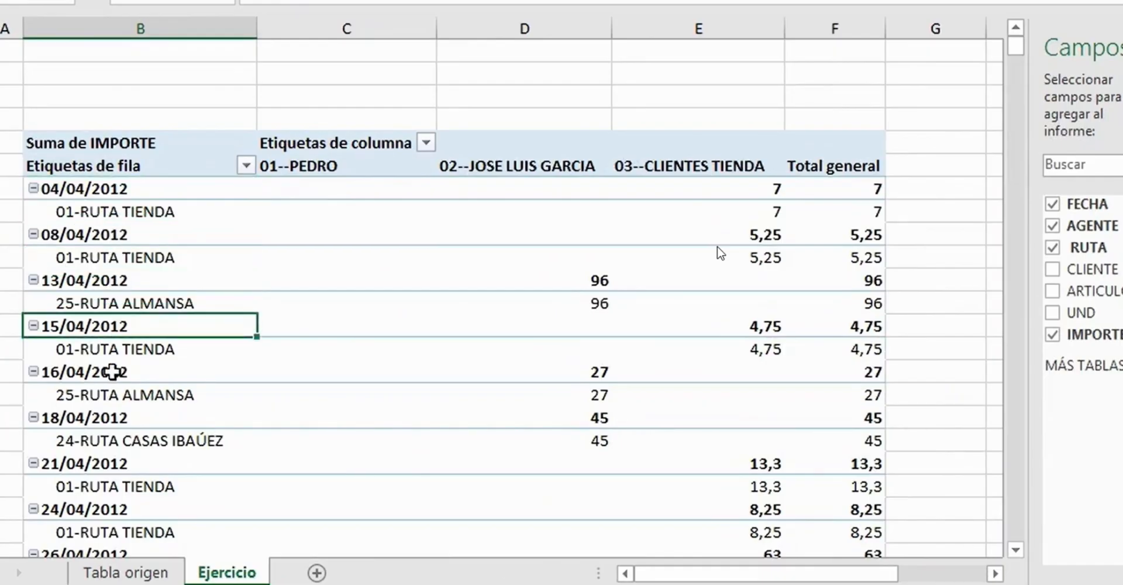
left_click(111, 373)
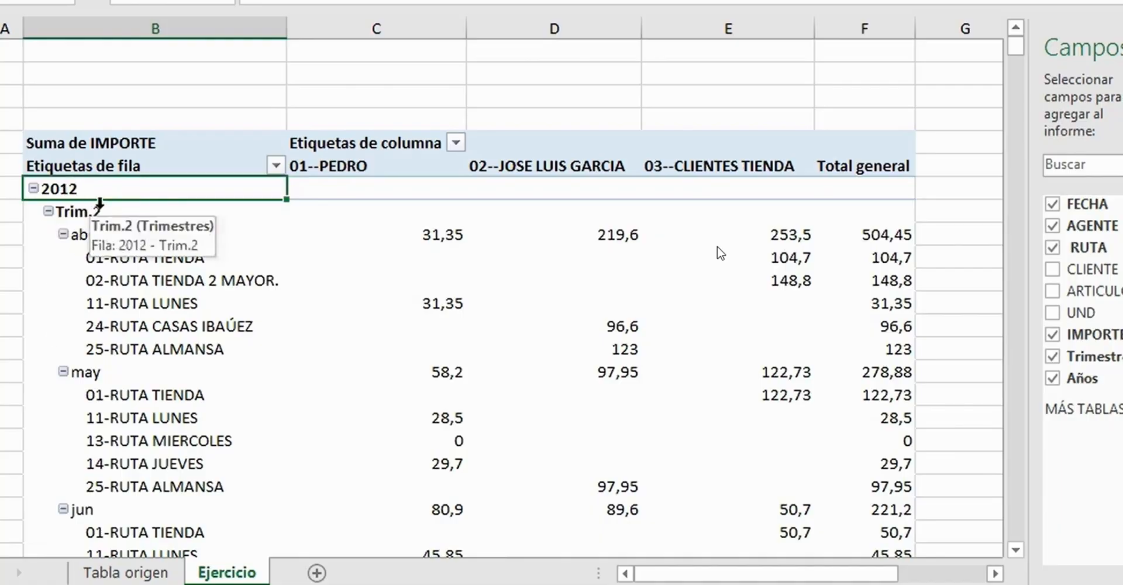
- Ungroup the Años level again and review the 04/04/2012, 08/04/2012 and 13/04/2012 row labels
right_click(81, 193)
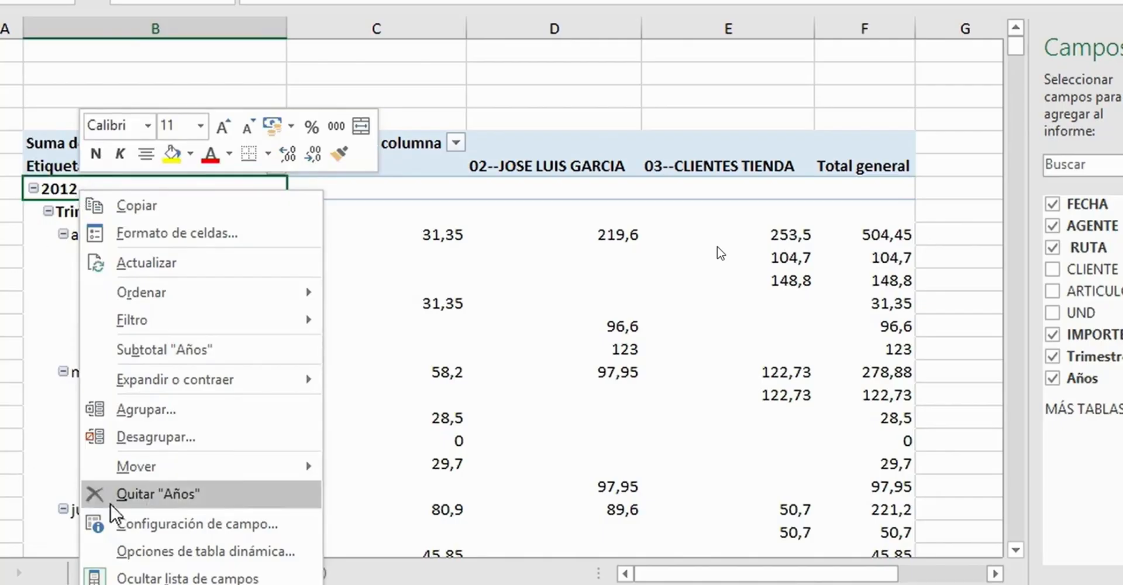
left_click(179, 438)
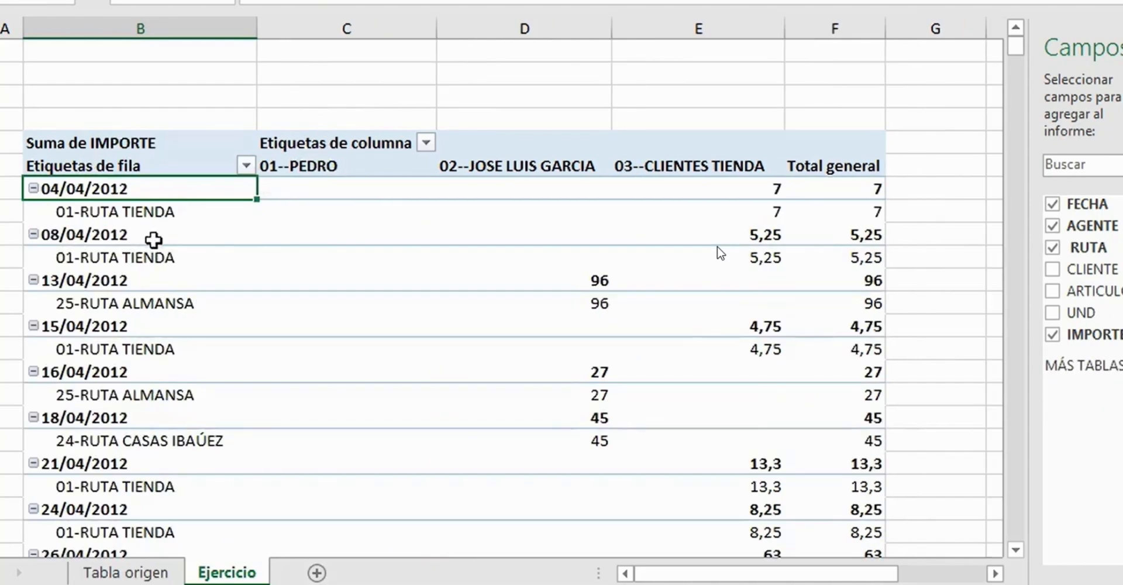
left_click(128, 238)
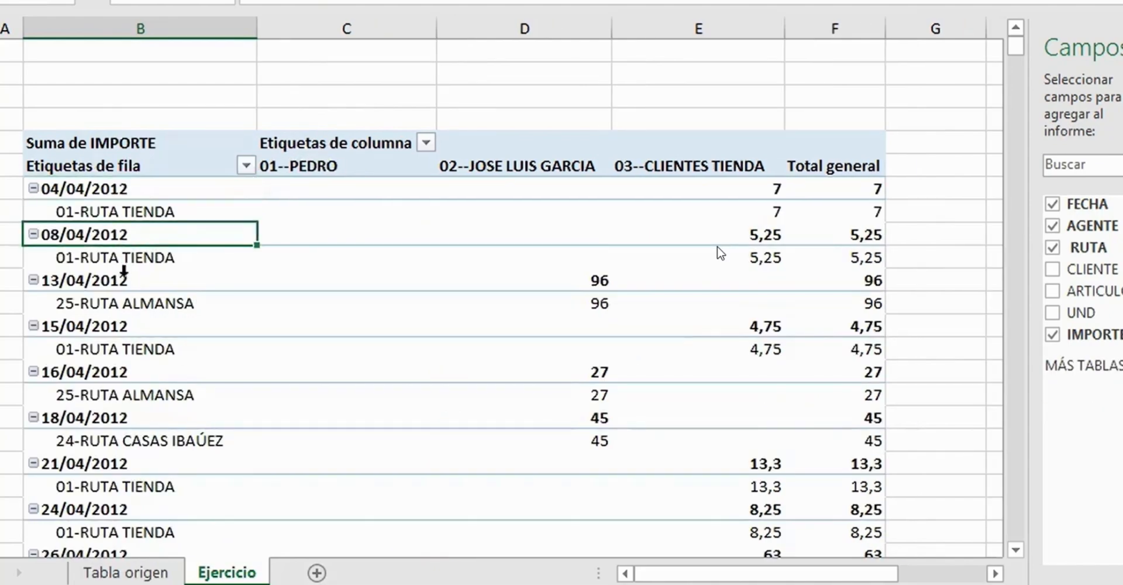
left_click(113, 283)
left_click(123, 234)
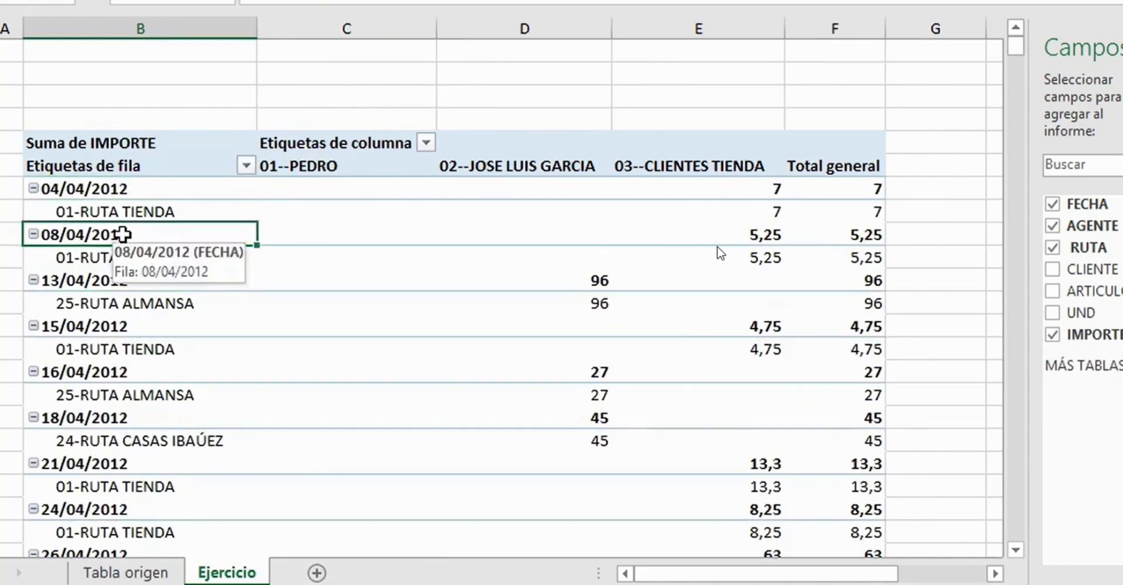
left_click(129, 190)
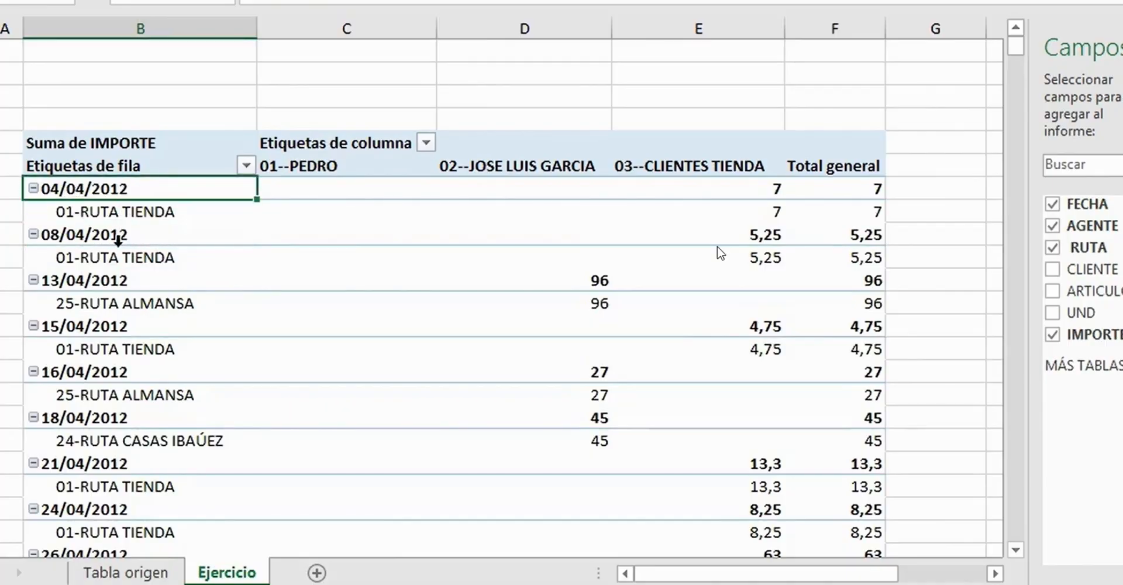
left_click(118, 234)
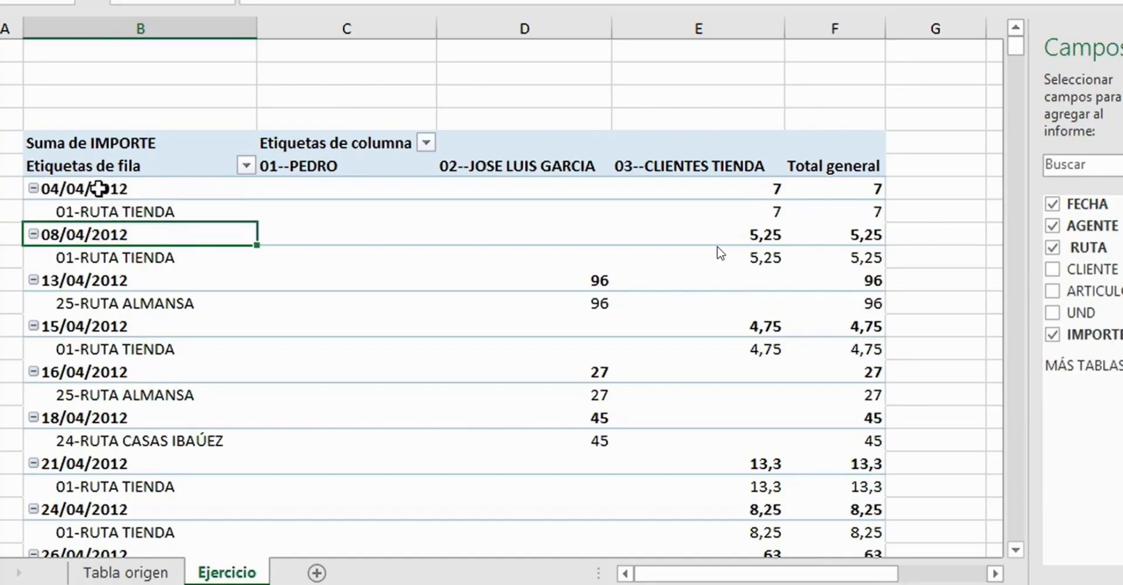
left_click(98, 190)
left_click(103, 238)
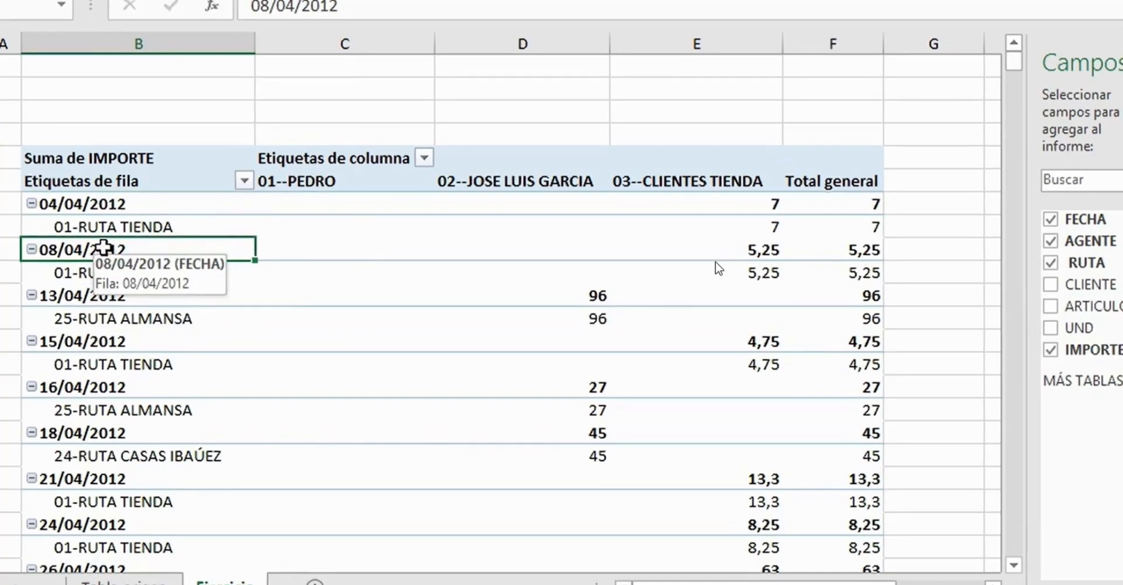
- Group the FECHA dates in the pivot table rows by Meses and check the ene and feb row labels
right_click(106, 234)
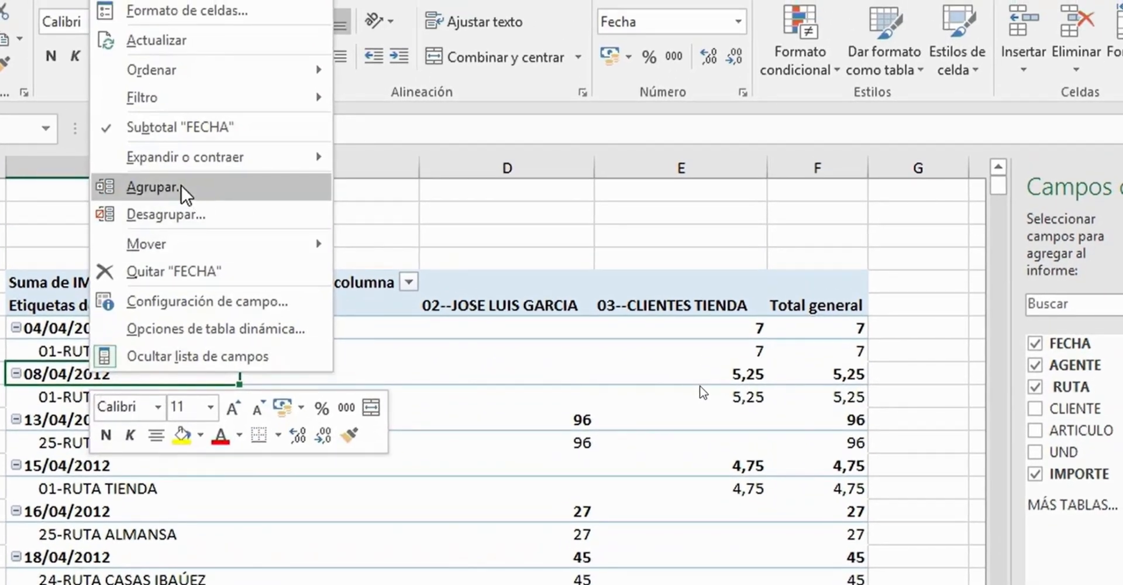
left_click(186, 193)
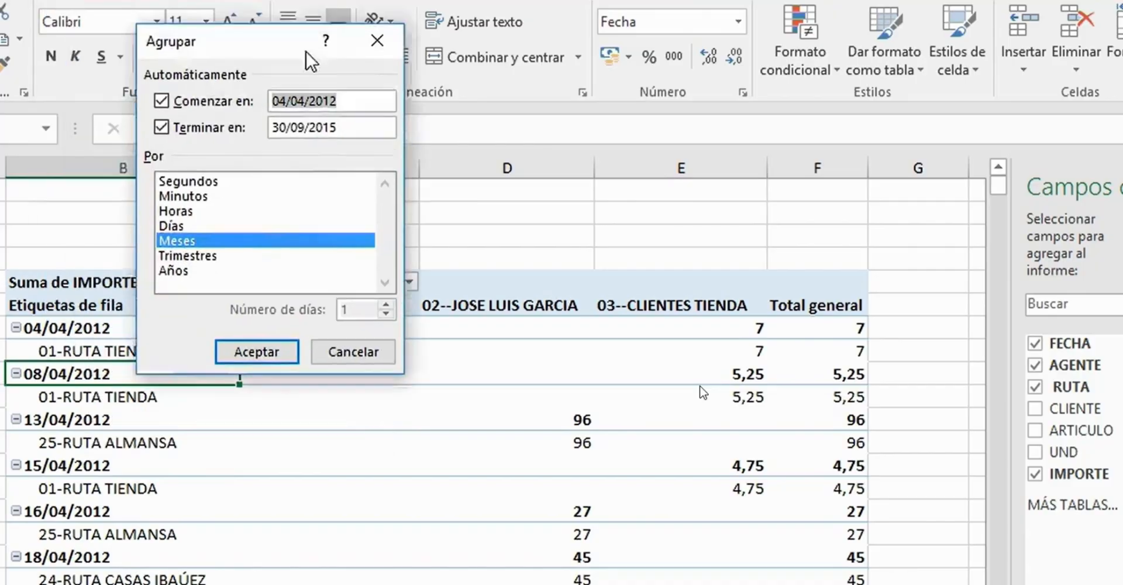
left_click_drag(305, 53, 577, 25)
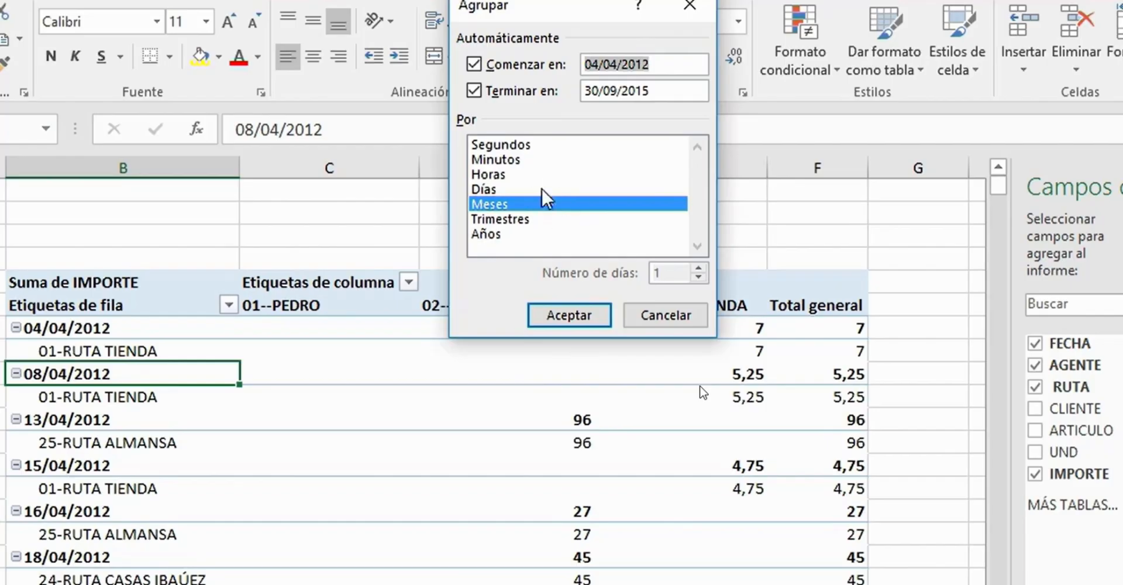
left_click(584, 327)
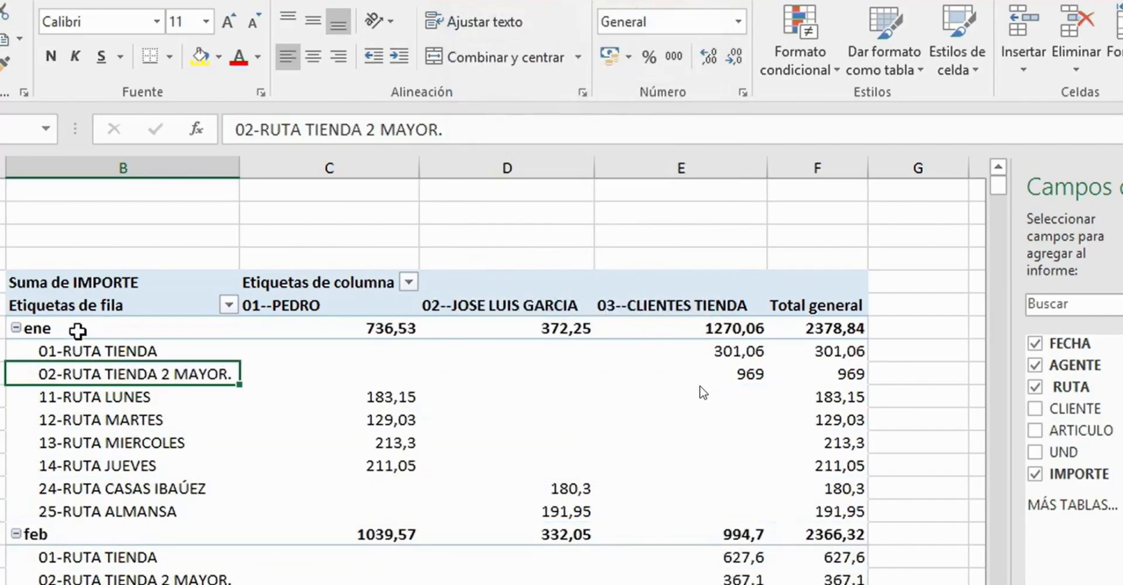
left_click(80, 327)
left_click(95, 535)
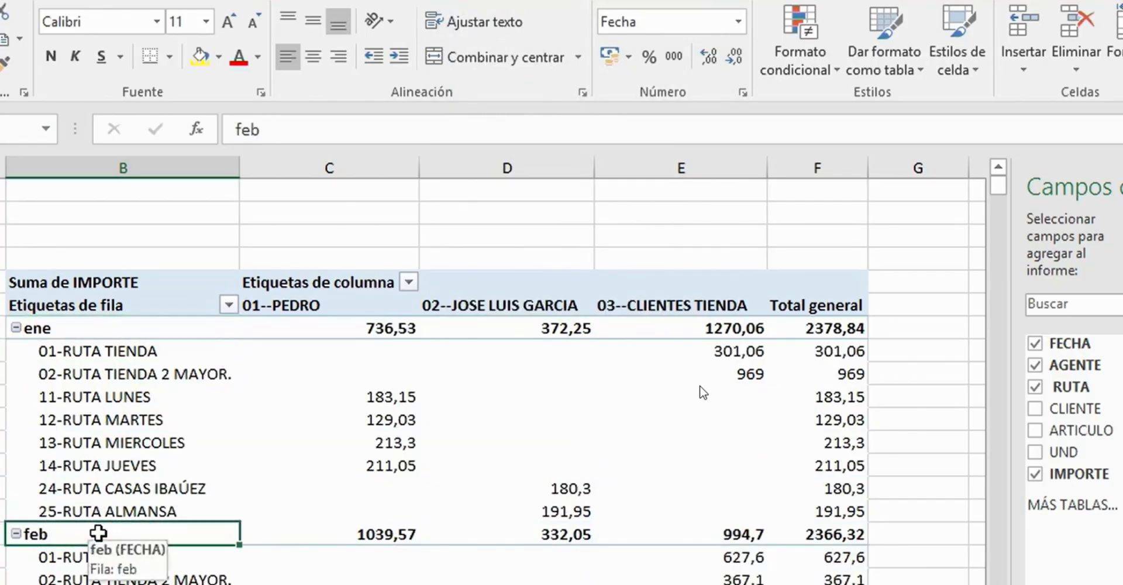
scroll(93, 532, "down", 6)
scroll(88, 520, "up", 6)
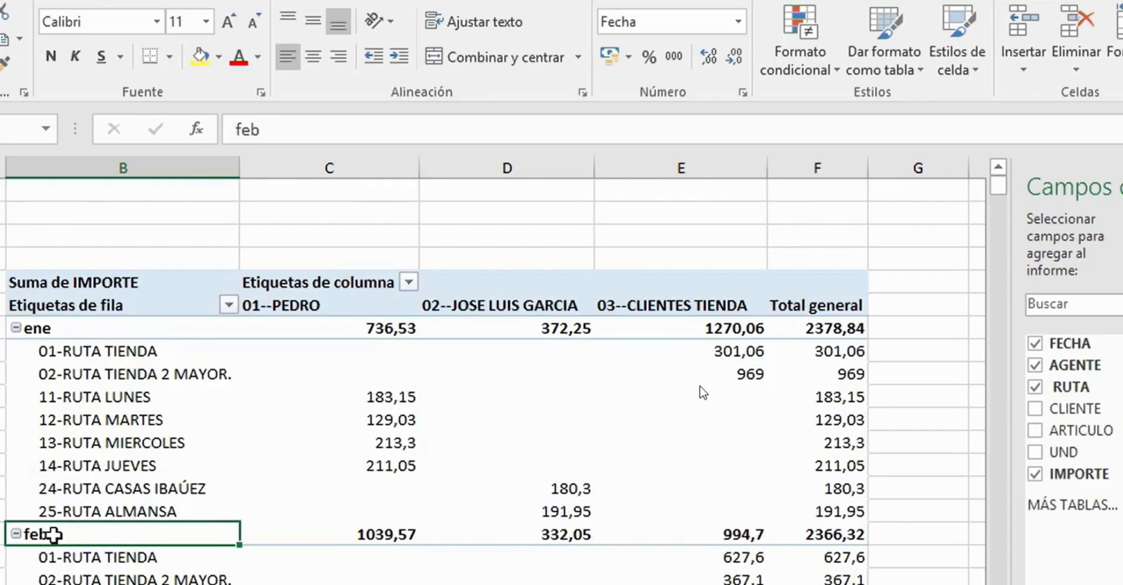
- Regroup the FECHA dates by both Meses and Trimestres and check the Trim.1 and ene row labels
right_click(54, 534)
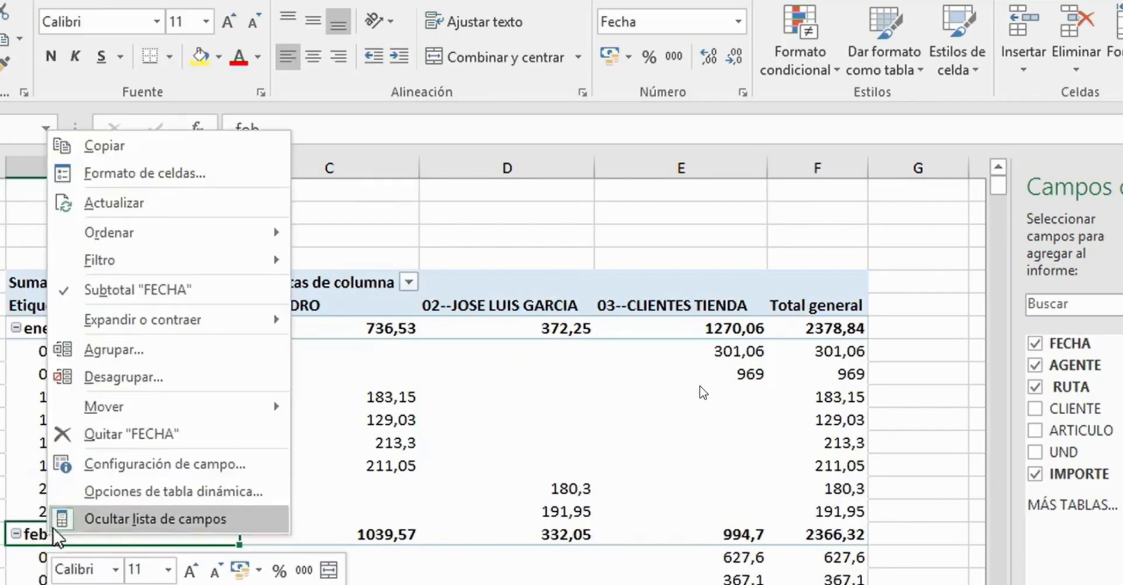
left_click(181, 360)
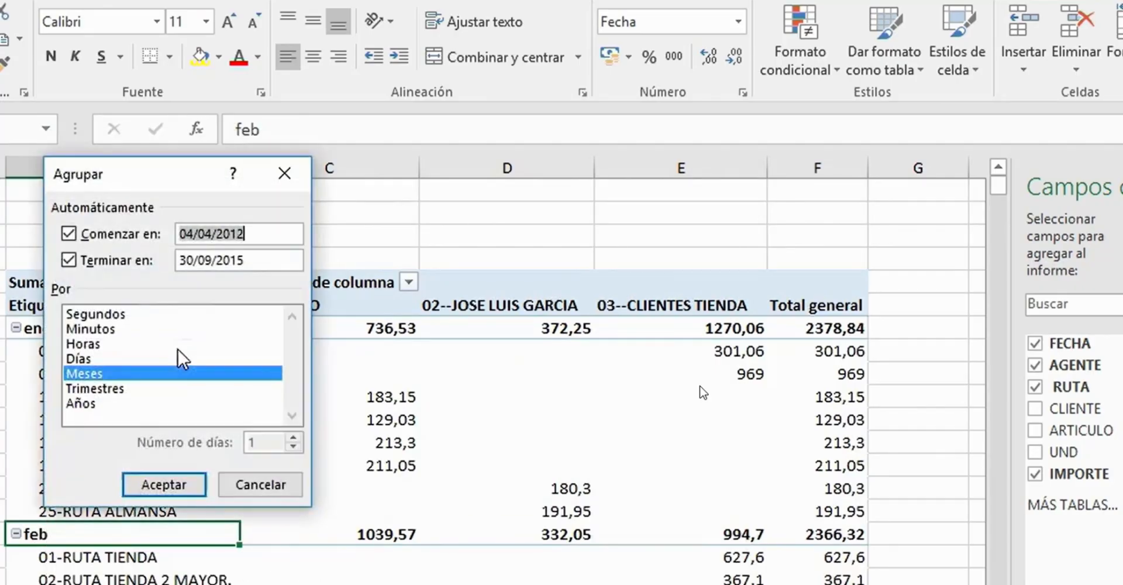
left_click_drag(162, 179, 571, 28)
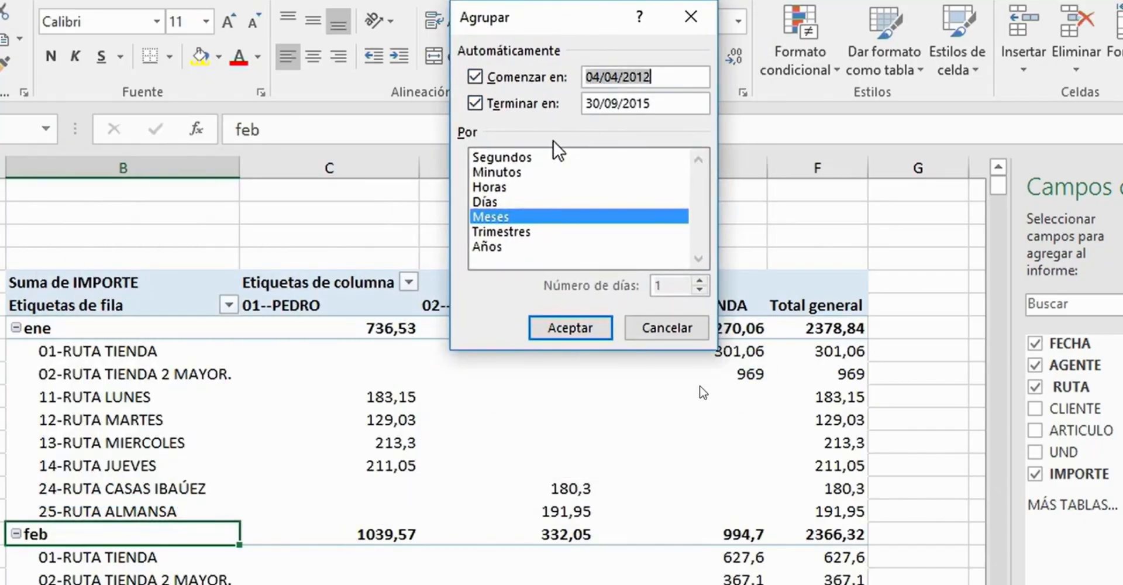
left_click(527, 234)
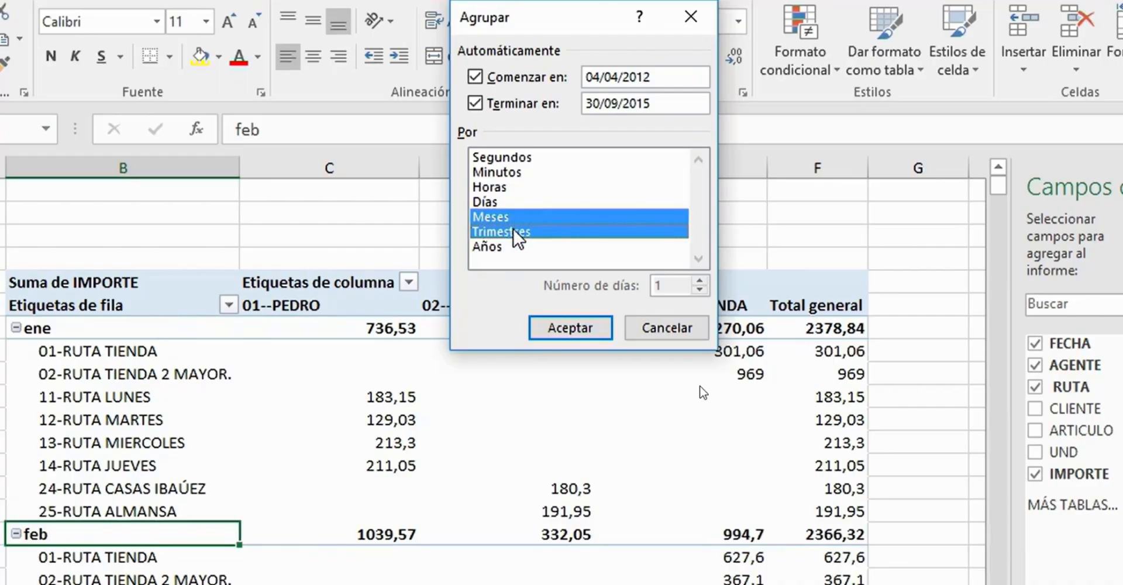
left_click(570, 332)
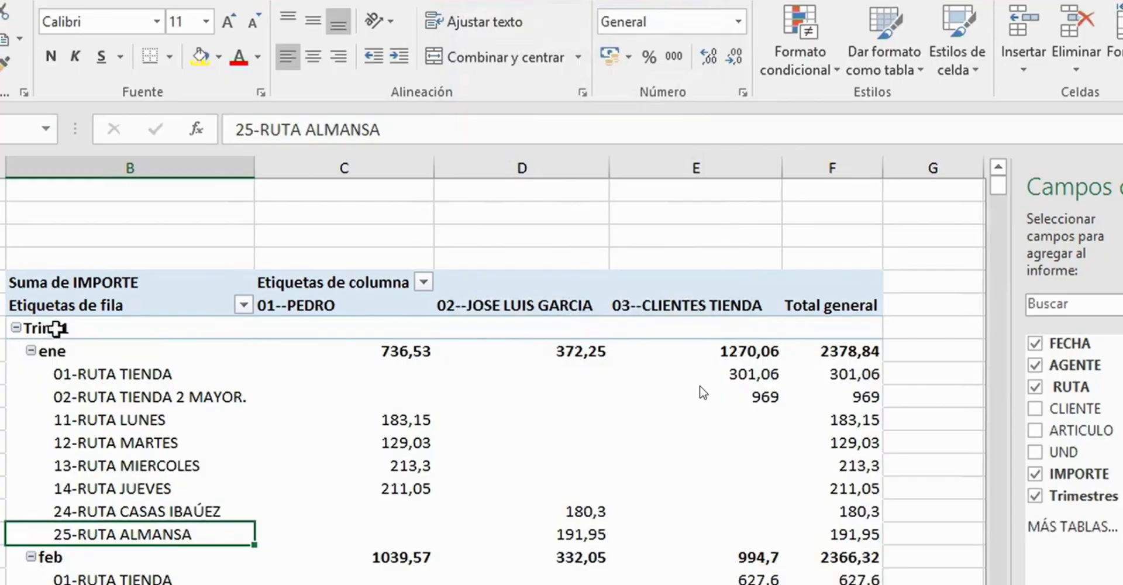
left_click(54, 329)
left_click(63, 351)
- Regroup the FECHA dates by Días only in periods of 7 days, and check the 03--CLIENTES TIENDA subtotals of the first two periods
right_click(66, 326)
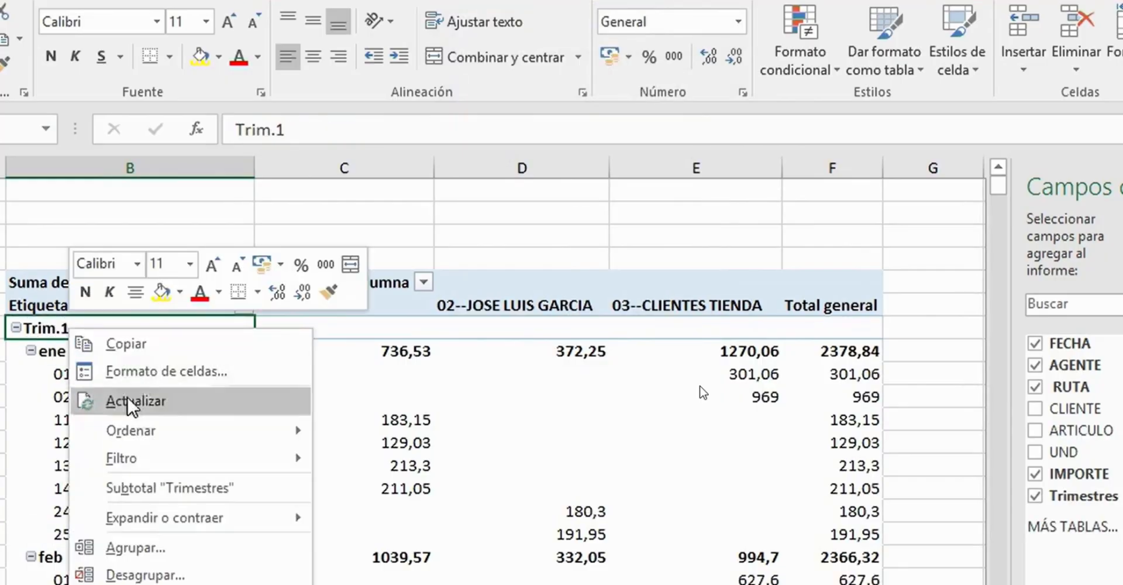
left_click(146, 553)
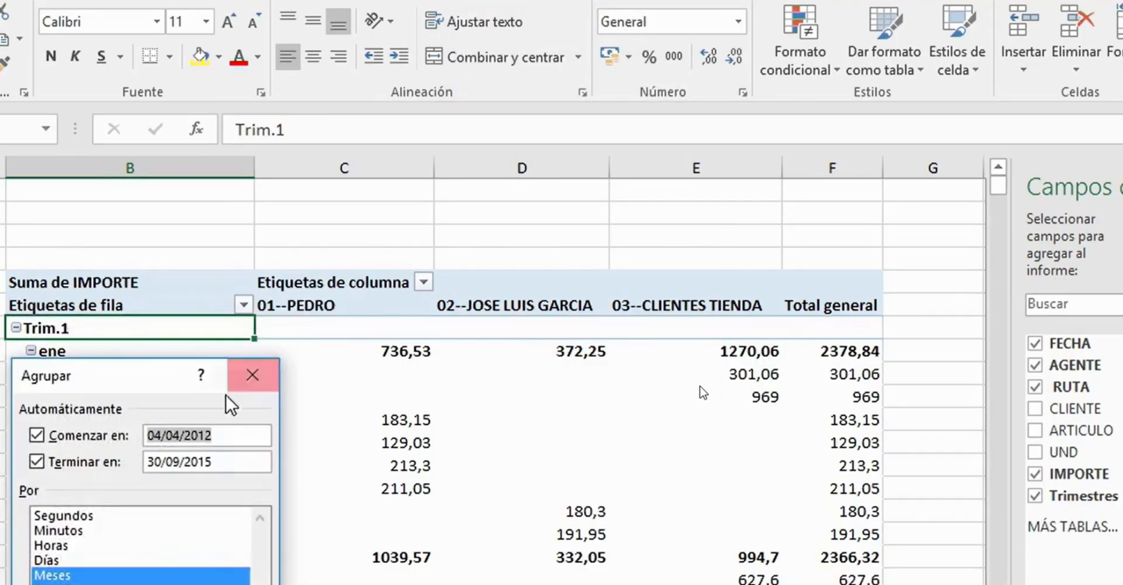
left_click_drag(138, 376, 571, 120)
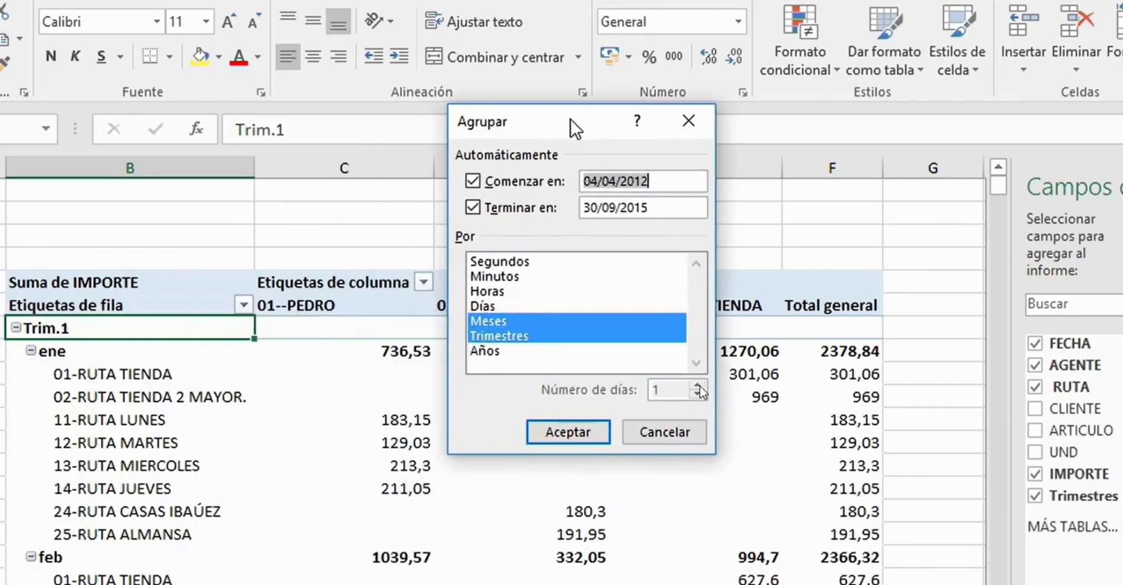
left_click(483, 302)
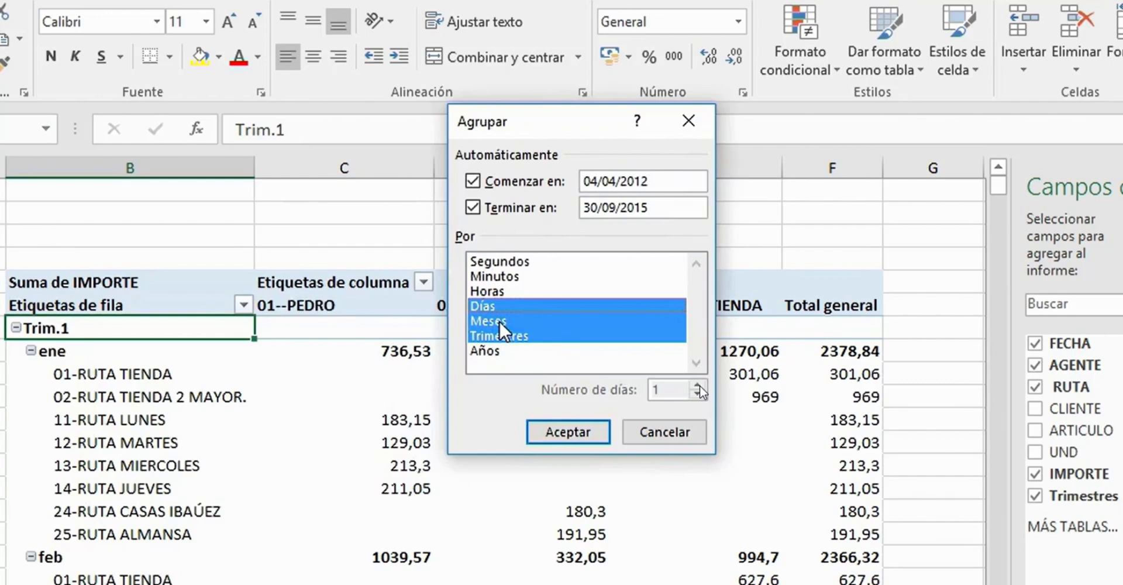
left_click(554, 321)
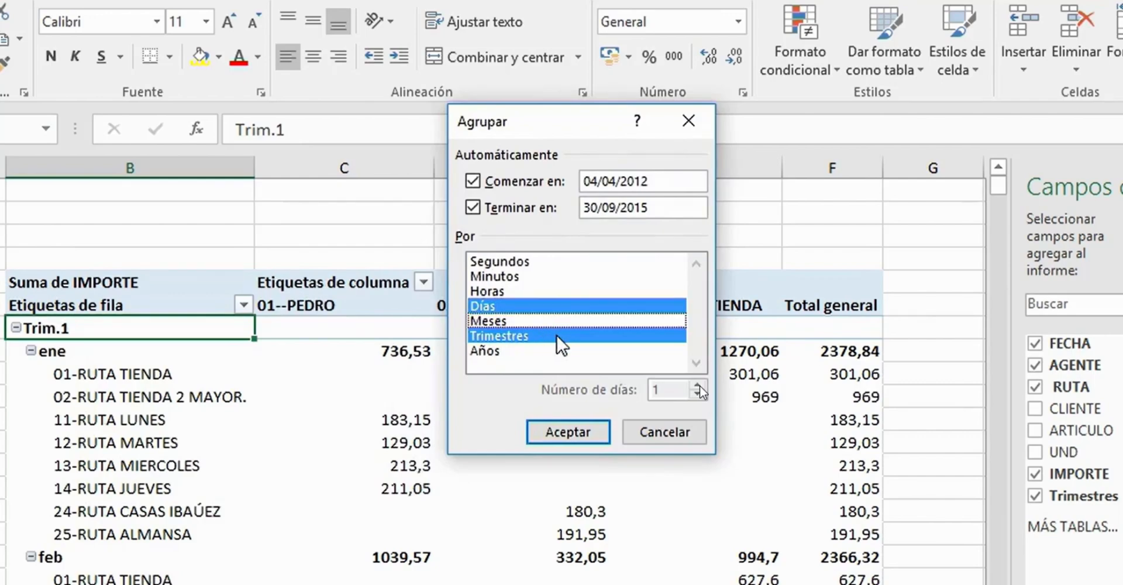
left_click(560, 334)
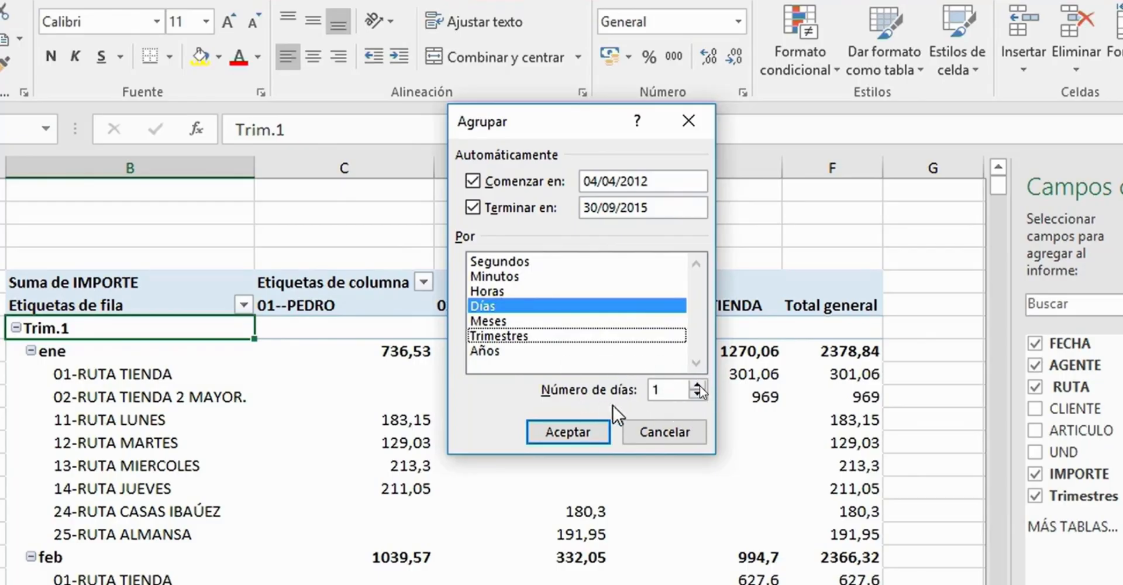
key("Tab")
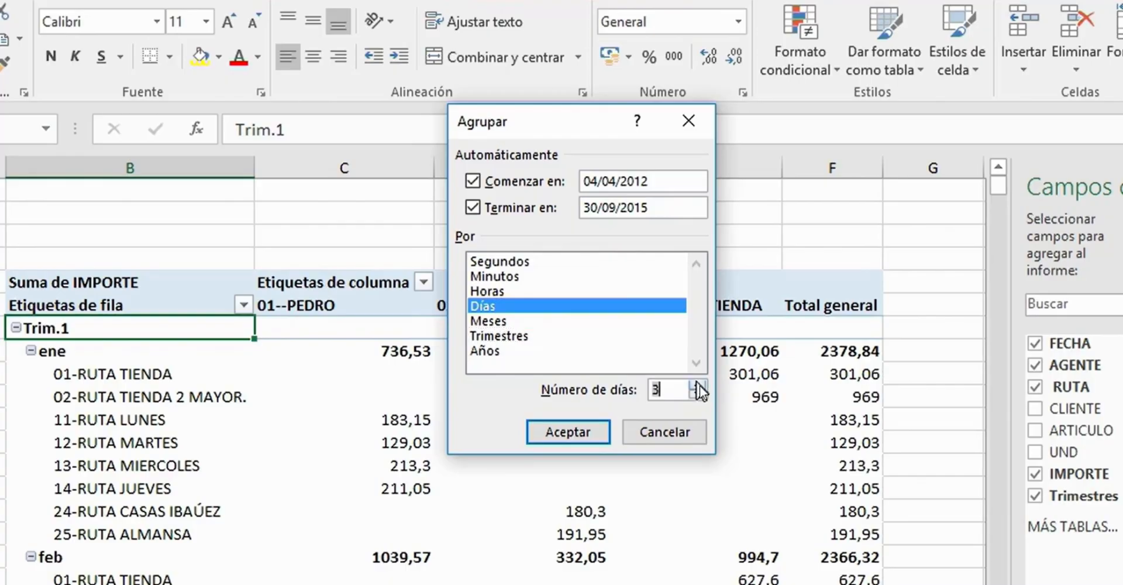
type("7")
left_click(554, 430)
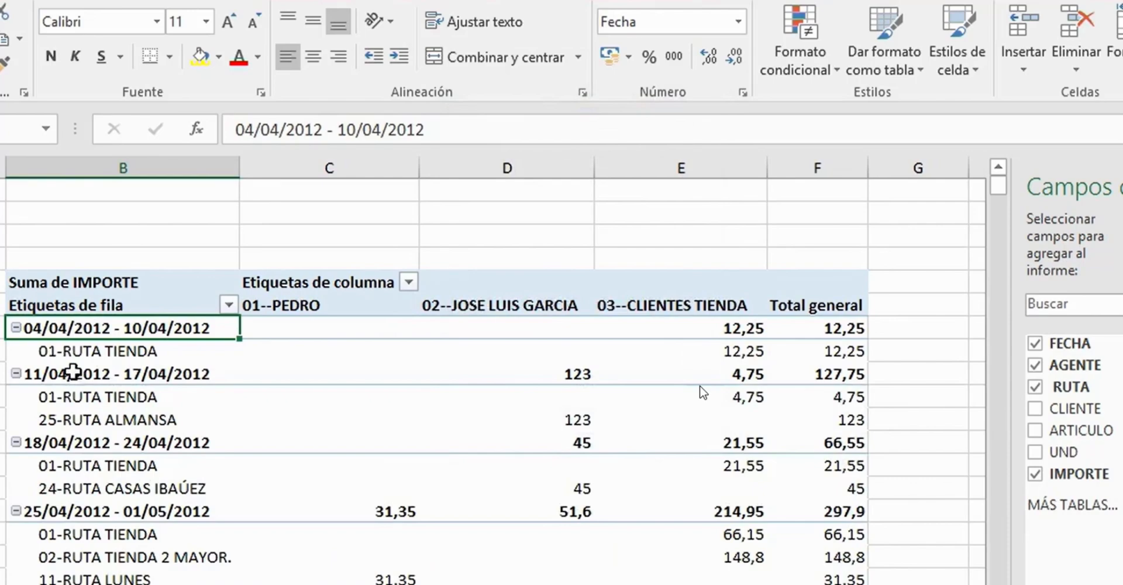
left_click(741, 326)
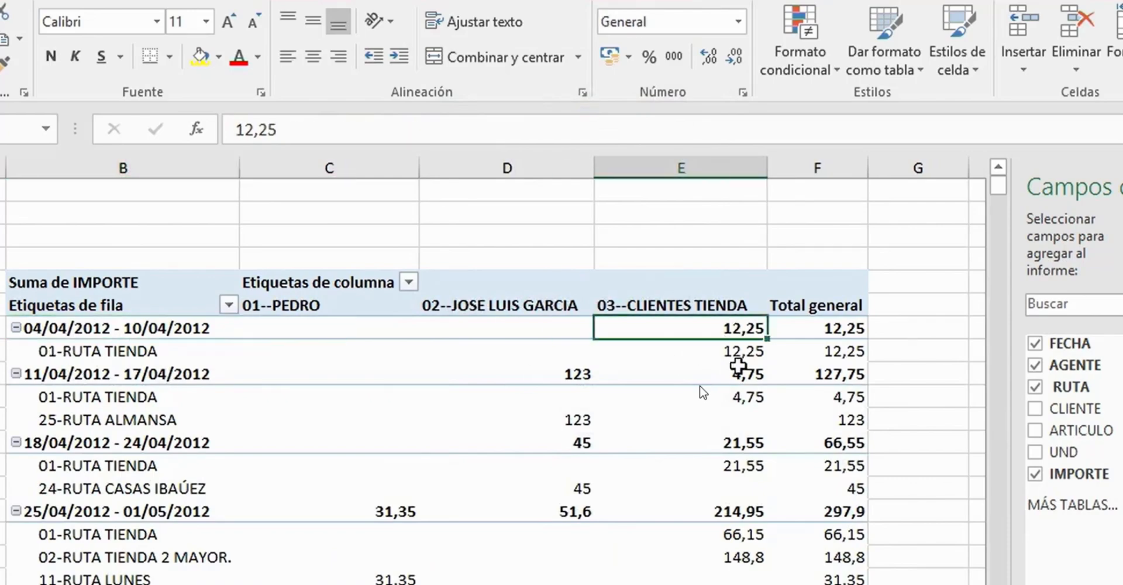
left_click(738, 368)
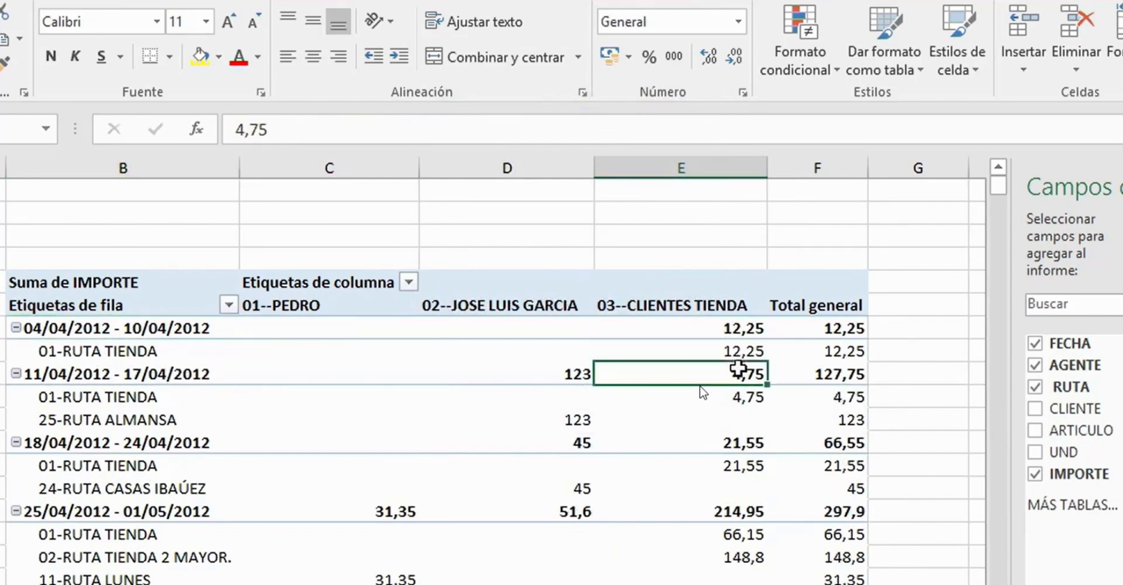
- Review the start and end dates of the seven-day FECHA grouping and accept the settings as they are
right_click(66, 328)
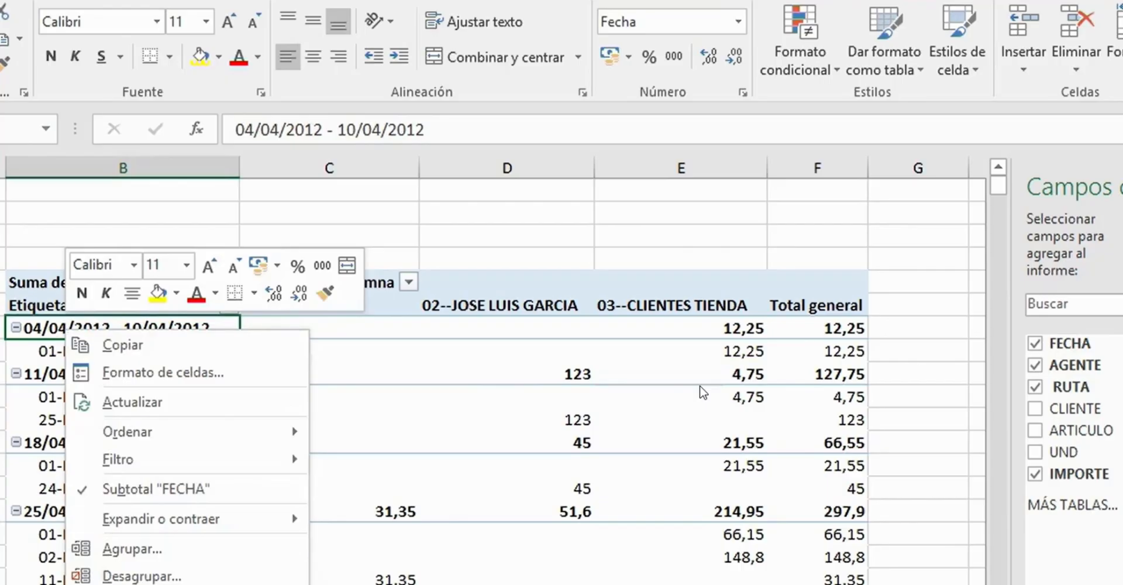
left_click(210, 555)
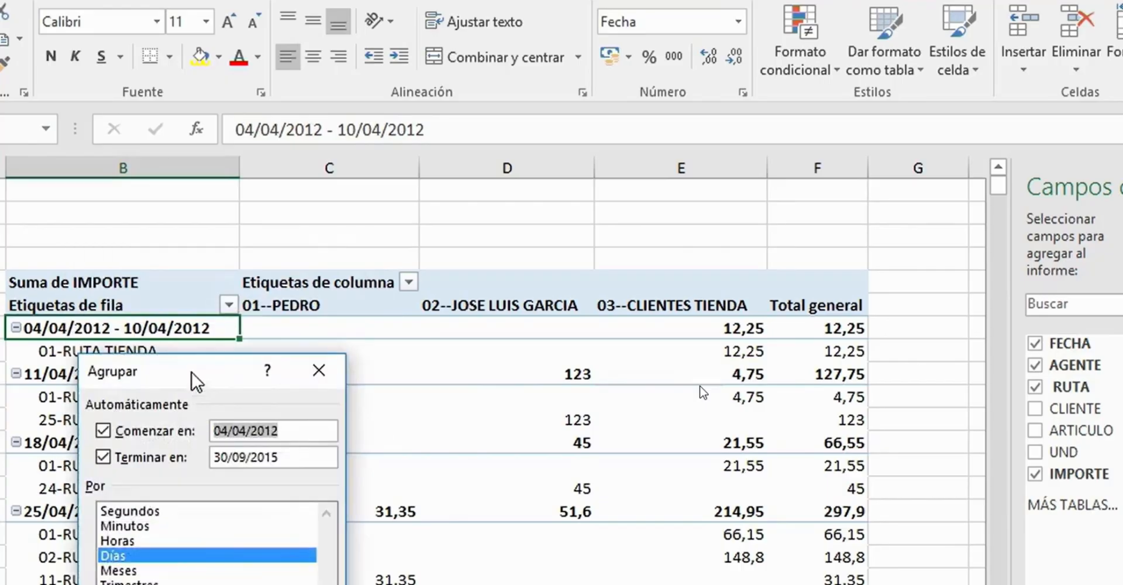
left_click_drag(196, 381, 536, 114)
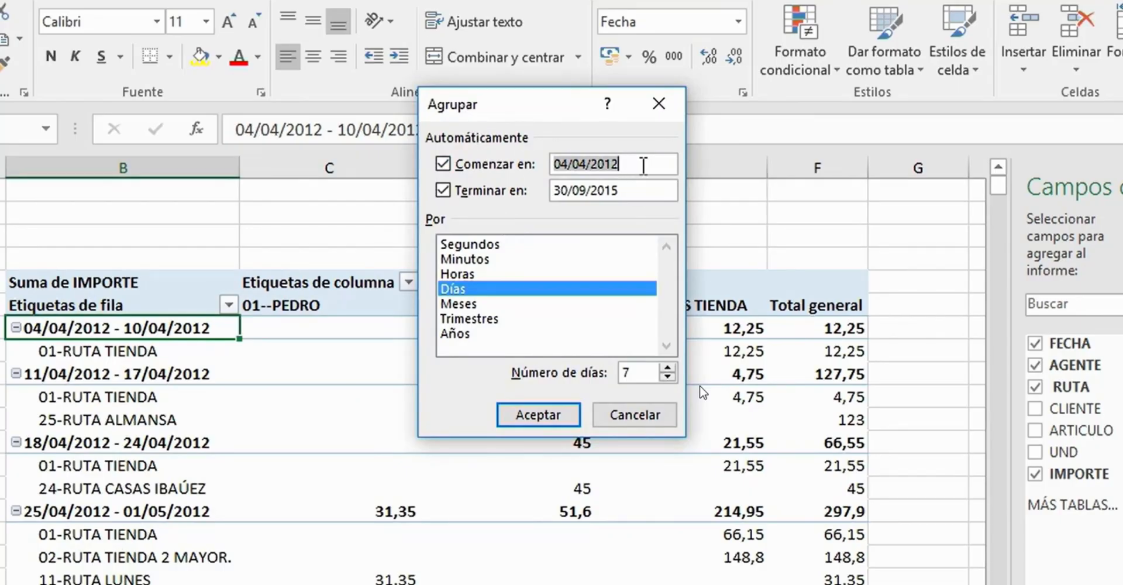
left_click(638, 192)
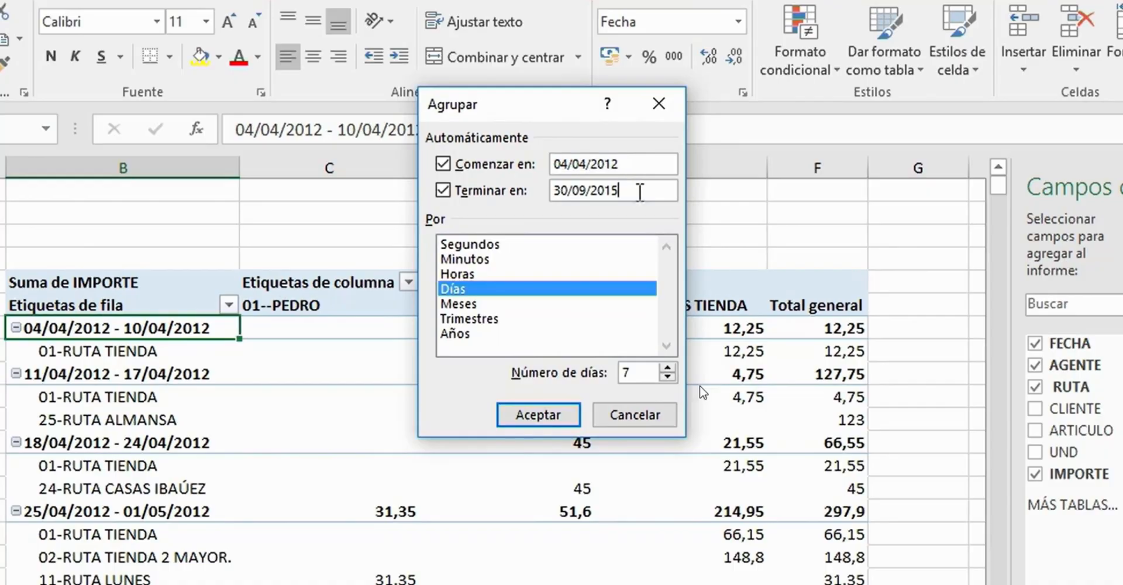
left_click_drag(642, 160, 482, 154)
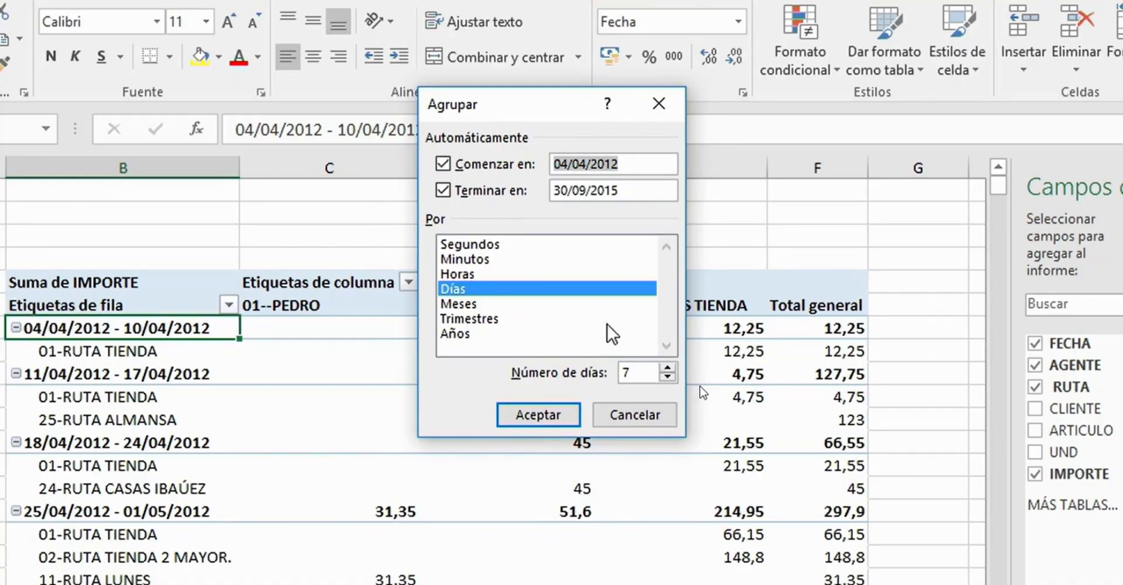
left_click(523, 414)
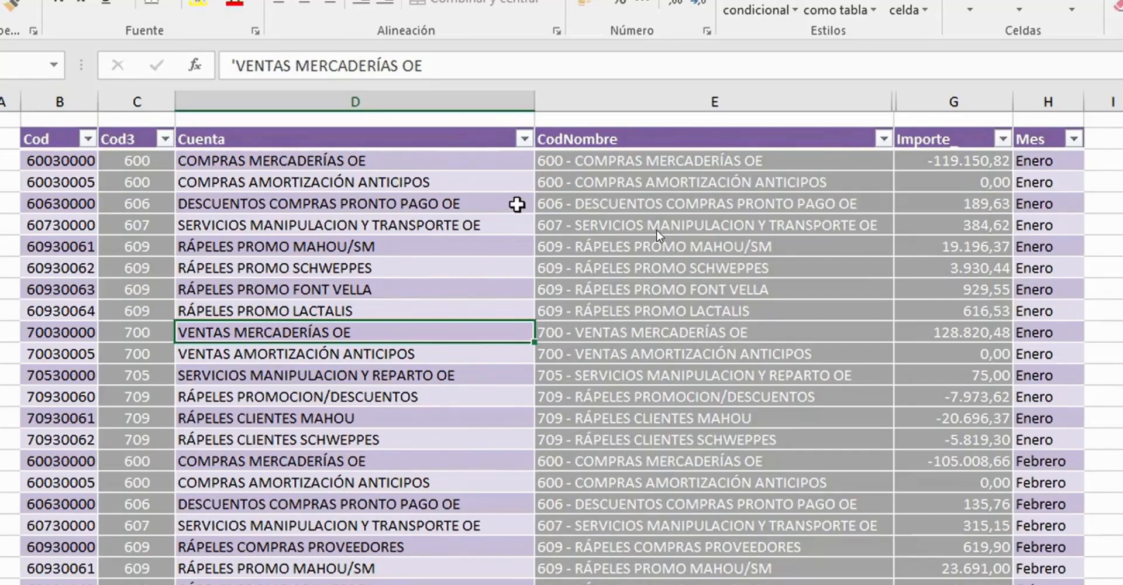
- Examine the Cuenta, CodNombre and Cod columns of the accounts table and look at its table design properties
left_click(349, 205)
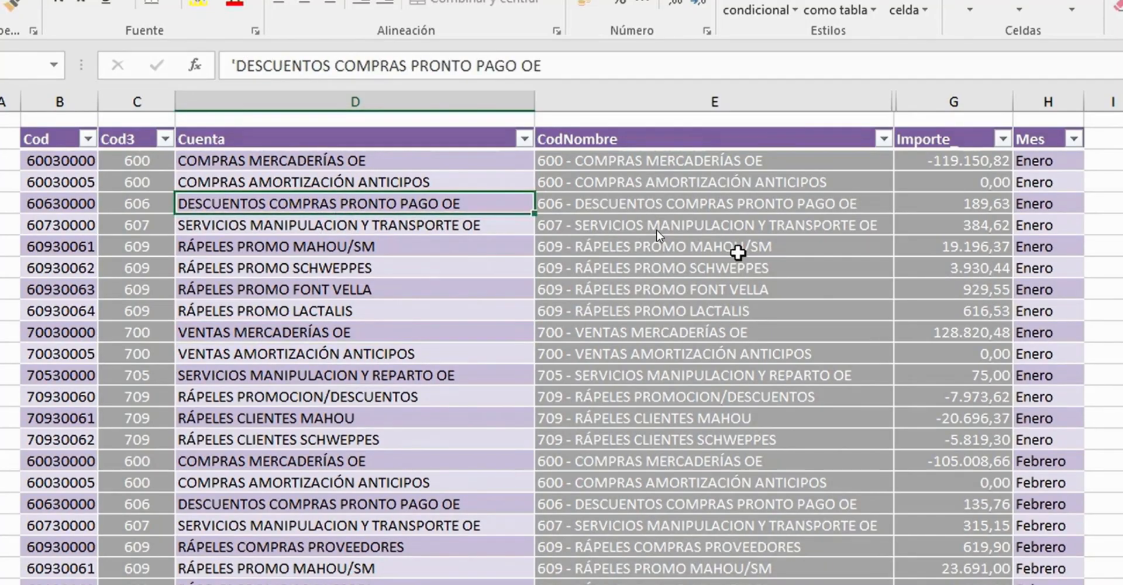
left_click(656, 228)
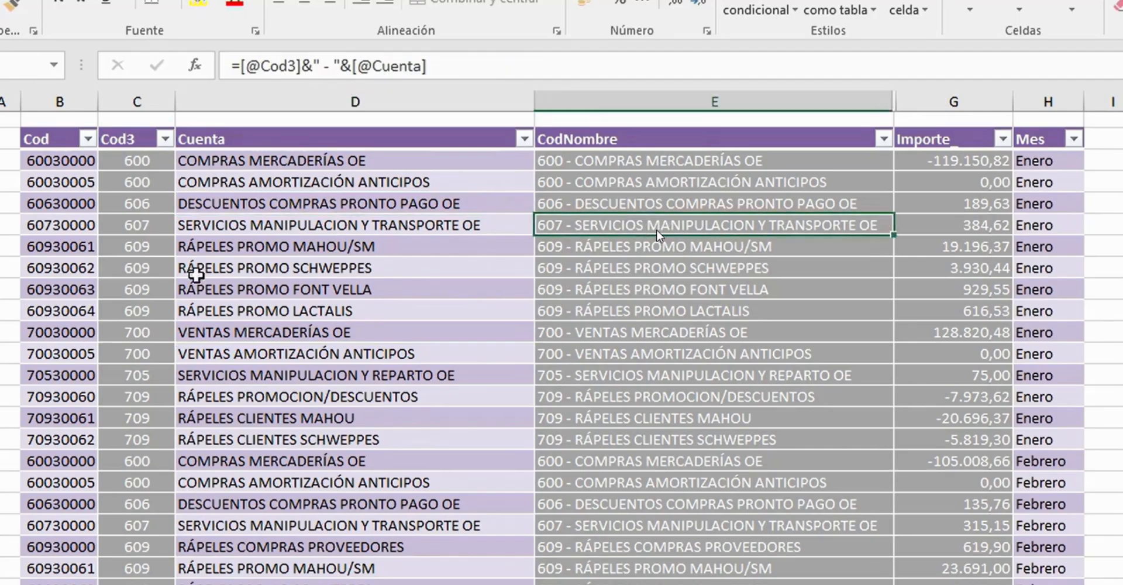
left_click(97, 290)
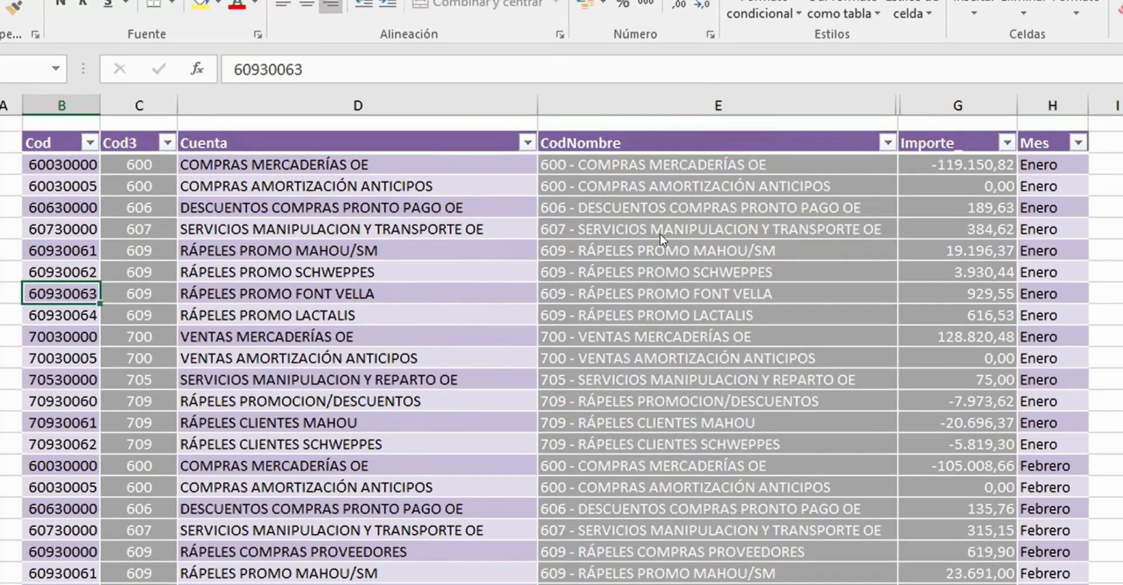
left_click(824, 26)
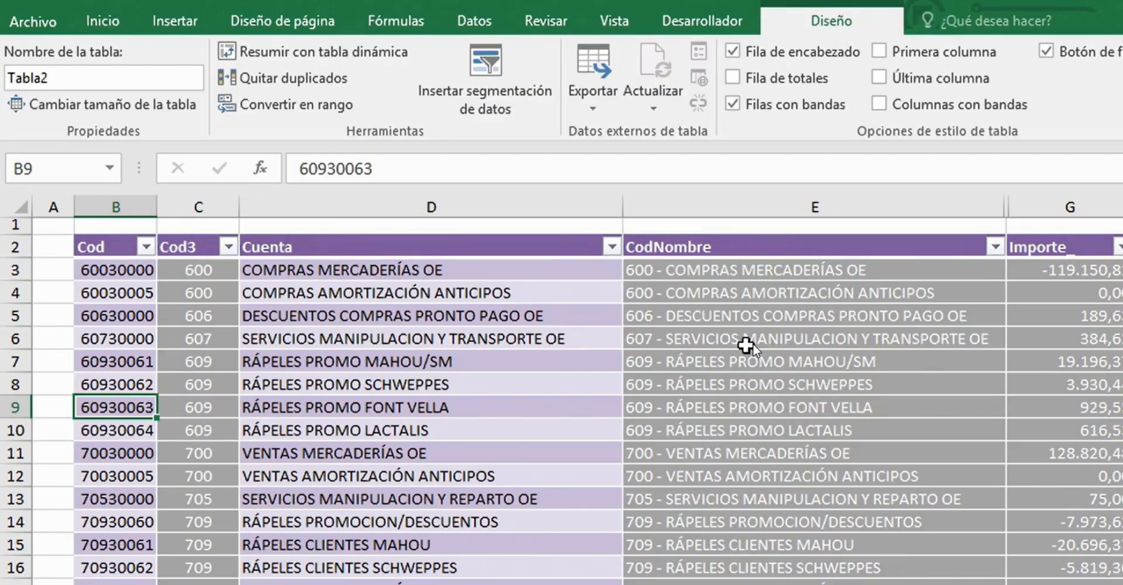
- Create a pivot table from Tabla2 on the existing Ejercicio sheet, placed at cell B5
left_click(380, 316)
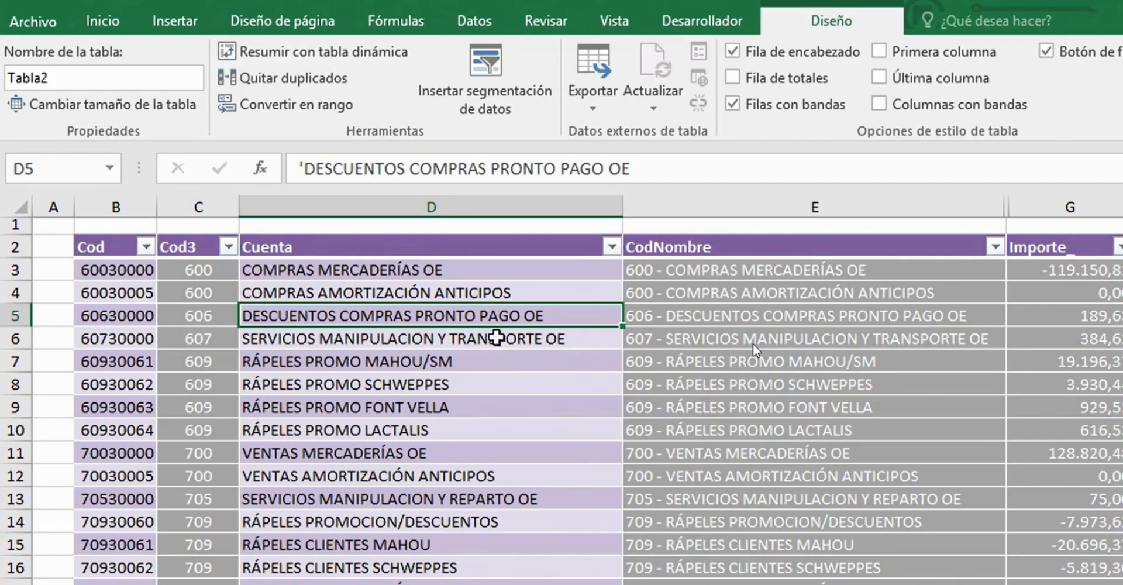
left_click(175, 22)
left_click(34, 91)
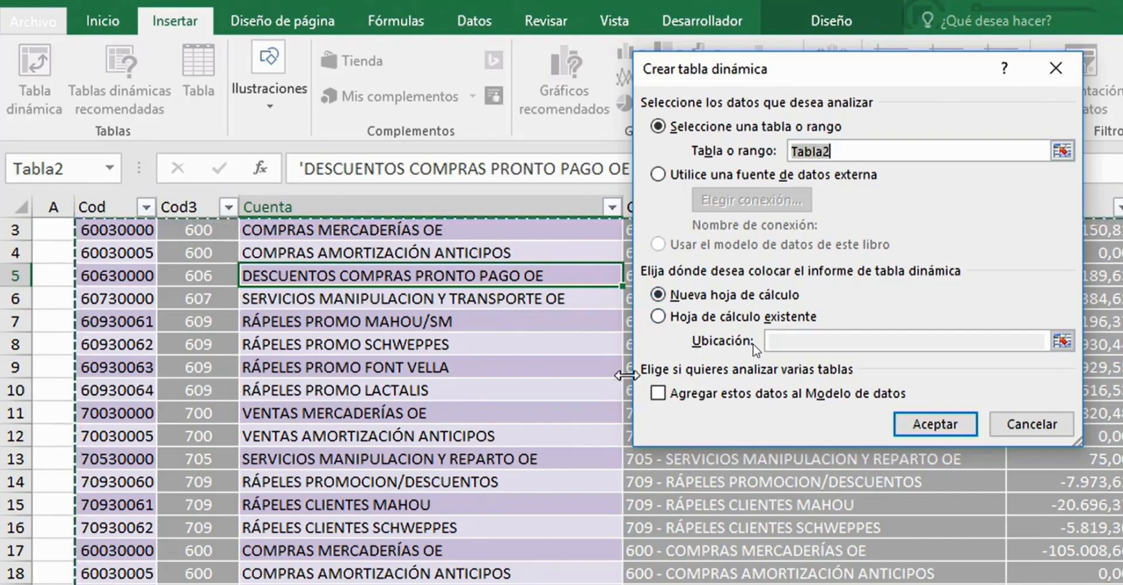
left_click(660, 318)
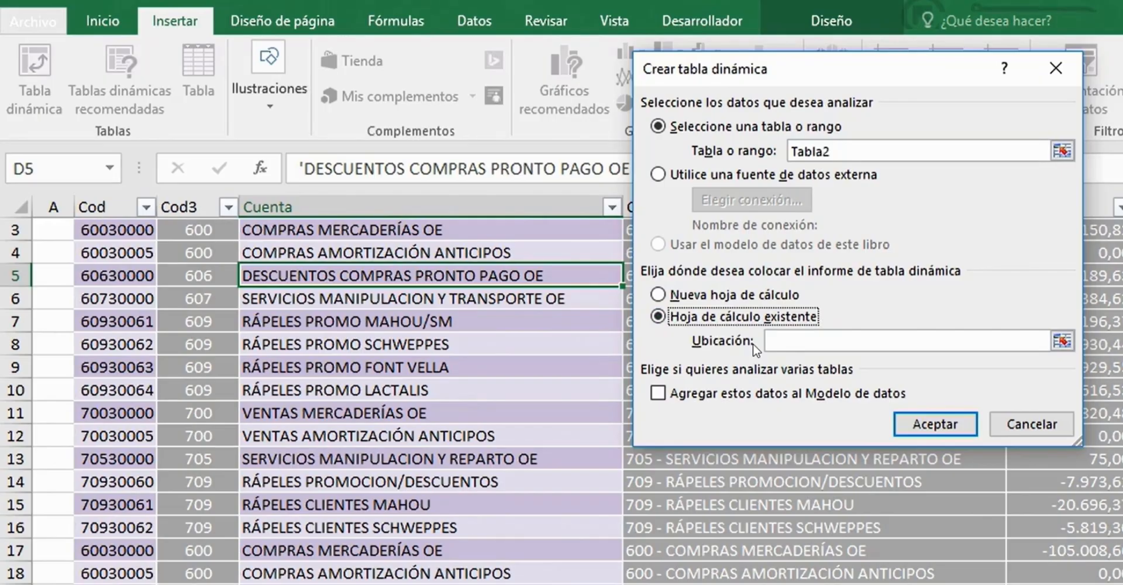
left_click(1008, 341)
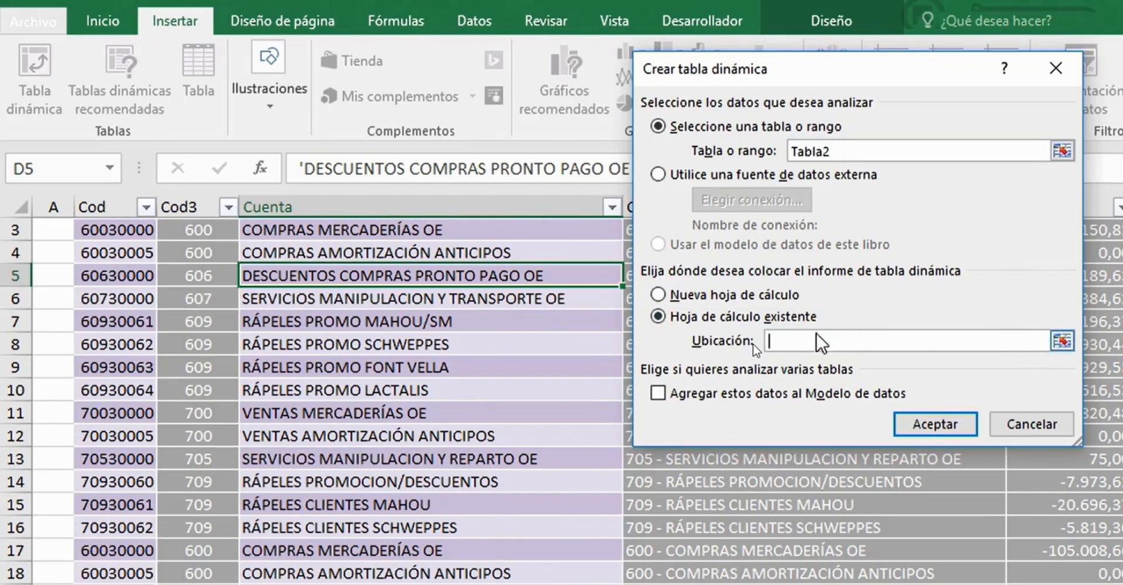
left_click(1063, 341)
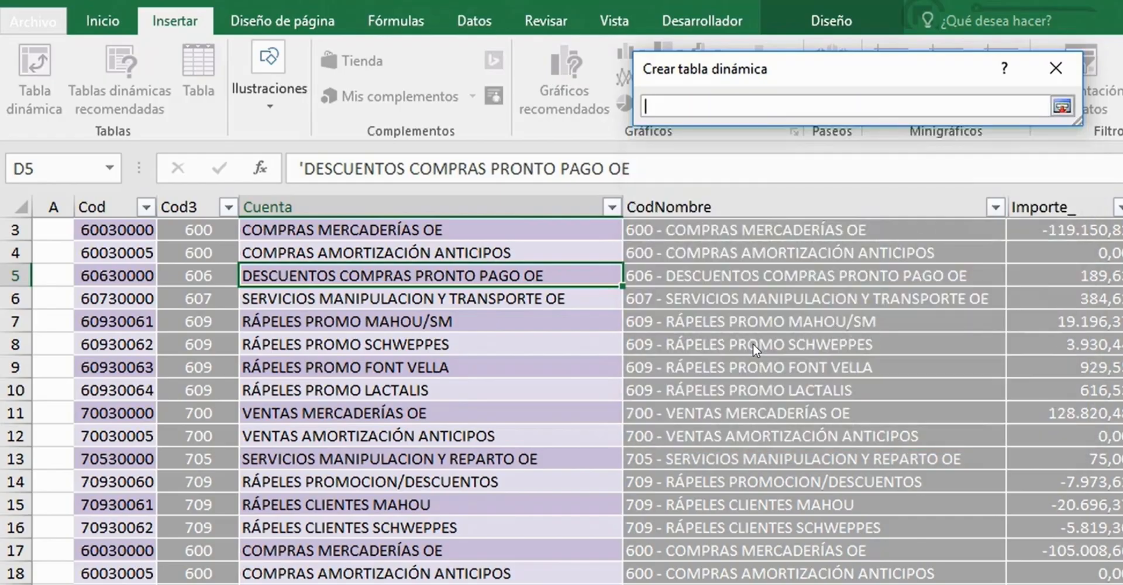
type("Ejercicio!")
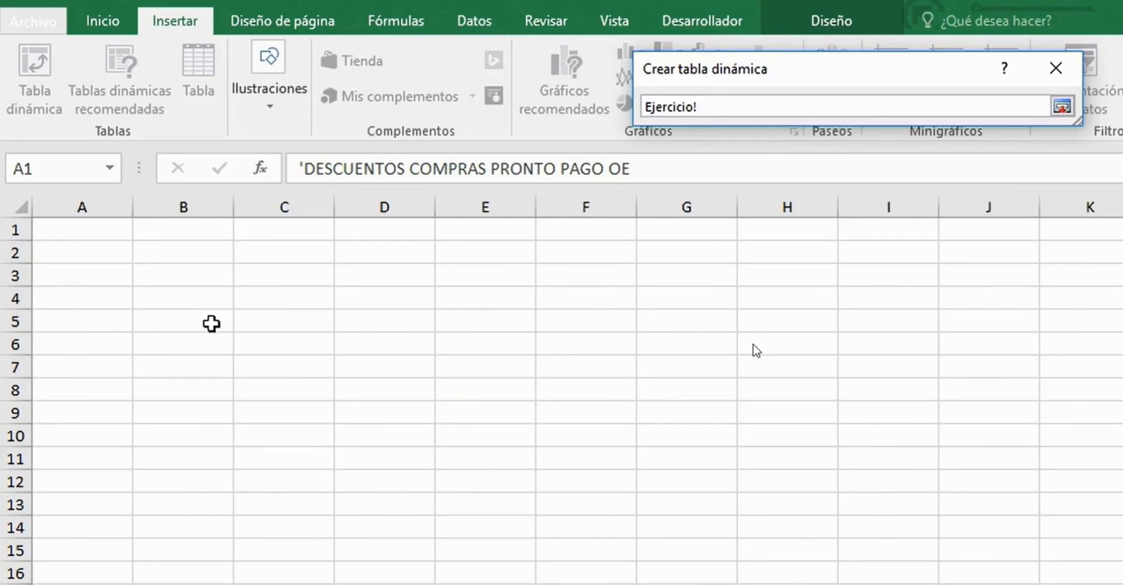
left_click(214, 318)
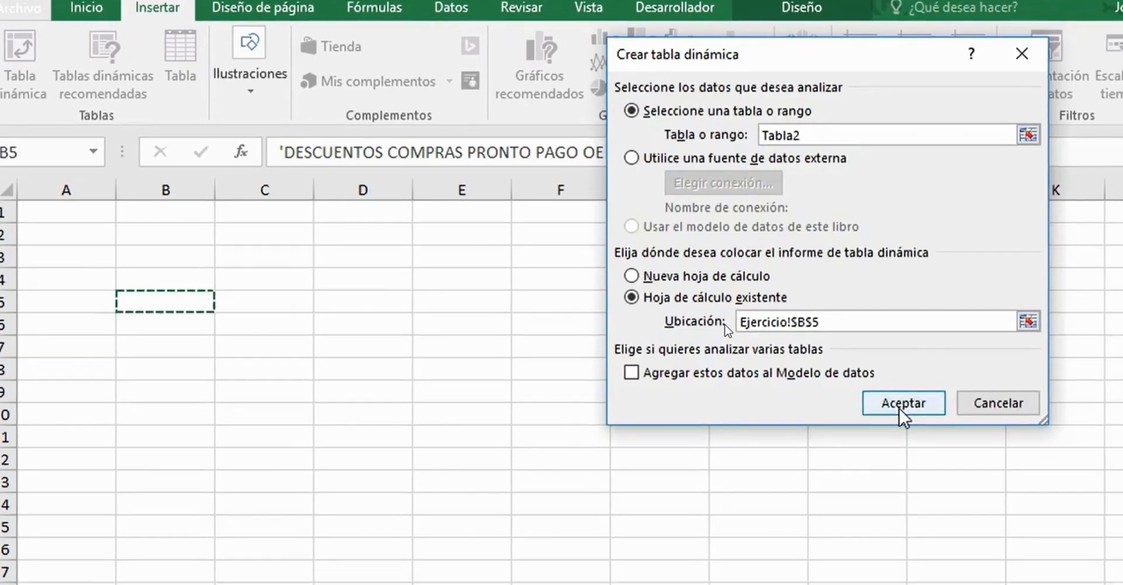
left_click(935, 424)
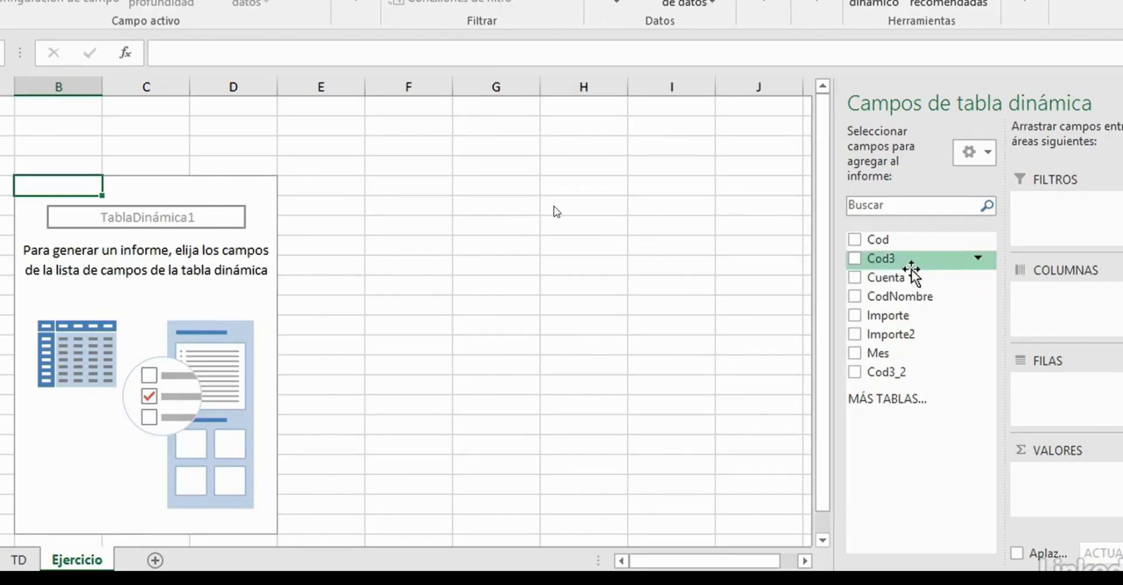
- Lay out the pivot table with Cuenta as rows, Mes as columns and Importe2 as values
left_click_drag(906, 279, 1057, 386)
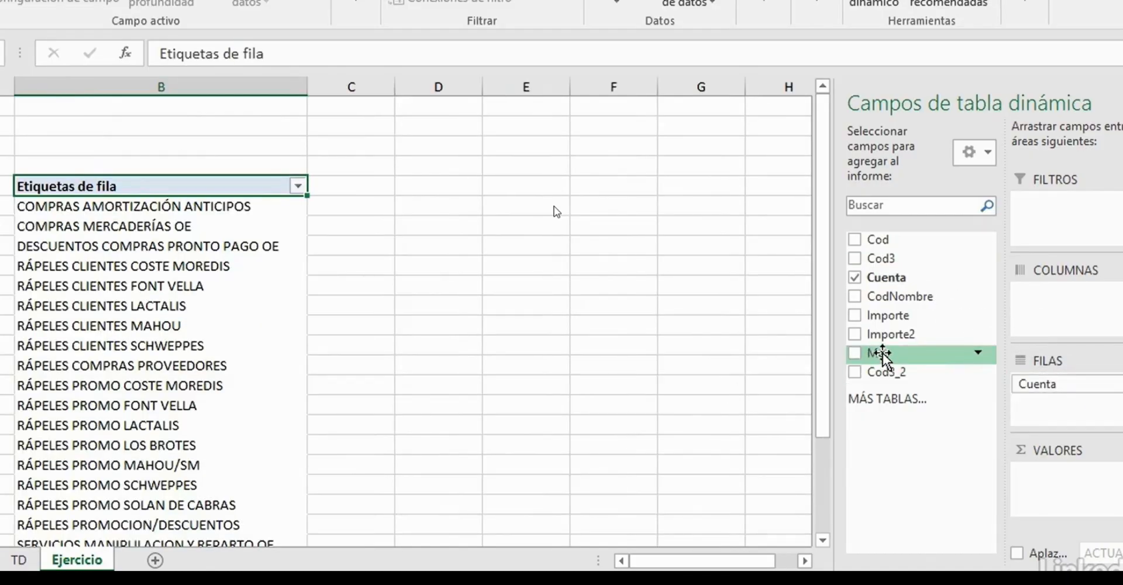
left_click_drag(884, 353, 1070, 298)
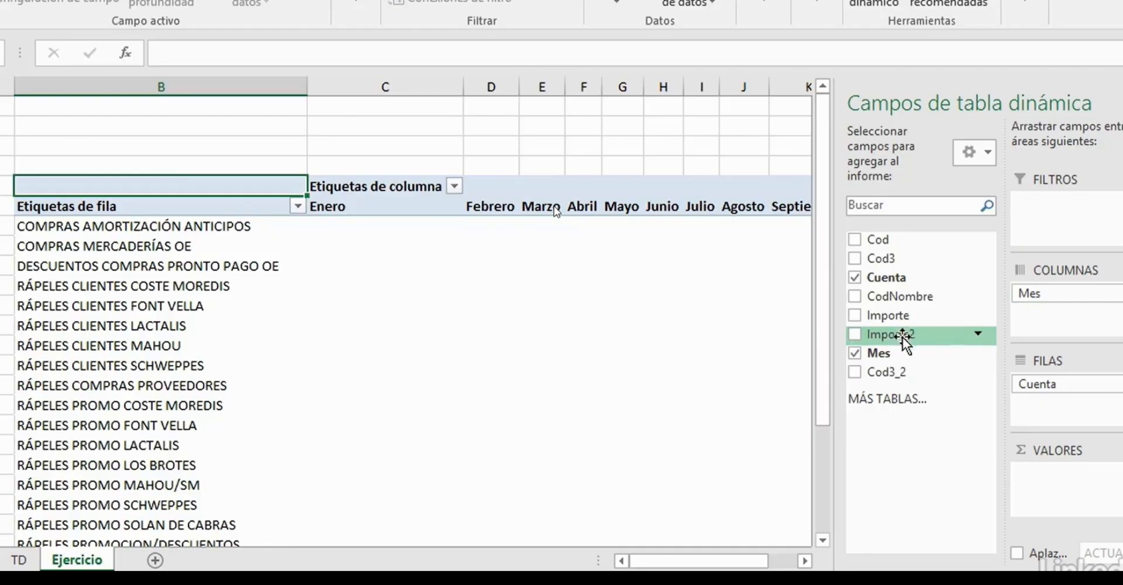
left_click_drag(904, 336, 1074, 473)
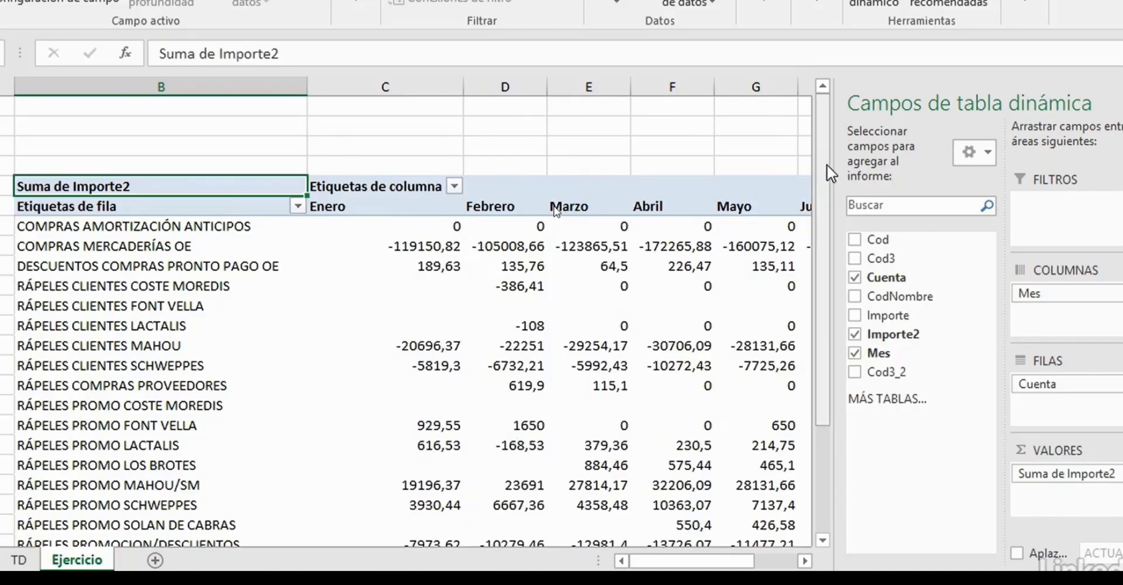
- Look through the account rows and group COMPRAS AMORTIZACIÓN ANTICIPOS with COMPRAS MERCADERÍAS OE
left_click_drag(829, 171, 829, 286)
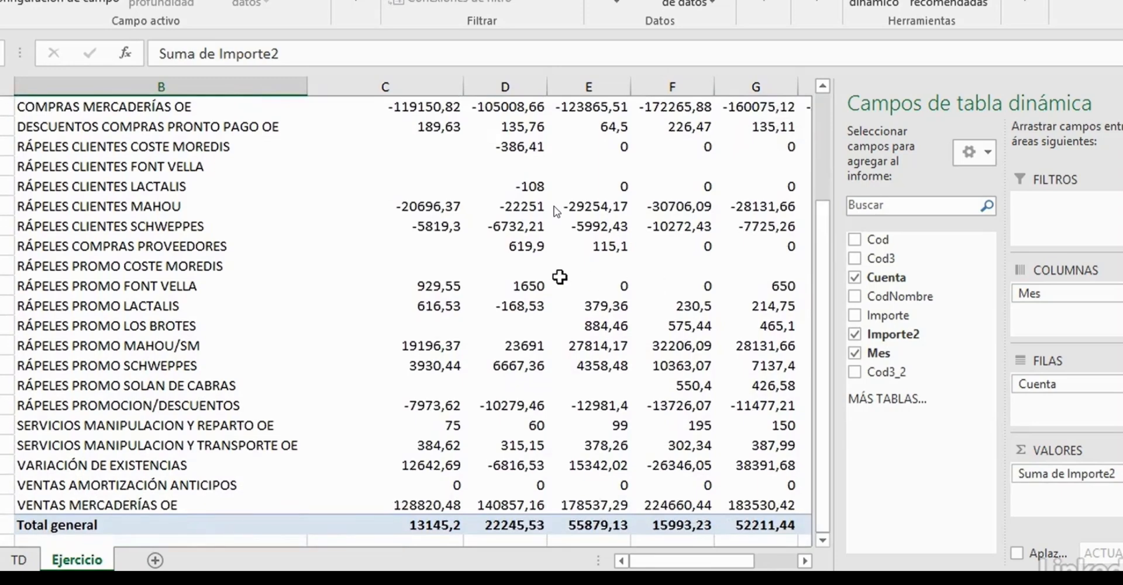
scroll(560, 275, "down", 1)
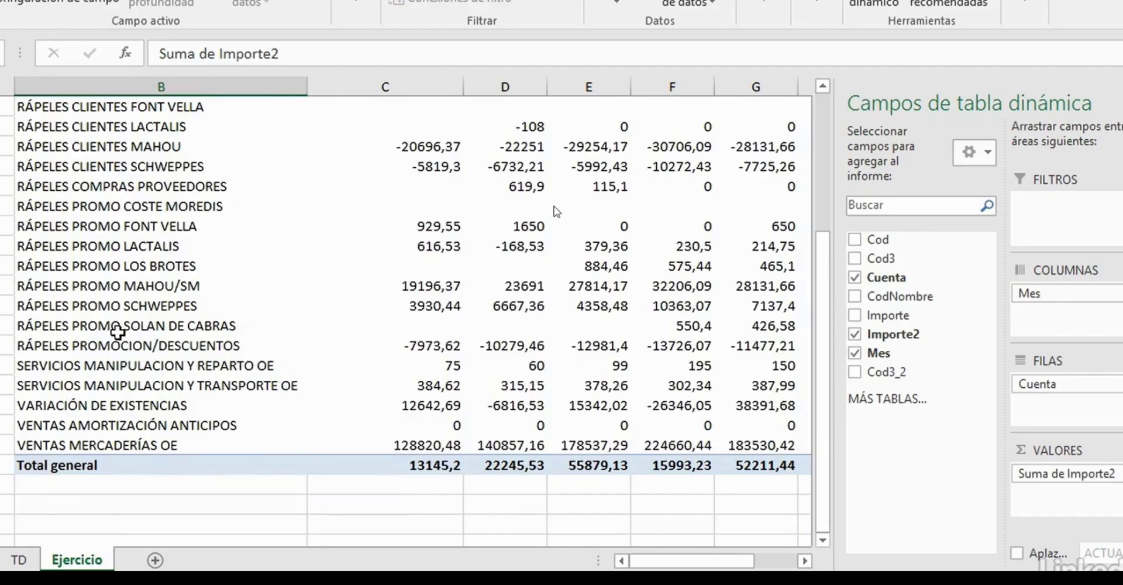
scroll(57, 345, "up", 1)
scroll(57, 345, "up", 3)
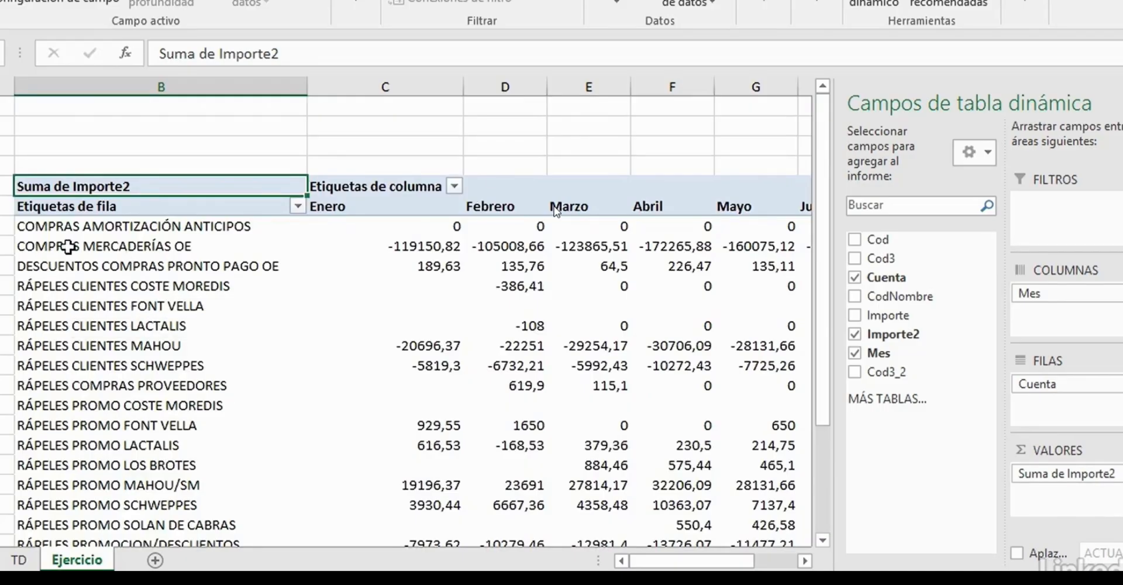
left_click_drag(26, 225, 28, 239)
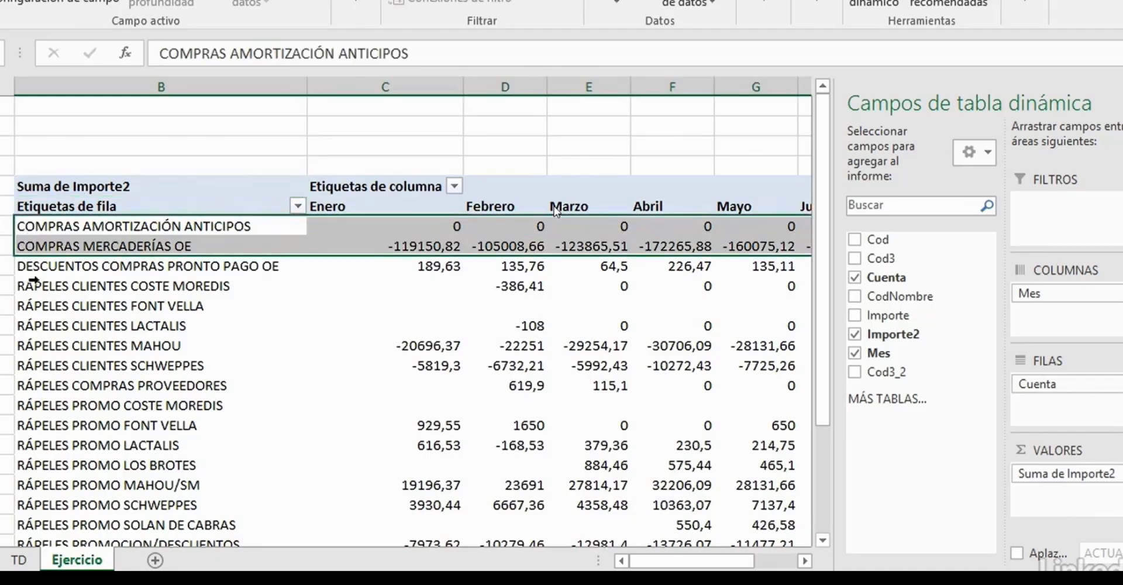
left_click(57, 279)
left_click(86, 277)
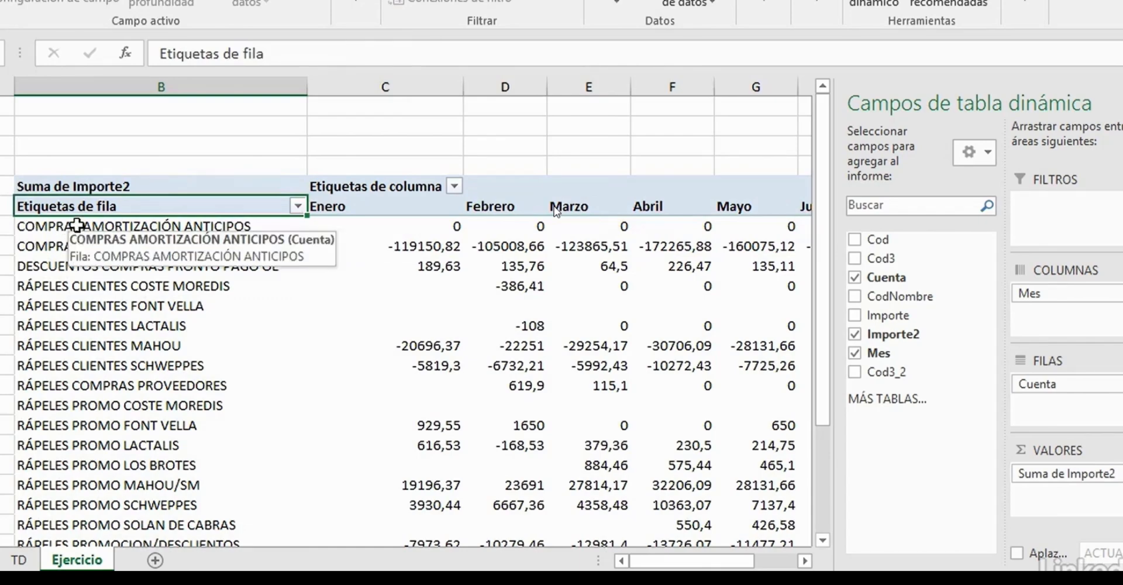
left_click_drag(77, 226, 80, 238)
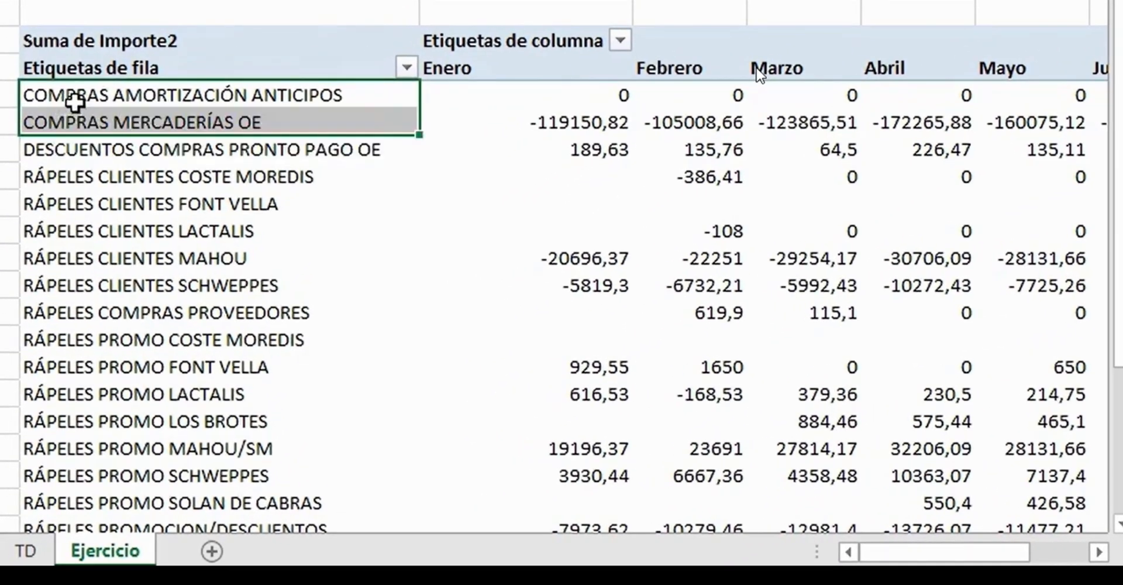
right_click(75, 101)
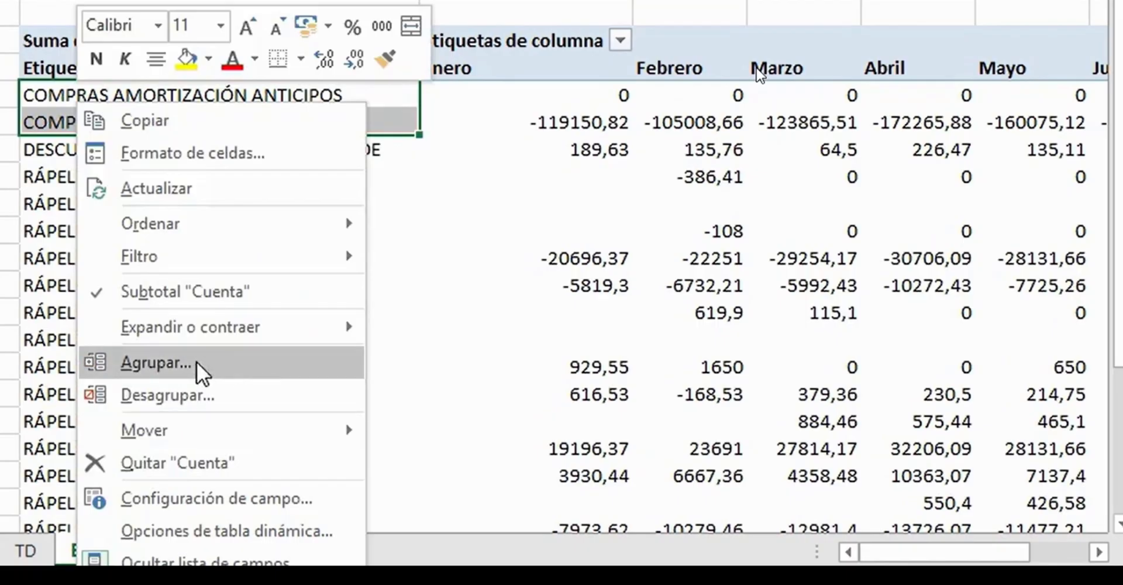
left_click(164, 364)
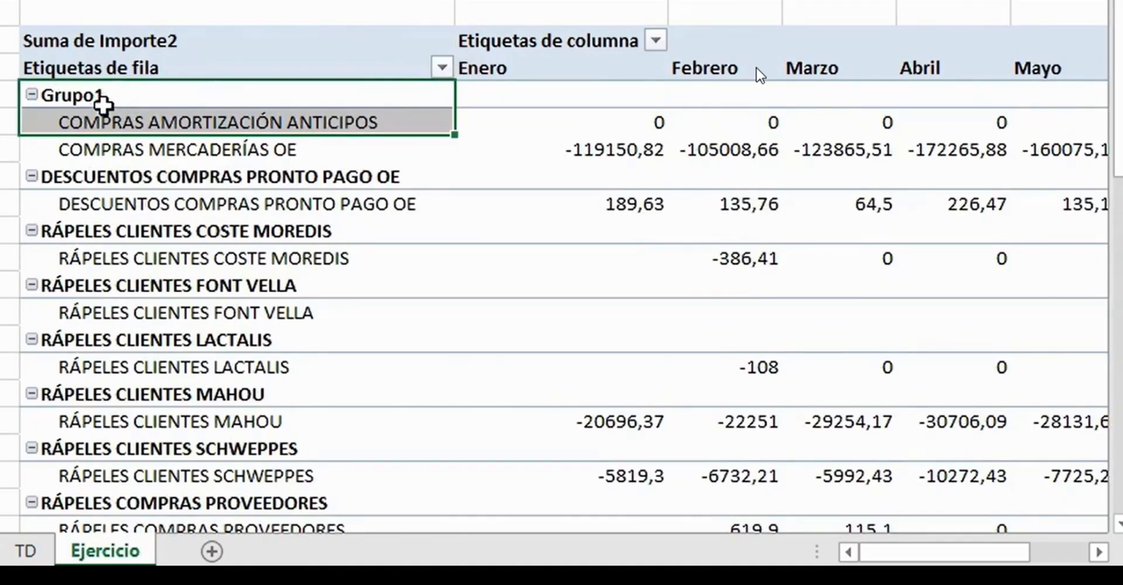
- Rename the group holding the two purchase accounts as COMPRAS
left_click(78, 93)
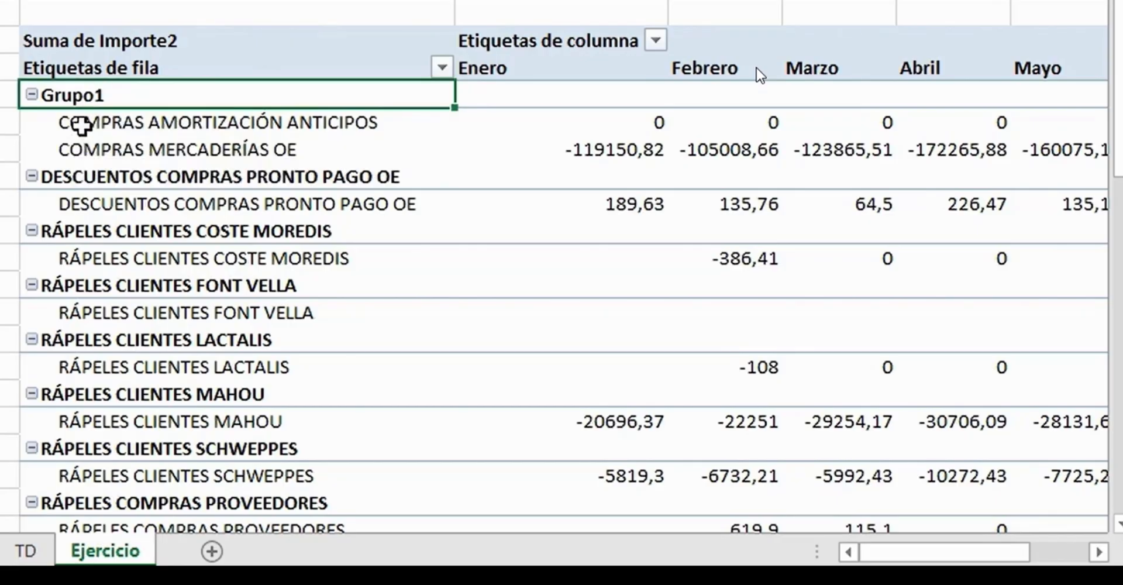
type("C")
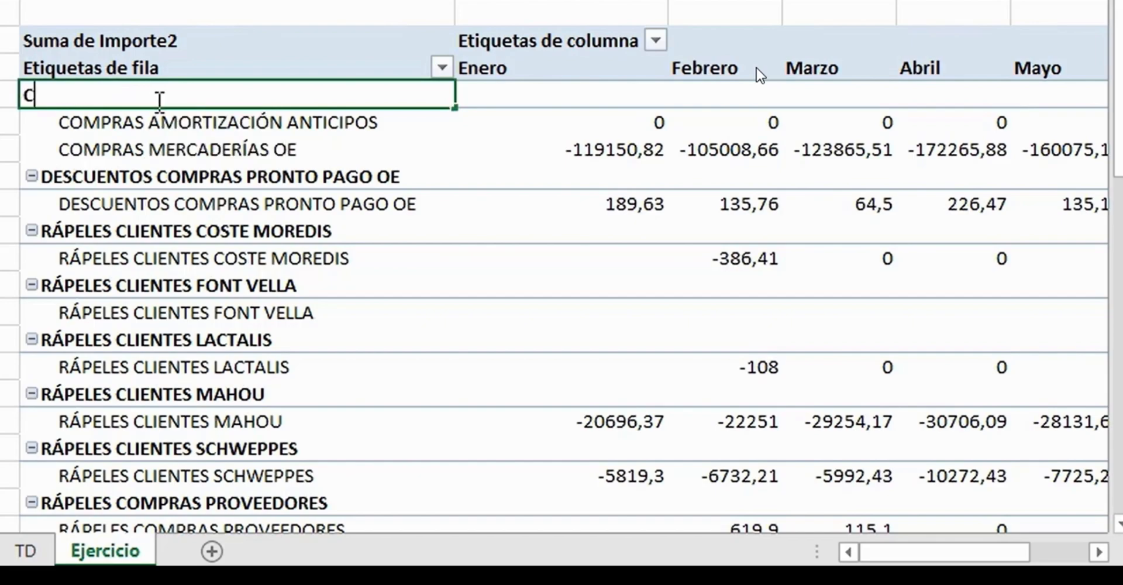
type("OMPRAS")
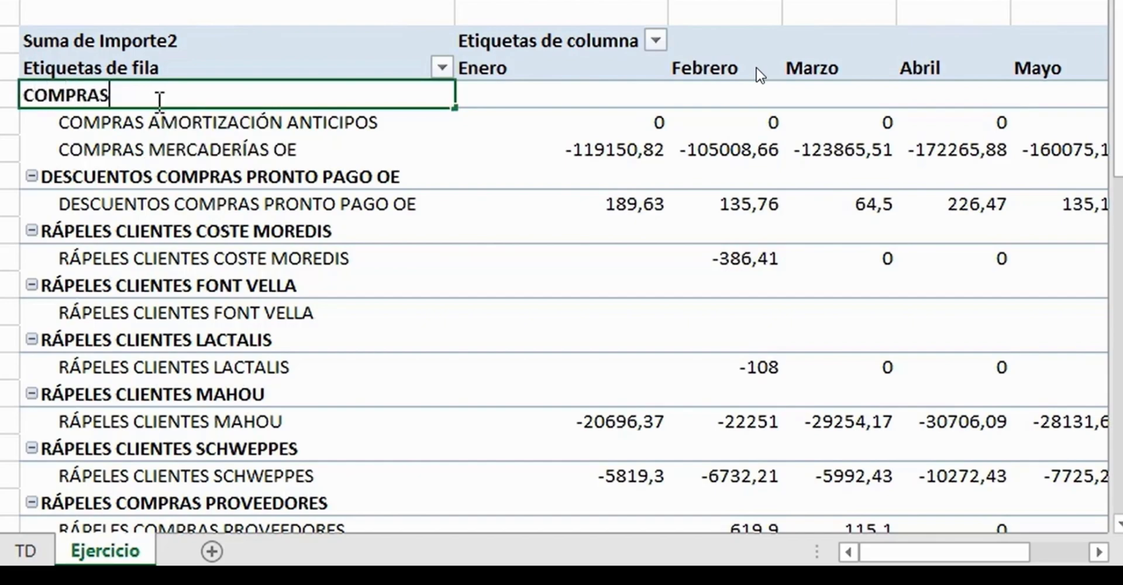
key("Return")
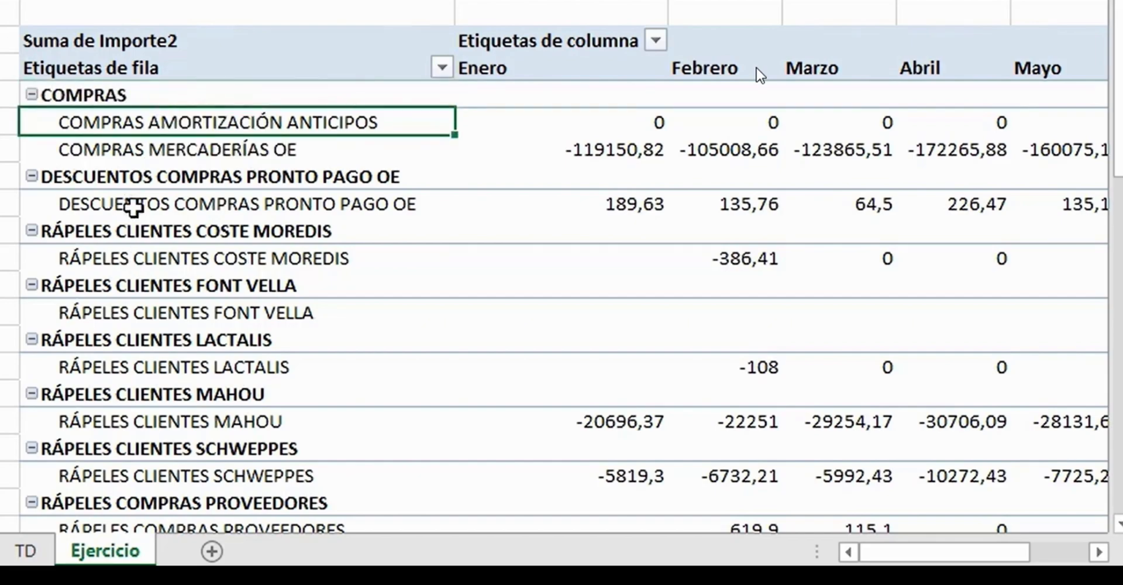
- Group all accounts from DESCUENTOS COMPRAS PRONTO PAGO OE through RÁPELES PROMOCION/DESCUENTOS
scroll(122, 178, "down", 1)
scroll(122, 179, "down", 4)
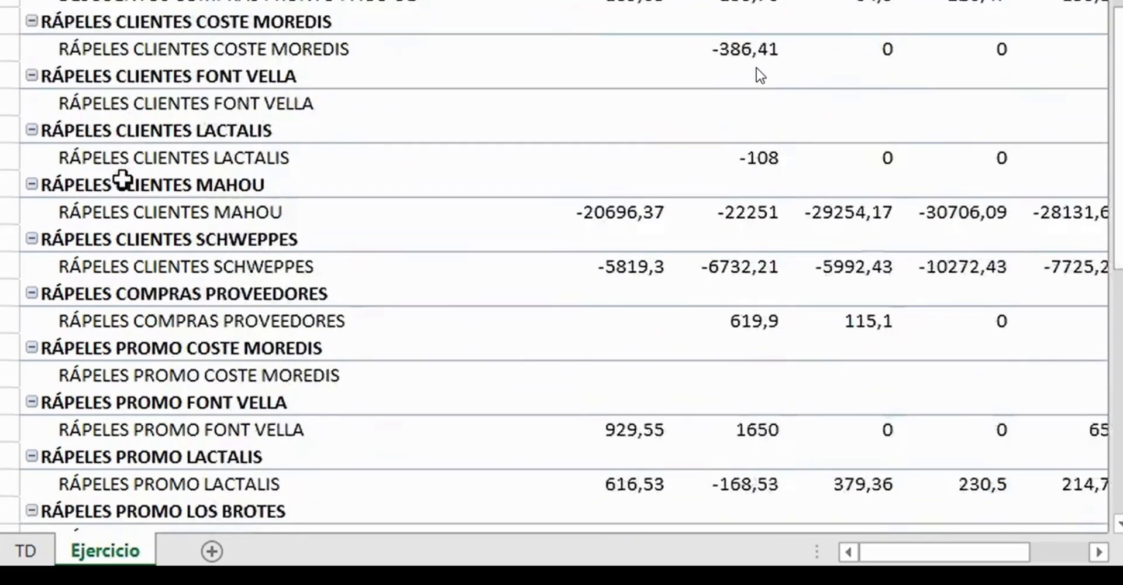
scroll(123, 178, "down", 4)
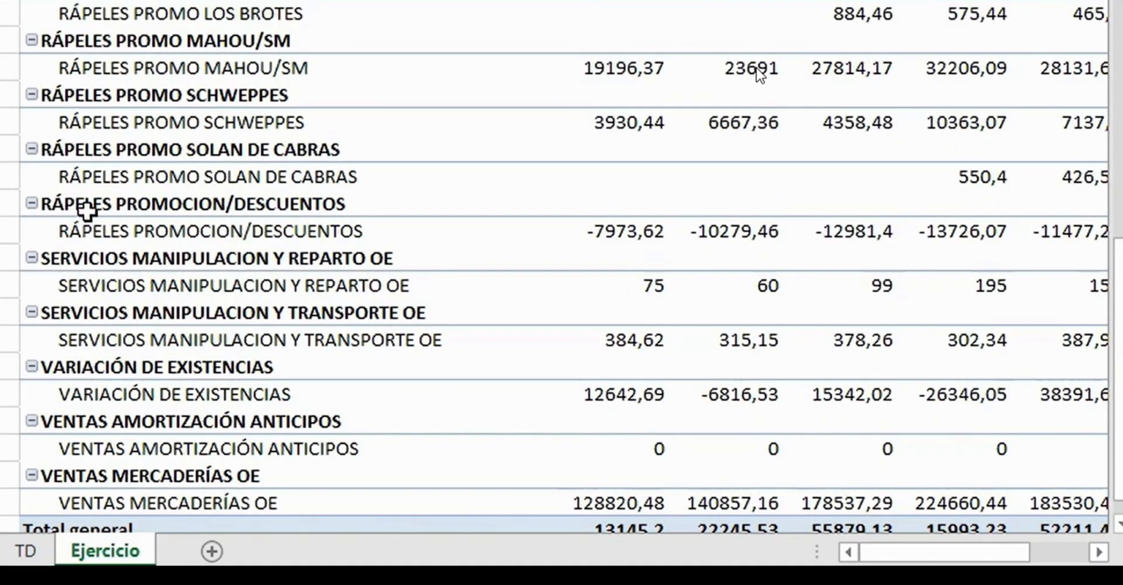
left_click_drag(64, 205, 115, 91)
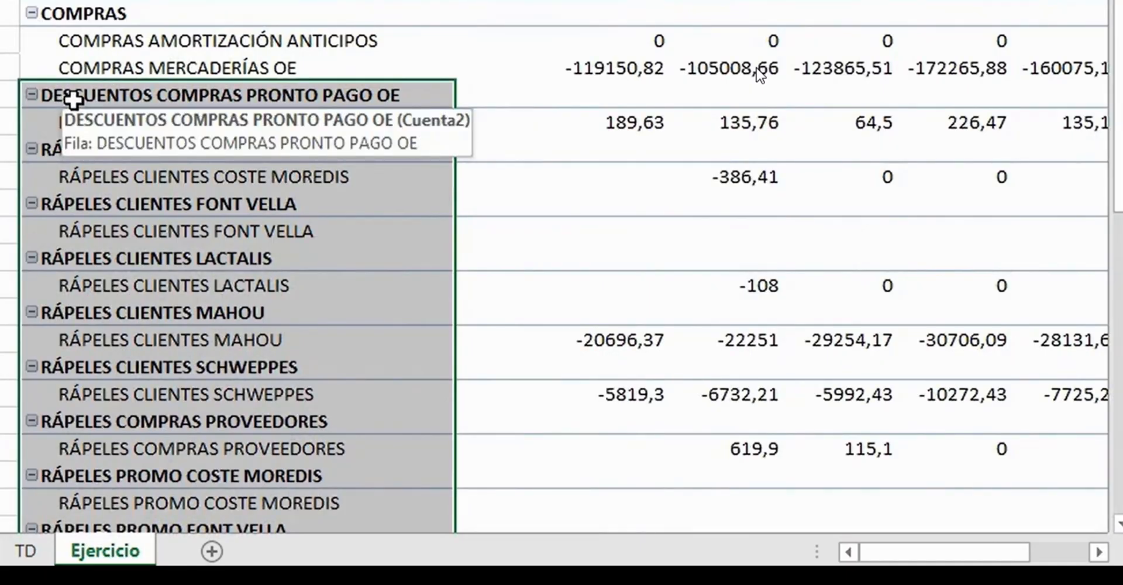
right_click(74, 104)
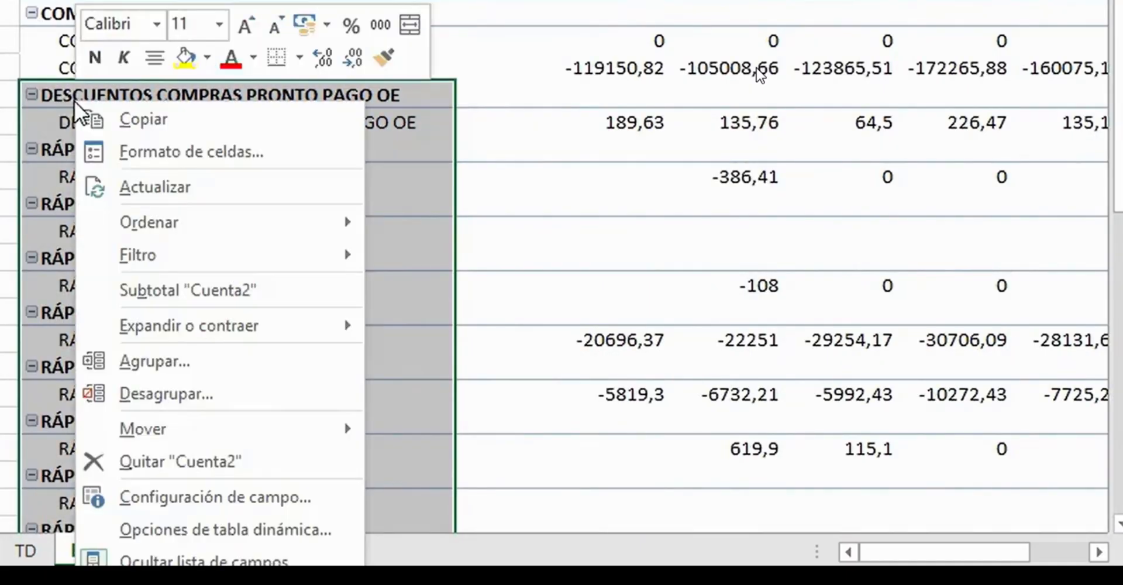
left_click(249, 363)
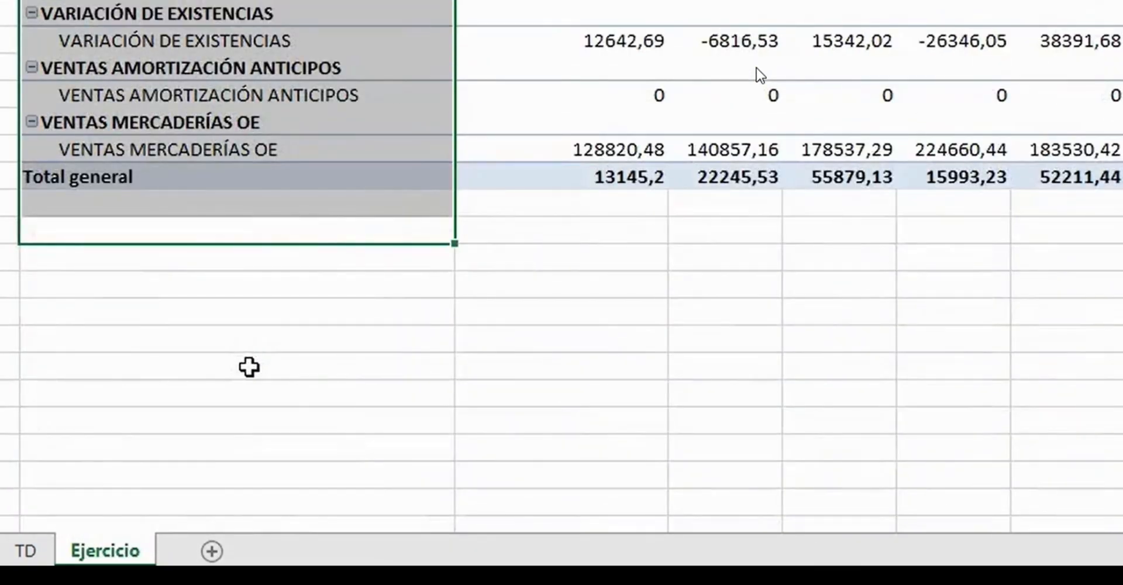
- Rename the group holding the discount and rebate accounts as DESCUENTOS Y RÁPELES
scroll(249, 363, "up", 9)
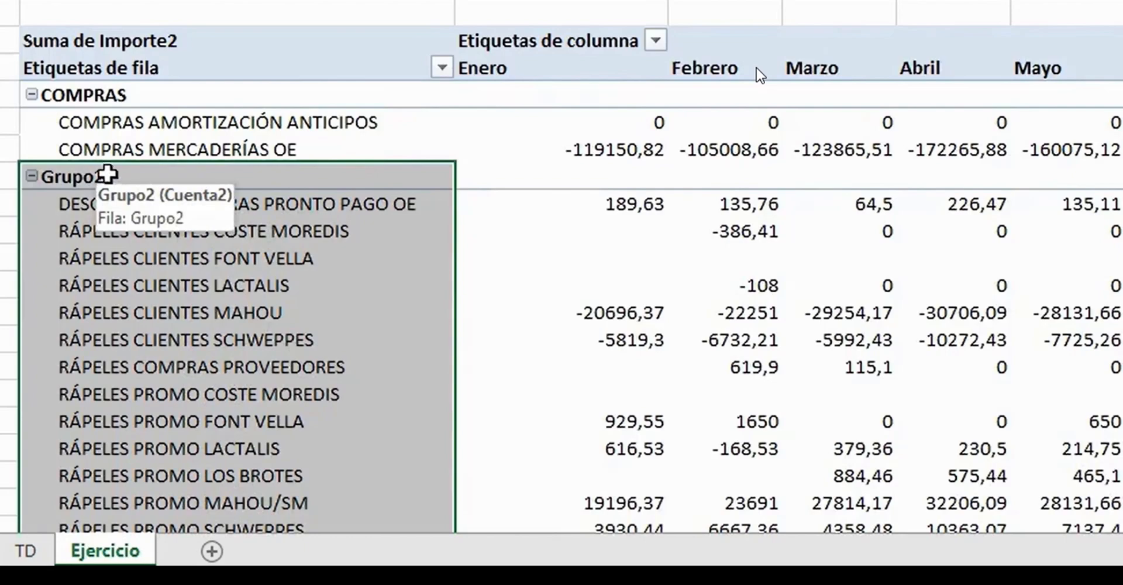
left_click(107, 174)
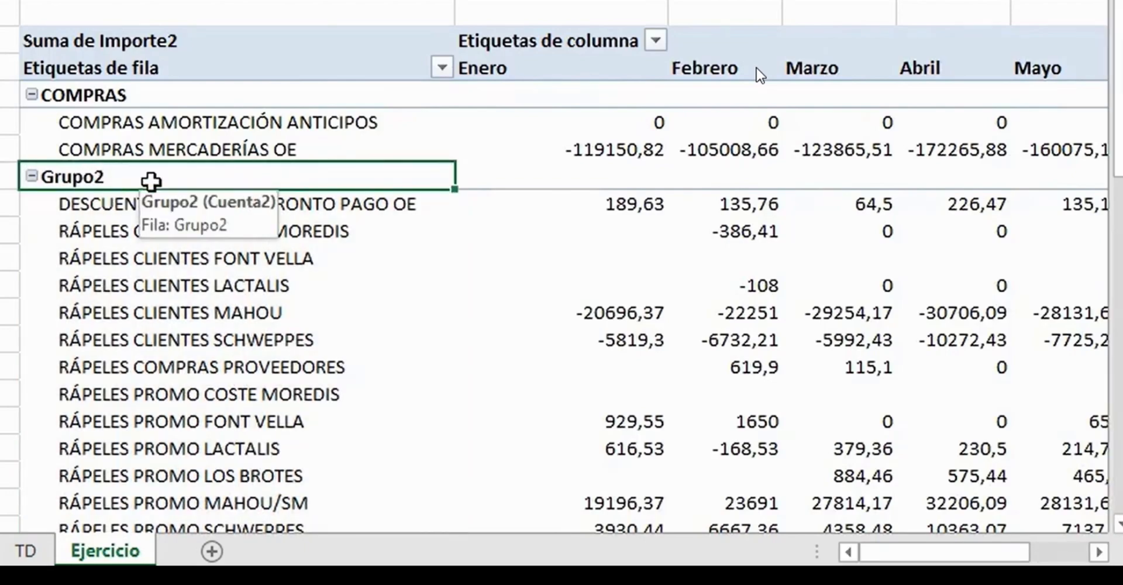
type("DESCUENTOS")
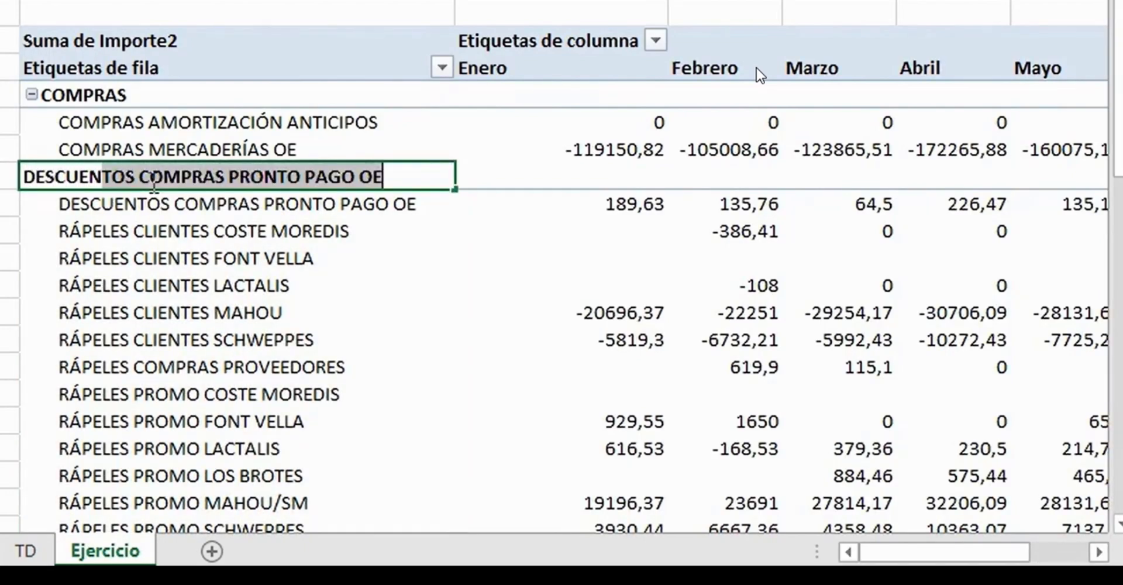
type(" Y RÁ")
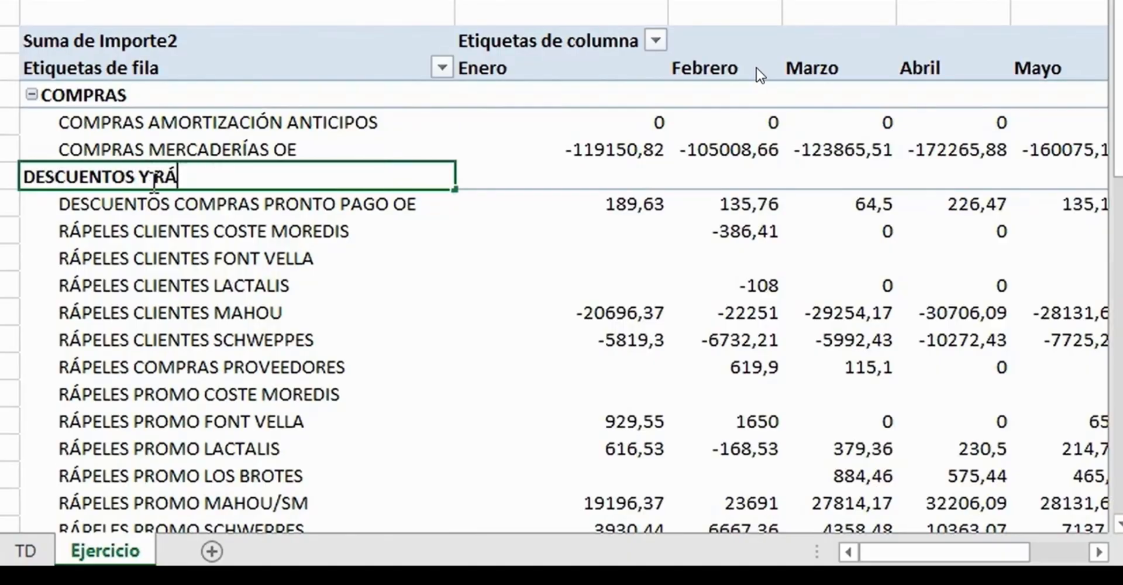
type("PELES")
key("Return")
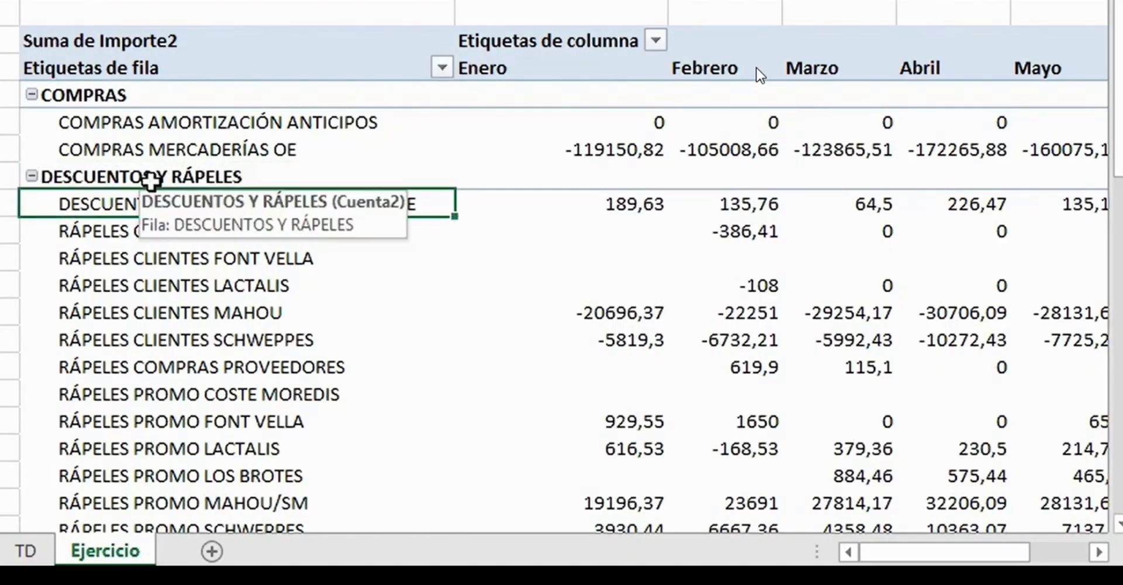
- Group the SERVICIOS MANIPULACION Y REPARTO OE and SERVICIOS MANIPULACION Y TRANSPORTE OE accounts together
scroll(151, 181, "down", 5)
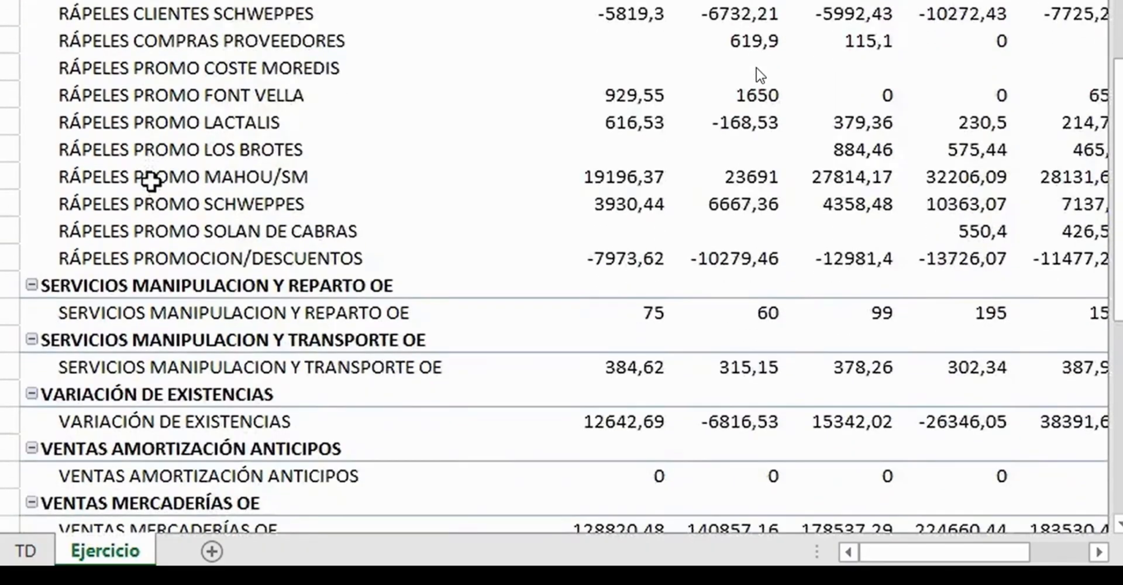
scroll(151, 181, "down", 1)
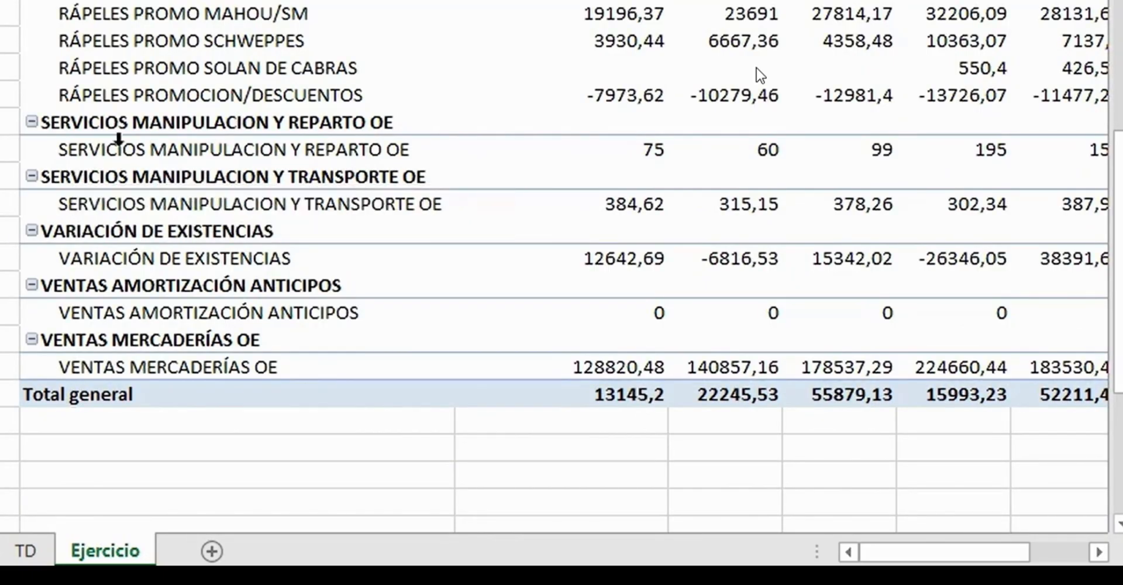
left_click_drag(62, 124, 74, 199)
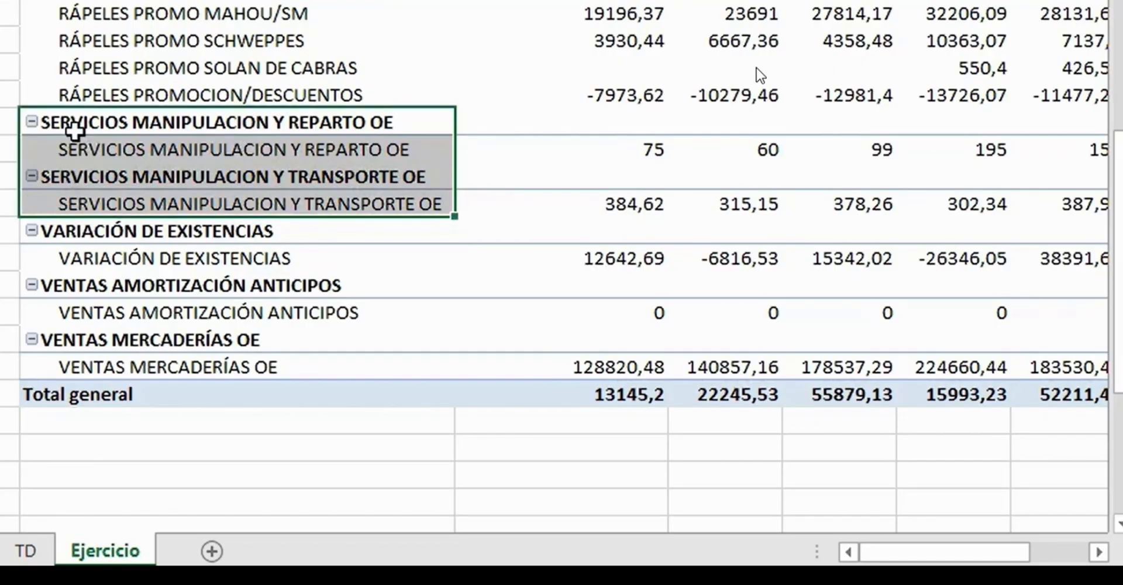
right_click(77, 138)
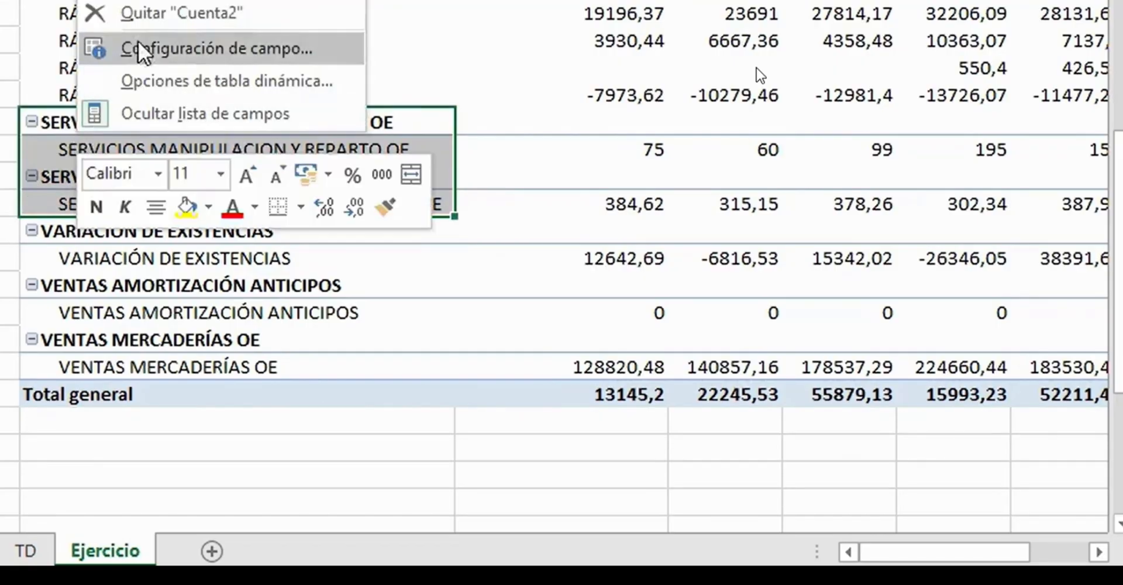
left_click(147, 1)
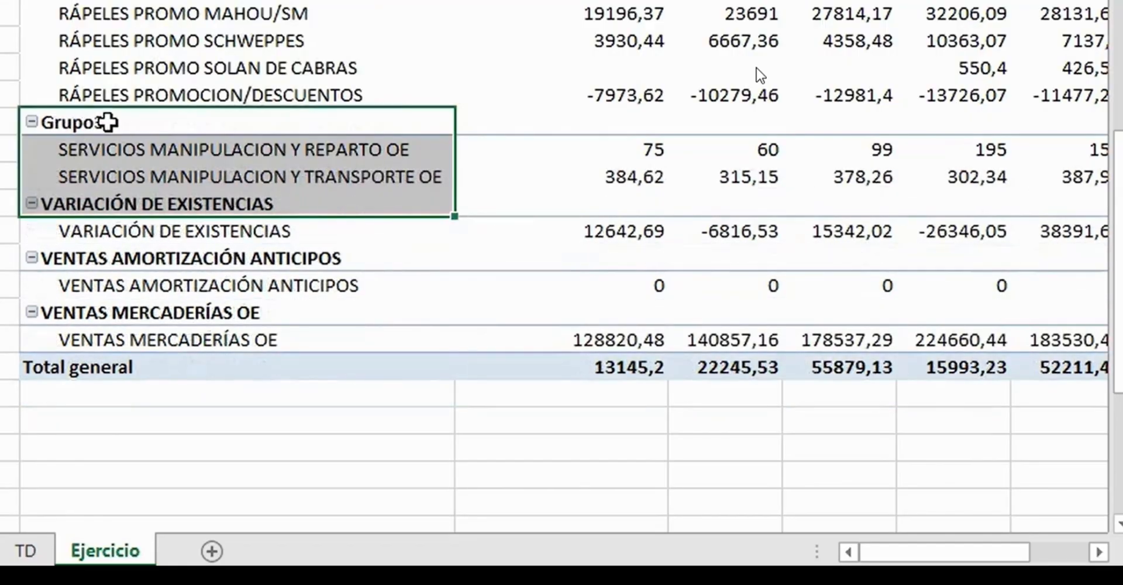
- Rename the group holding the two service accounts as SERVICIOS
left_click(108, 122)
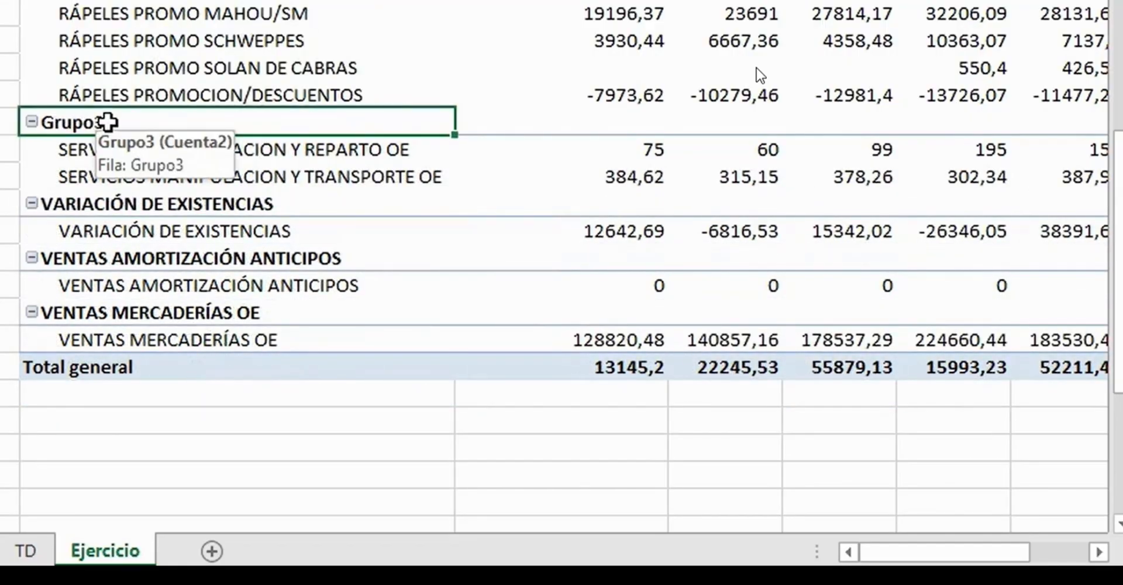
type("SERVICIOS")
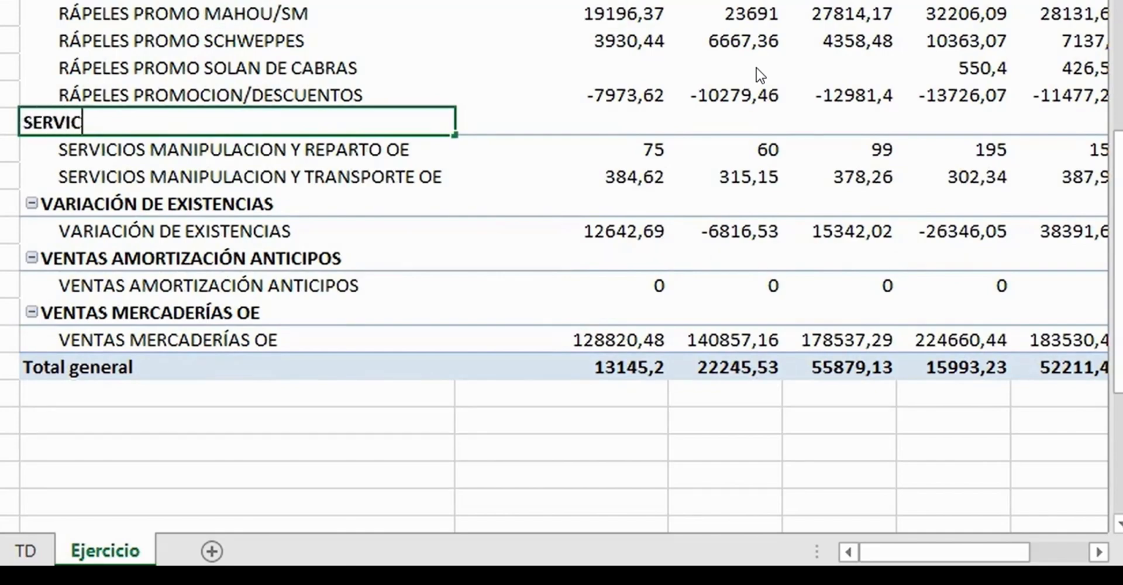
key("Return")
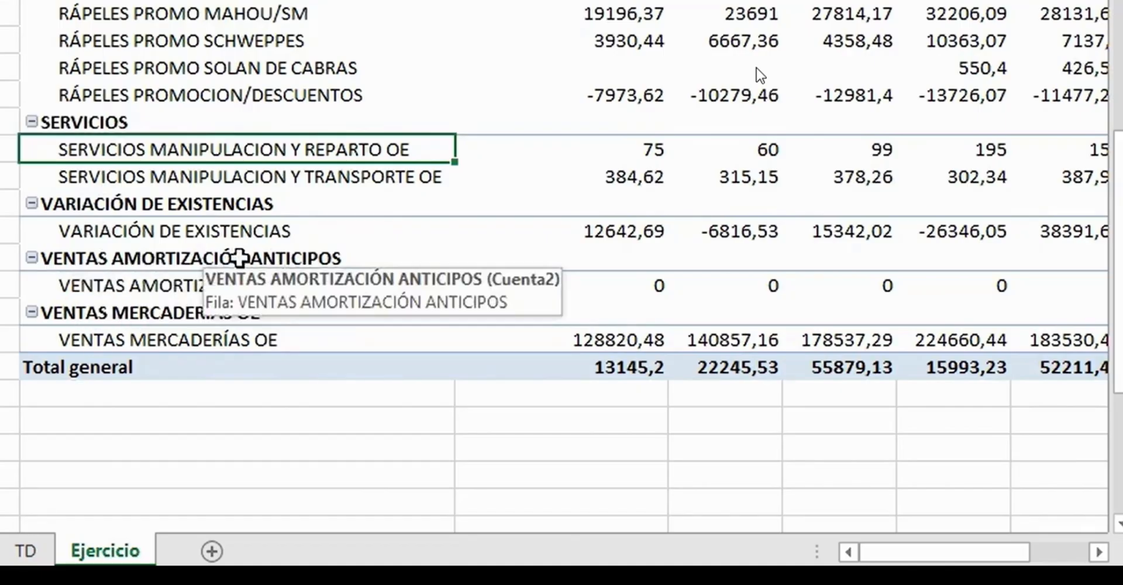
- Group the VENTAS AMORTIZACIÓN ANTICIPOS and VENTAS MERCADERÍAS OE accounts together
left_click(73, 257)
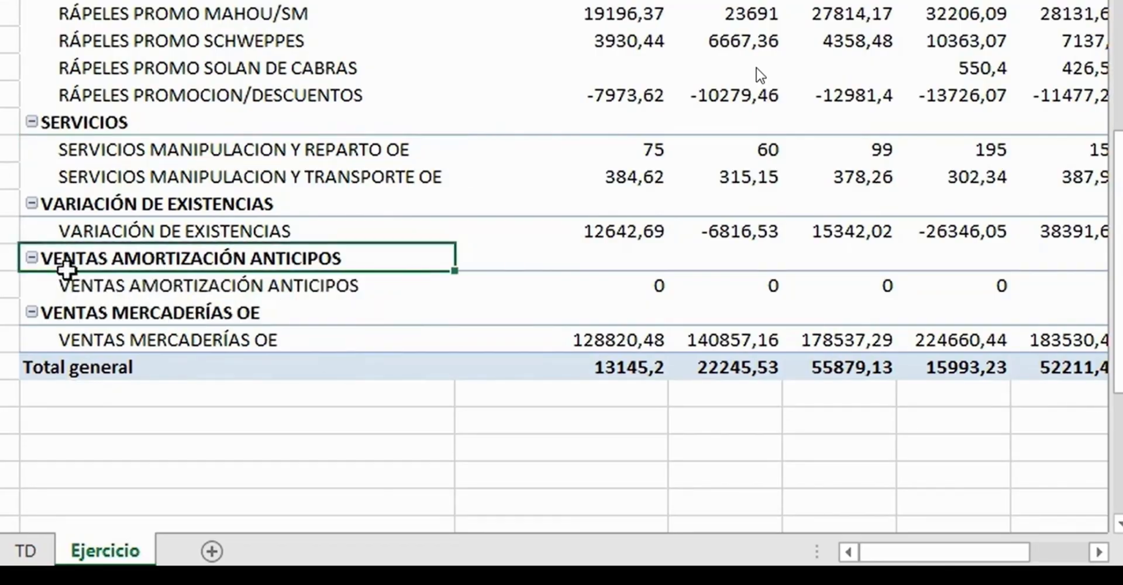
left_click_drag(47, 263, 72, 336)
right_click(85, 294)
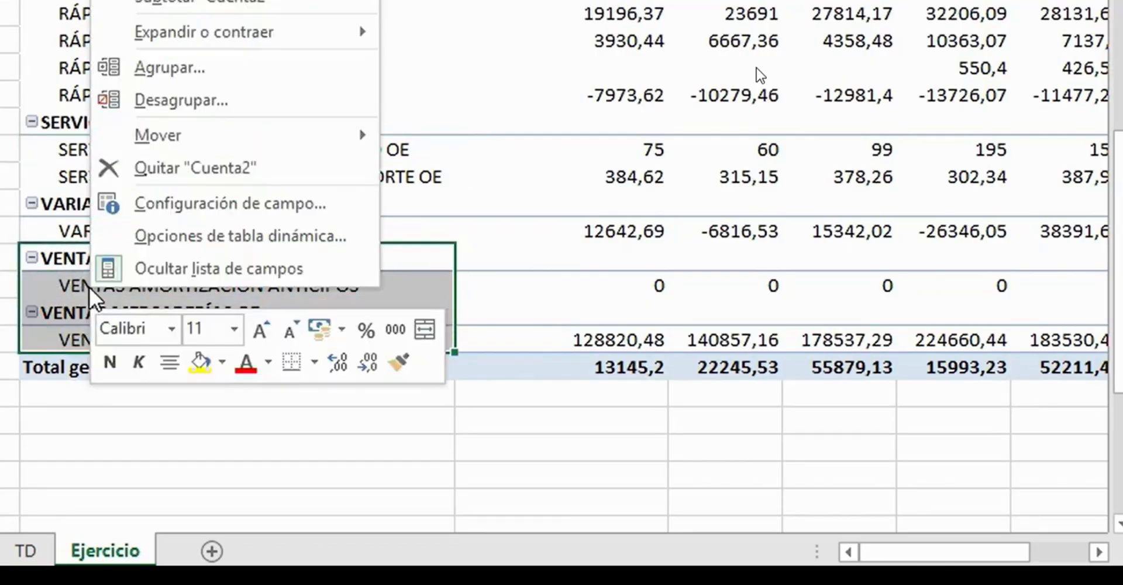
left_click(210, 70)
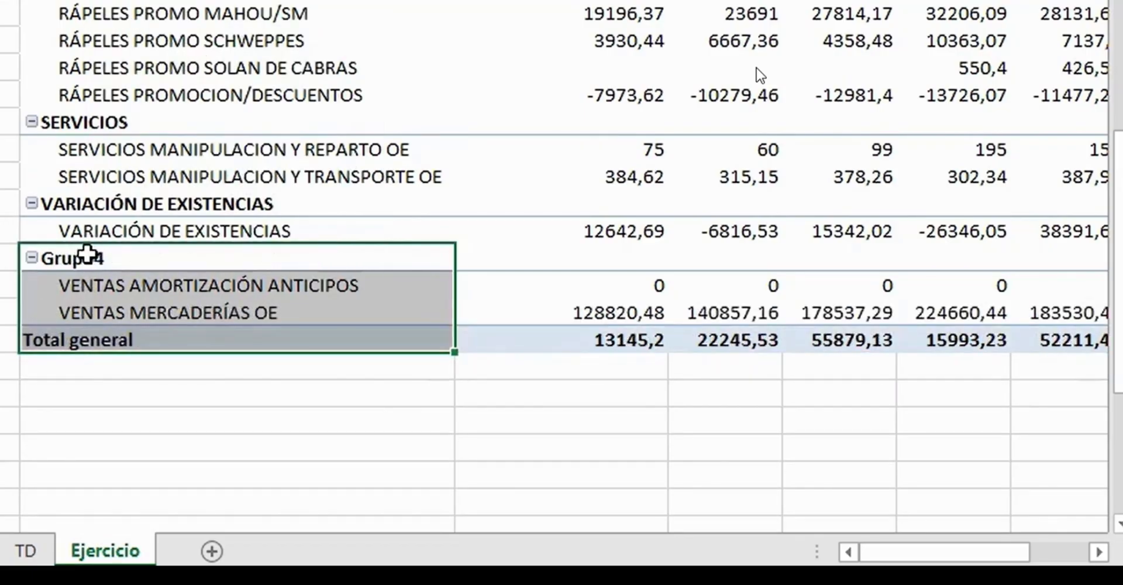
- Rename the group holding the two sales accounts as VENTAS
left_click(87, 258)
mouse_move(705, 240)
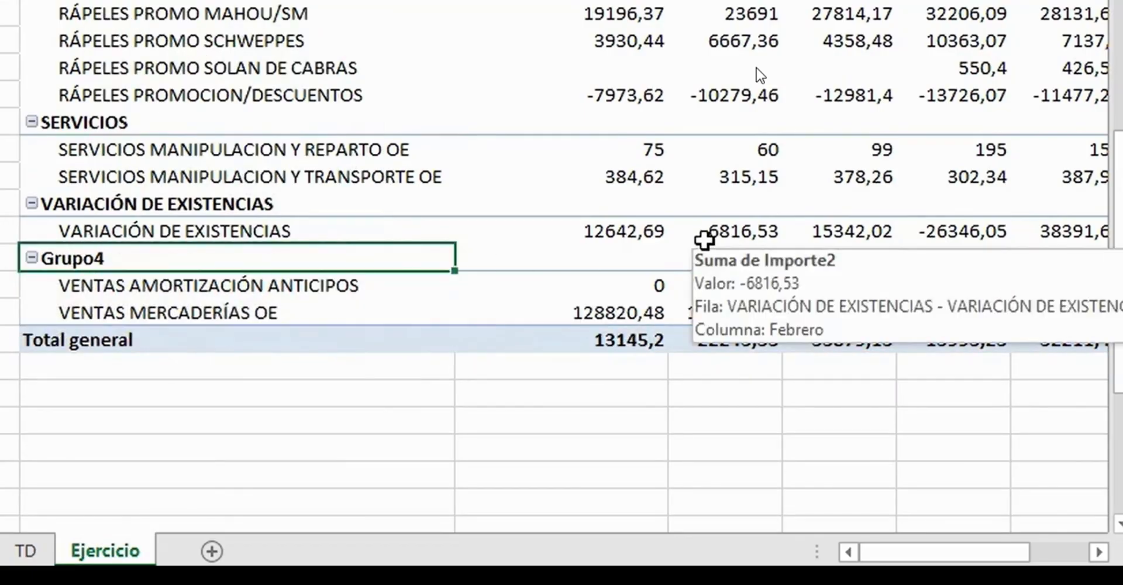
type("VE")
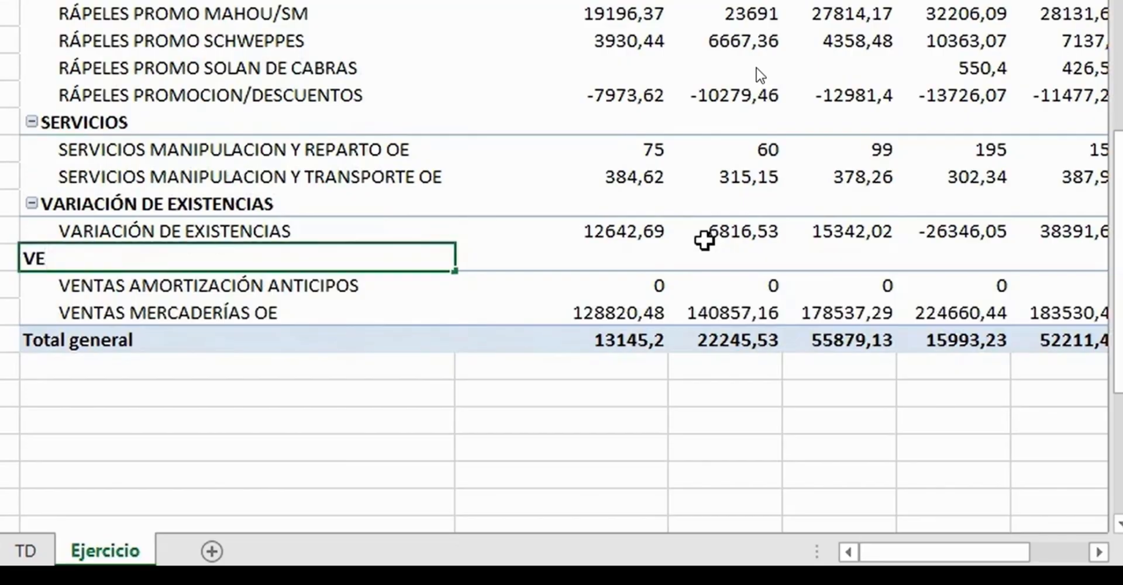
type("NTAS")
key("Return")
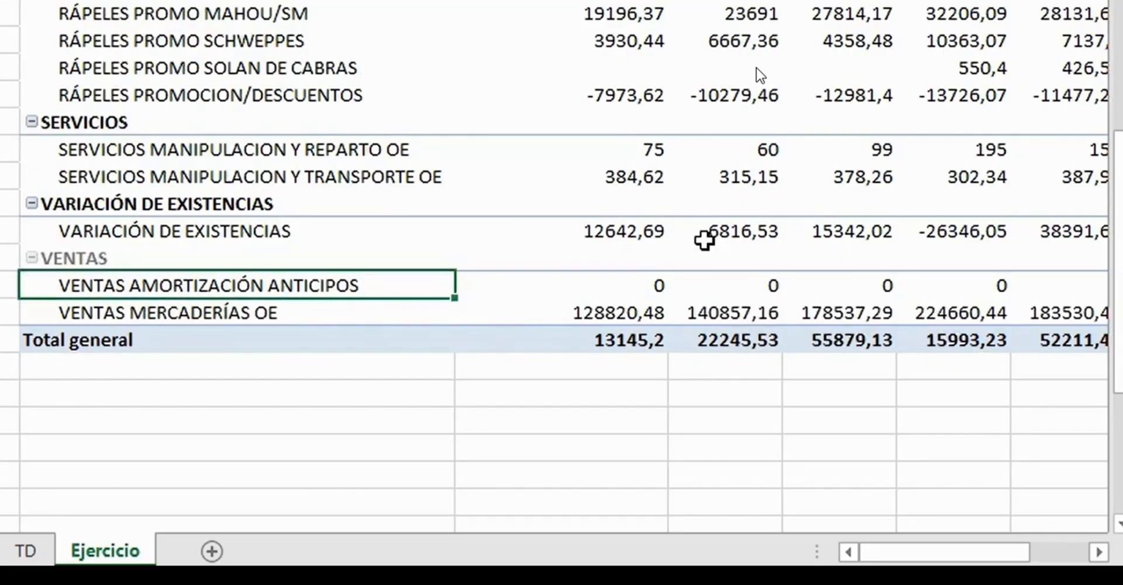
- Collapse the entire Cuenta2 field so the pivot table shows only one summary row per account group
scroll(238, 155, "up", 5)
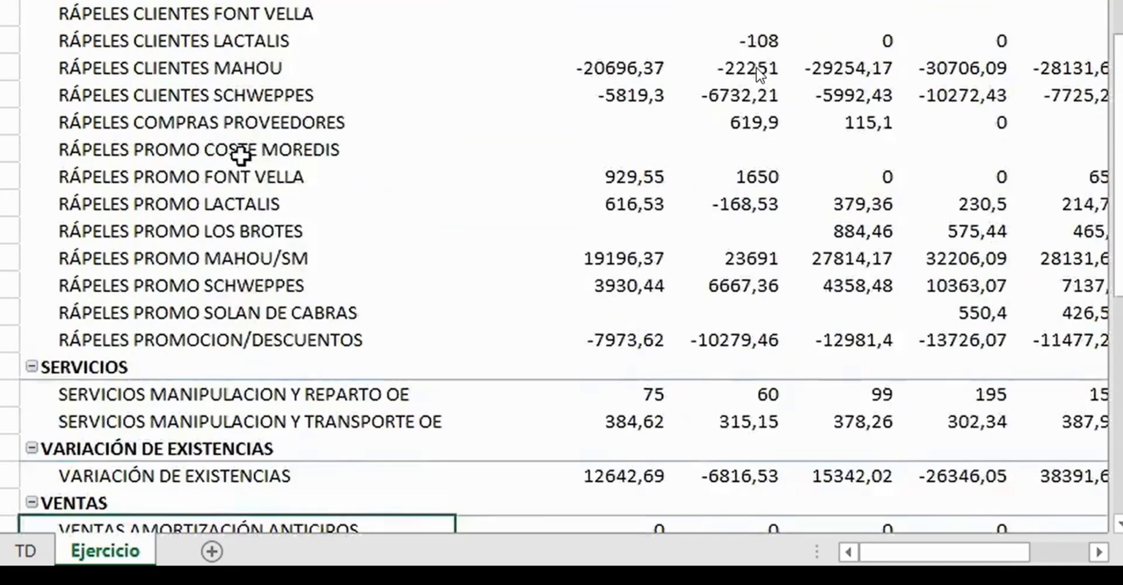
scroll(239, 156, "down", 3)
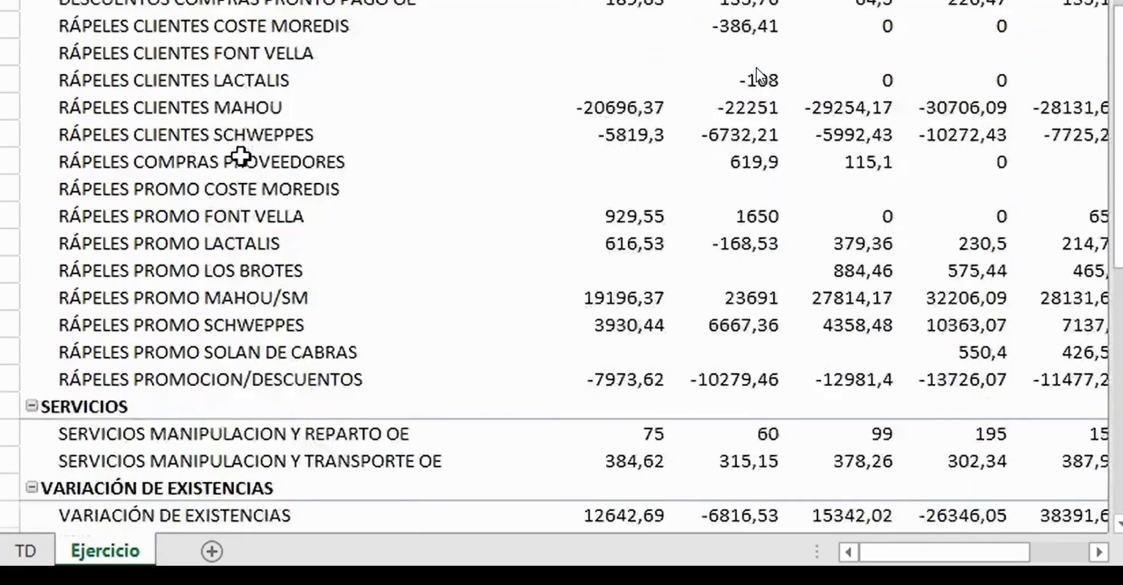
scroll(240, 155, "up", 4)
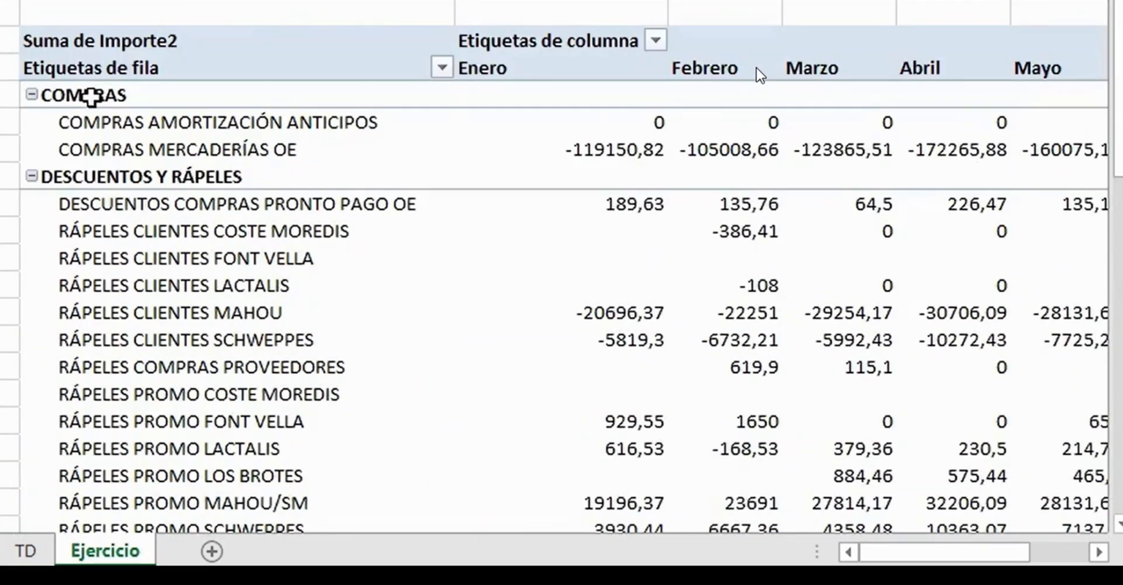
left_click(91, 95)
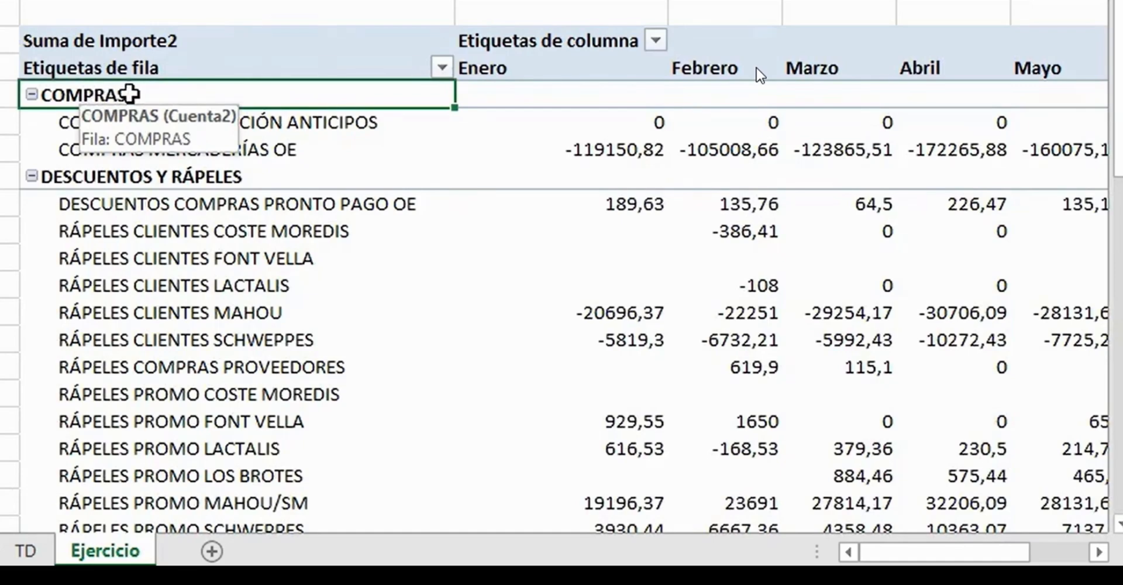
right_click(94, 97)
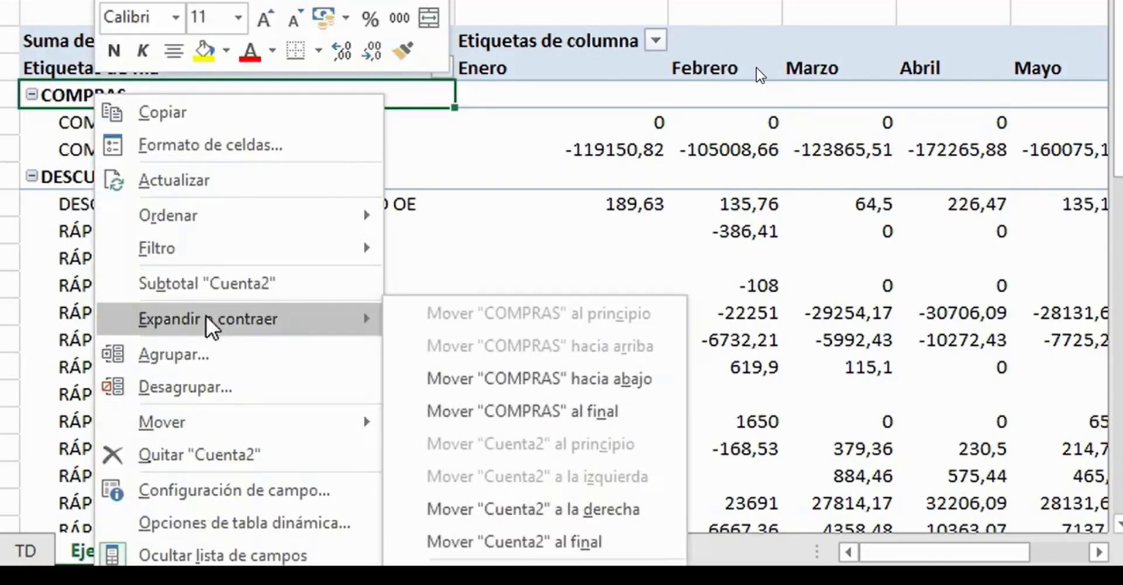
mouse_move(206, 320)
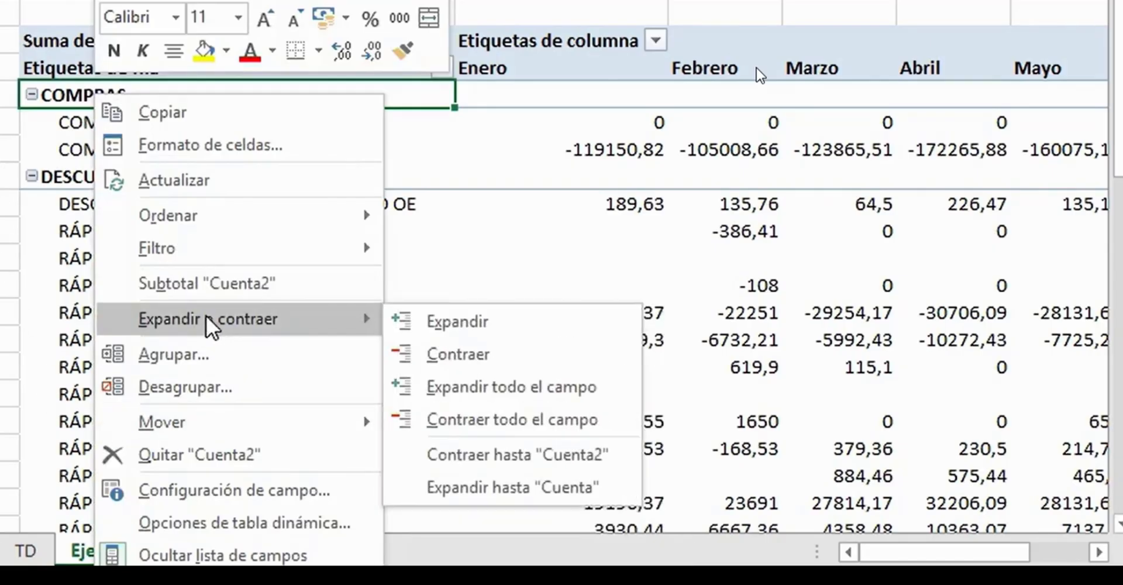
left_click(515, 421)
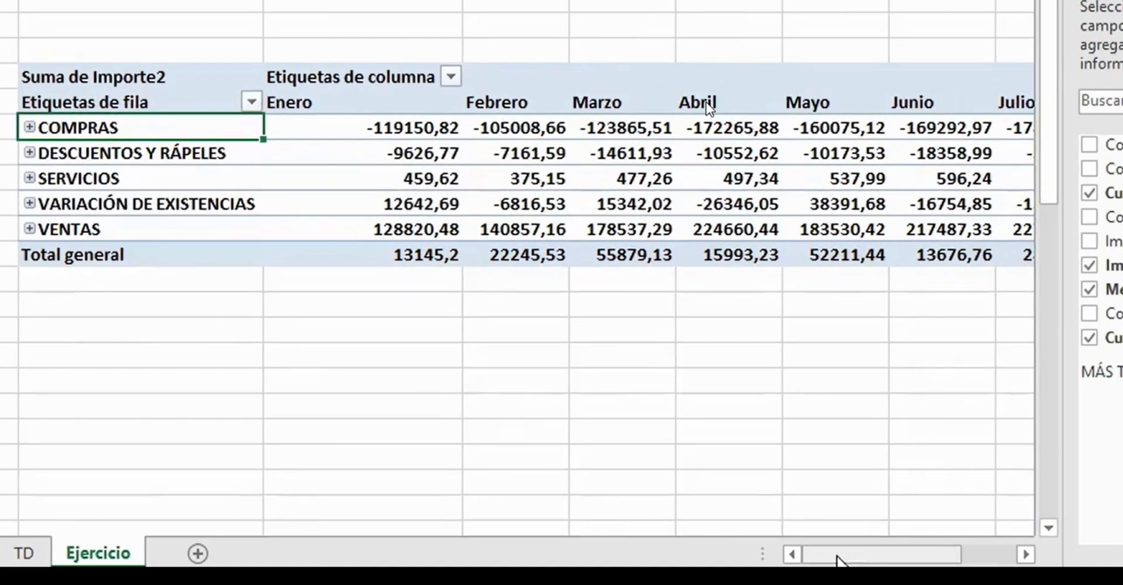
- Close the pivot table field list to make room for all the month columns
mouse_move(837, 556)
left_mouse_down()
mouse_move(892, 555)
mouse_move(849, 553)
left_mouse_up()
left_click_drag(641, 564, 631, 564)
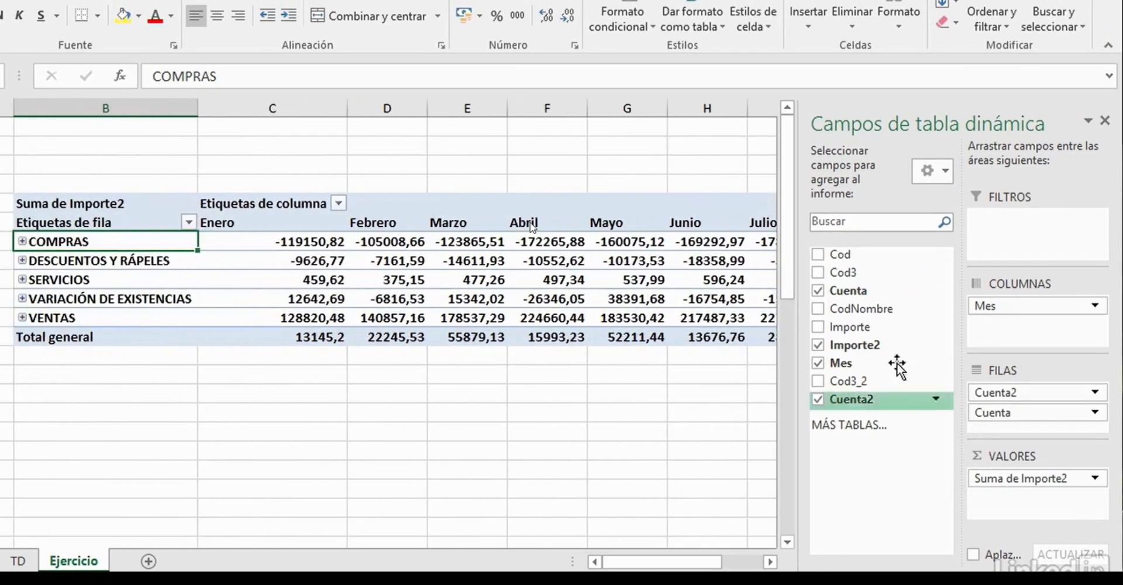
left_click(1106, 121)
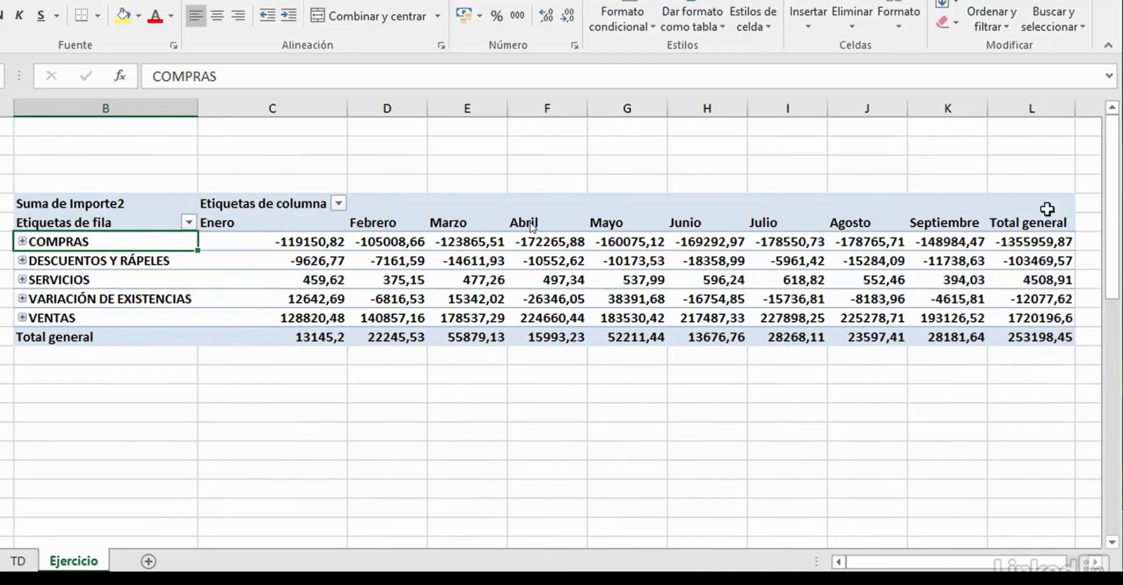
left_click_drag(880, 563, 883, 565)
- Move the VENTAS group row above COMPRAS so it is the first category in the pivot table
left_click(21, 314)
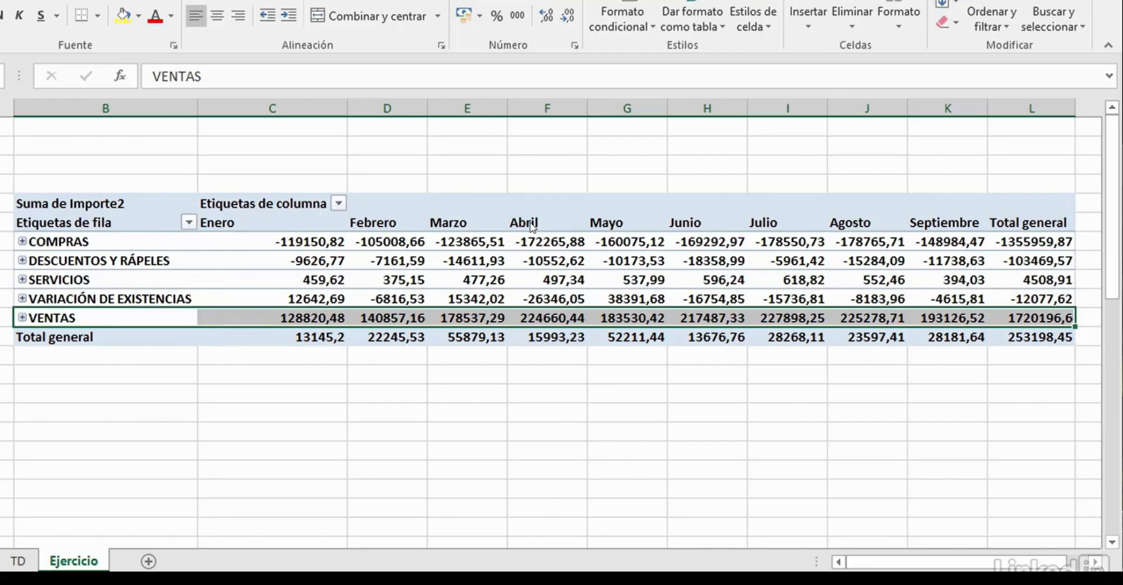
key("shift+space")
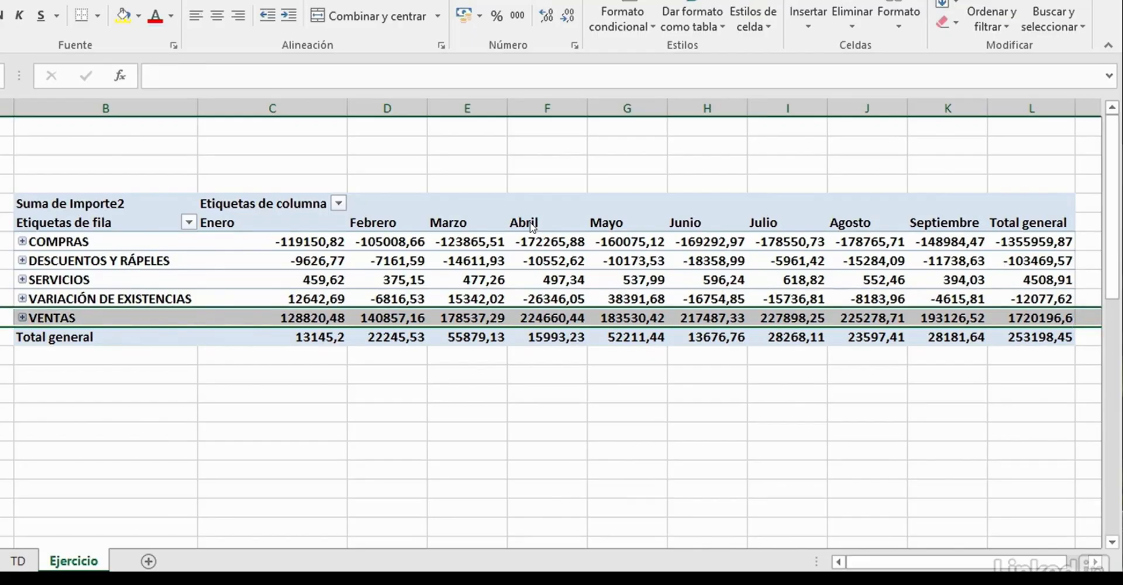
left_click(87, 317)
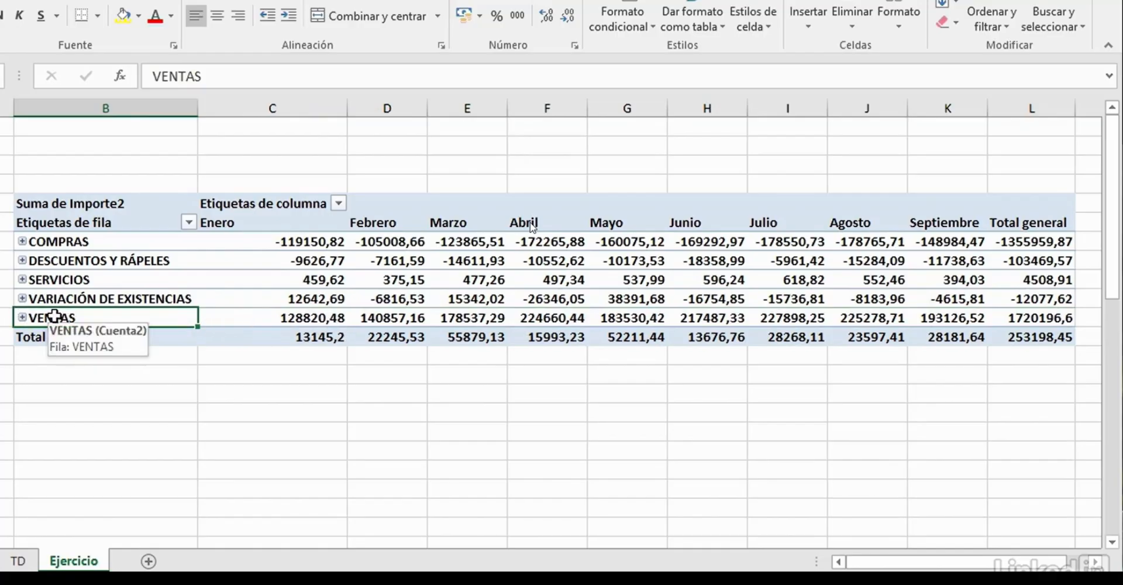
left_click(13, 313)
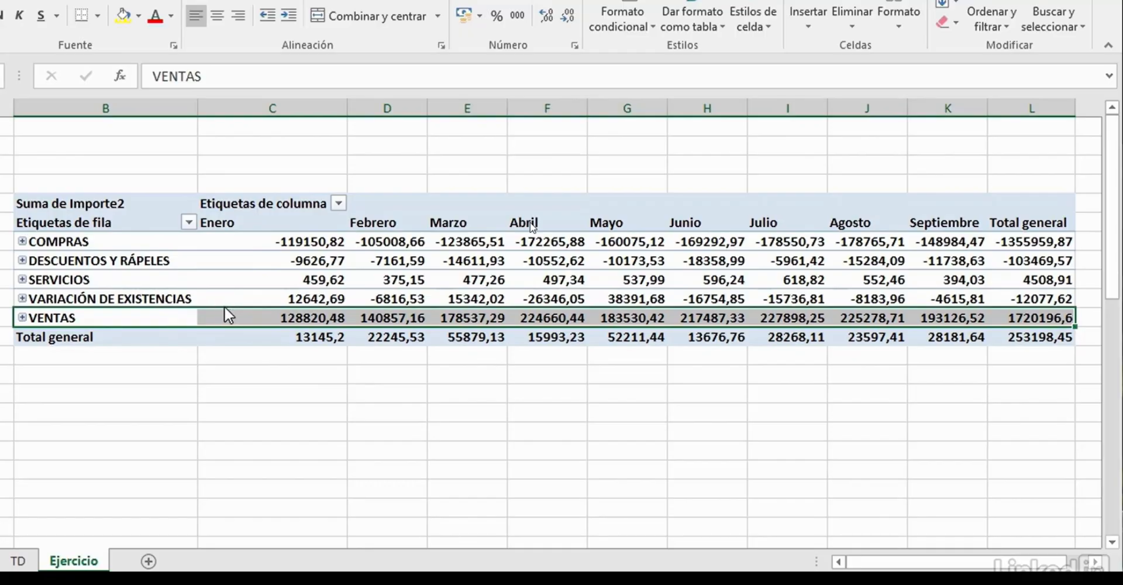
left_click_drag(227, 314, 231, 276)
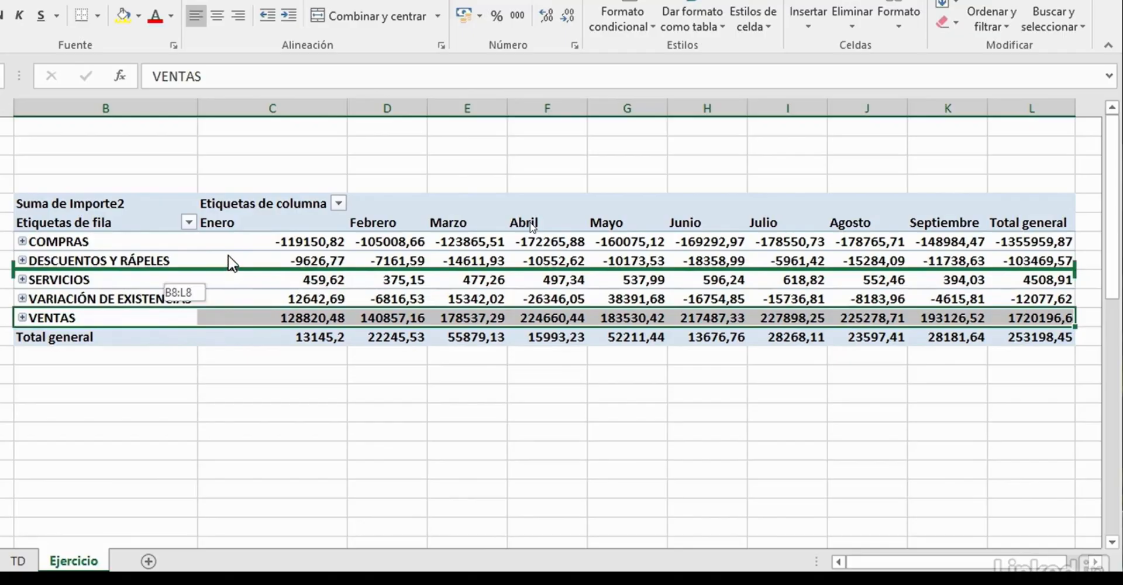
left_click_drag(233, 264, 235, 236)
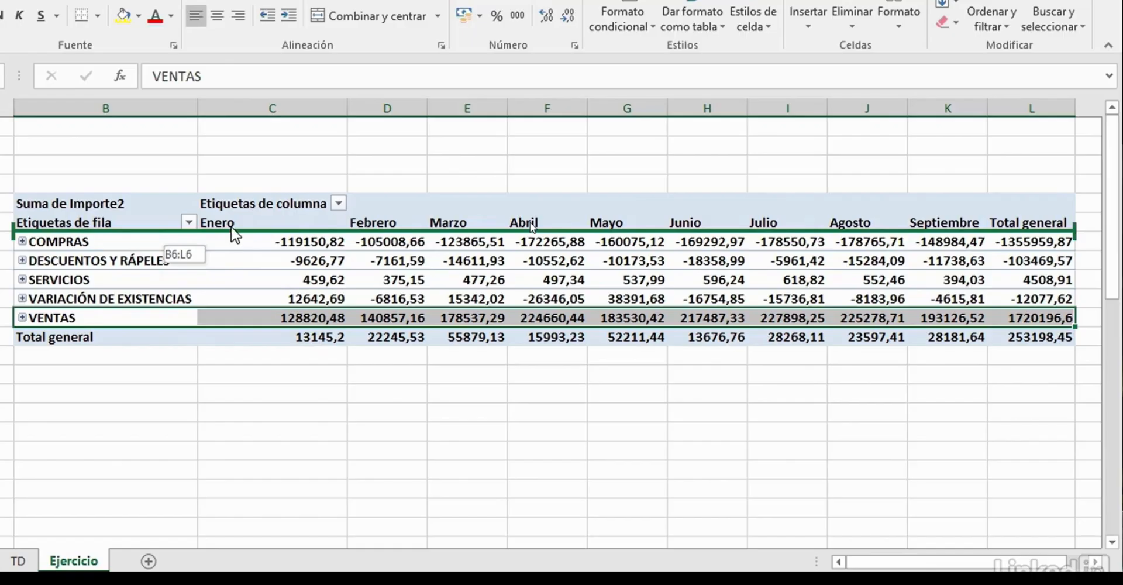
left_click_drag(232, 229, 232, 230)
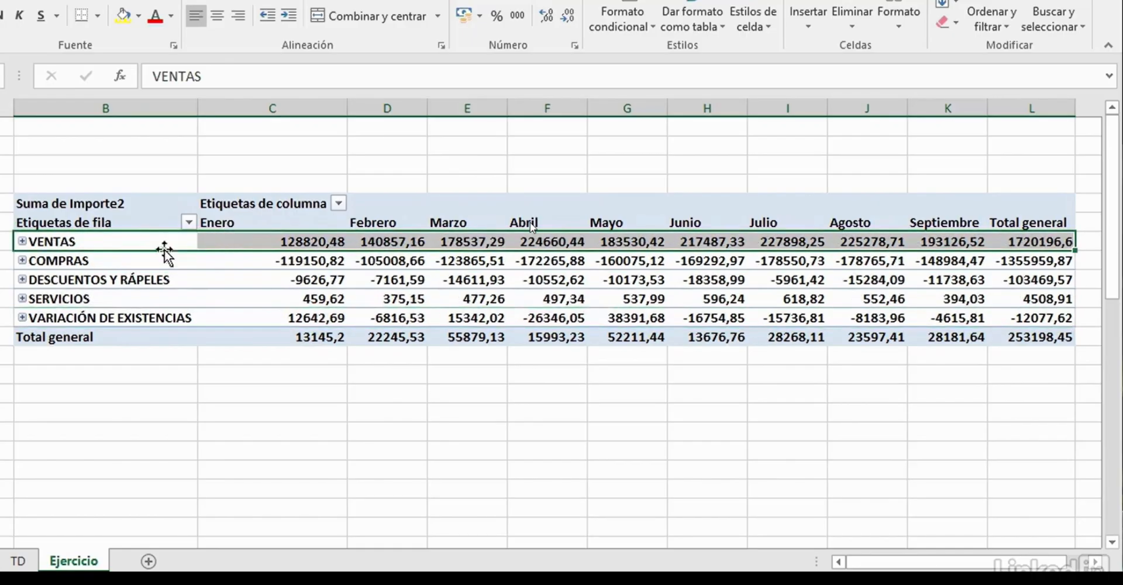
- Expand the VENTAS group to check its accounts and collapse it again
left_click(22, 241)
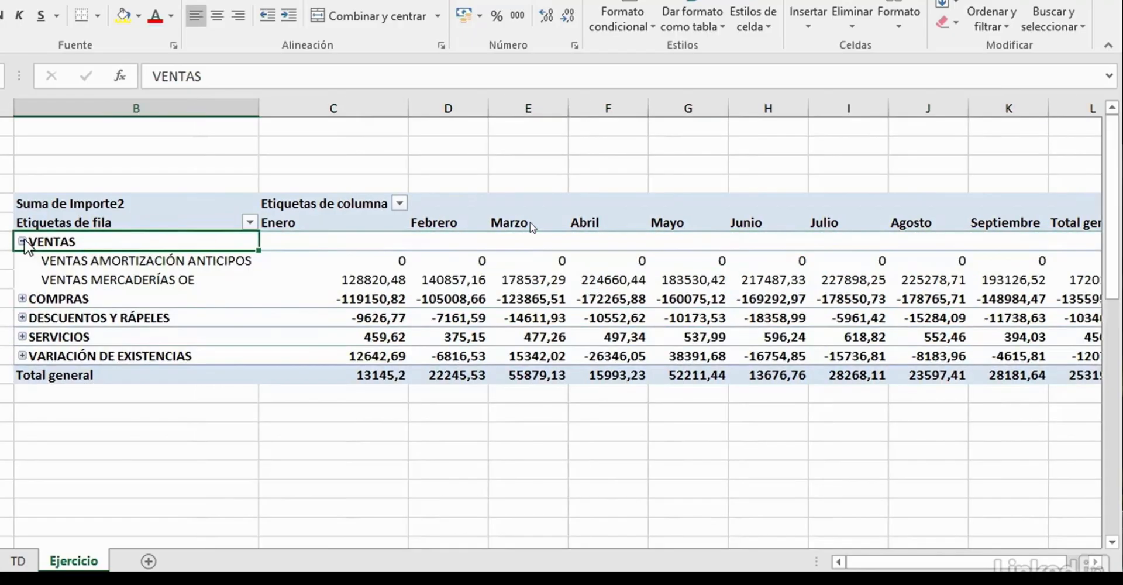
left_click(23, 241)
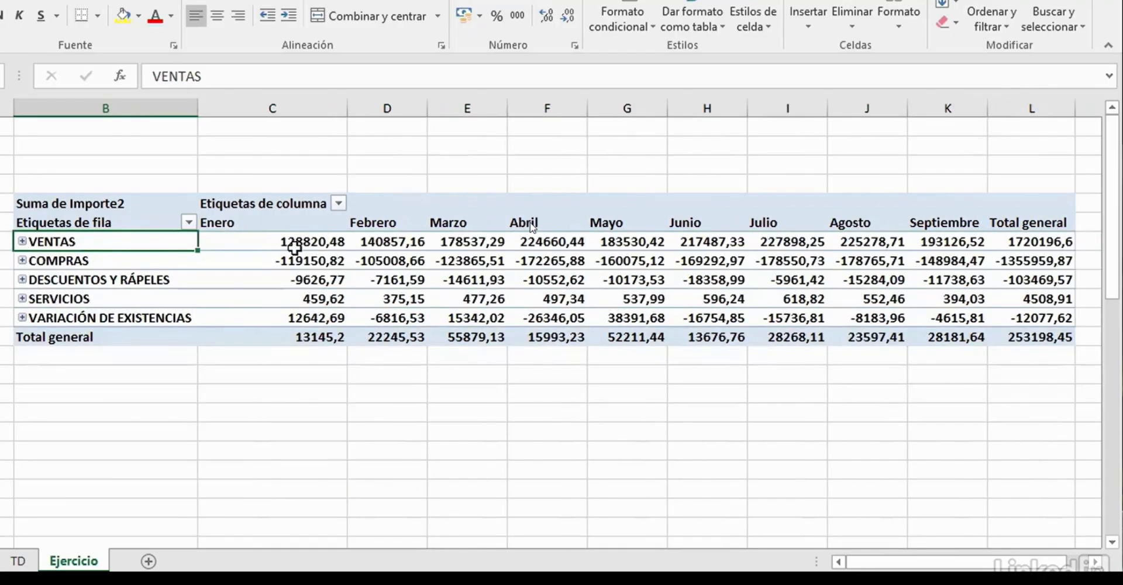
mouse_move(267, 287)
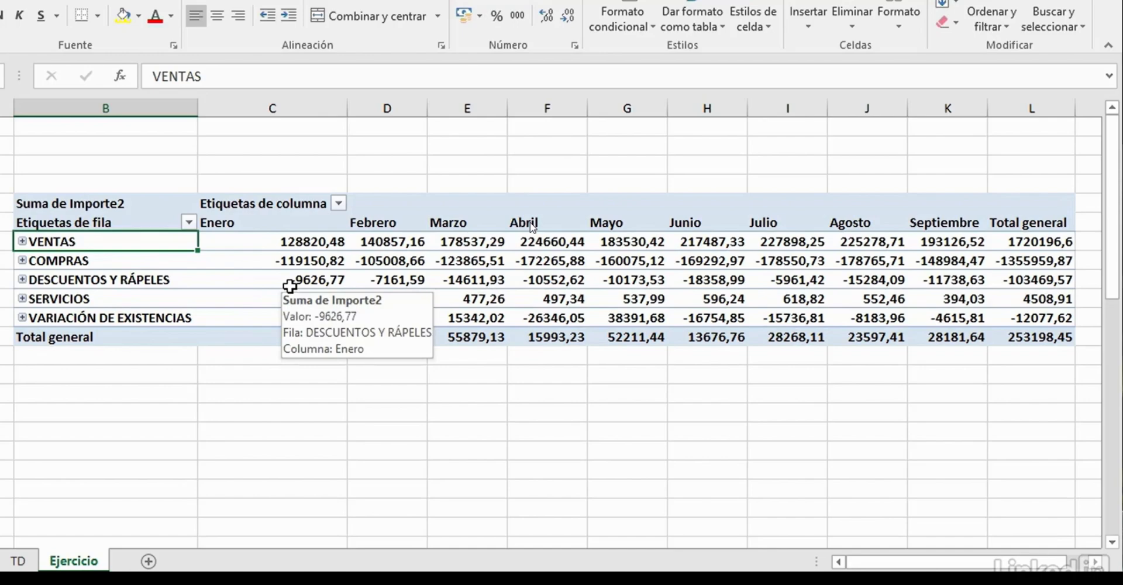
- Move the VARIACIÓN DE EXISTENCIAS group row above SERVICIOS
left_click(9, 314)
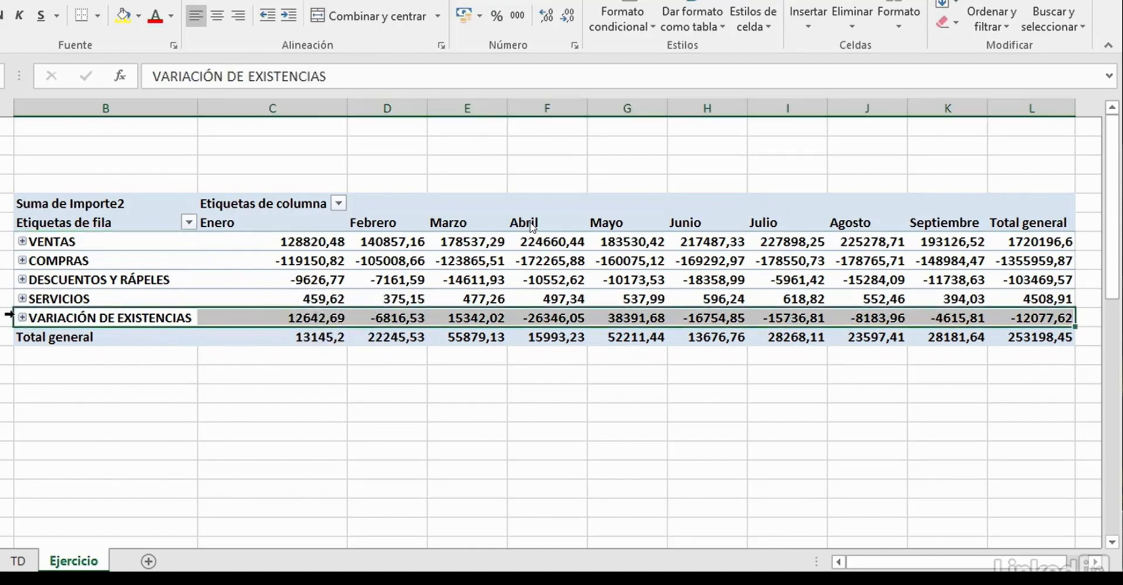
left_click_drag(206, 323, 246, 293)
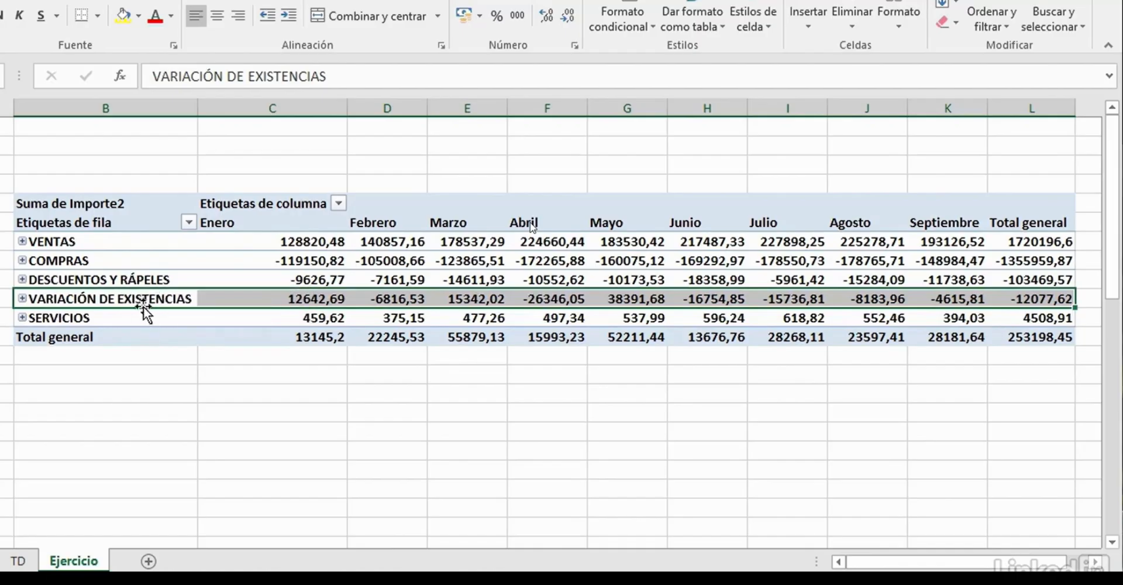
left_click(56, 317)
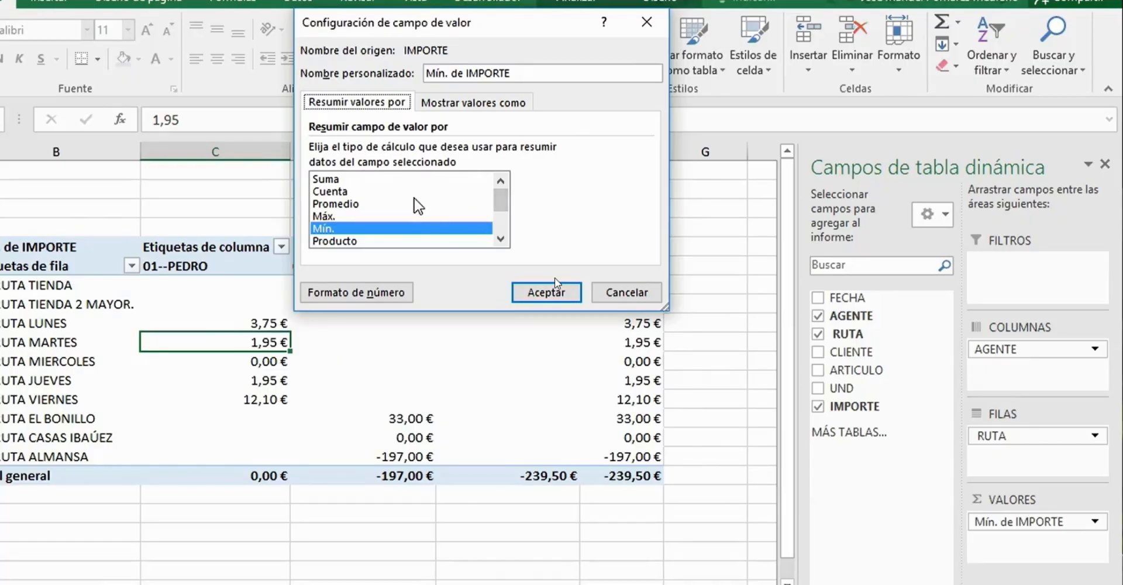
- Summarize the IMPORTE value field by Cuenta instead of Mín
left_click(345, 181)
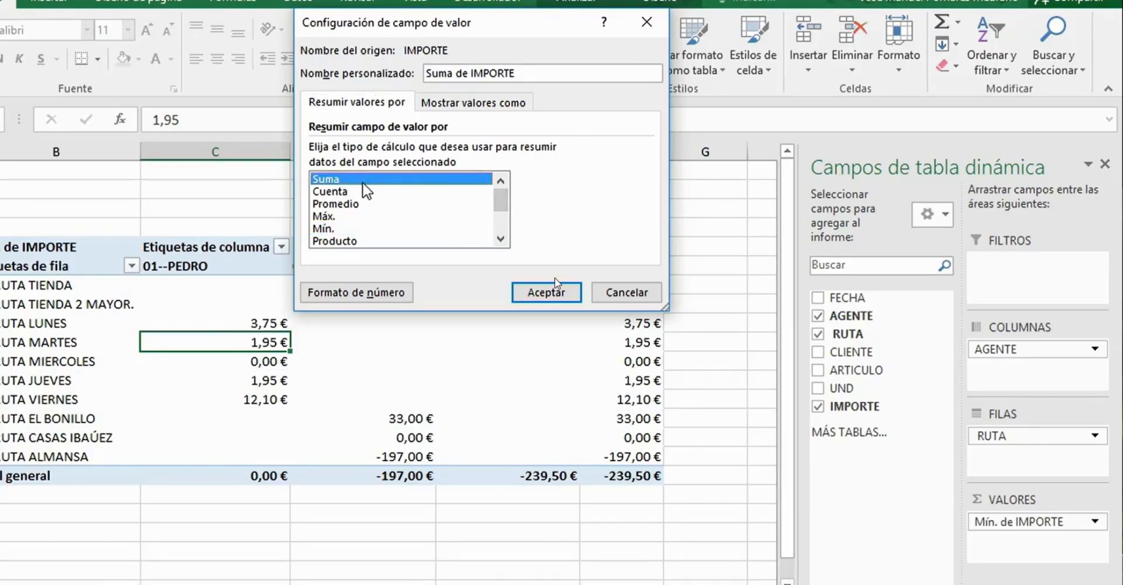
left_click(348, 192)
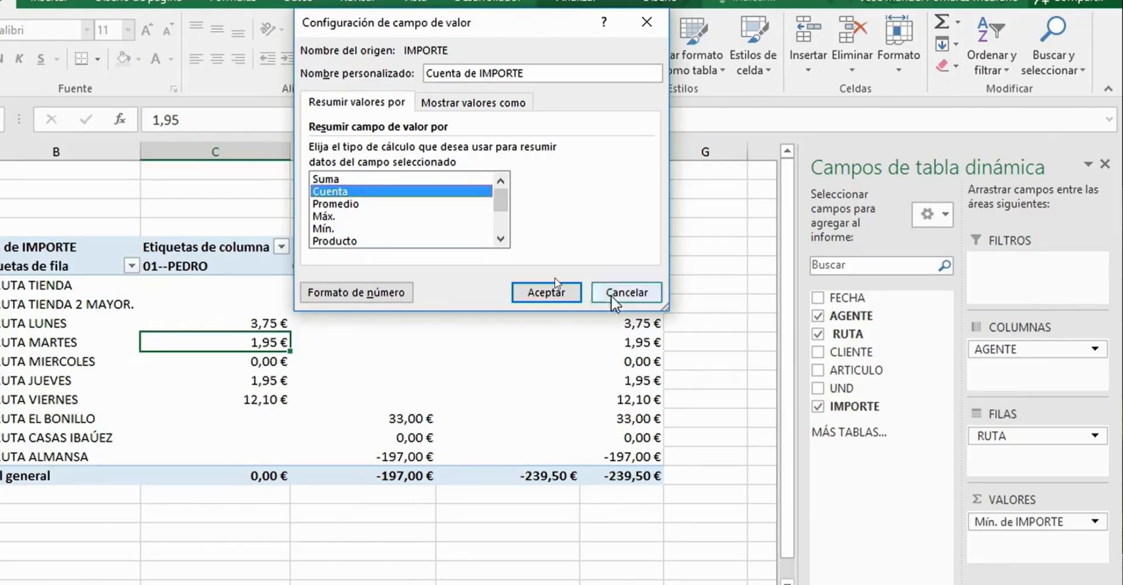
left_click(545, 292)
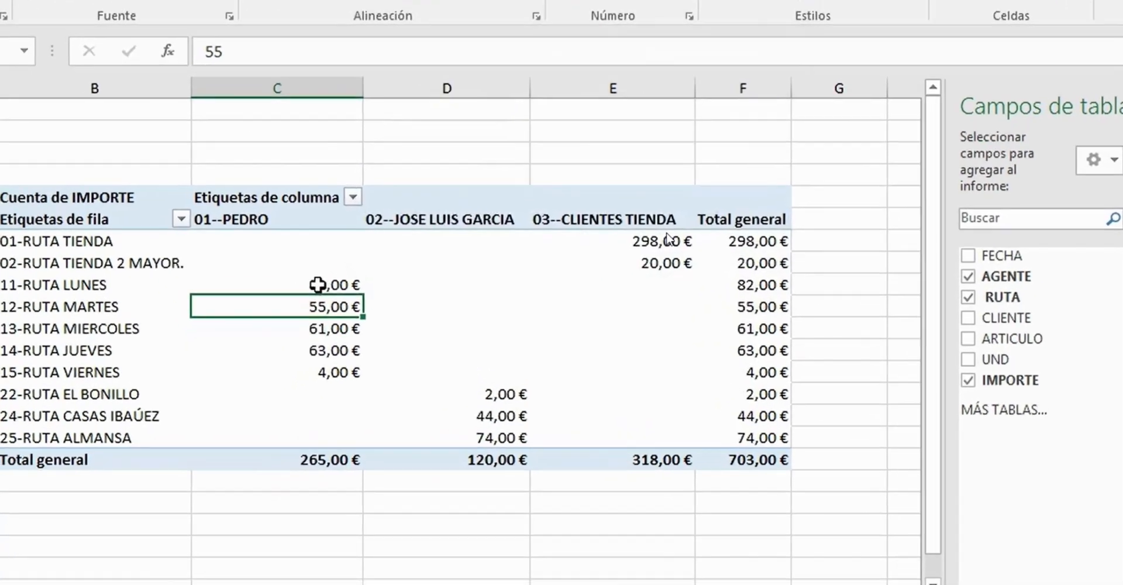
- Format the IMPORTE counts in the pivot table as Número with 0 decimal places
mouse_move(266, 322)
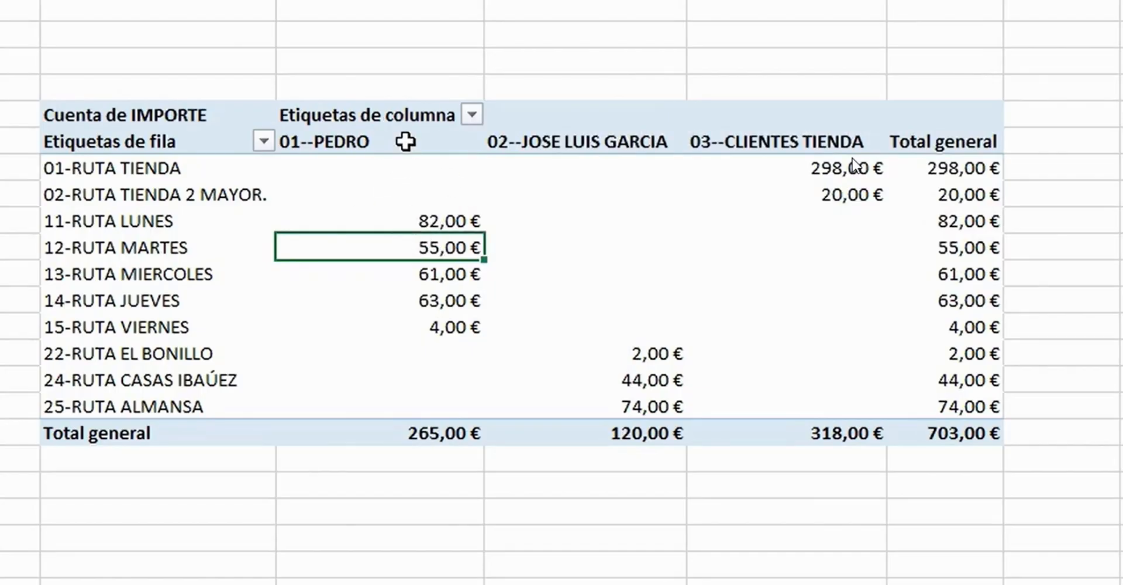
mouse_move(405, 141)
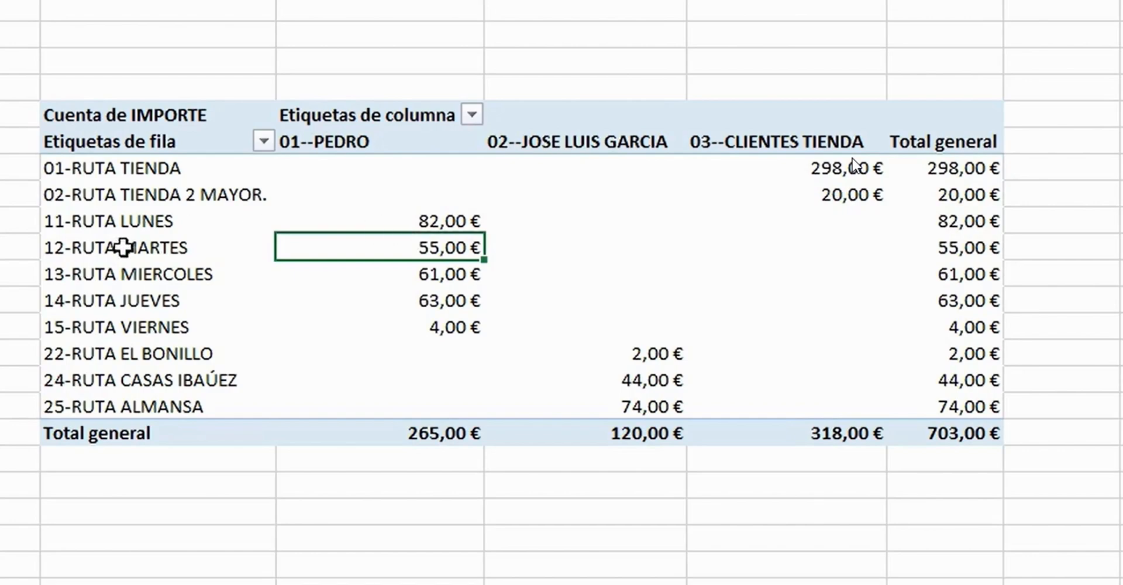
mouse_move(152, 257)
mouse_move(448, 253)
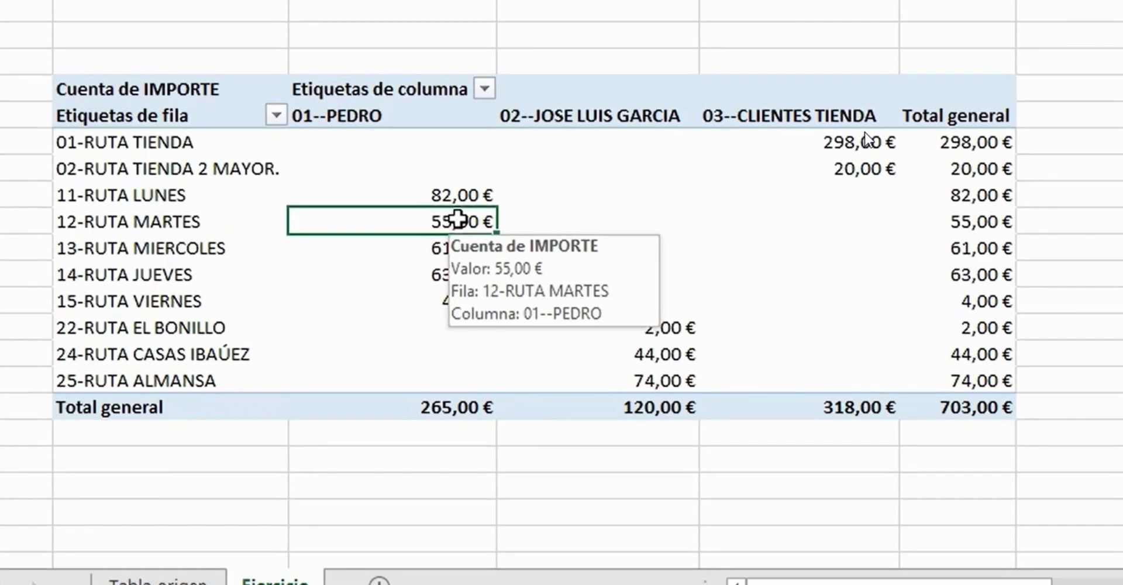
right_click(446, 247)
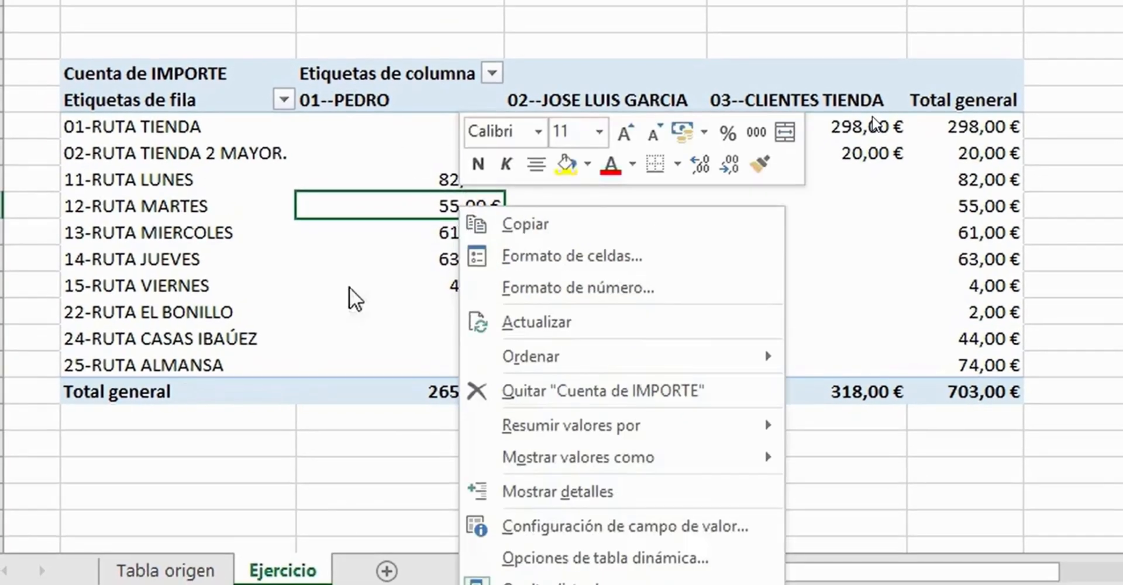
left_click(558, 526)
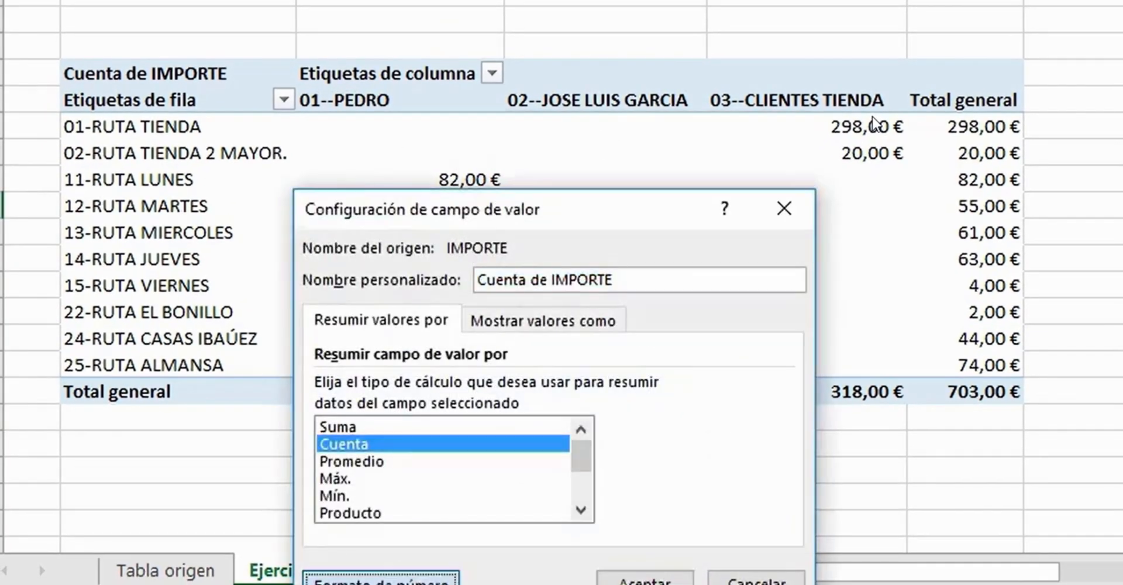
left_click(380, 579)
left_click(276, 137)
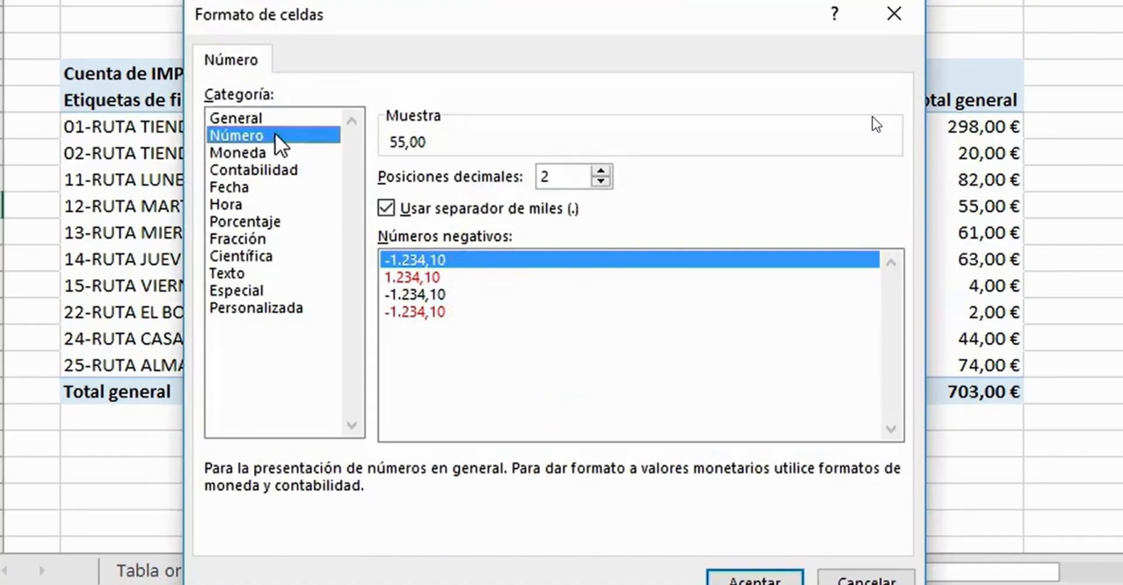
left_click(601, 182)
left_click(601, 183)
left_click(748, 579)
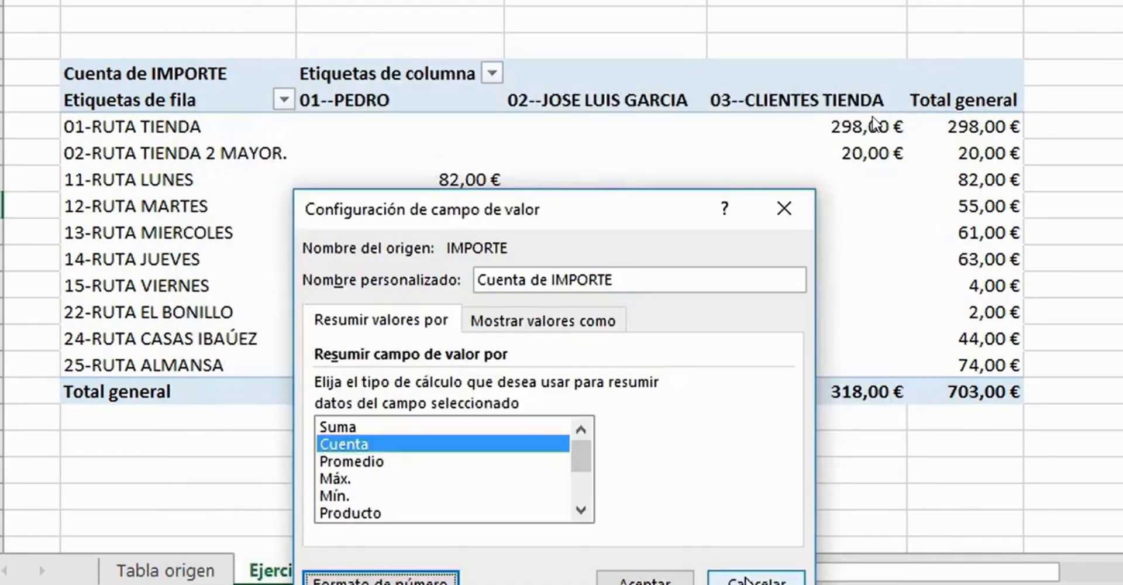
left_click(643, 581)
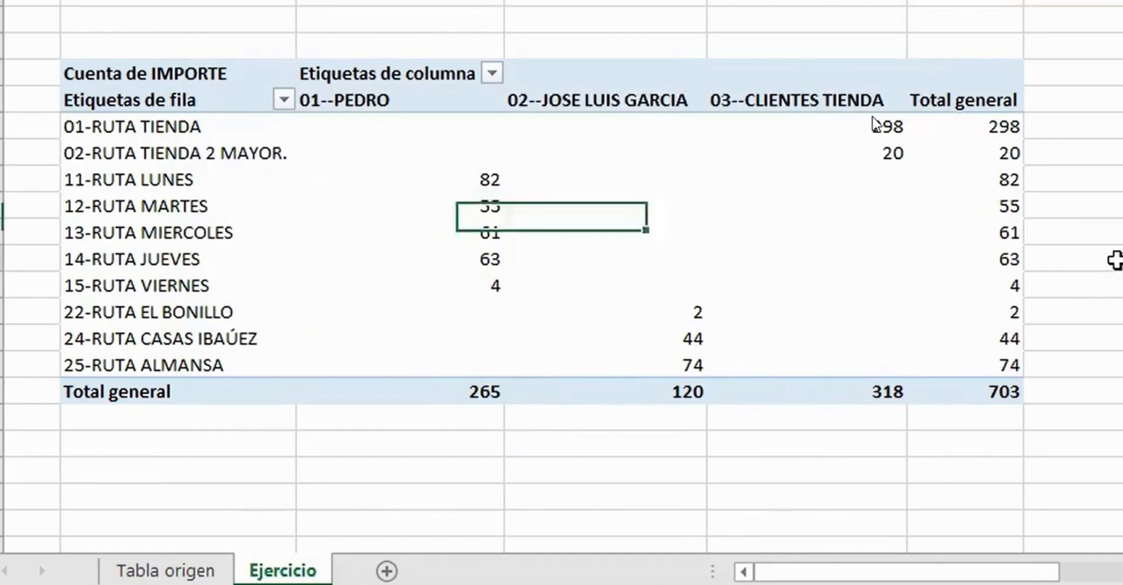
- Change the IMPORTE value field's summary calculation to Máx
left_click(465, 196)
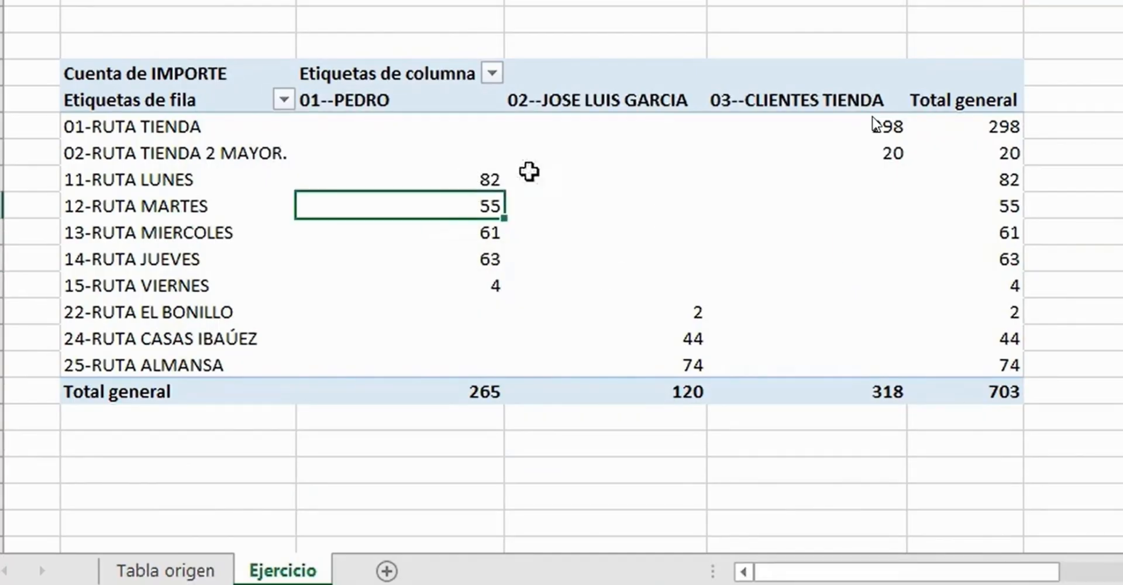
right_click(471, 234)
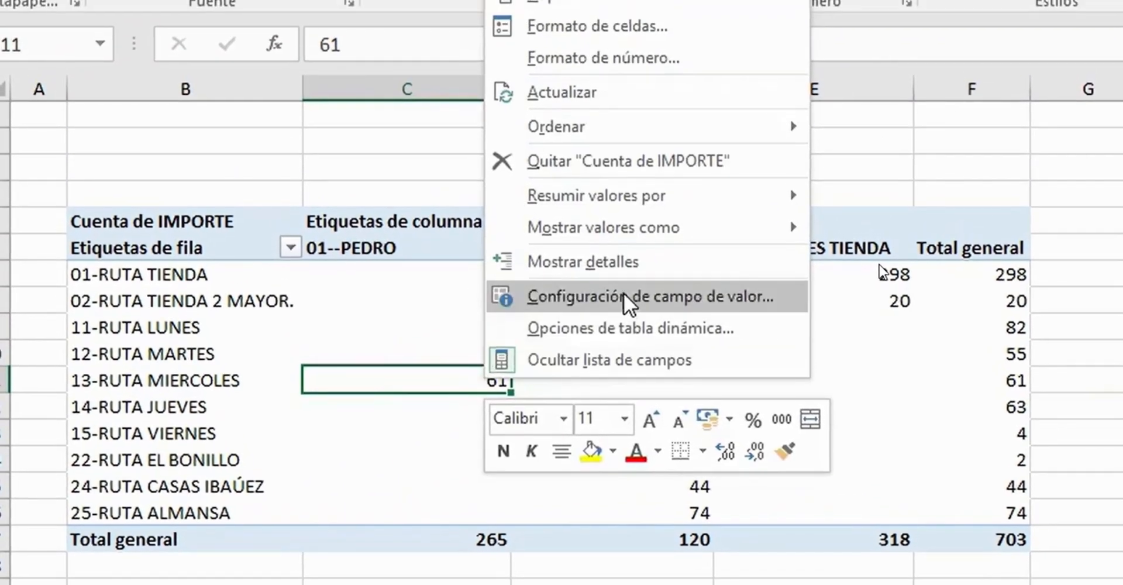
left_click(617, 146)
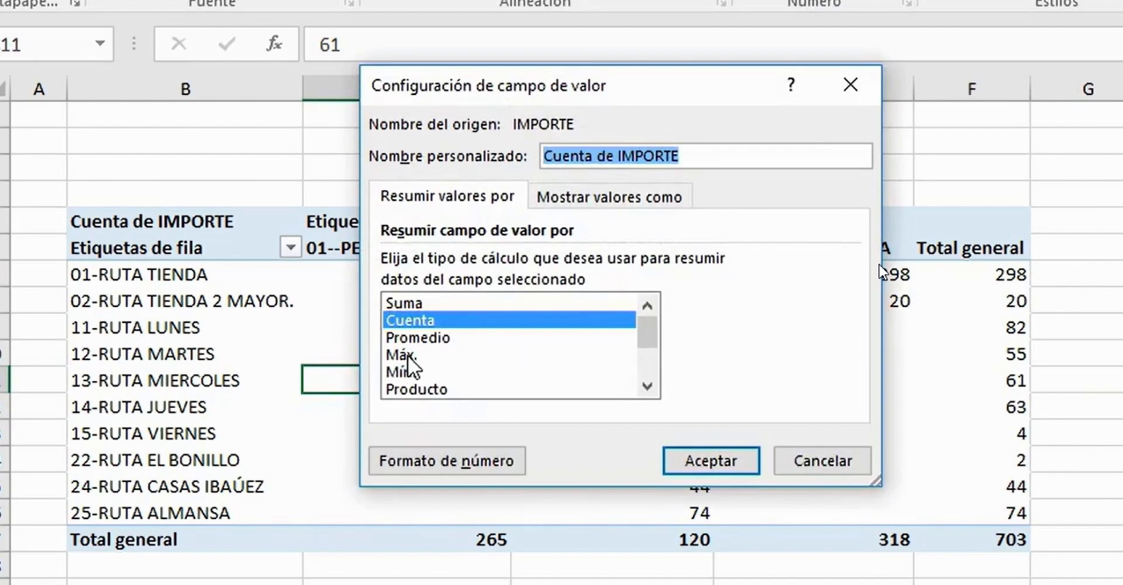
left_click(426, 355)
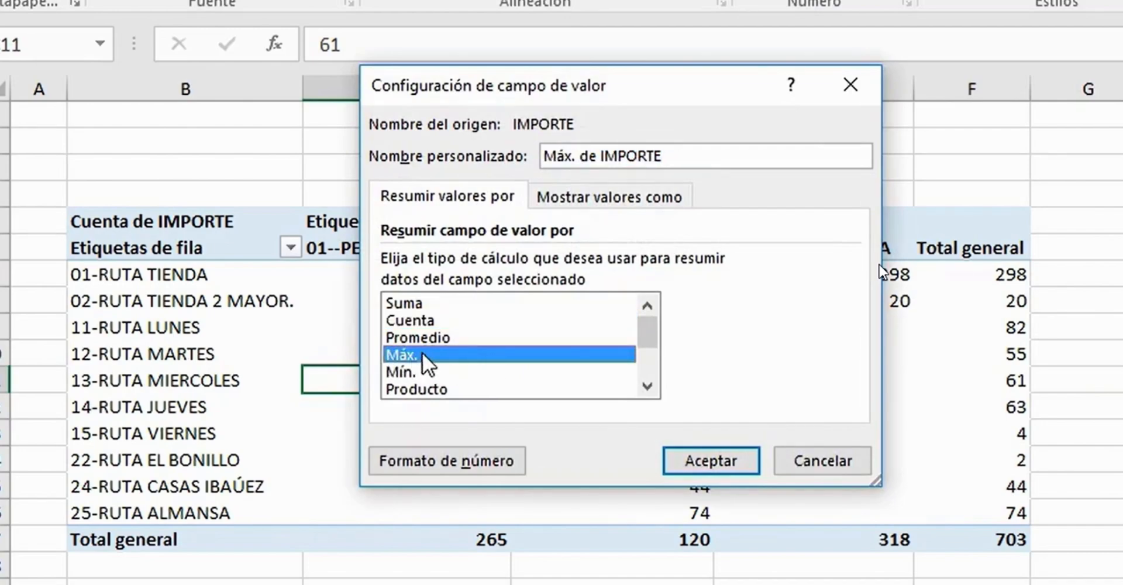
left_click(692, 462)
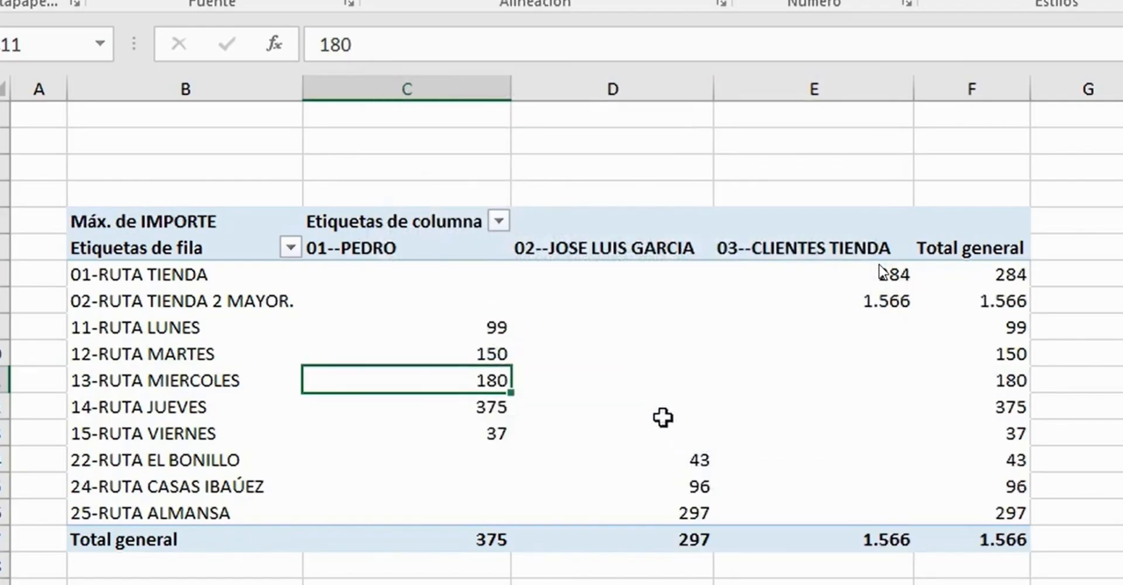
- Summarize the IMPORTE value field by Promedio and set its number format to 2 decimal places
mouse_move(505, 381)
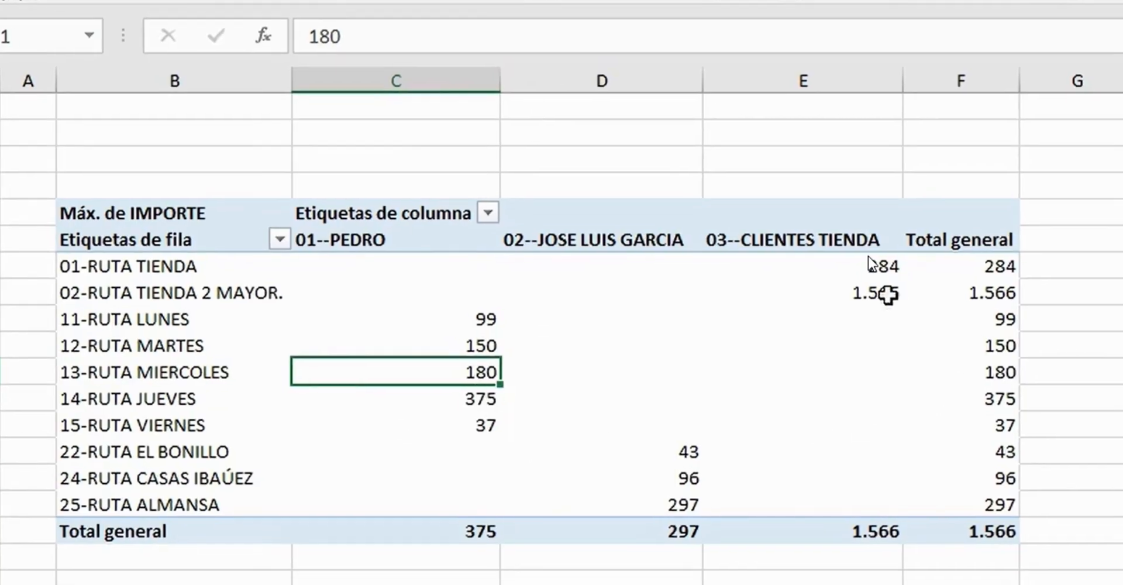
right_click(884, 300)
left_click(827, 473)
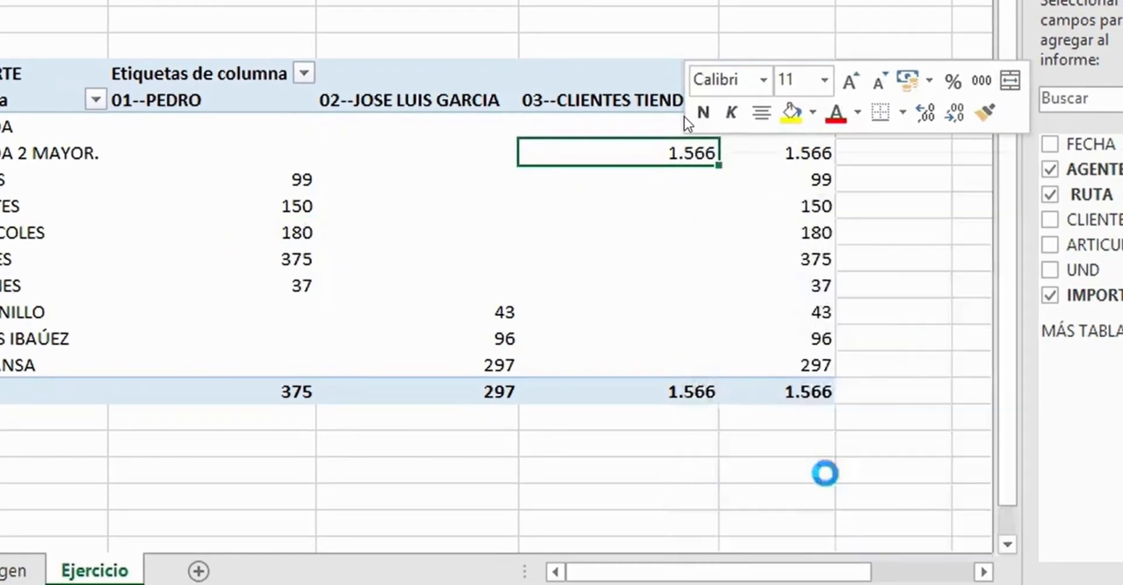
left_click(654, 462)
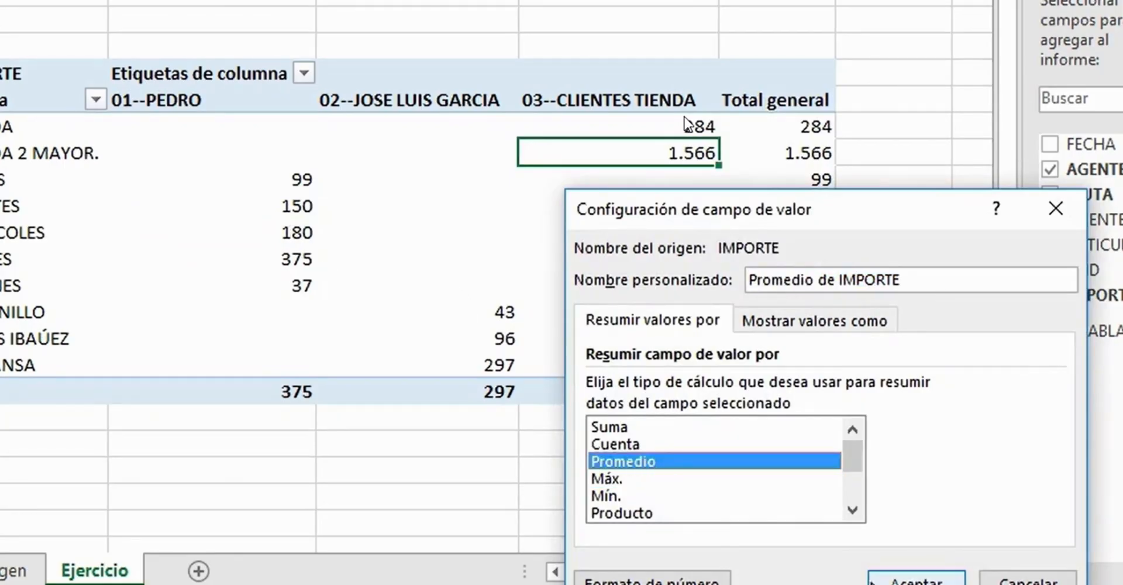
left_click(652, 579)
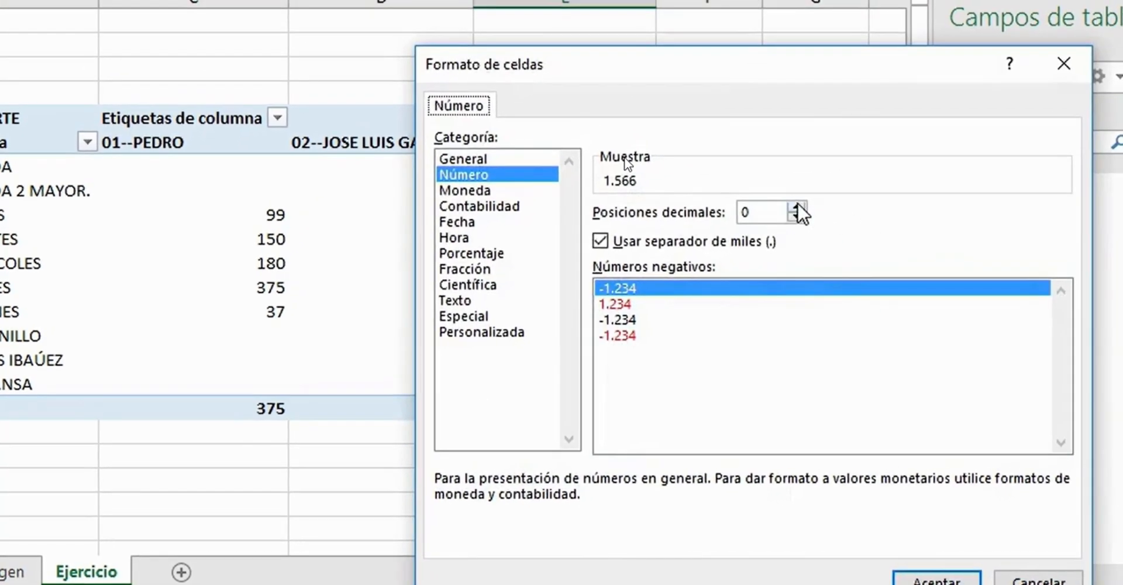
left_click(872, 171)
left_click(872, 171)
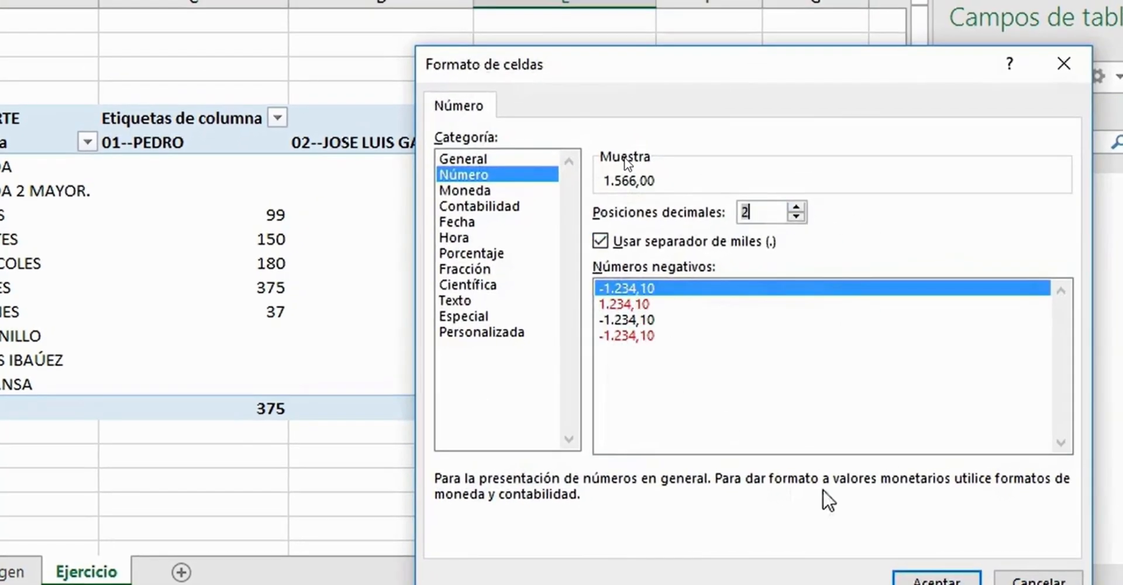
left_click(936, 579)
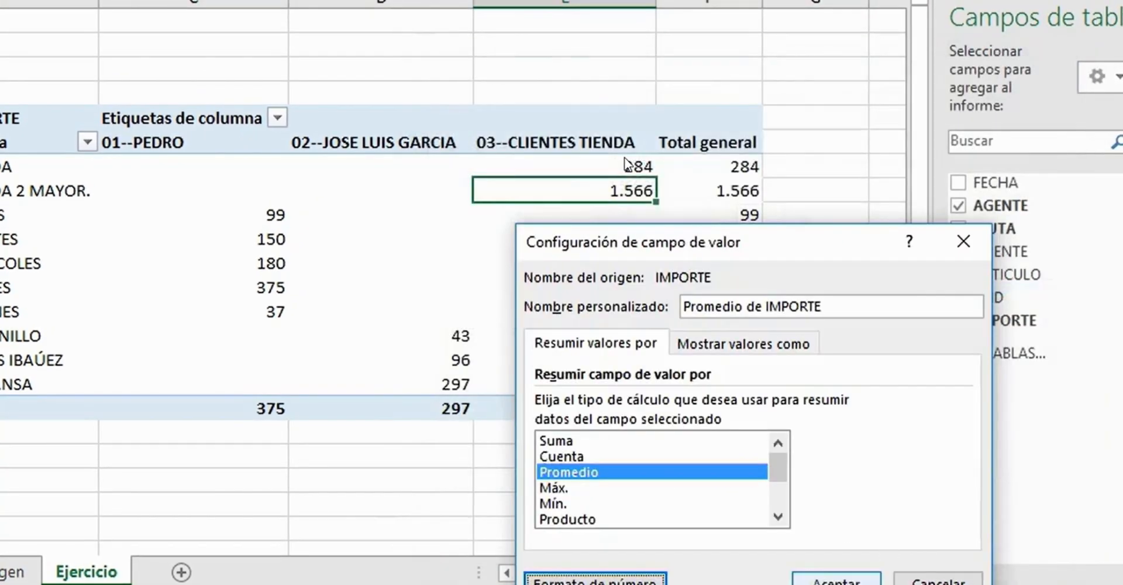
left_click(836, 581)
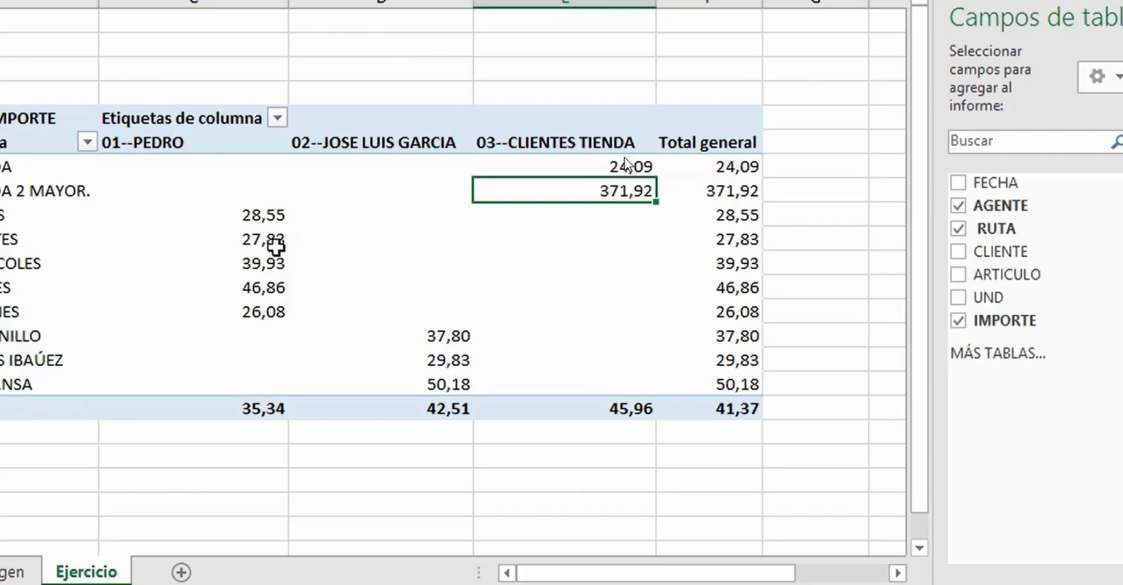
- Show the IMPORTE values as % del total general
right_click(266, 215)
left_click(413, 505)
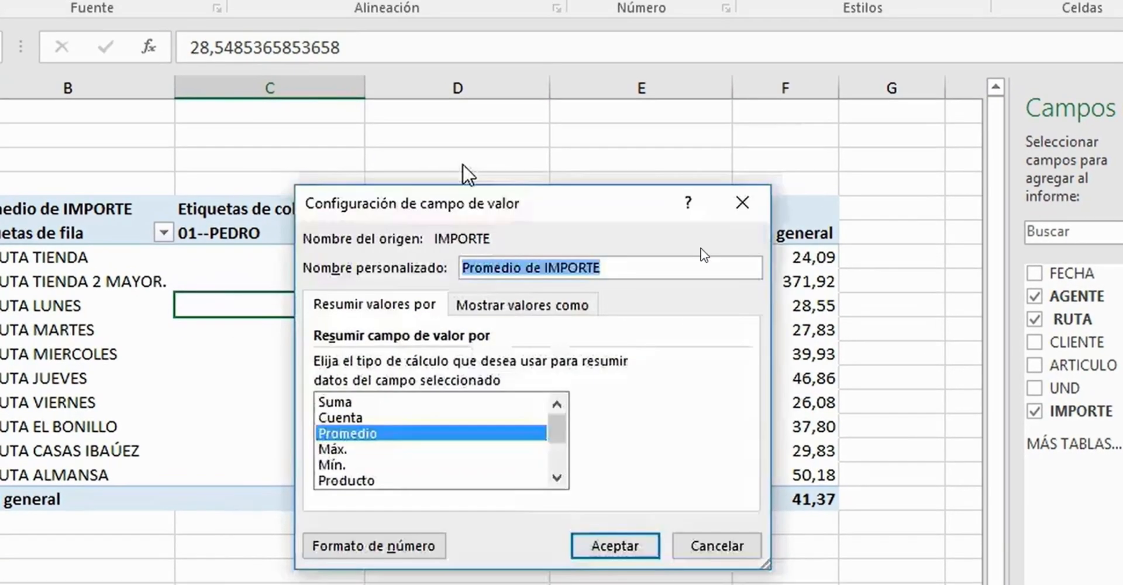
left_click_drag(455, 214, 460, 1)
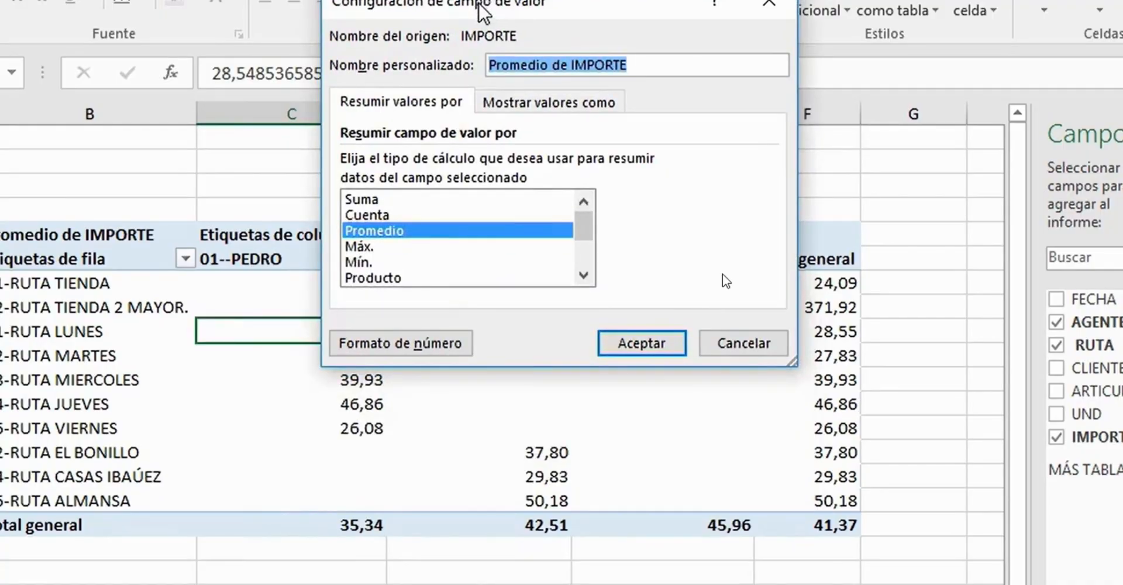
left_click(532, 104)
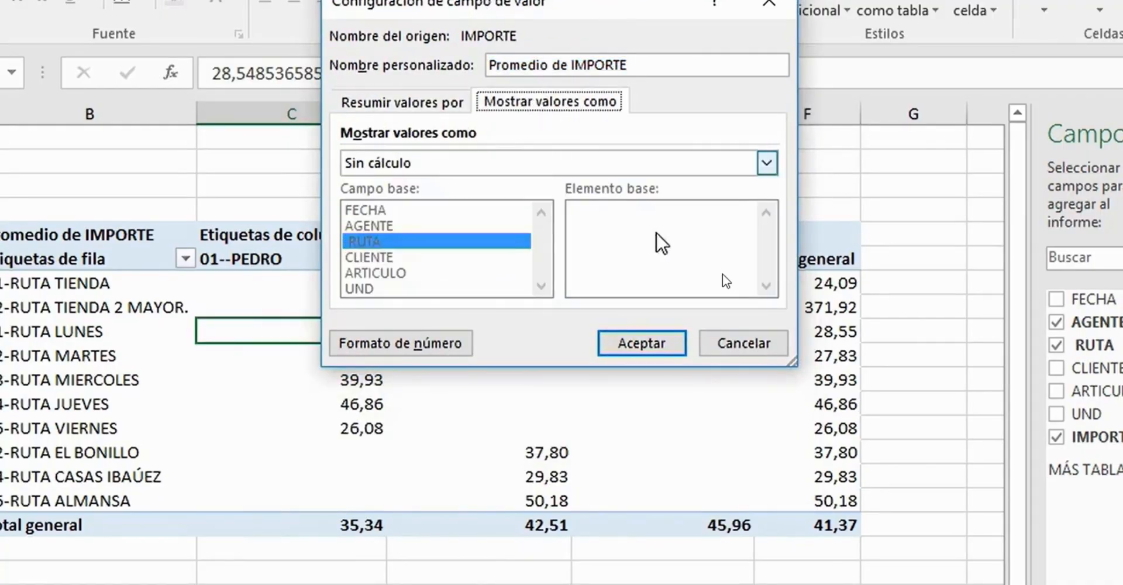
left_click(768, 164)
mouse_move(768, 208)
left_mouse_down()
mouse_move(768, 243)
mouse_move(776, 192)
left_mouse_up()
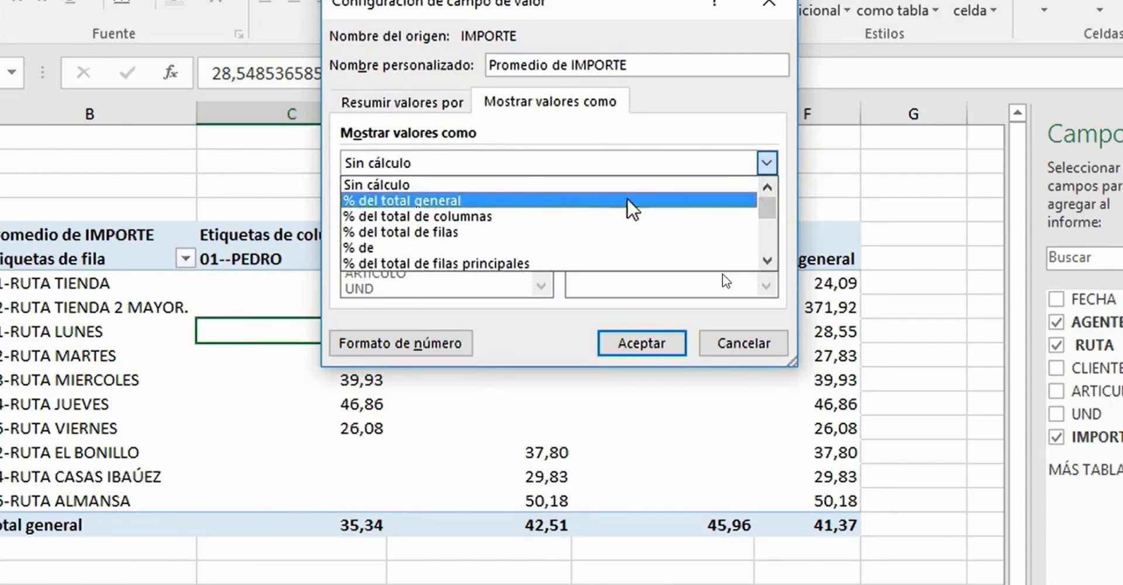
left_click(529, 200)
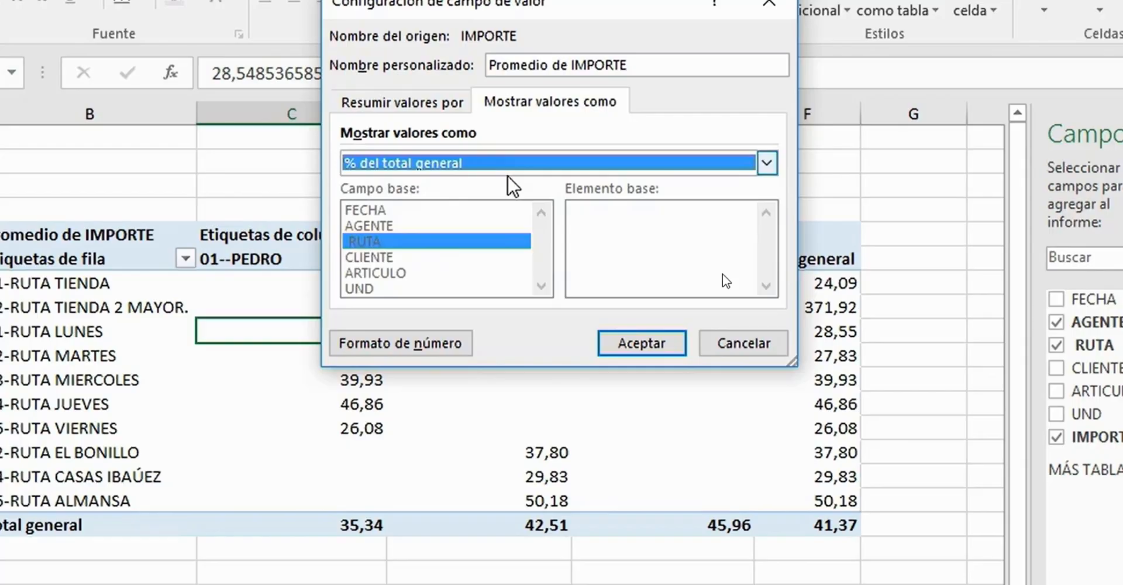
left_click(653, 346)
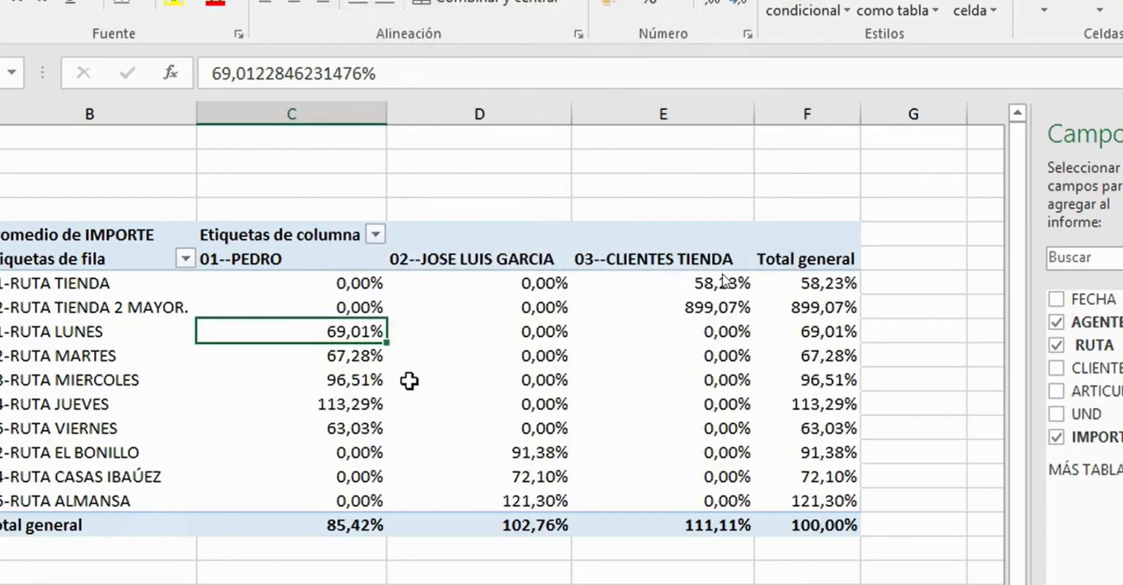
- Summarize the IMPORTE percentages by Suma and check each agent's share in the Total general row
mouse_move(339, 332)
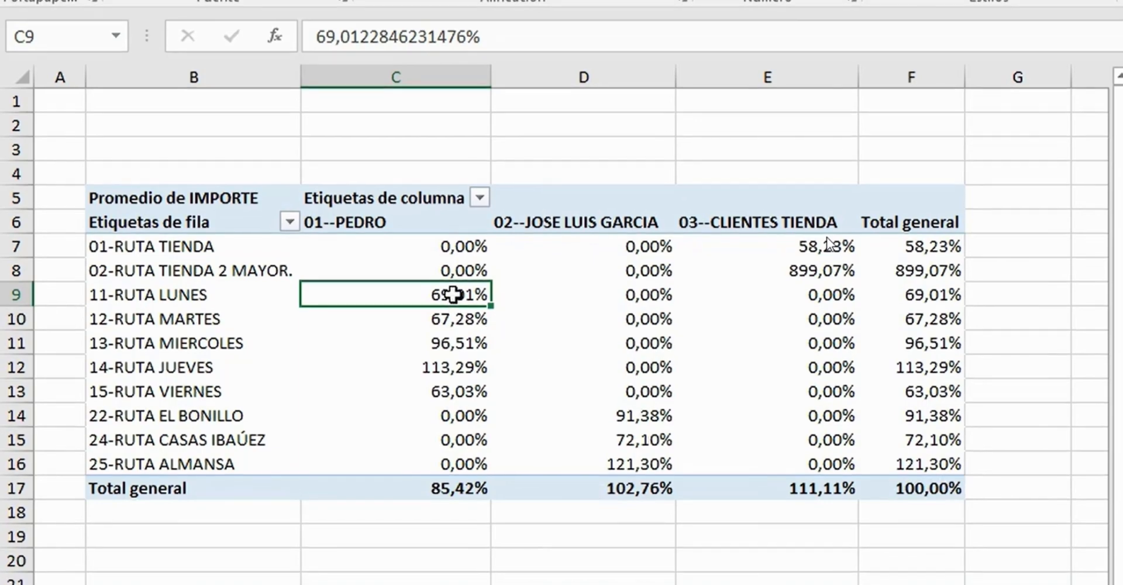
right_click(454, 294)
left_click(585, 519)
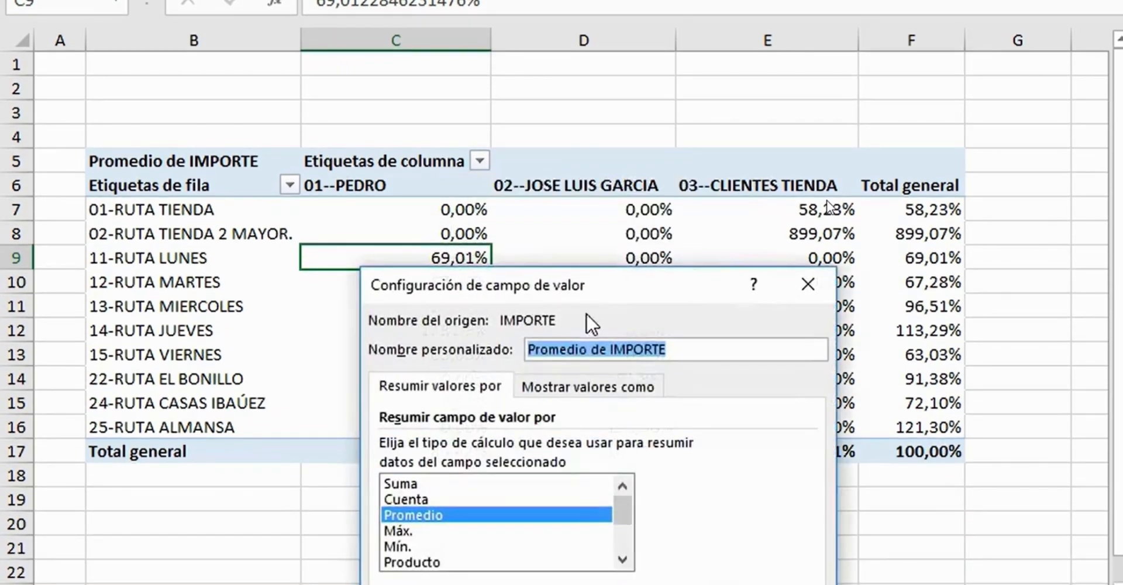
left_click_drag(586, 292, 647, 70)
left_click(489, 263)
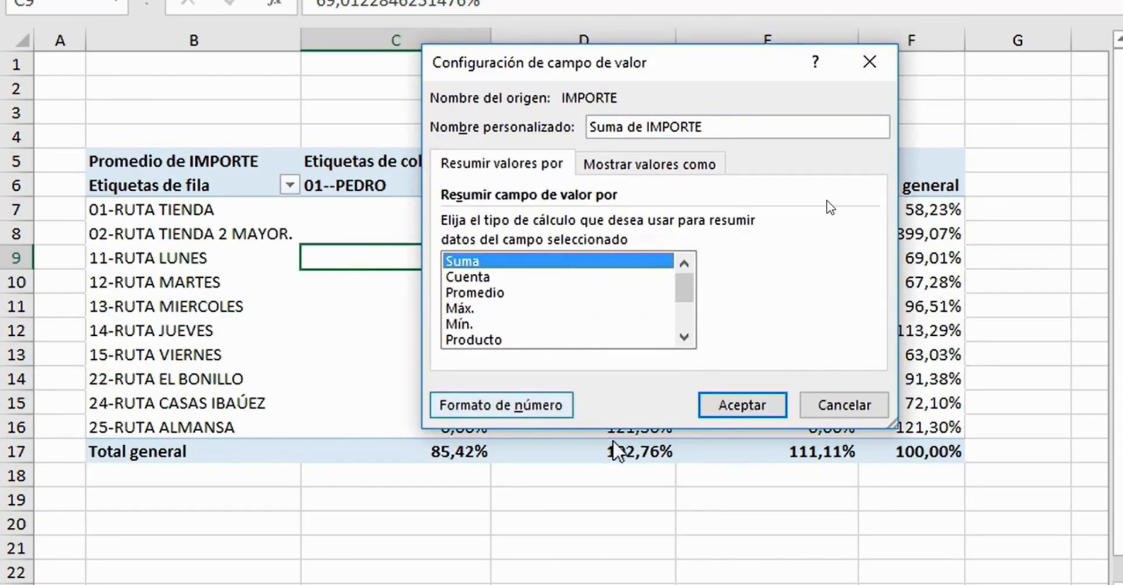
left_click(745, 407)
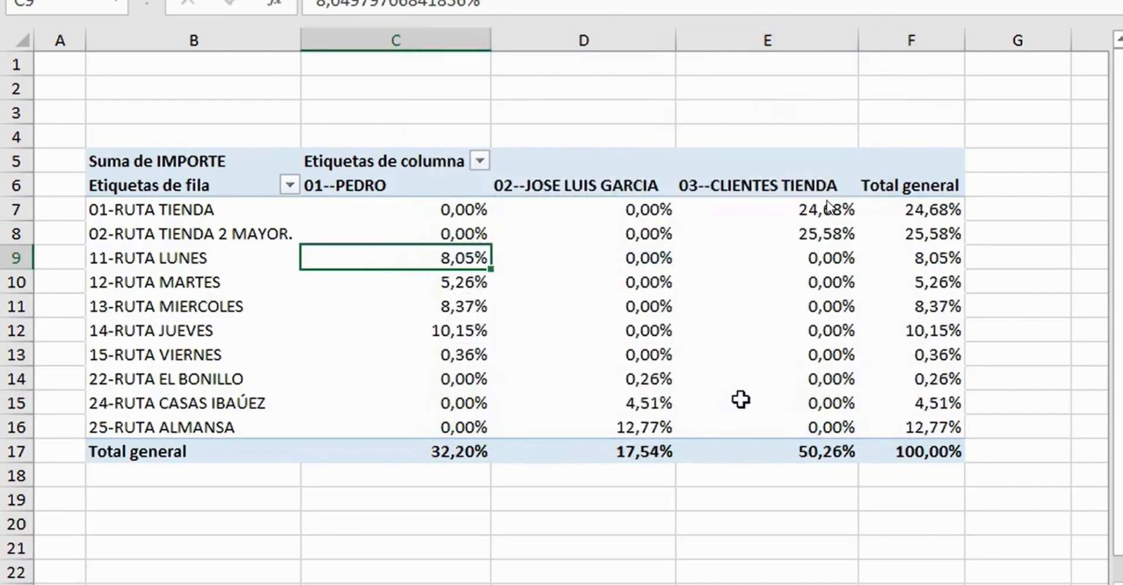
left_click_drag(429, 454, 783, 455)
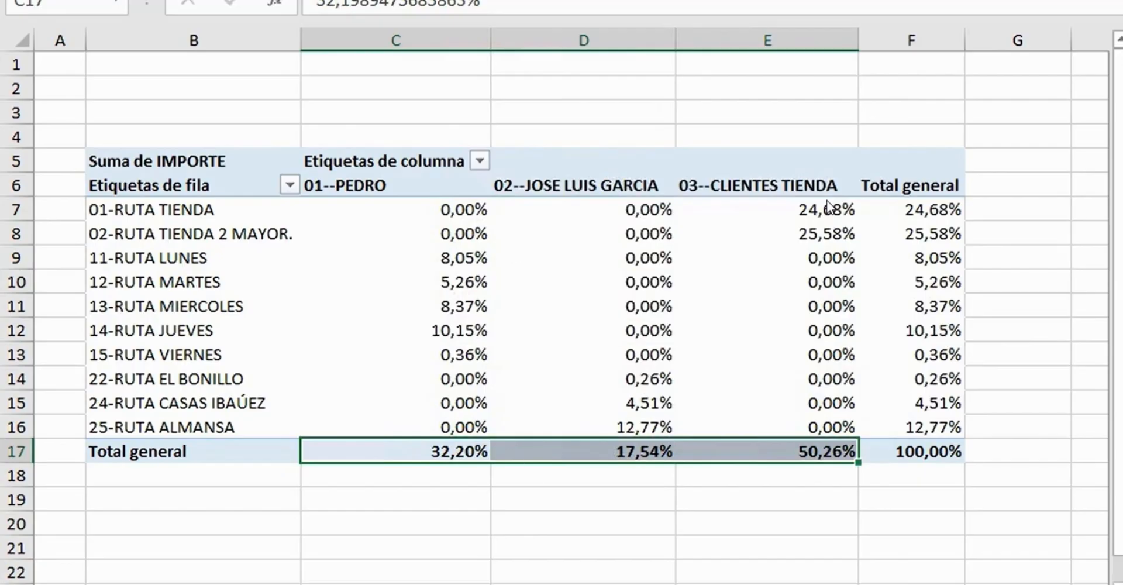
left_click(910, 452)
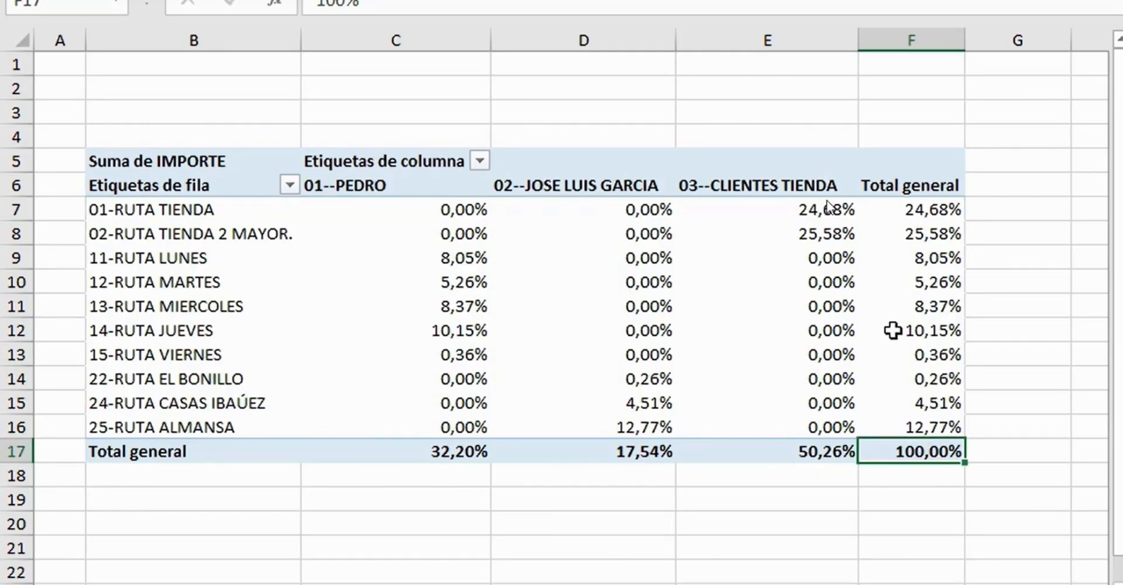
- Add the FECHA field to the pivot table rows above RUTA
mouse_move(620, 304)
left_click_drag(989, 262, 1107, 410)
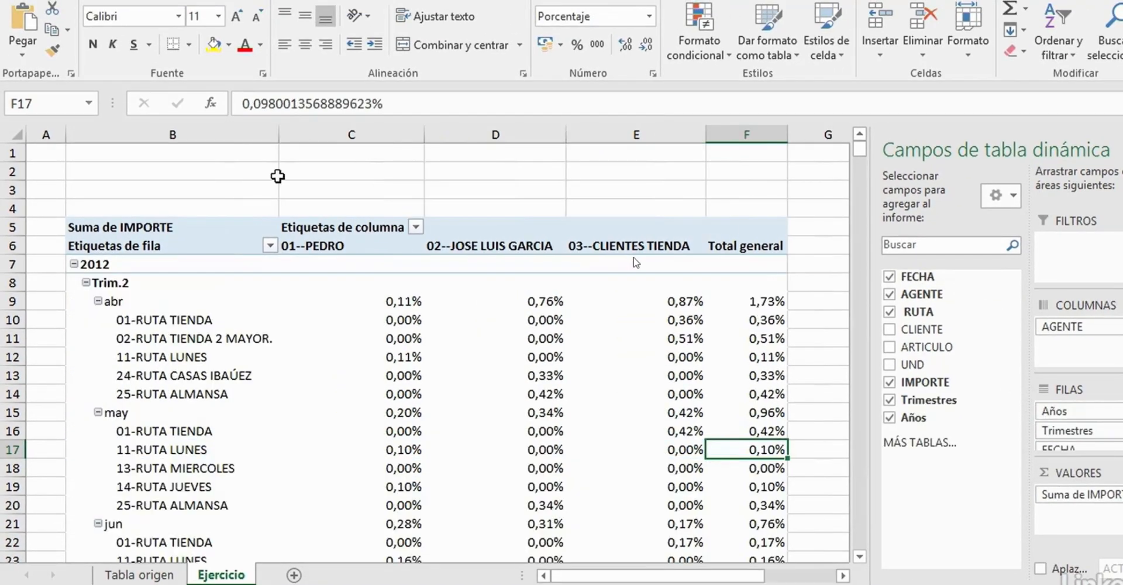
- Ungroup the dates in the pivot table rows and regroup them by Meses only
right_click(110, 265)
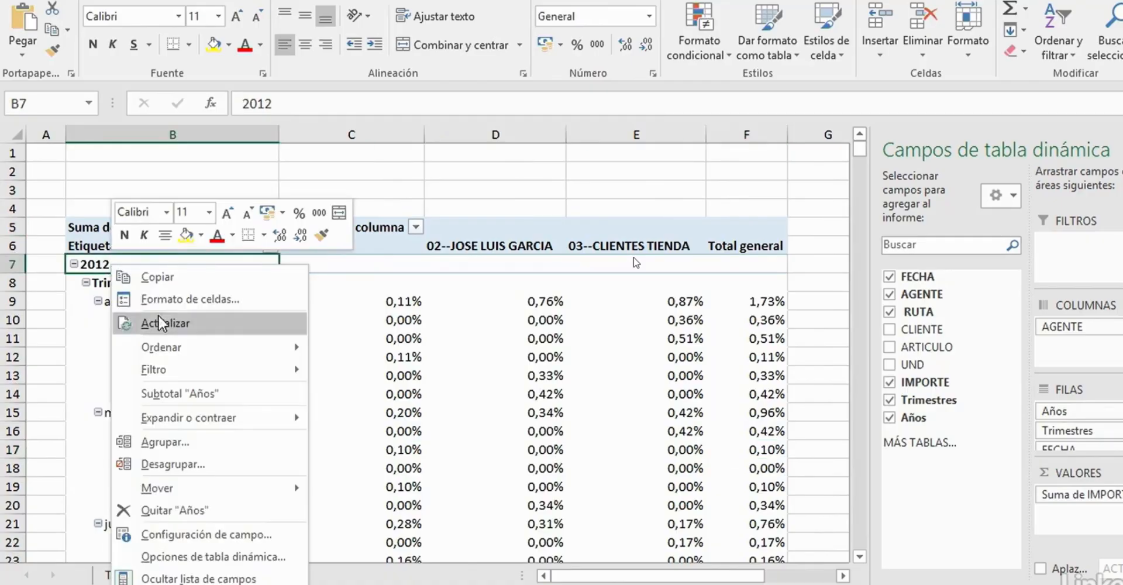
left_click(202, 468)
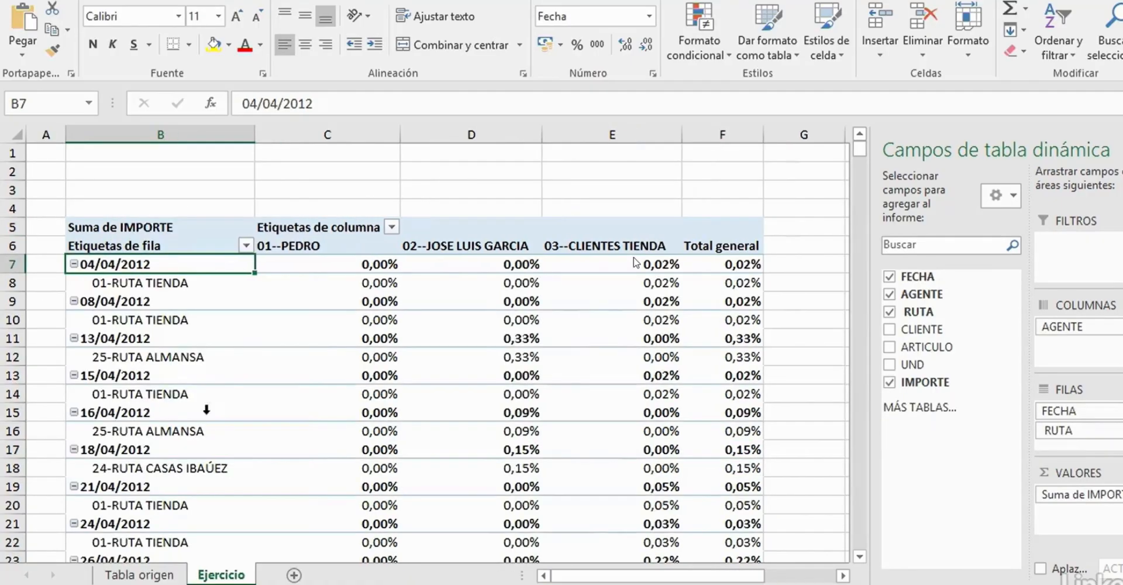
right_click(110, 265)
left_click(209, 452)
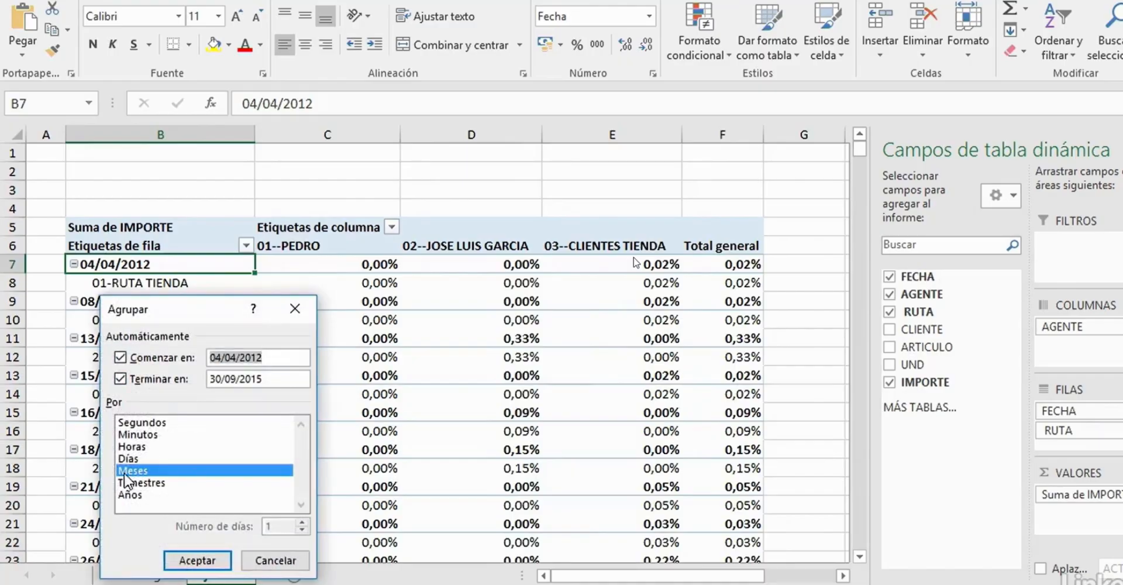
left_click(198, 560)
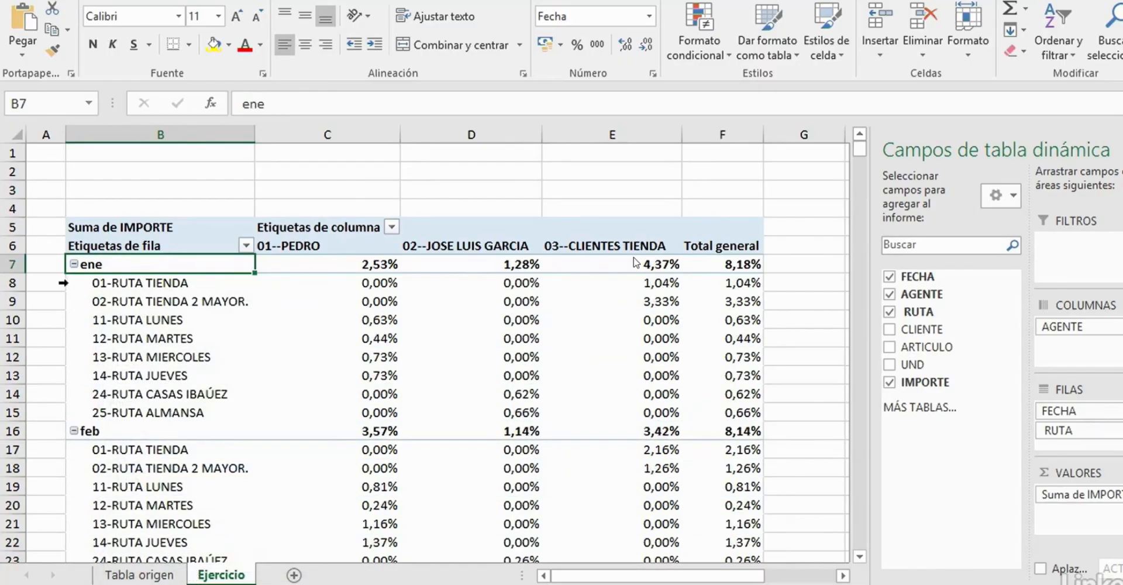
- Collapse the entire FECHA field so the rows list only the months
right_click(89, 265)
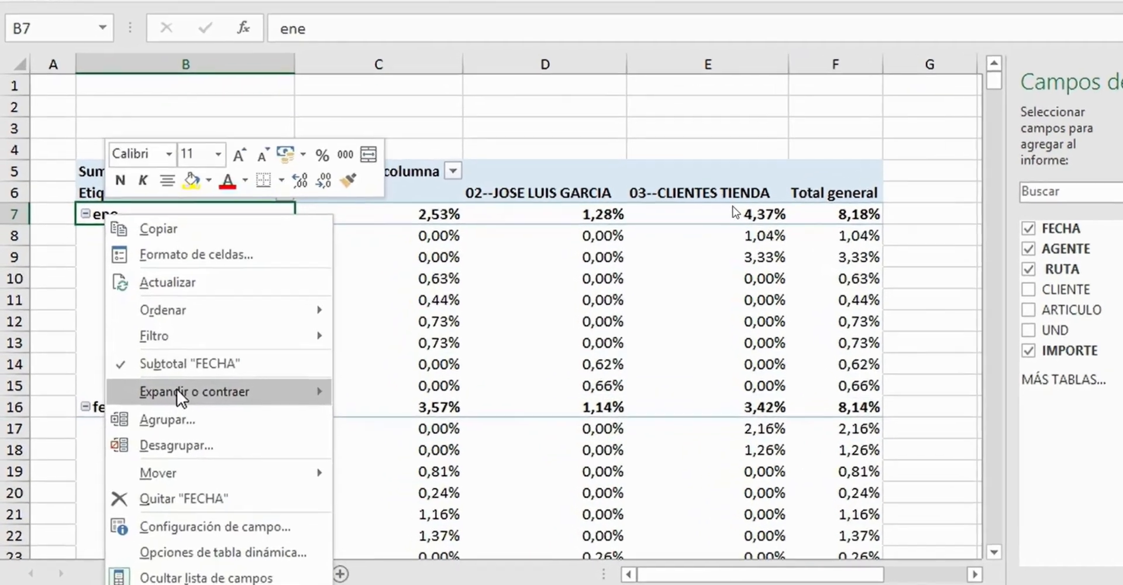
mouse_move(177, 414)
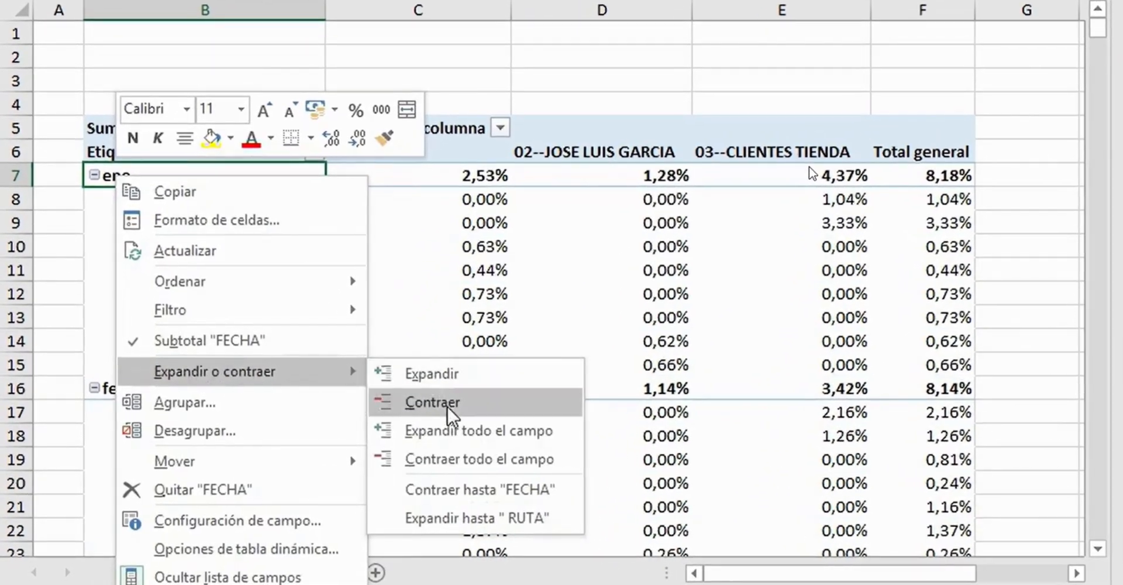
left_click(515, 459)
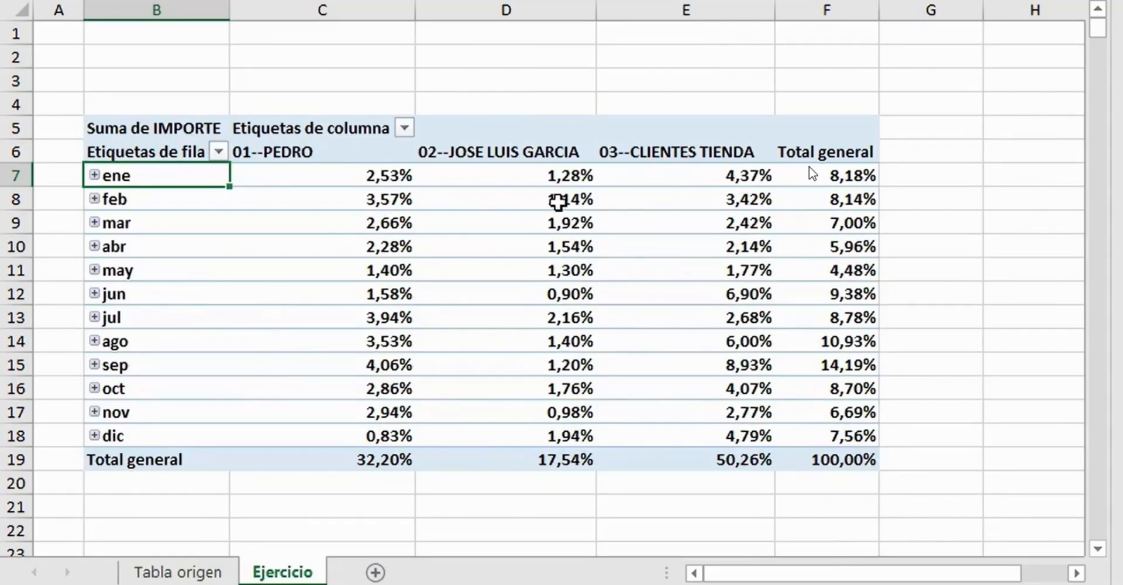
- Show the Suma de IMPORTE values as Total en with FECHA as the base field
right_click(557, 202)
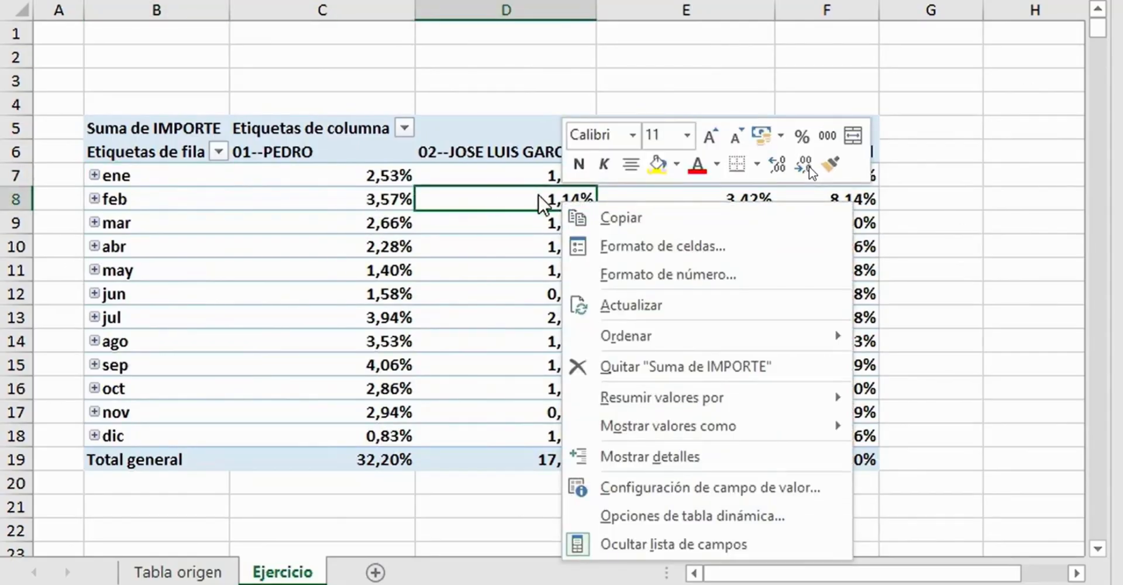
left_click(725, 489)
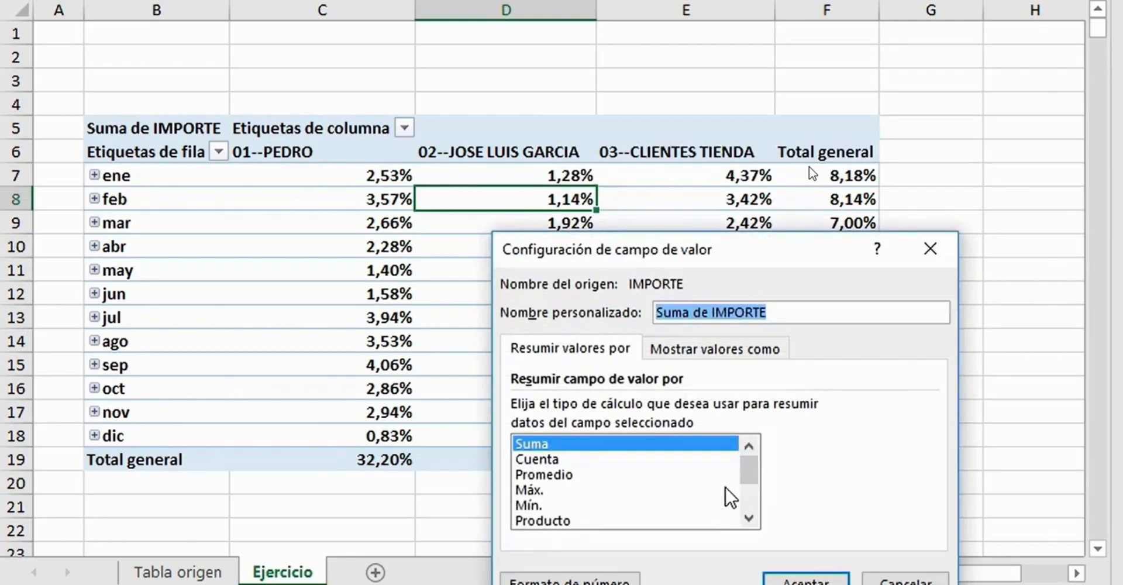
left_click(544, 446)
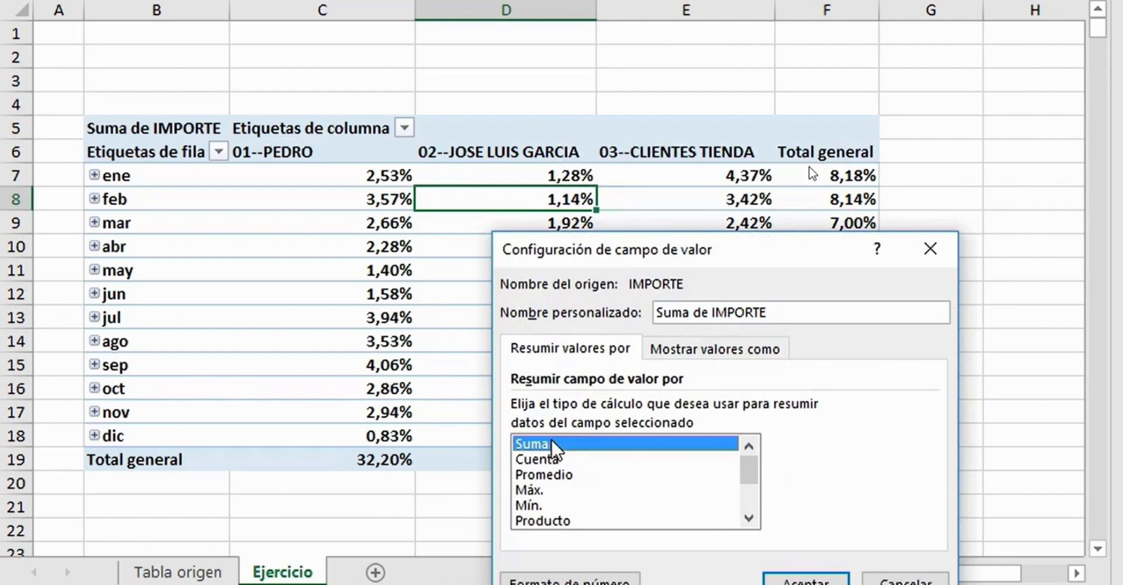
left_click(722, 351)
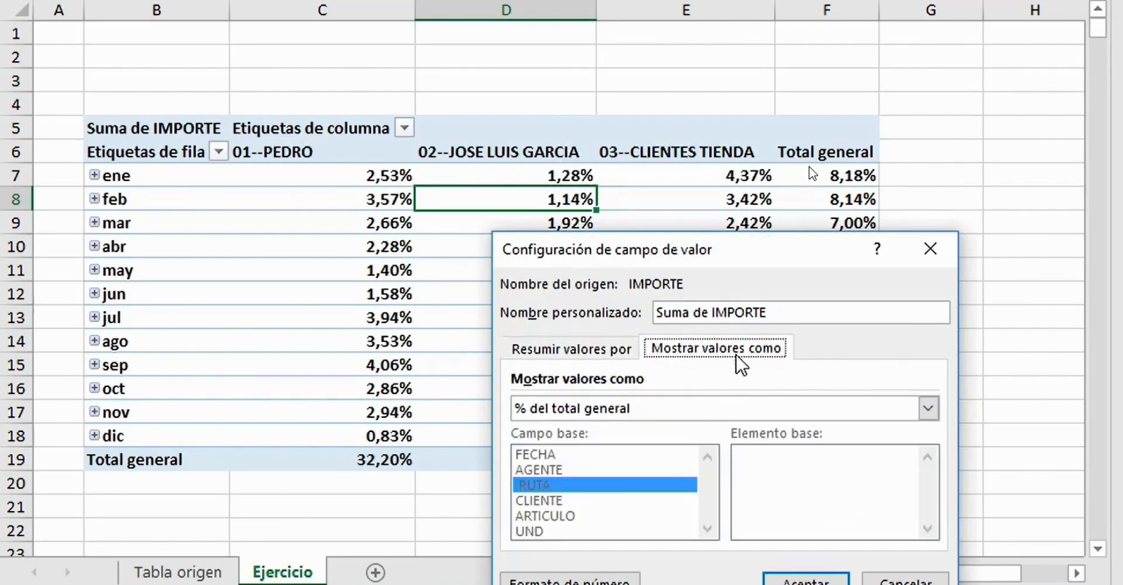
left_click(928, 408)
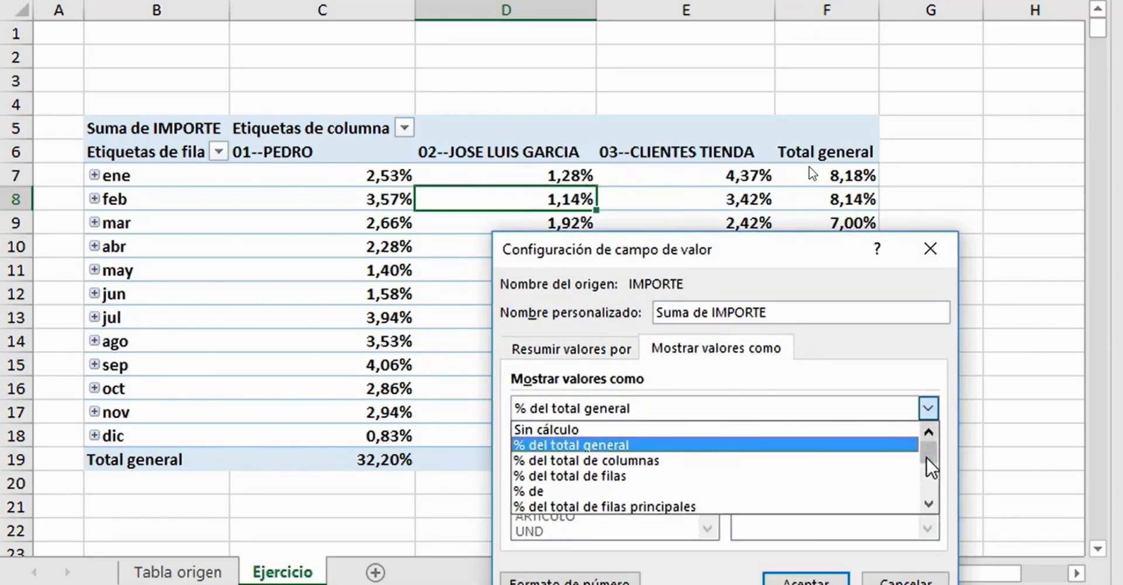
left_click_drag(930, 463, 930, 488)
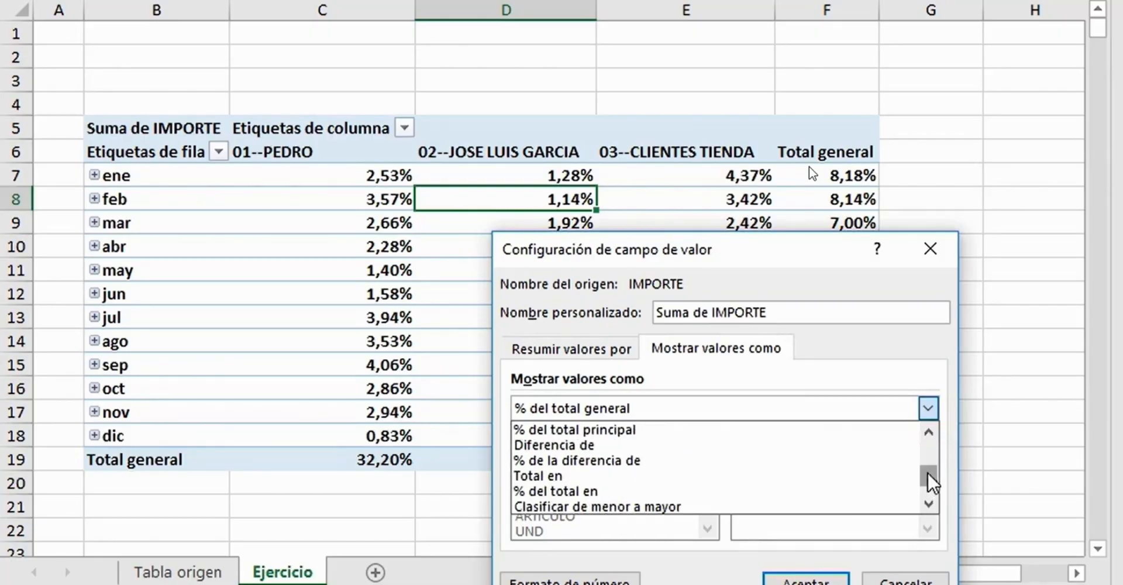
left_click(594, 476)
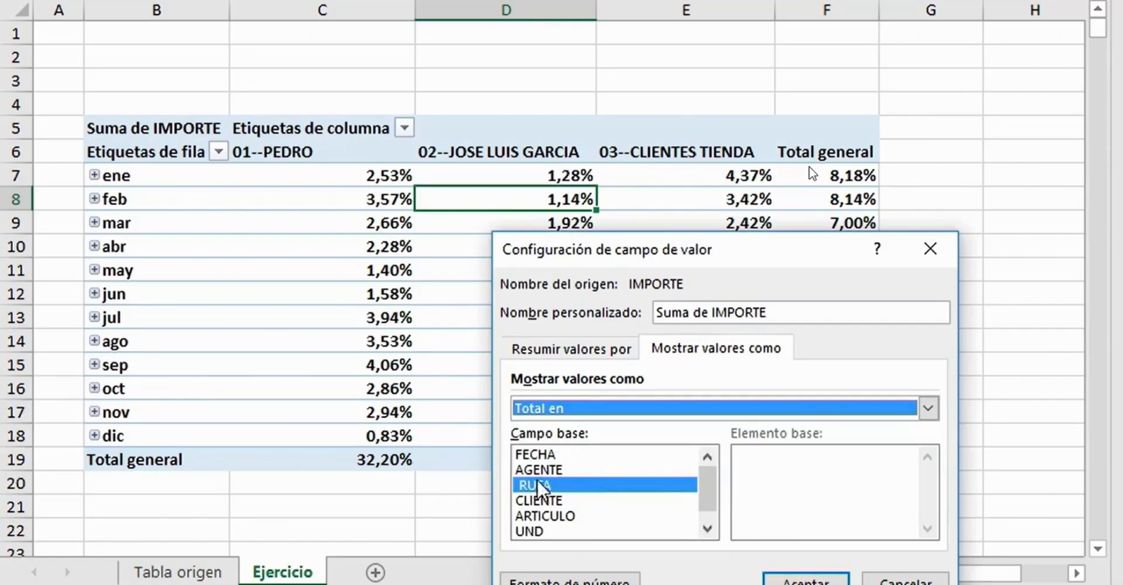
left_click(547, 455)
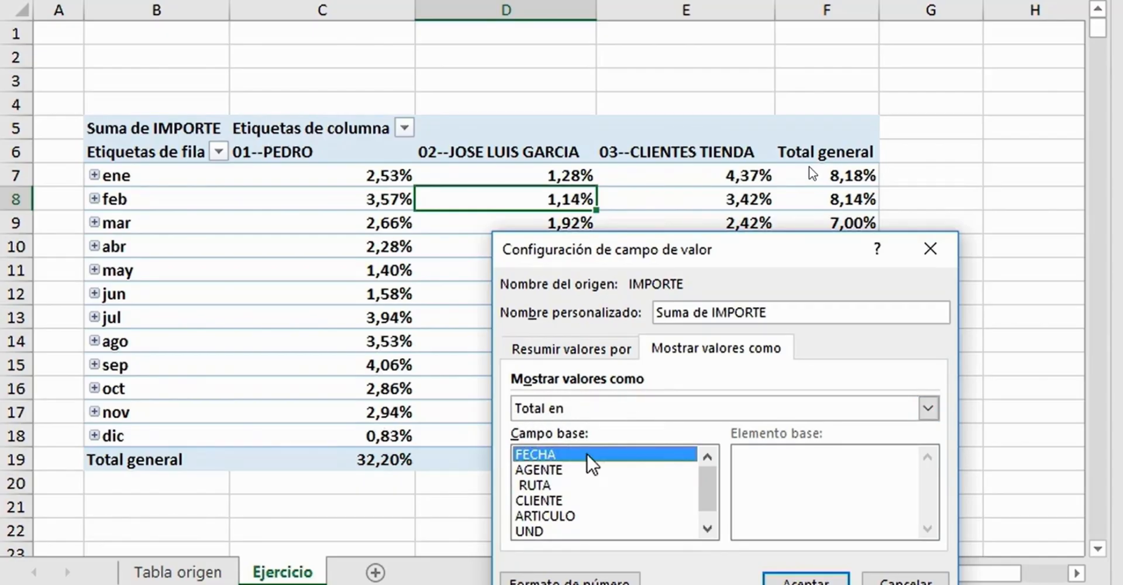
left_click(807, 582)
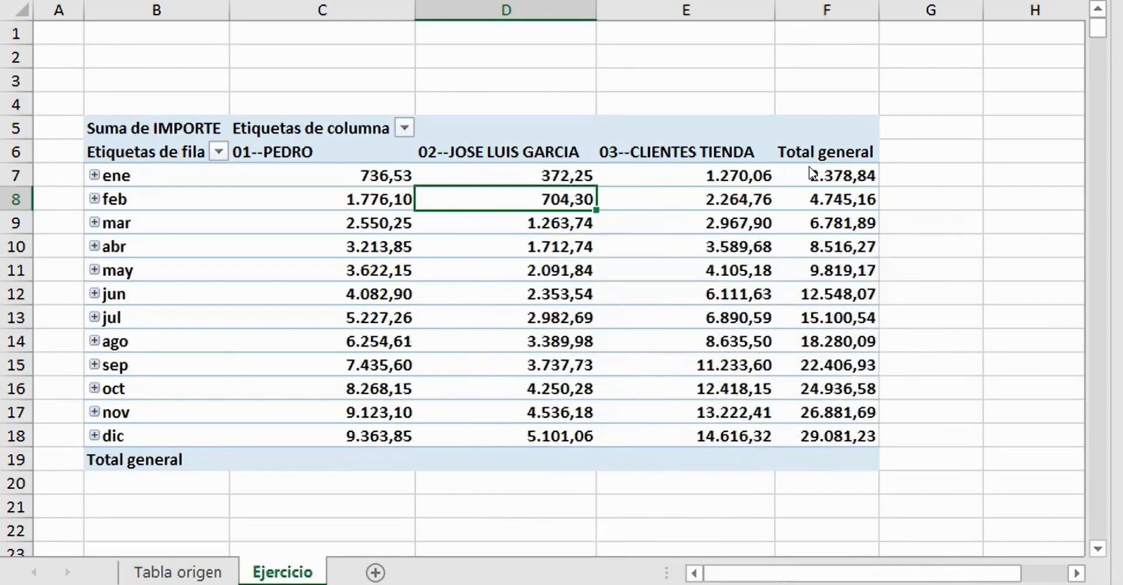
- Examine how the running totals accumulate month by month in the Total general column
left_click(849, 174)
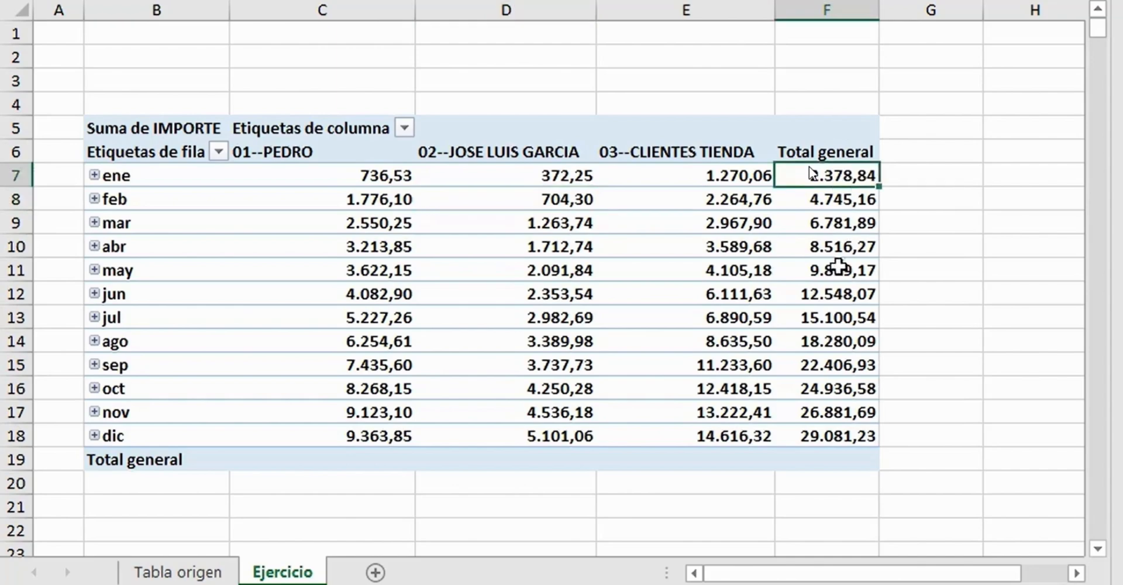
left_click(827, 293)
left_click(835, 178)
left_click_drag(837, 188, 842, 433)
left_click(833, 171)
left_click(848, 203)
left_click(842, 223)
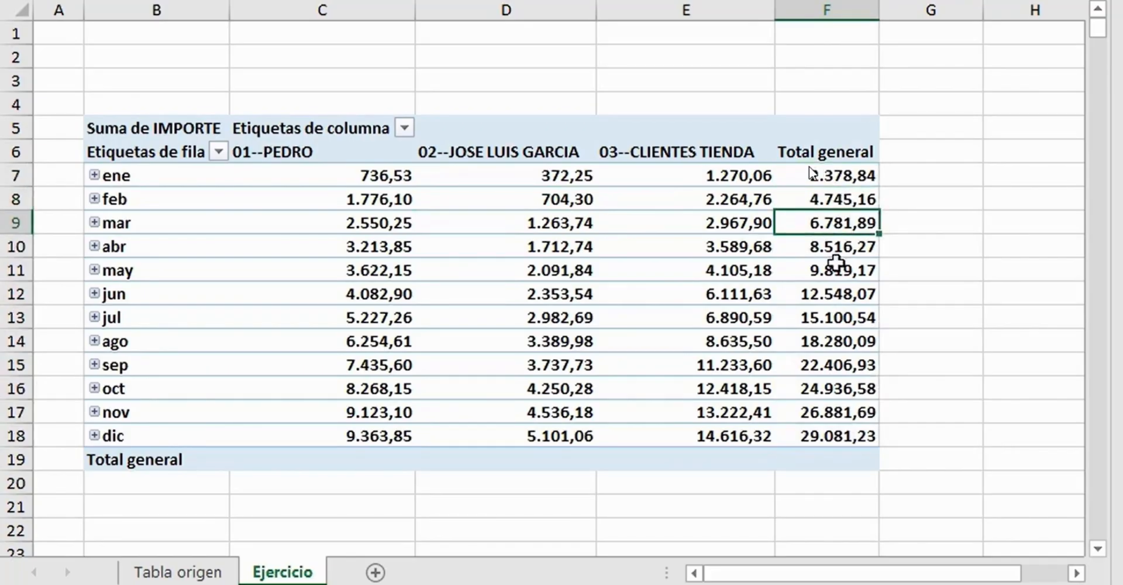
left_click(837, 268)
left_click(837, 317)
left_click(121, 182)
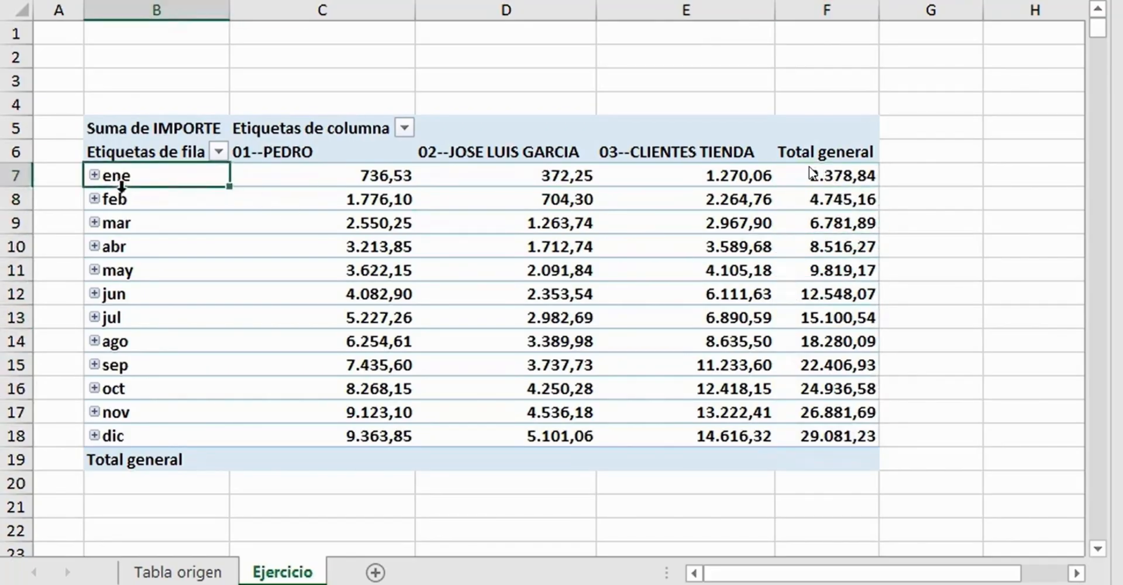
left_click(120, 204)
left_click(120, 230)
left_click(122, 279)
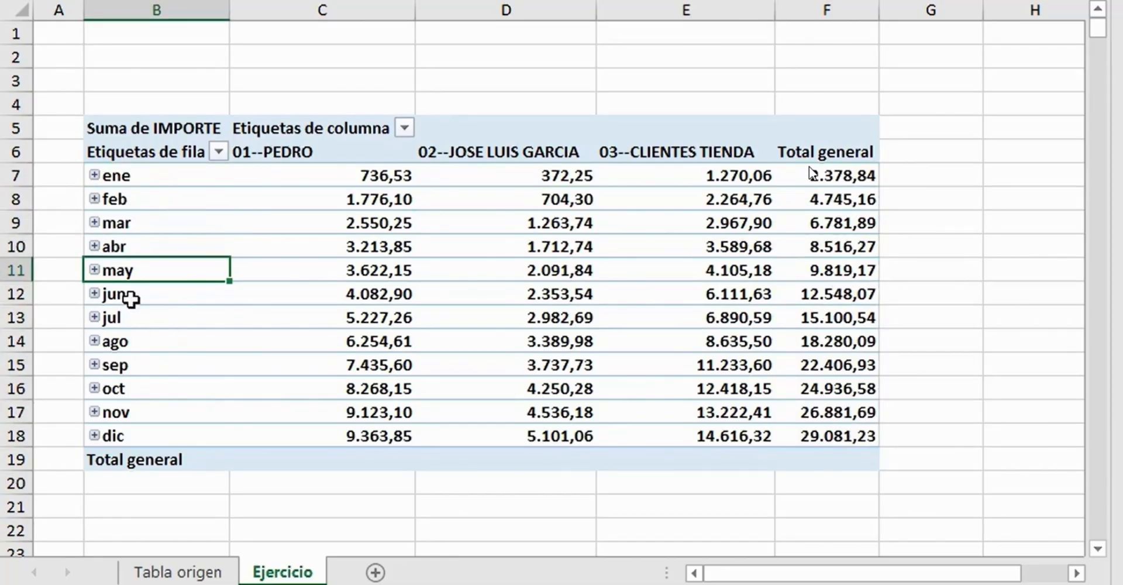
left_click(134, 293)
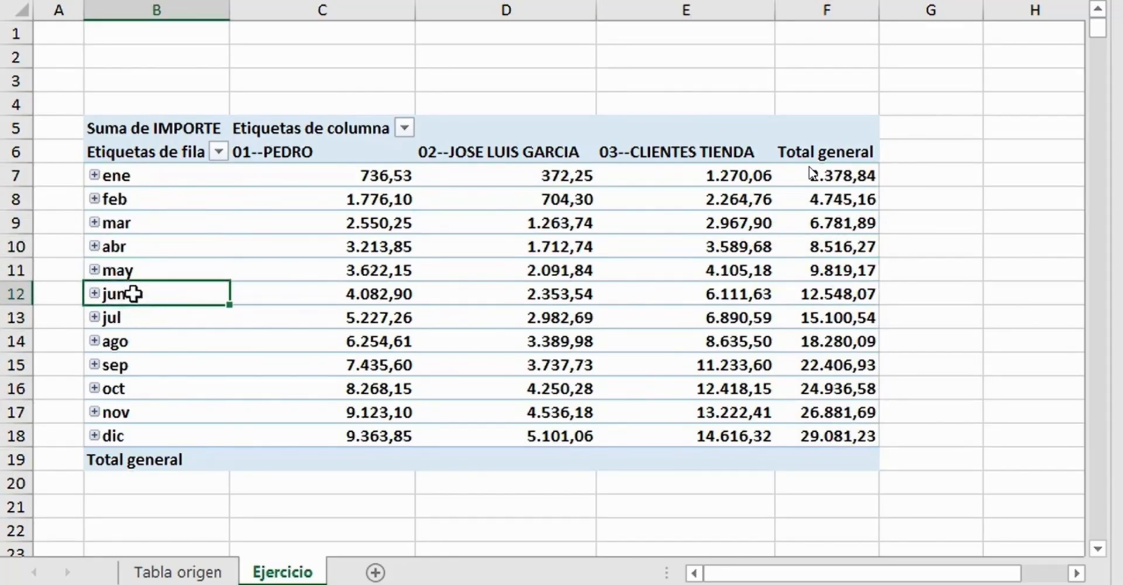
left_click(843, 297)
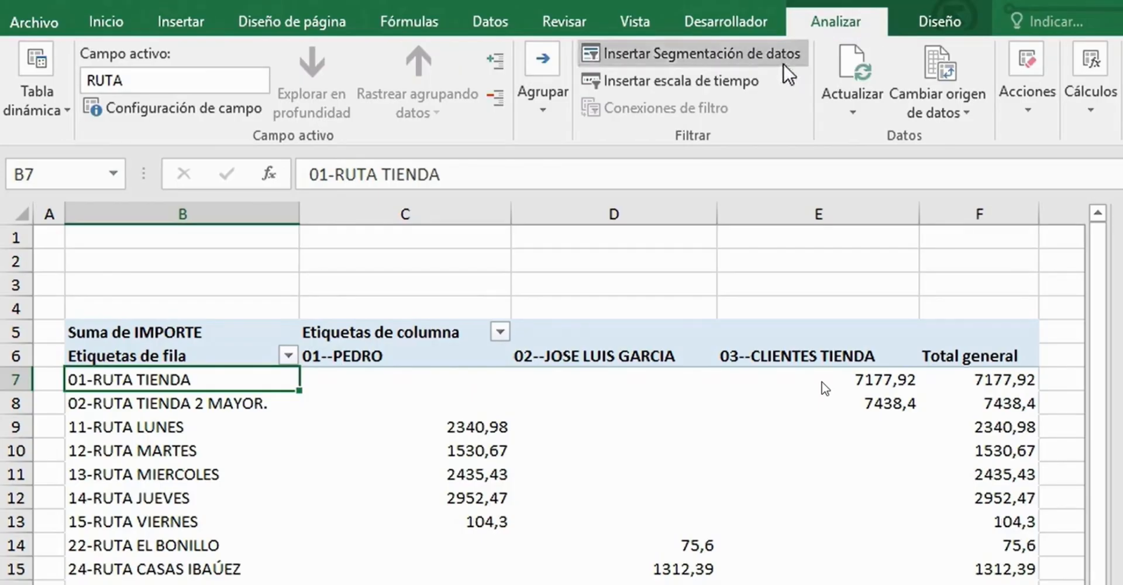
- Select the entire pivot table with the Toda la tabla dinámica option
left_click(1034, 127)
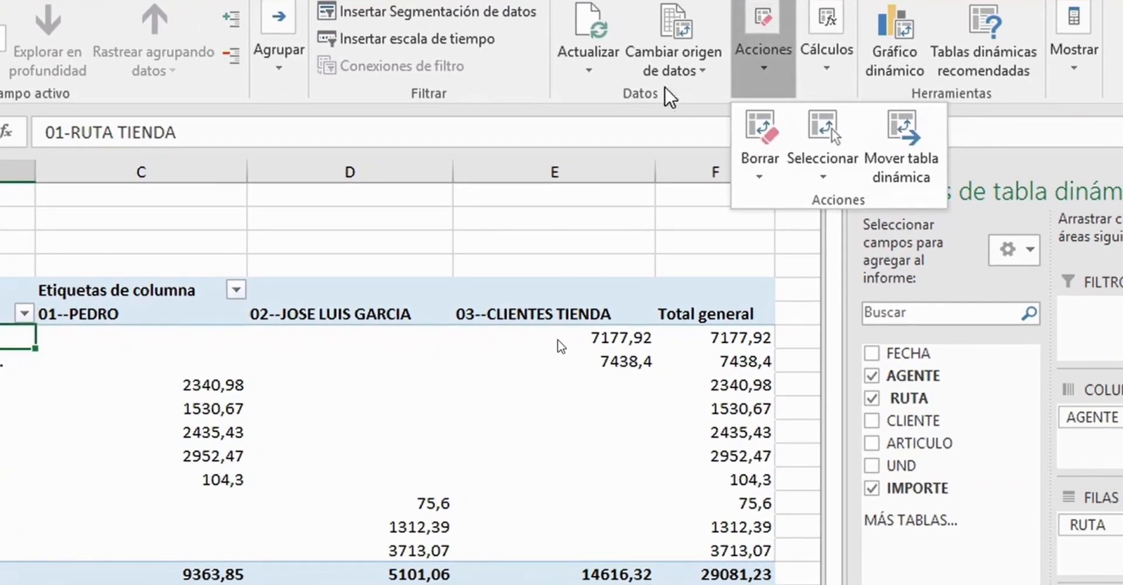
left_click(623, 101)
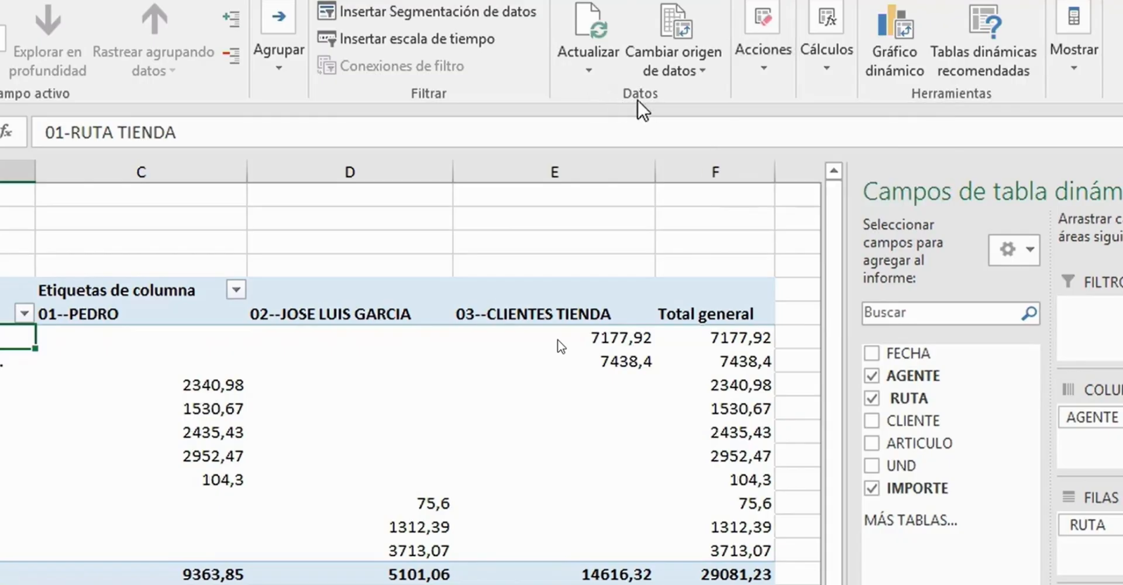
left_click(770, 67)
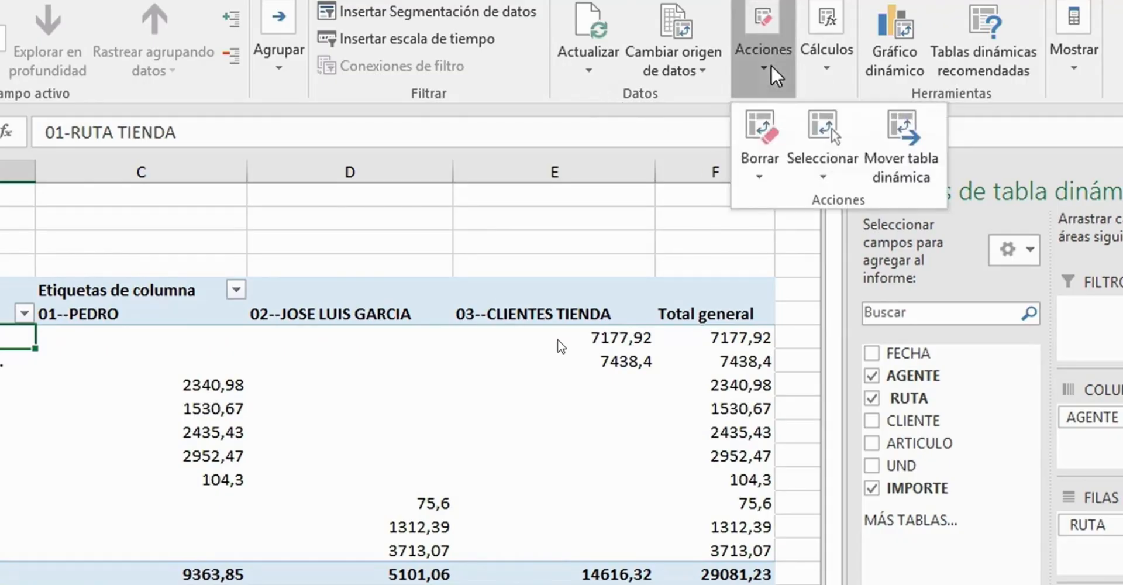
left_click(819, 178)
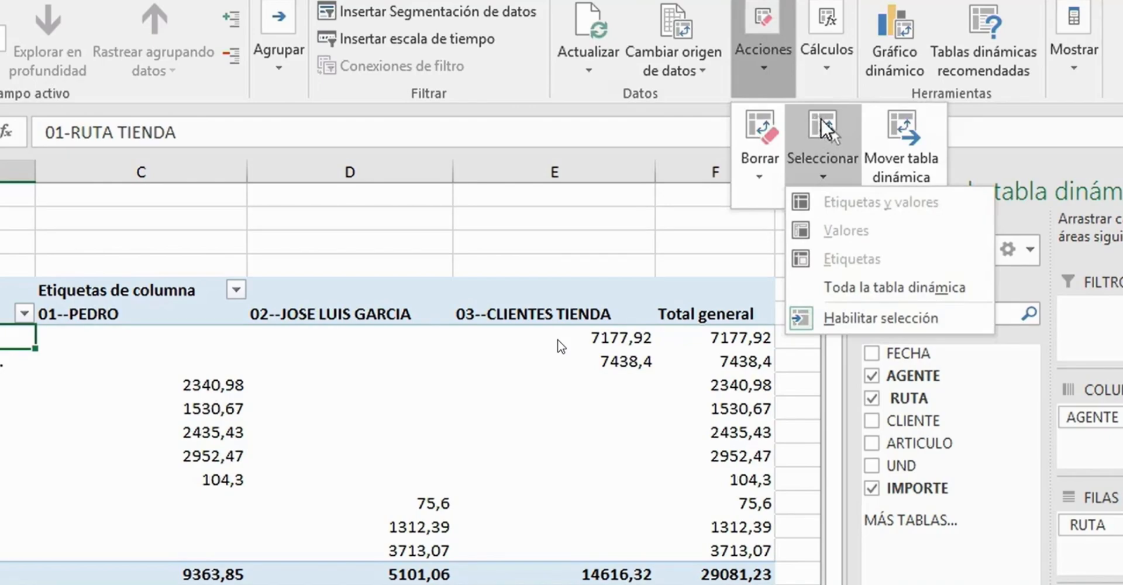
left_click(853, 293)
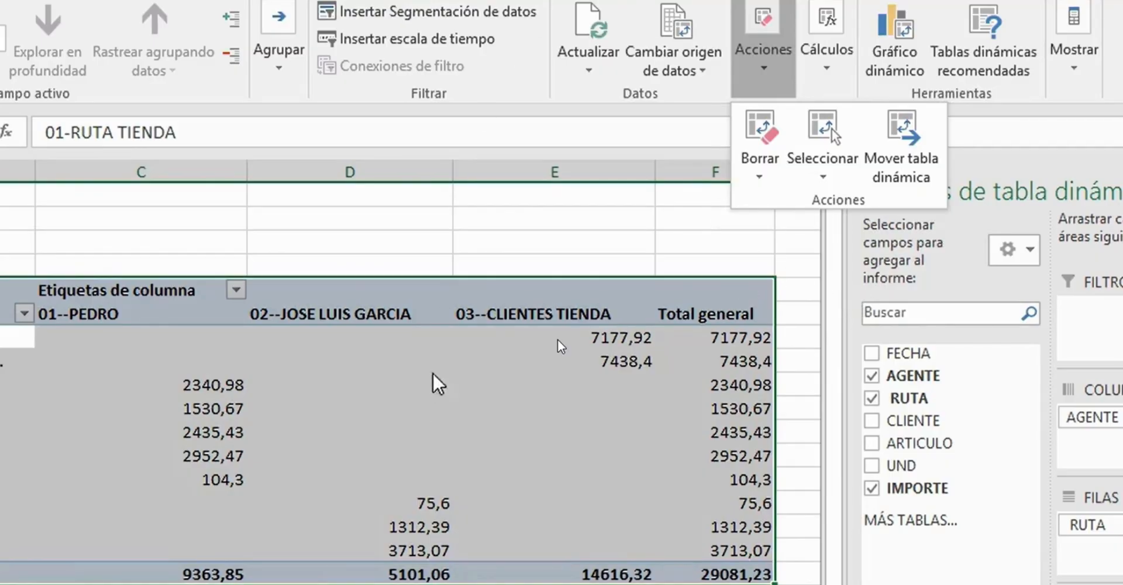
- Clear the selection and reselect the whole pivot table from the edge of its Suma de IMPORTE header cell
left_click(457, 341)
left_click(17, 360)
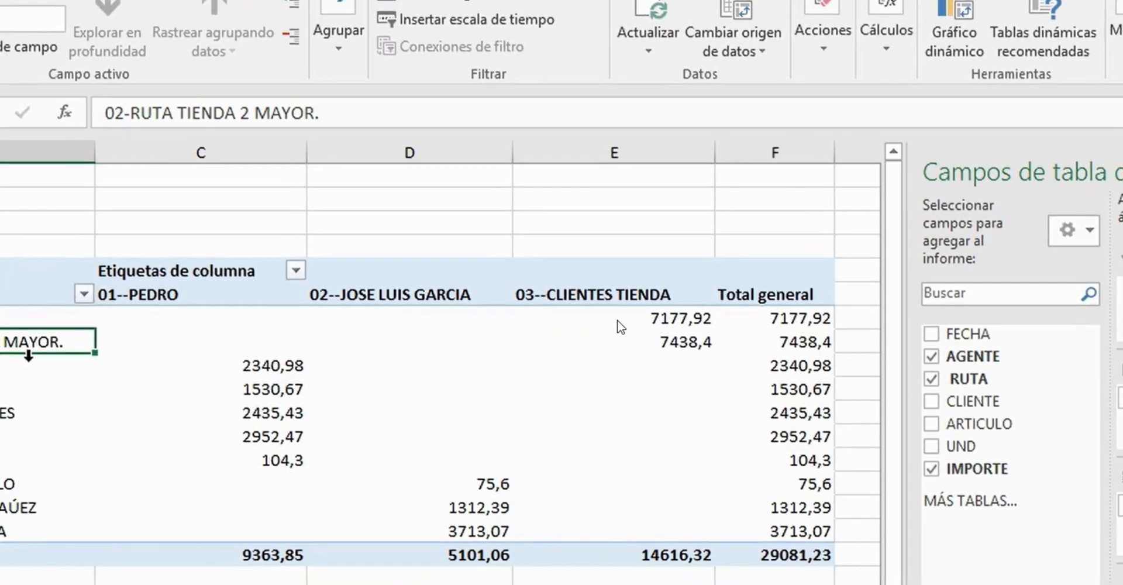
left_click(174, 307)
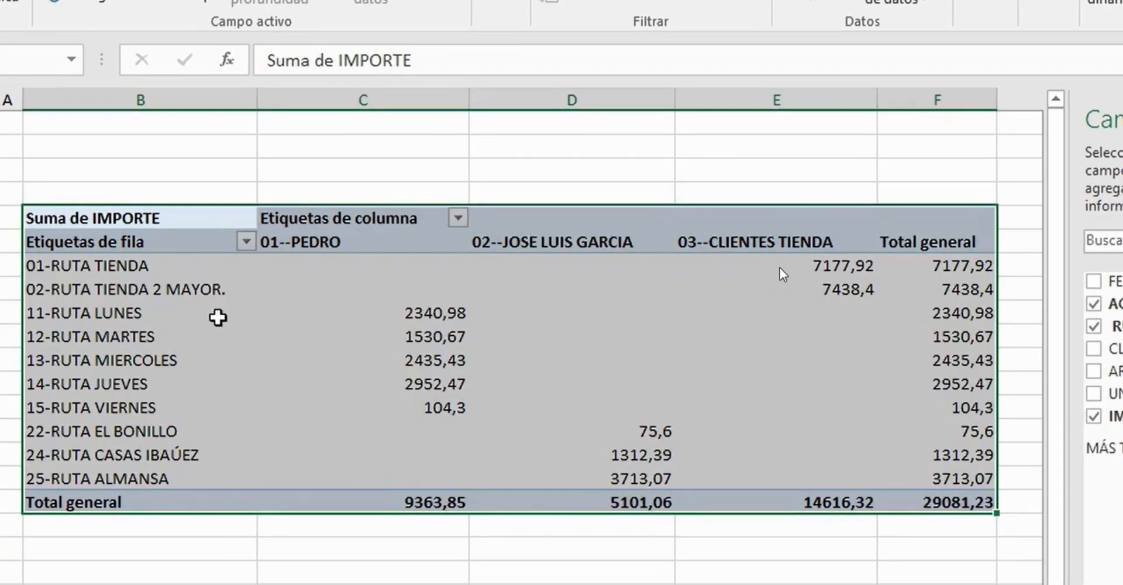
left_click(384, 295)
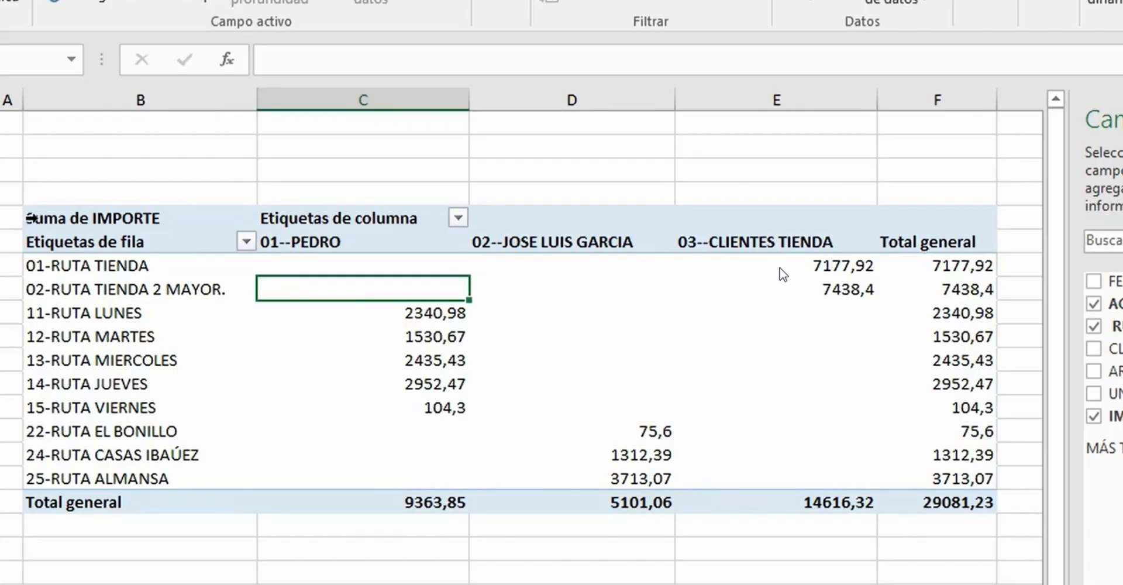
left_click(31, 217)
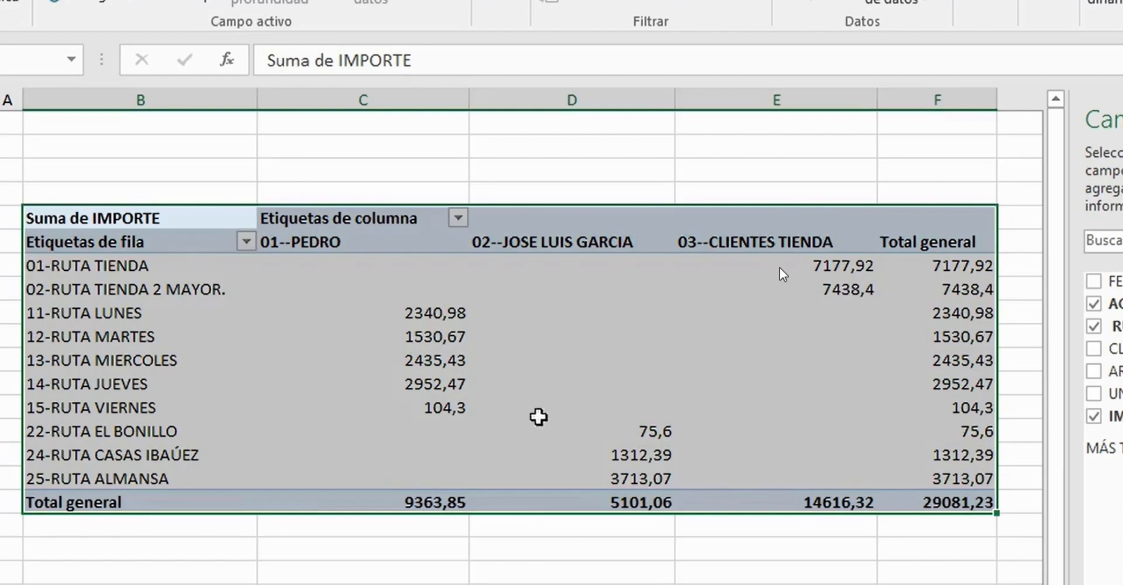
- Try to clear the whole pivot table with Borrar todo
mouse_move(807, 377)
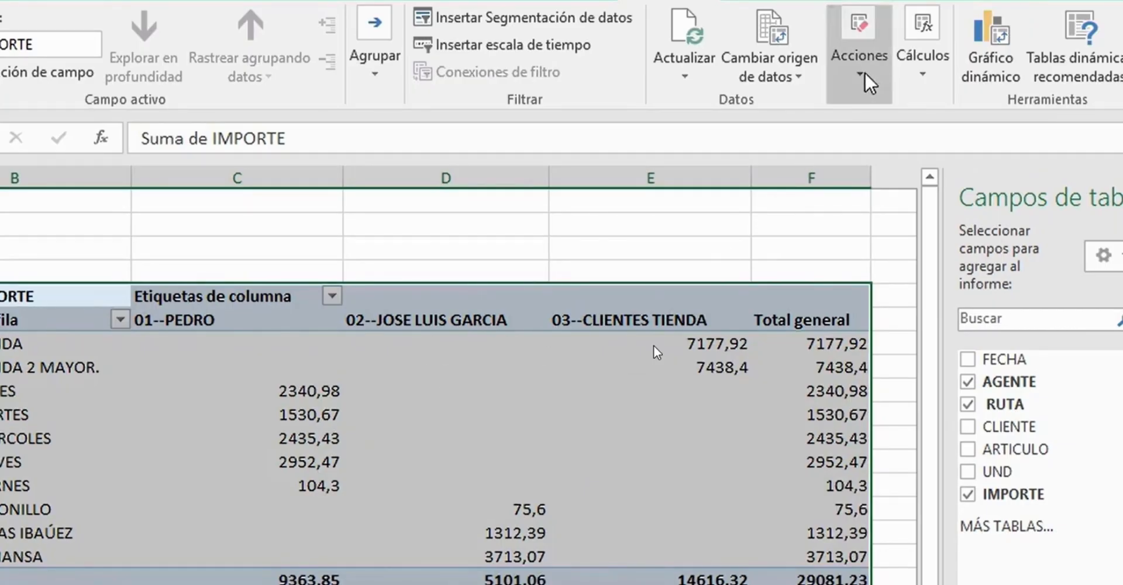
left_click(866, 74)
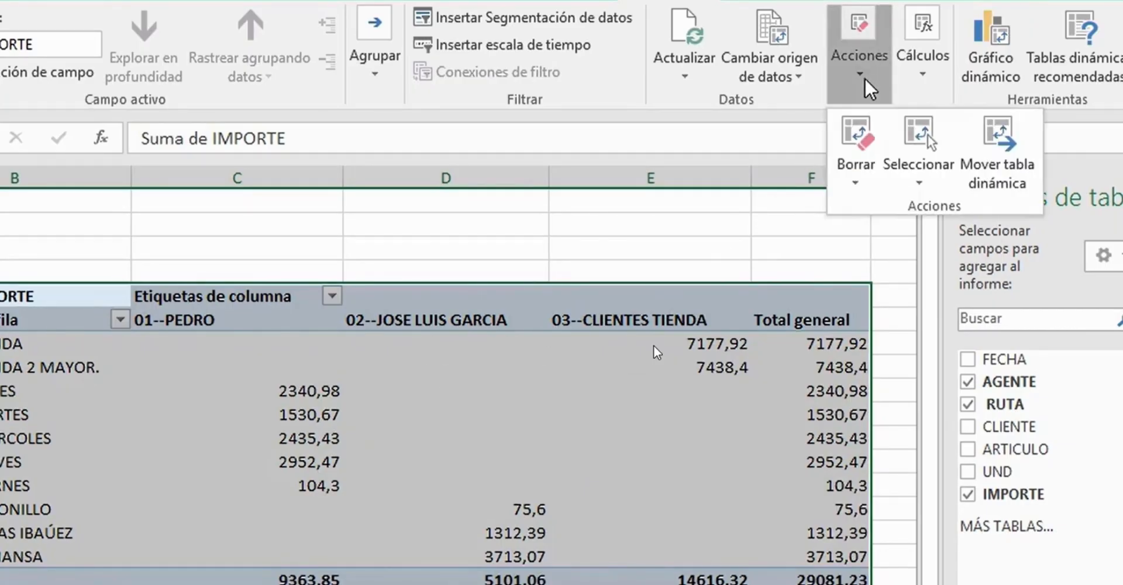
left_click(857, 186)
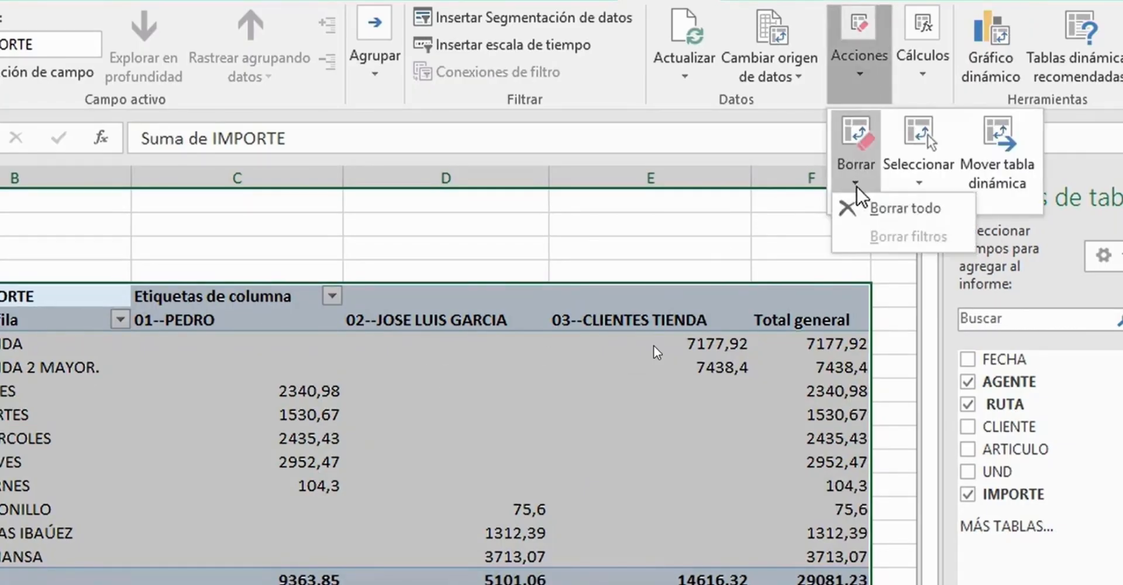
left_click(880, 210)
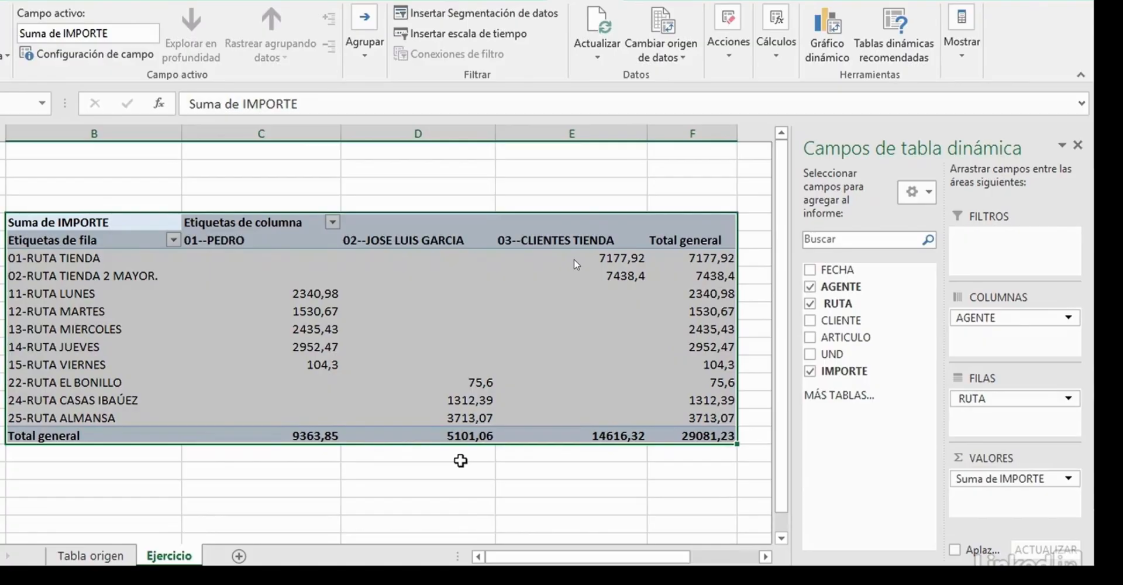
- Try to delete the selected pivot table
key("Delete")
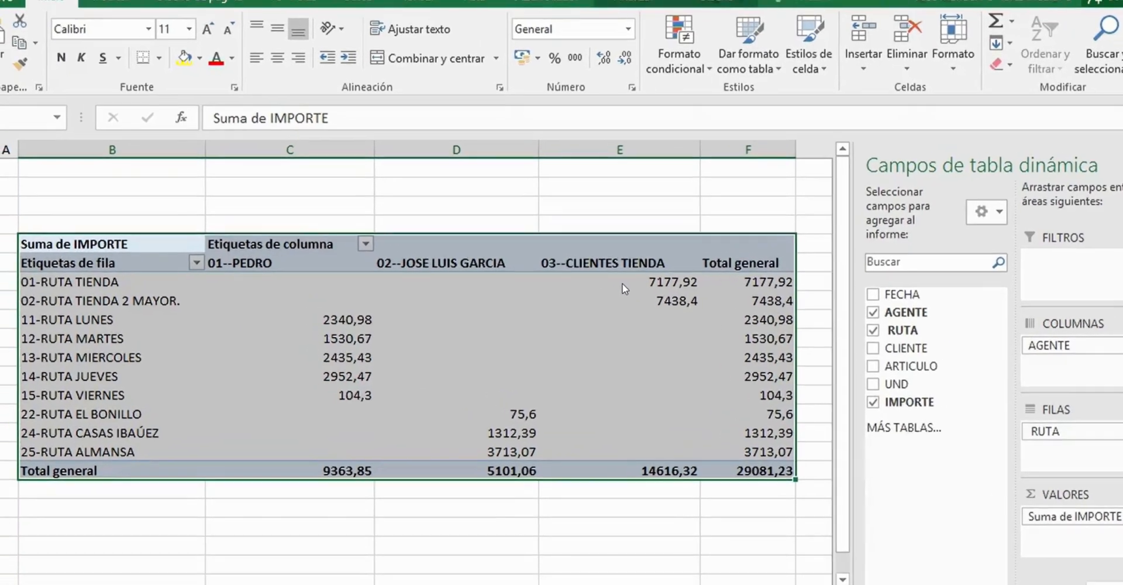
- Move the pivot table to cell B33 of the Ejercicio sheet
left_click(766, 12)
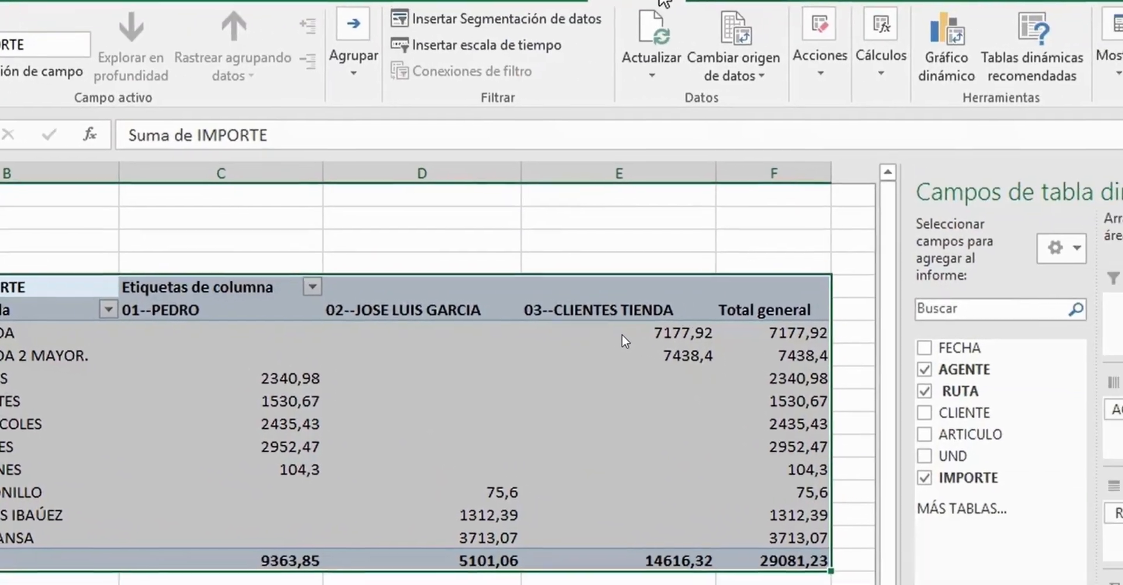
left_click(818, 67)
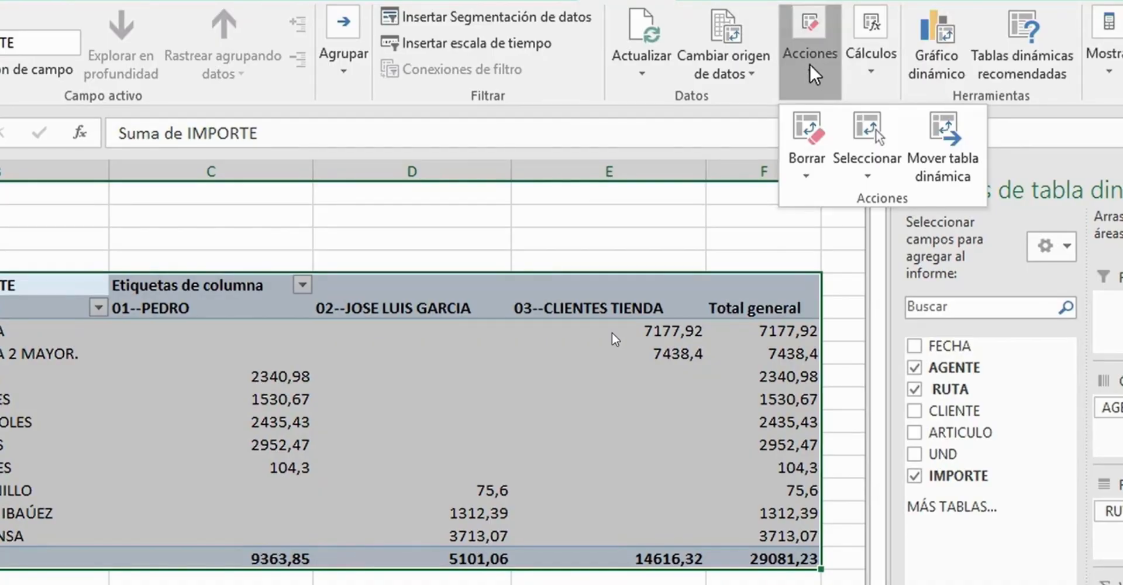
left_click(955, 151)
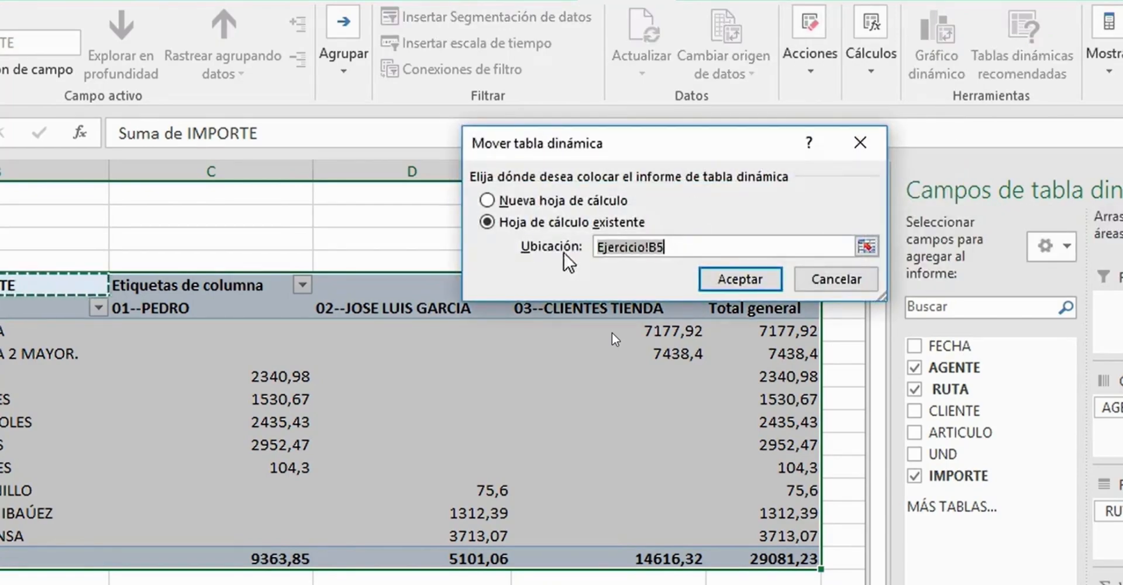
left_click(867, 247)
scroll(614, 336, "down", 6)
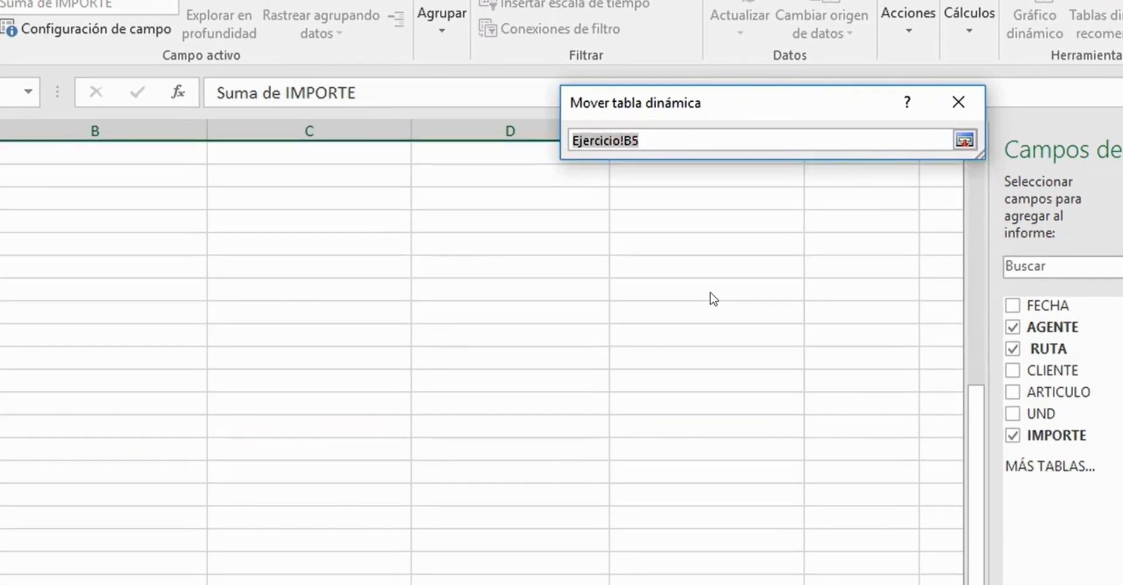
left_click(41, 404)
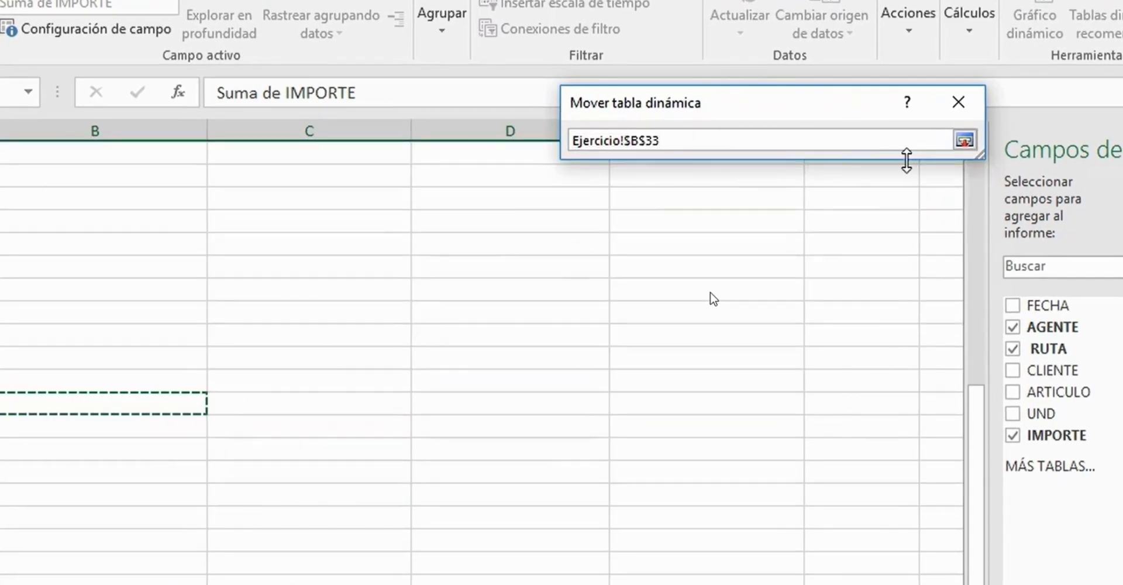
left_click(965, 140)
left_click(805, 243)
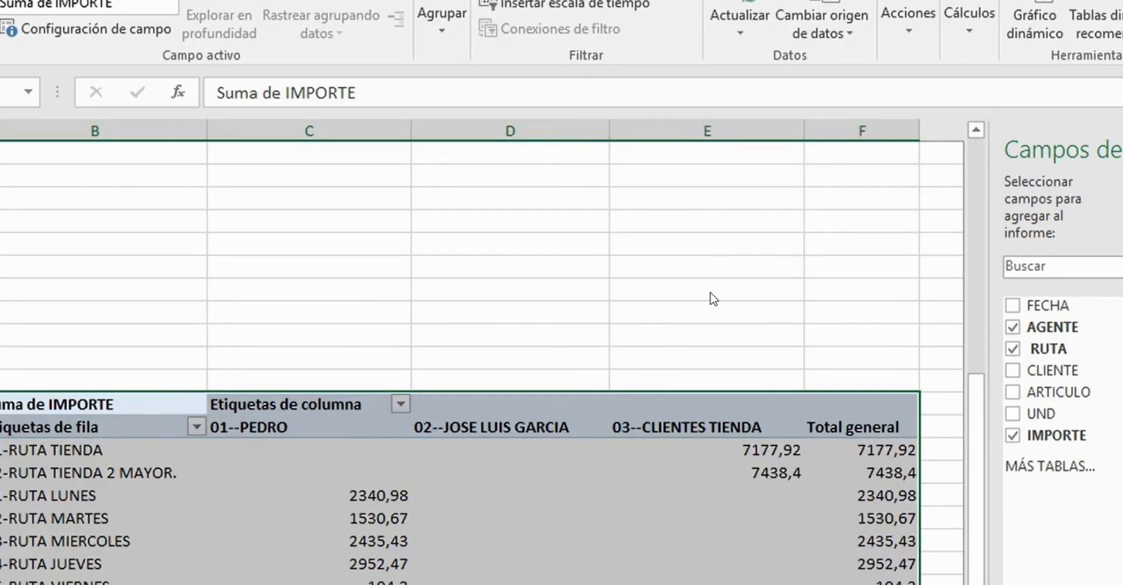
scroll(230, 313, "down", 4)
scroll(268, 389, "up", 1)
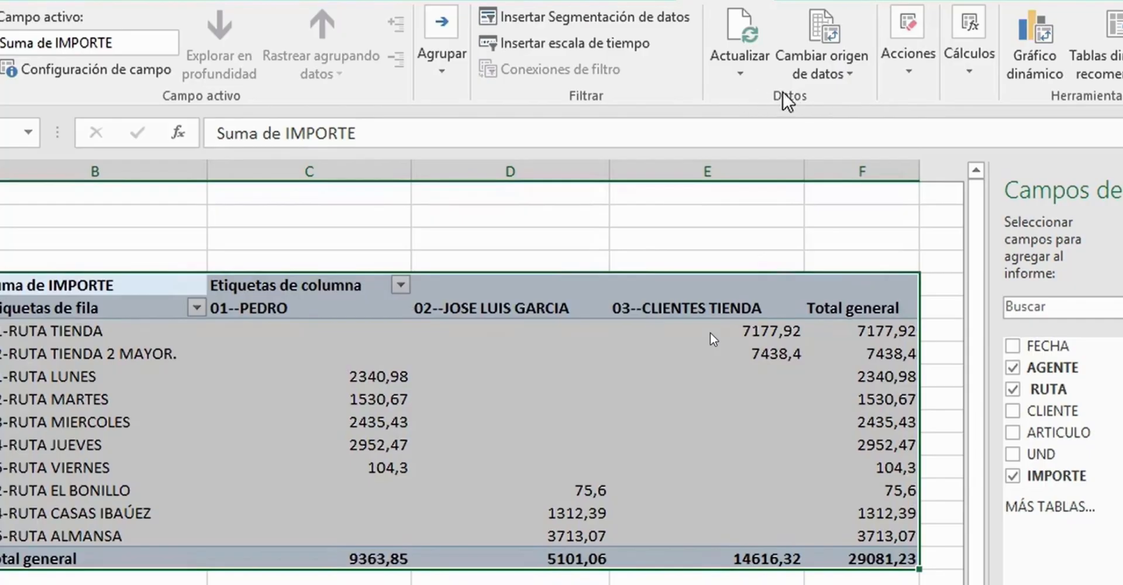
- Set the IMPORTE of the first record in the source table on the Tabla origen sheet to 90000000
left_click(741, 76)
mouse_move(707, 331)
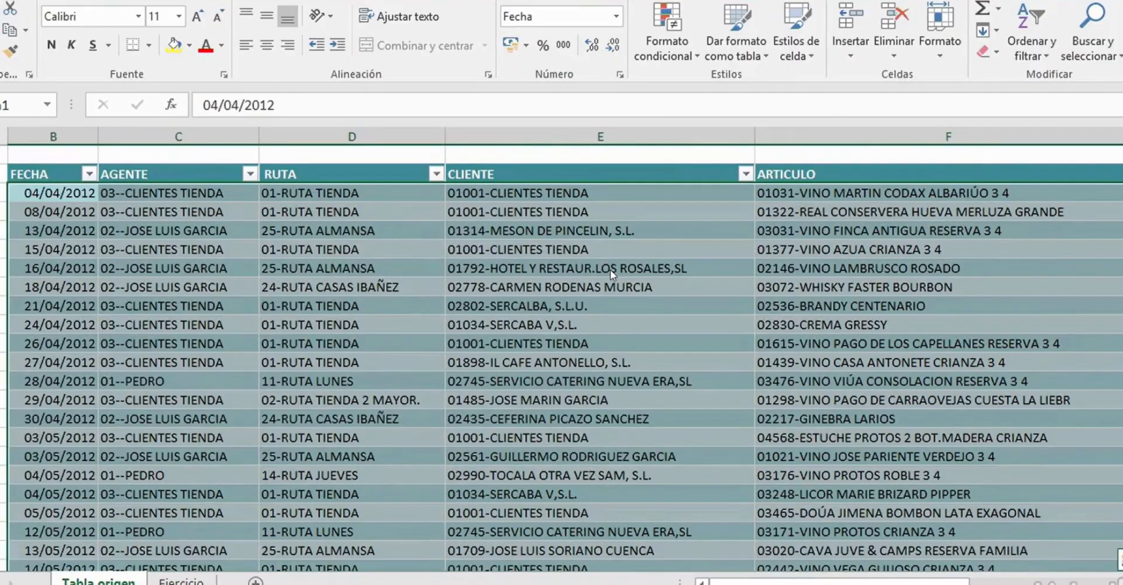
left_click_drag(848, 582, 986, 583)
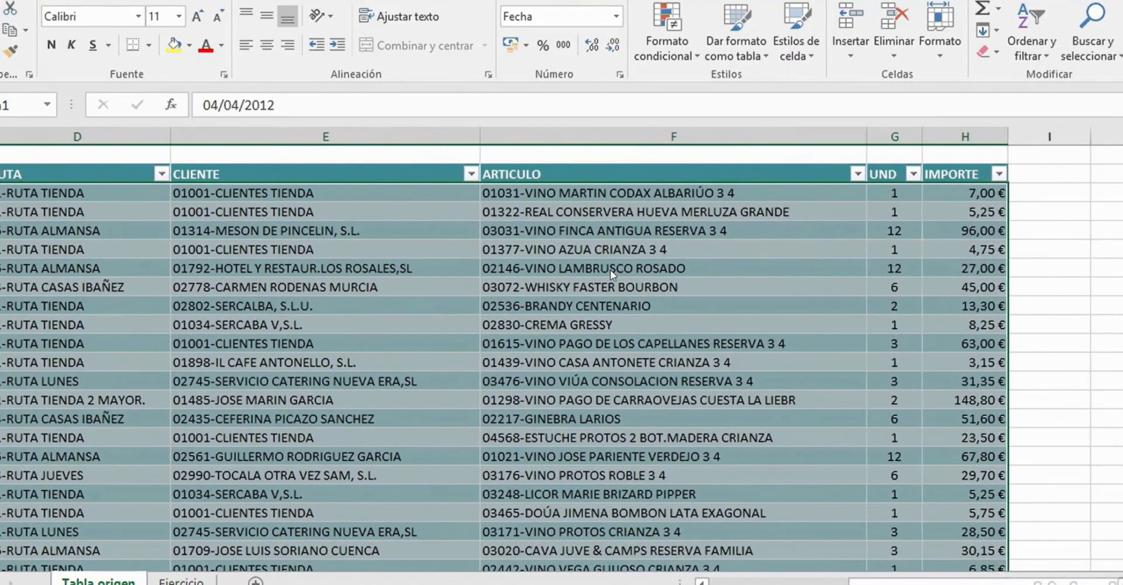
left_click(969, 198)
type("90000000")
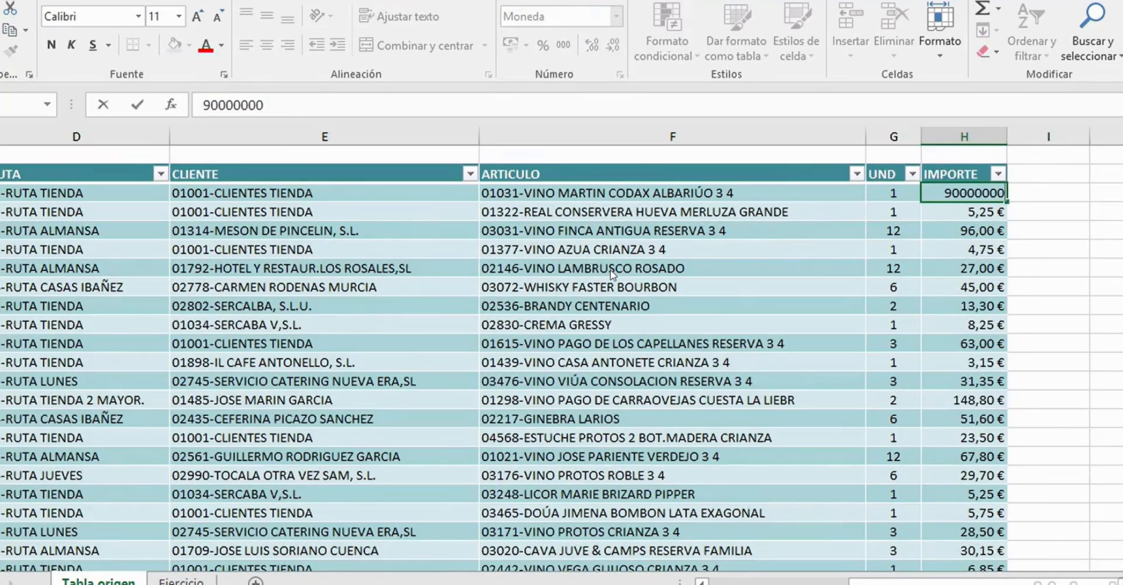
key("Return")
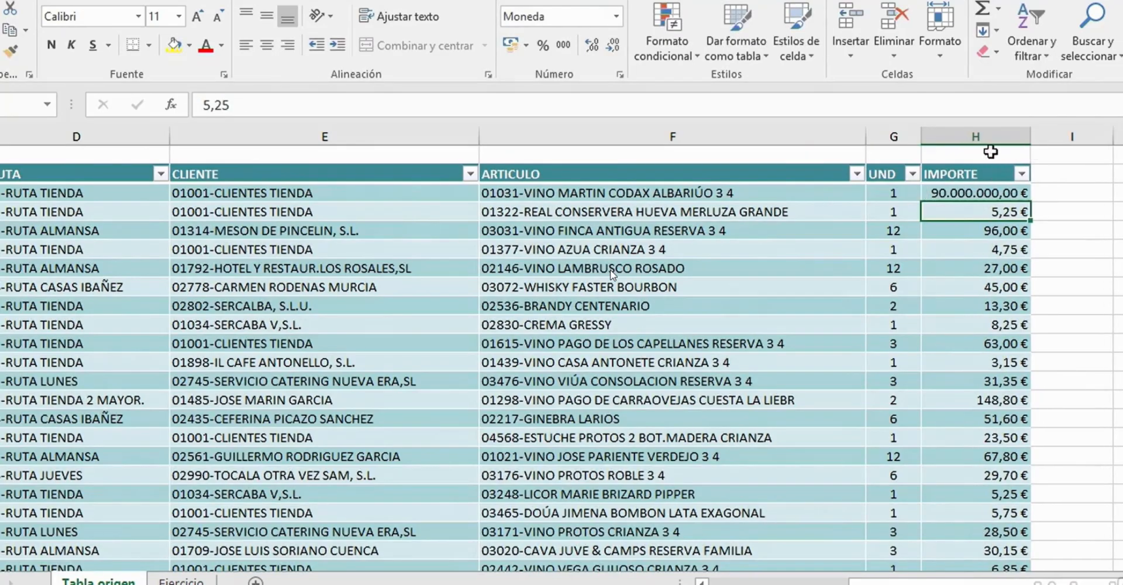
- Refresh the pivot table on the Ejercicio sheet and check the updated 01-RUTA TIENDA amounts
key("ctrl+Page_Down")
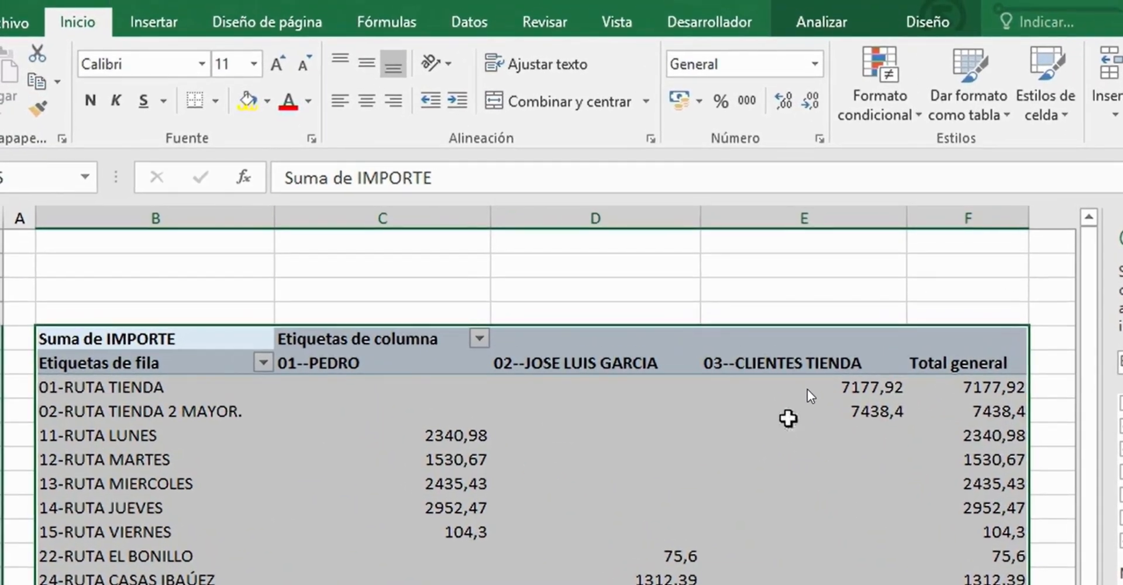
left_click(825, 26)
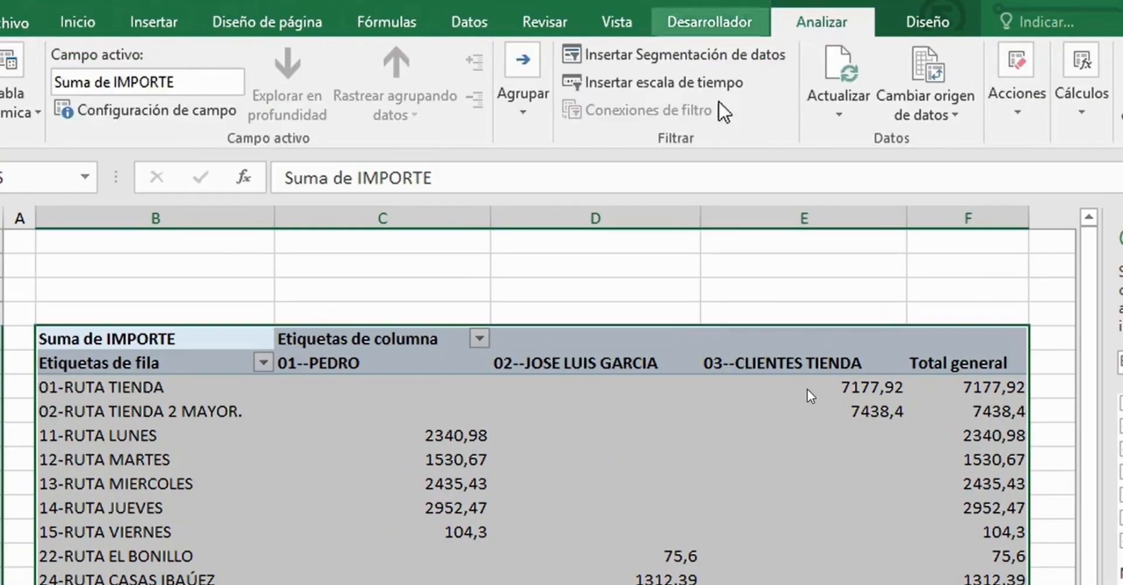
left_click(842, 66)
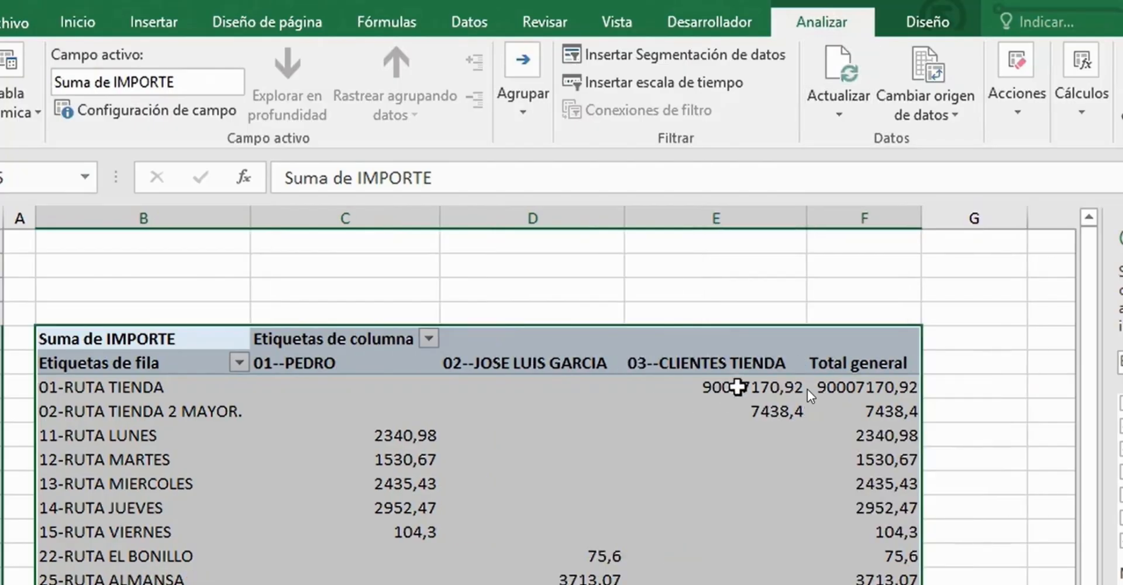
left_click(724, 393)
left_click(871, 390)
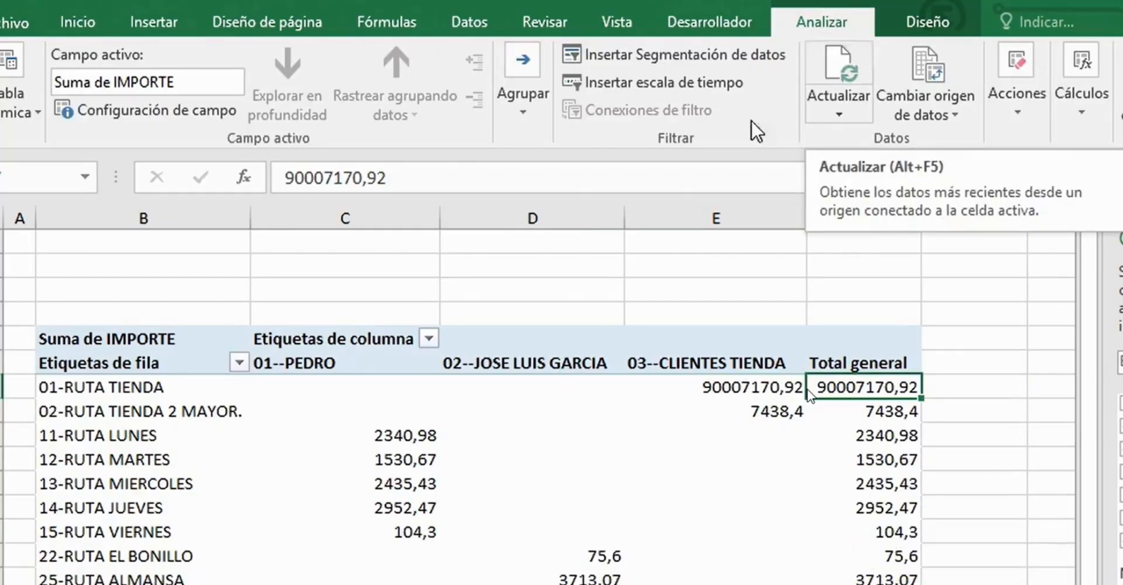
right_click(419, 391)
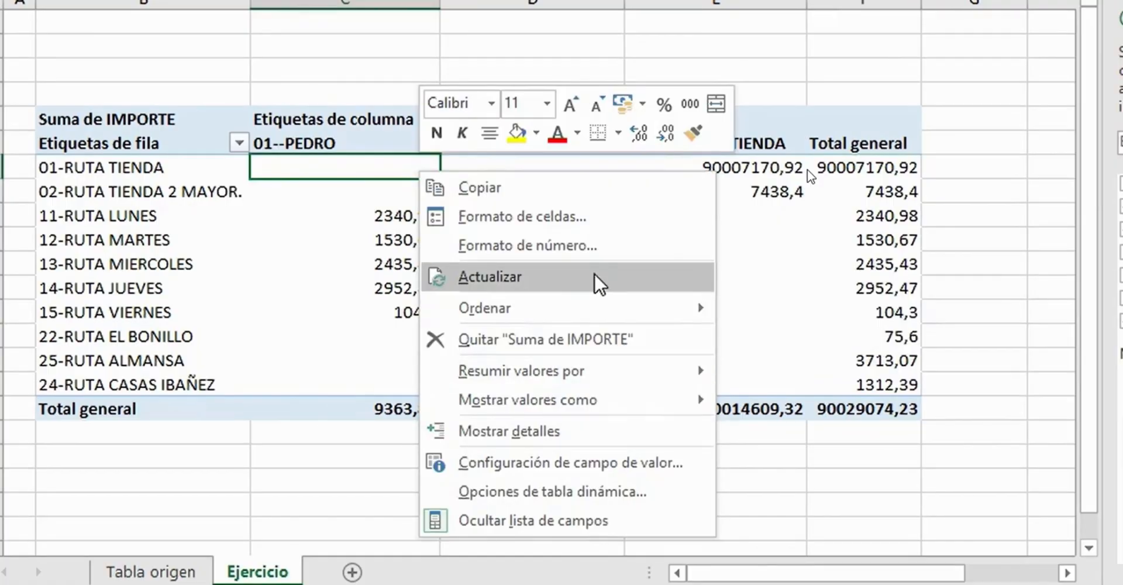
key("Escape")
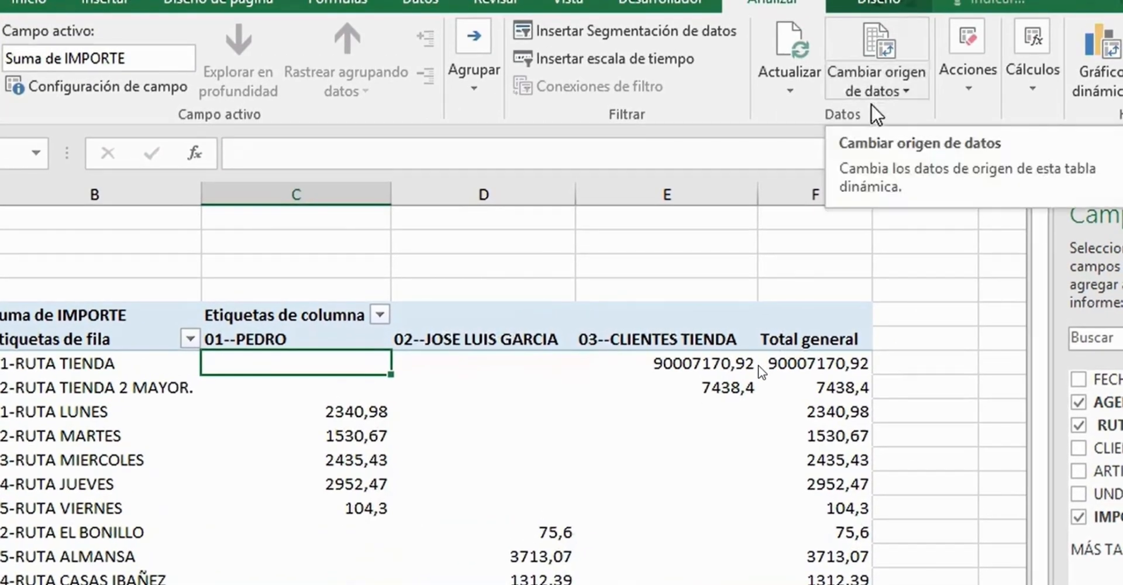
- Change the pivot table's data source to Tabla1[[AGENTE]:[IMPORTE]], leaving out the FECHA column
left_click(886, 97)
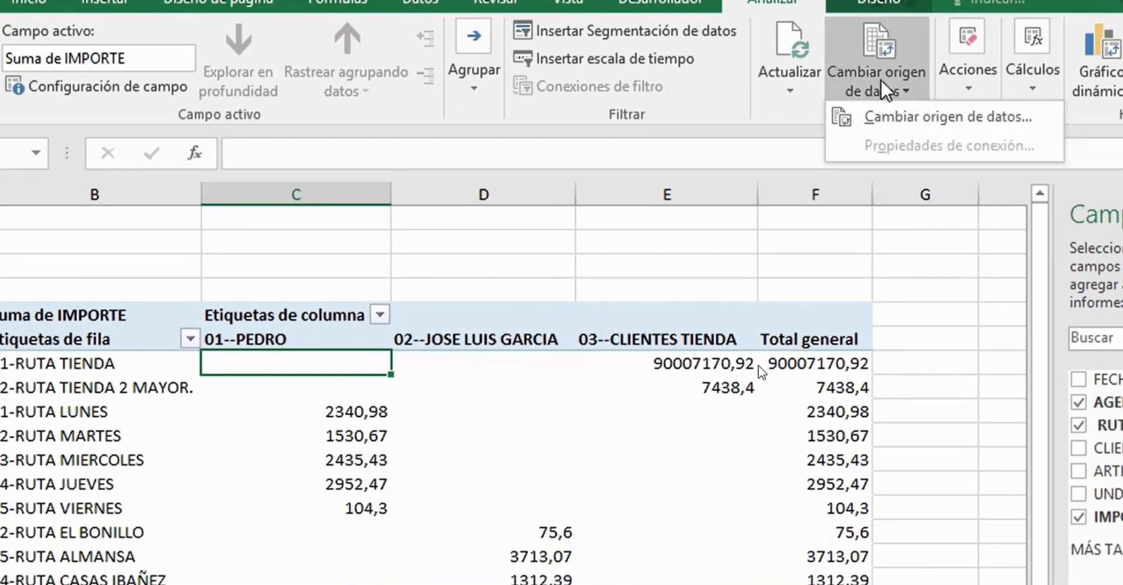
left_click(906, 120)
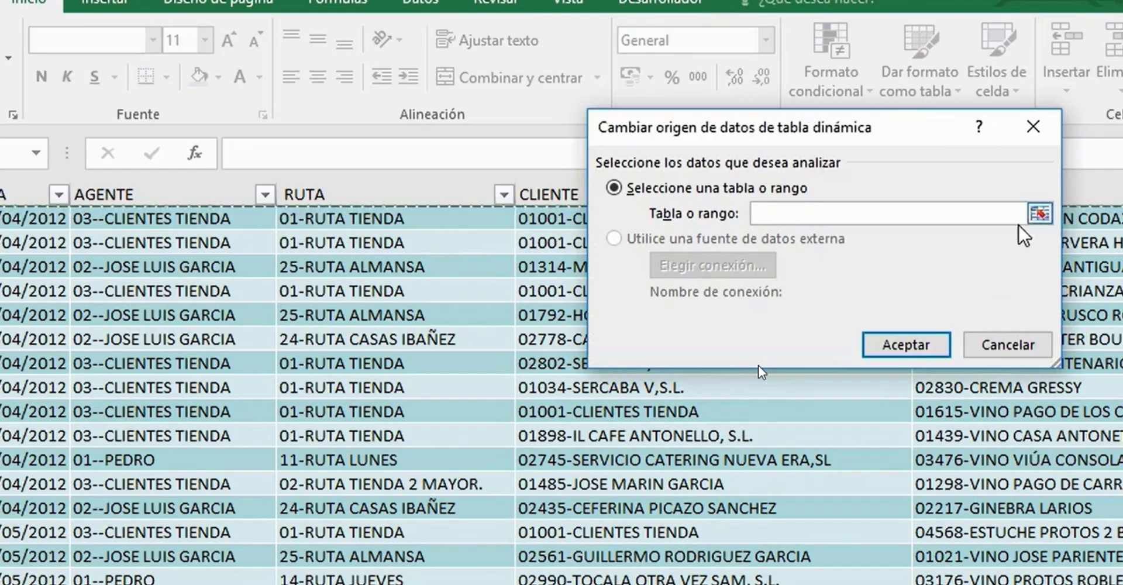
left_click(1039, 215)
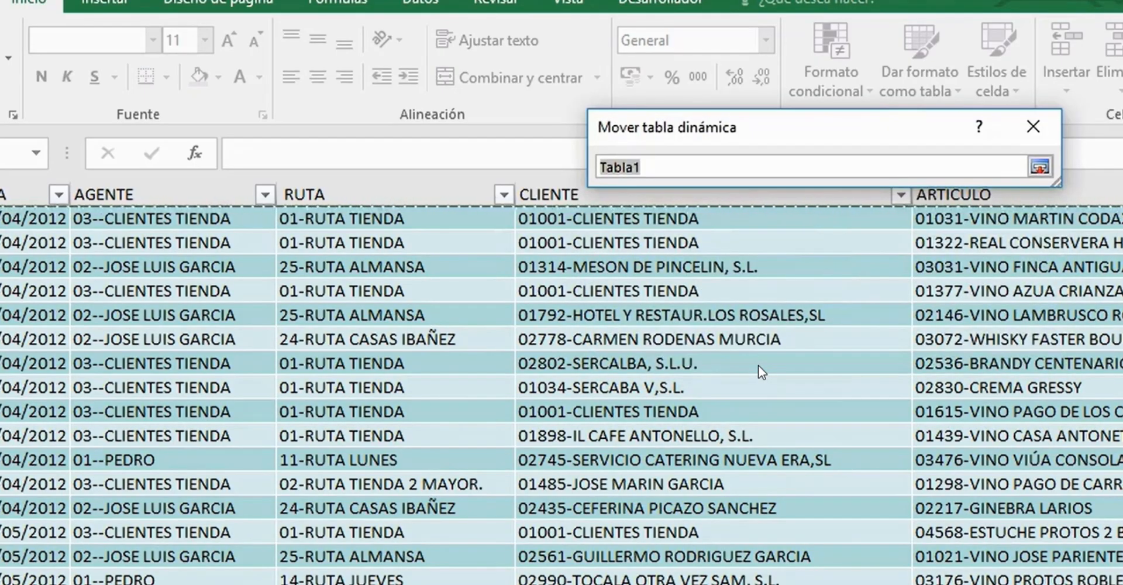
scroll(827, 276, "up", 1)
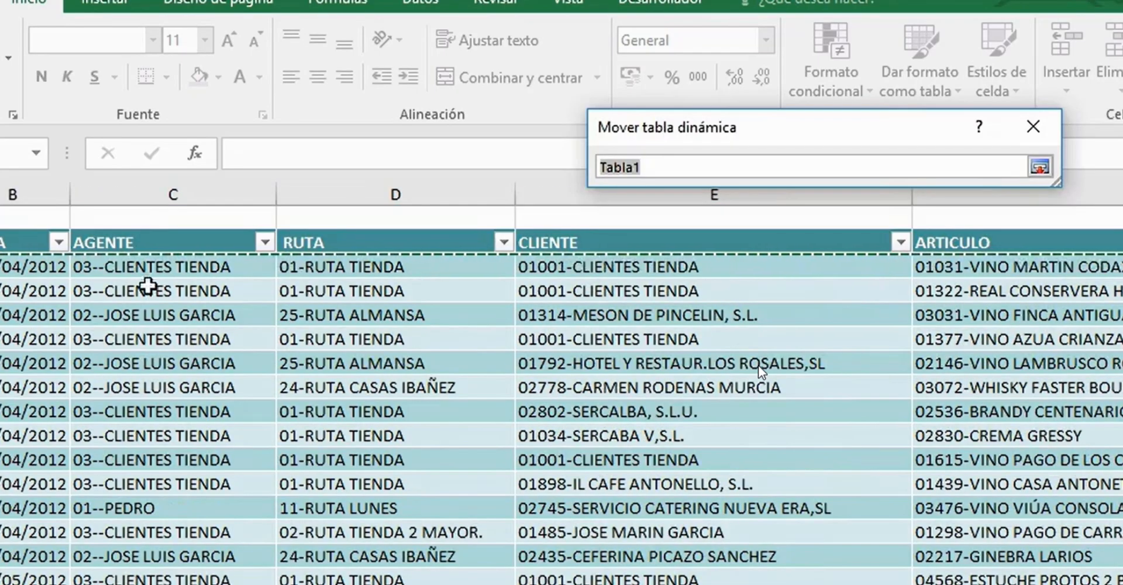
left_click_drag(148, 228, 1118, 237)
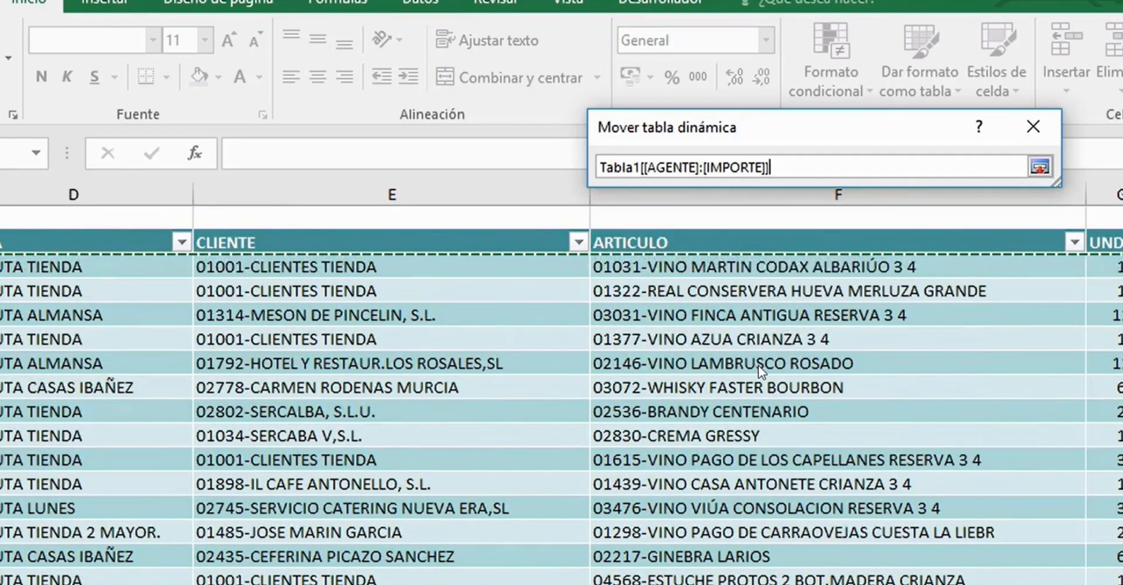
scroll(562, 409, "left", 3)
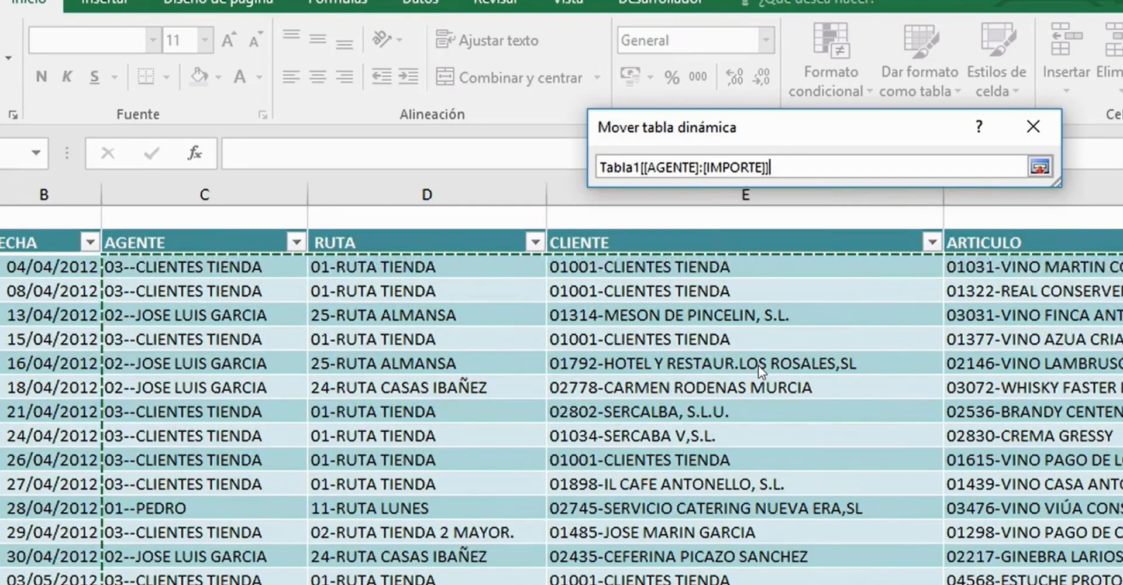
key("Return")
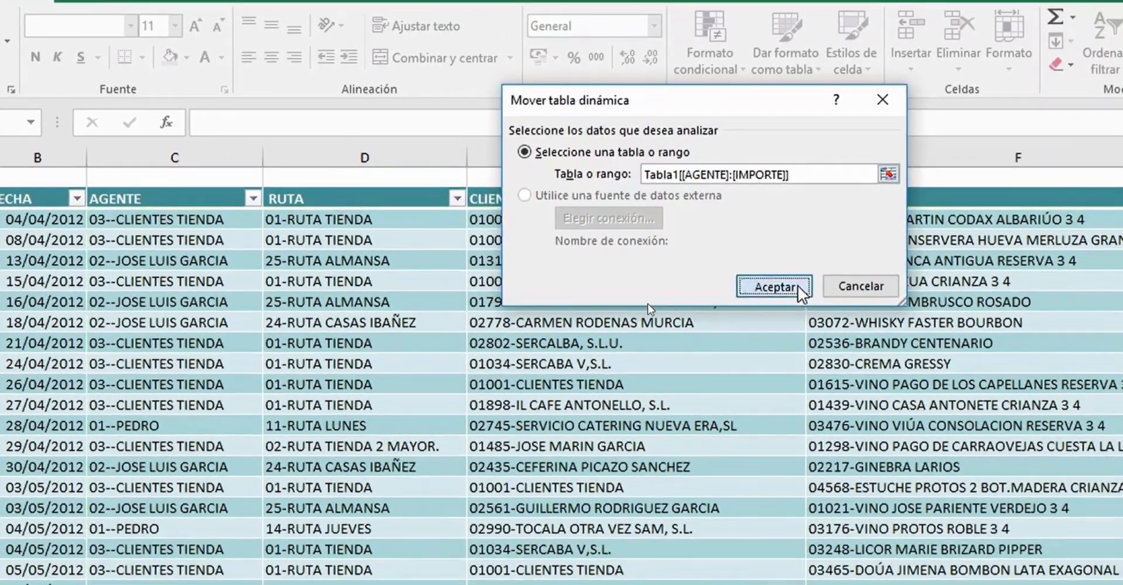
left_click(800, 289)
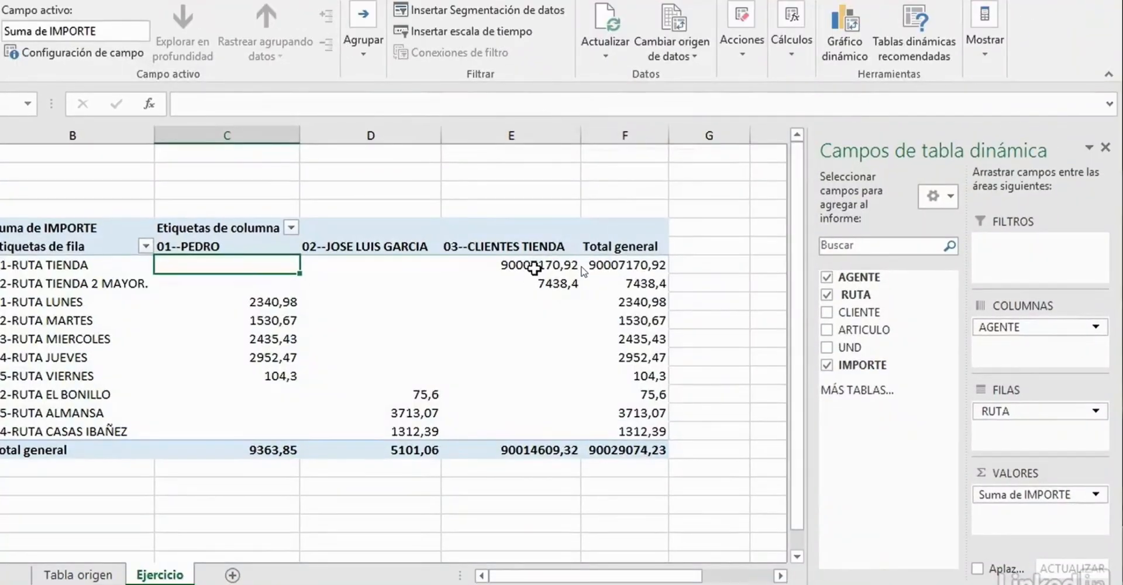
left_click(535, 268)
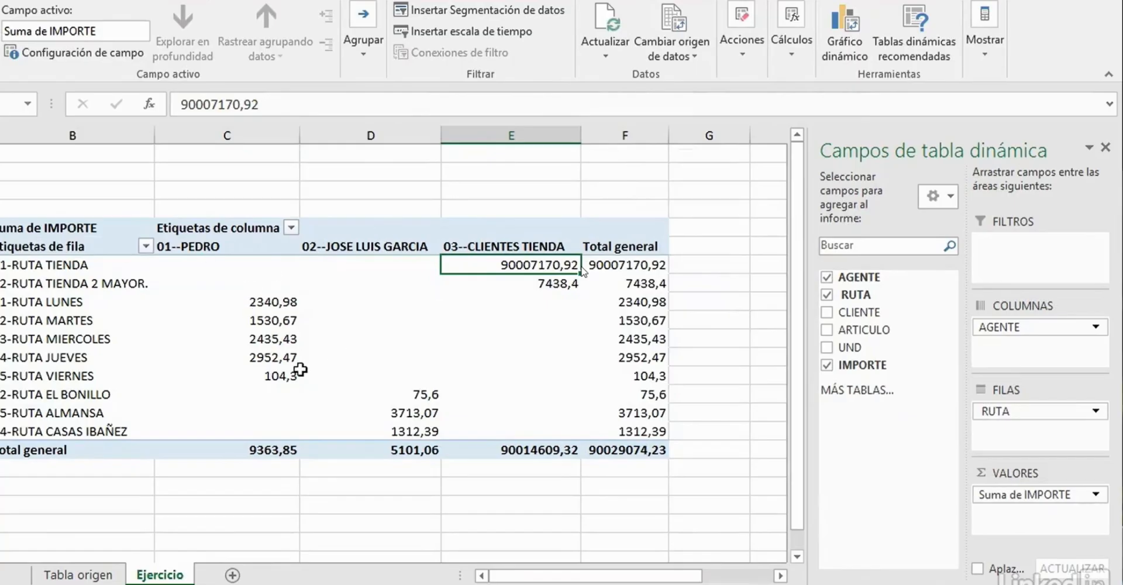
left_click(273, 323)
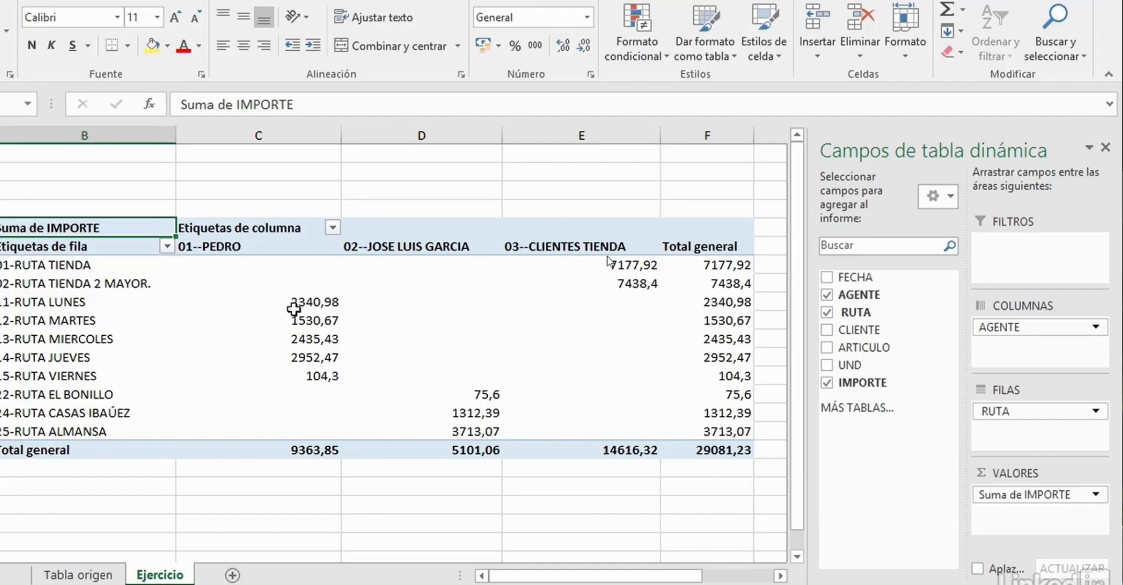
- Examine the route amounts per agent in the pivot table and the source records on the Tabla origen sheet
left_click(312, 303)
left_click(316, 320)
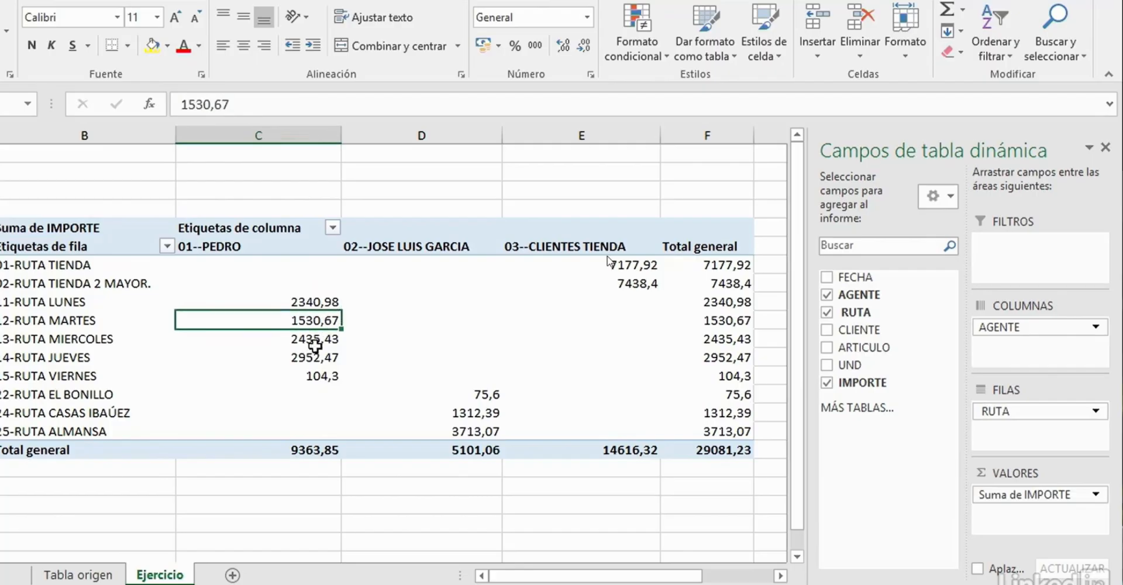
left_click(311, 340)
left_click(483, 409)
left_click(622, 287)
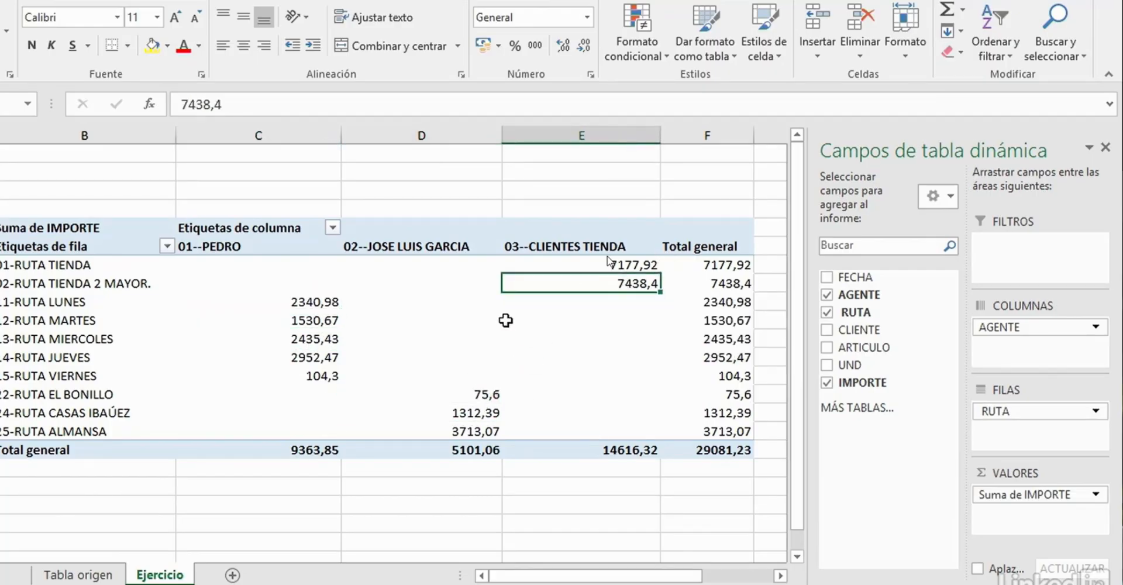
mouse_move(505, 320)
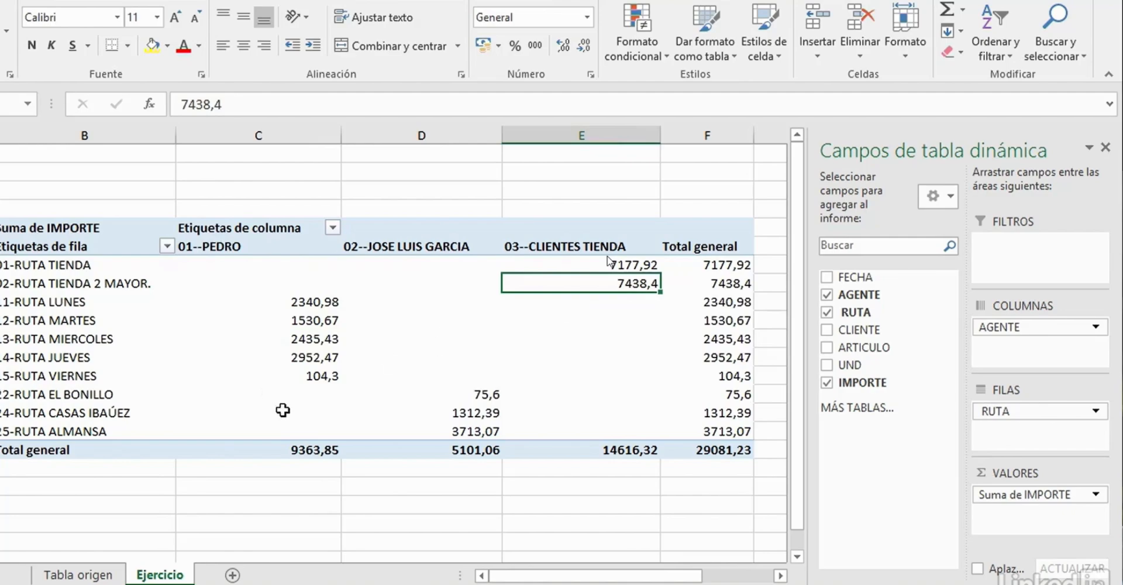
left_click(59, 576)
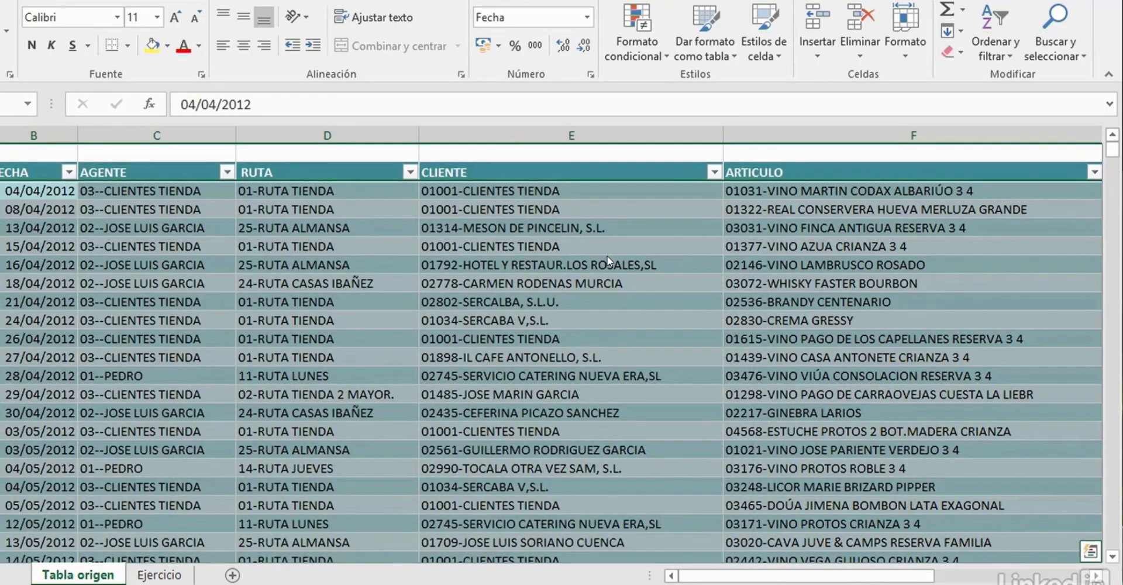
left_click(159, 575)
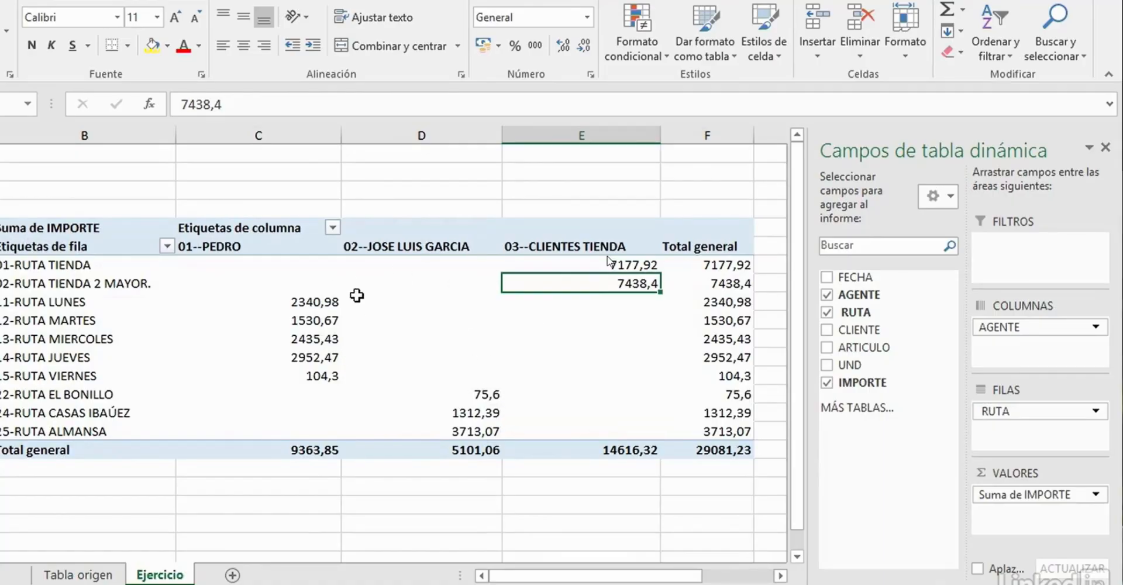
- Start a new calculated field for the pivot table and name it Comisión
mouse_move(285, 279)
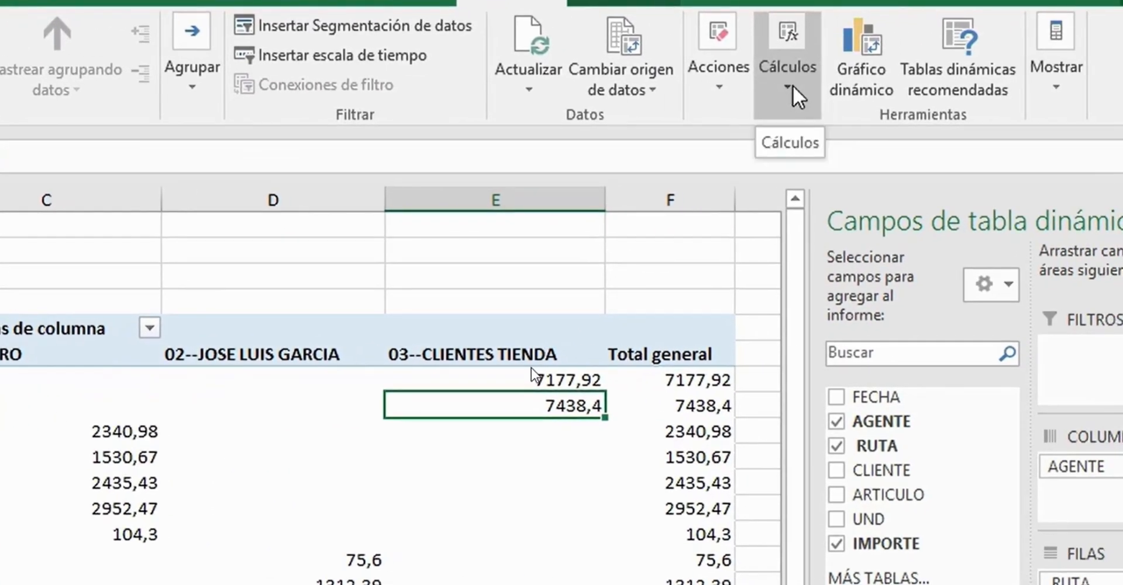
left_click(792, 85)
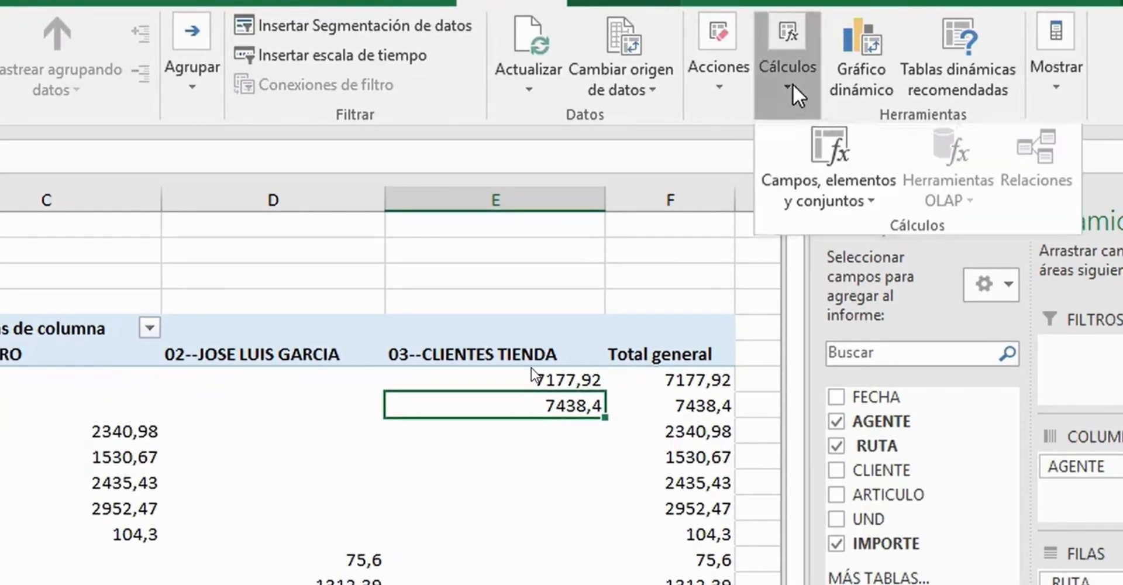
left_click(836, 201)
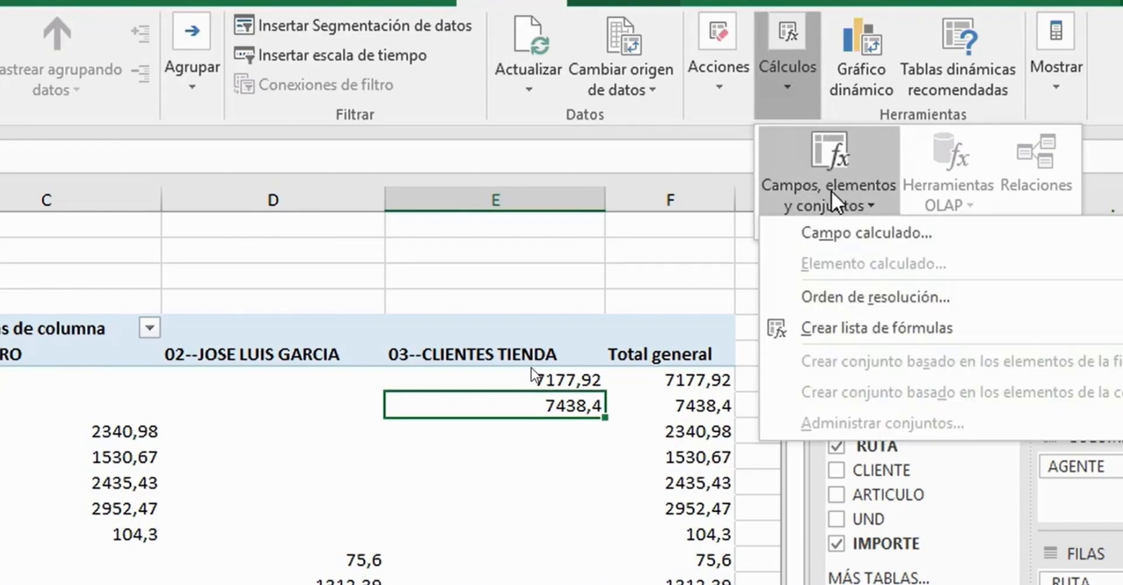
left_click(852, 230)
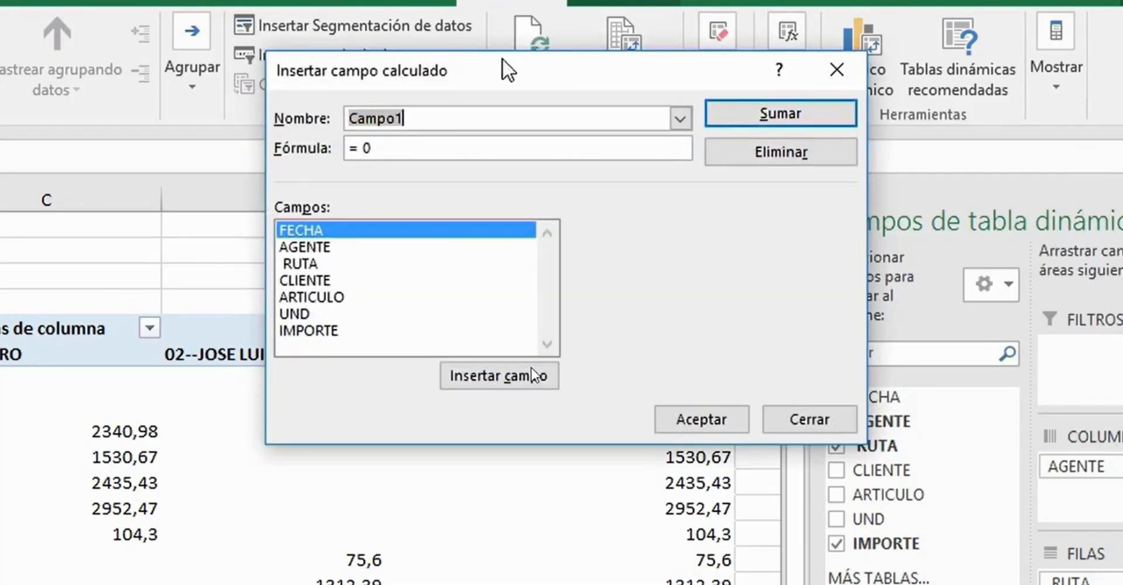
left_click_drag(552, 74, 386, 22)
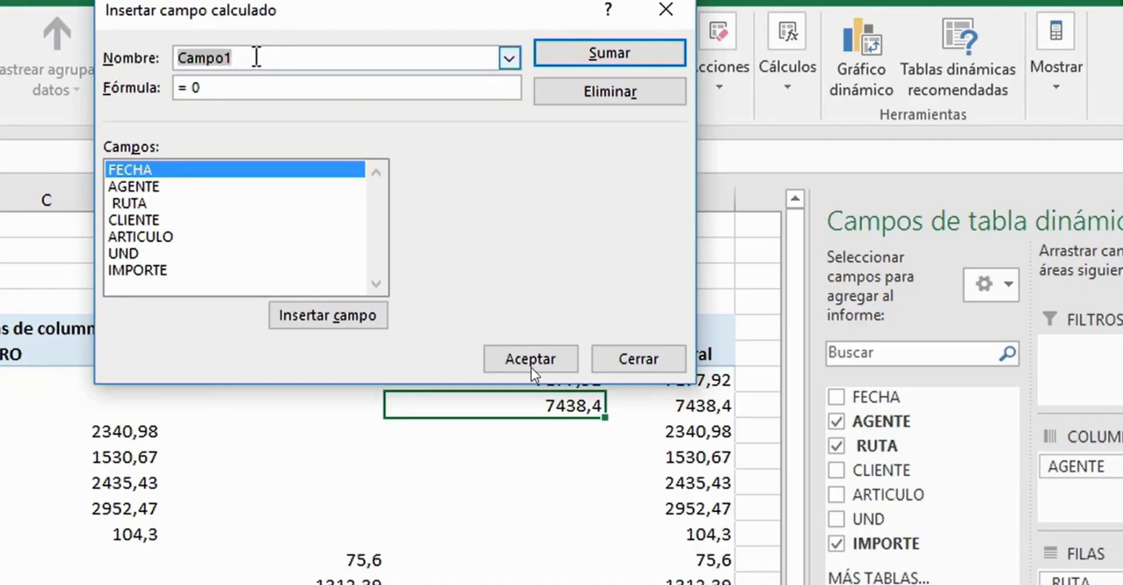
type("Comisión")
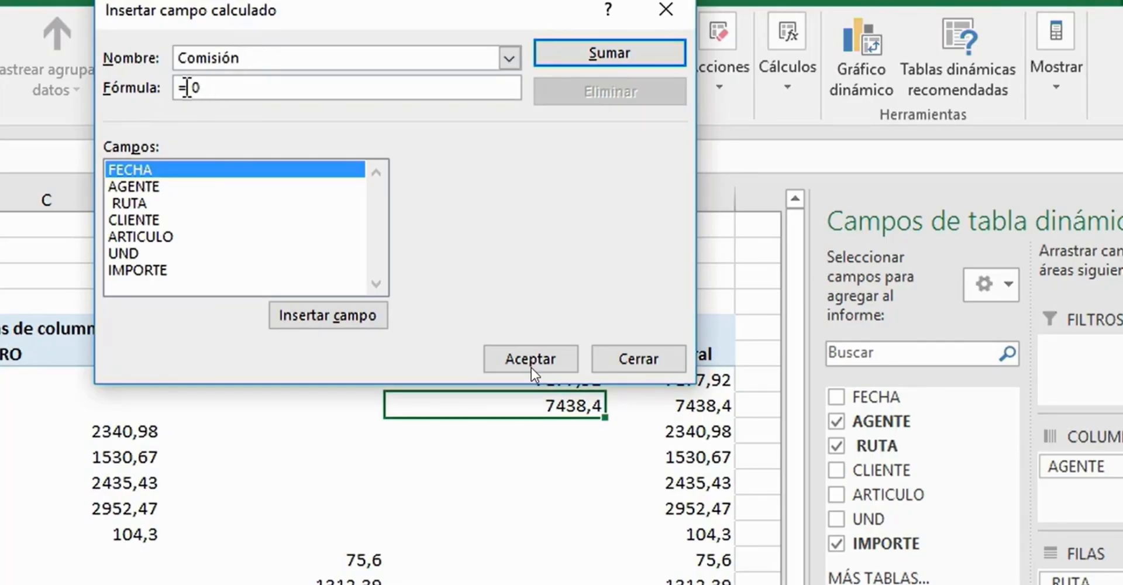
- Set the Comisión calculated field's formula to = IMPORTE*0,05, using the IMPORTE field from the field list
left_click_drag(190, 88, 272, 93)
key("Delete")
left_click(134, 270)
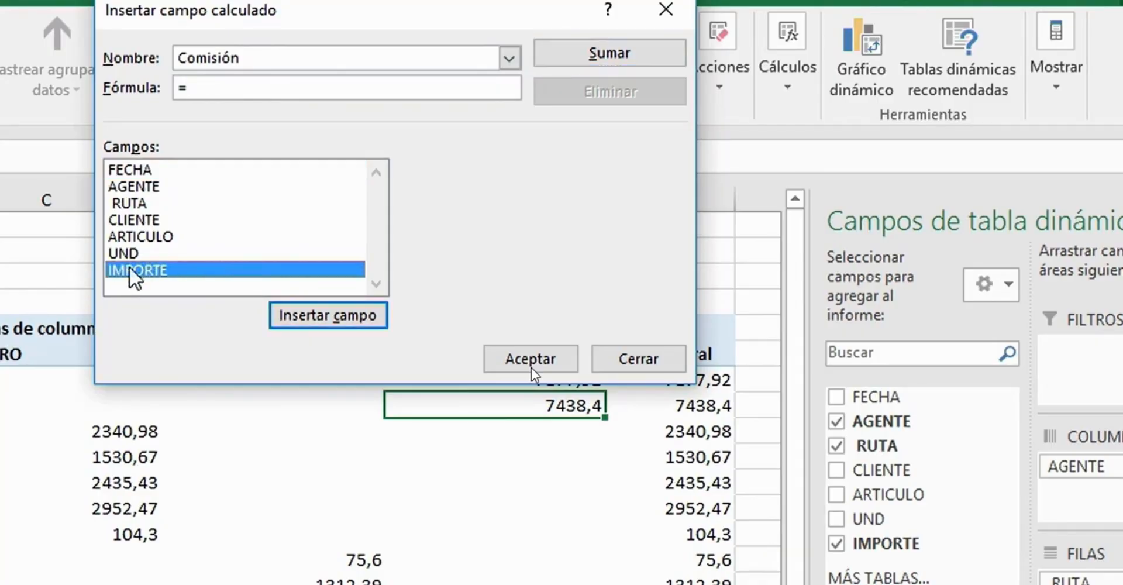
left_click(304, 319)
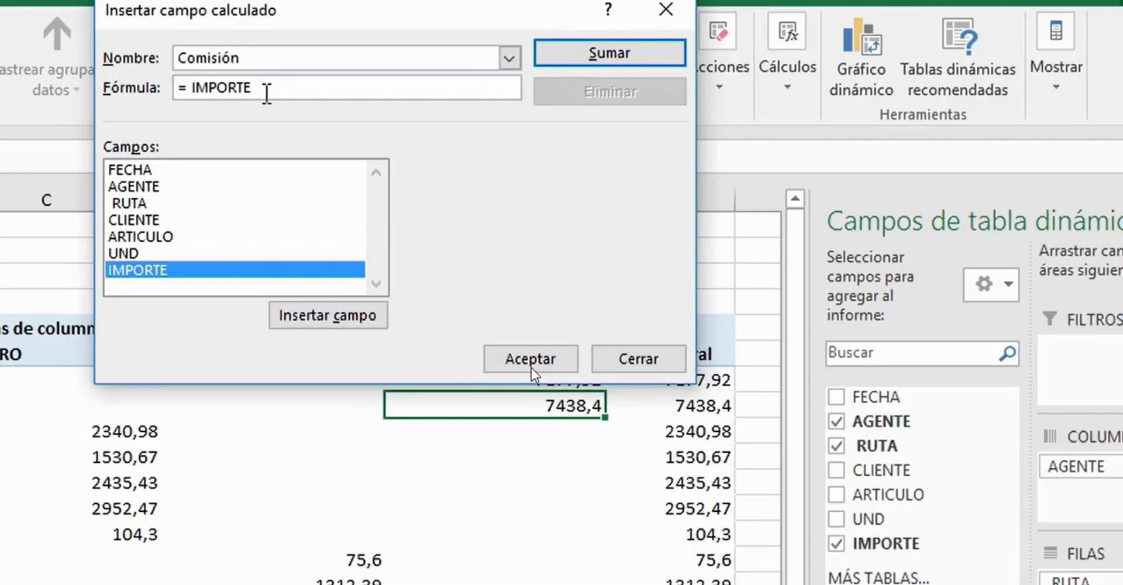
type("*0,05")
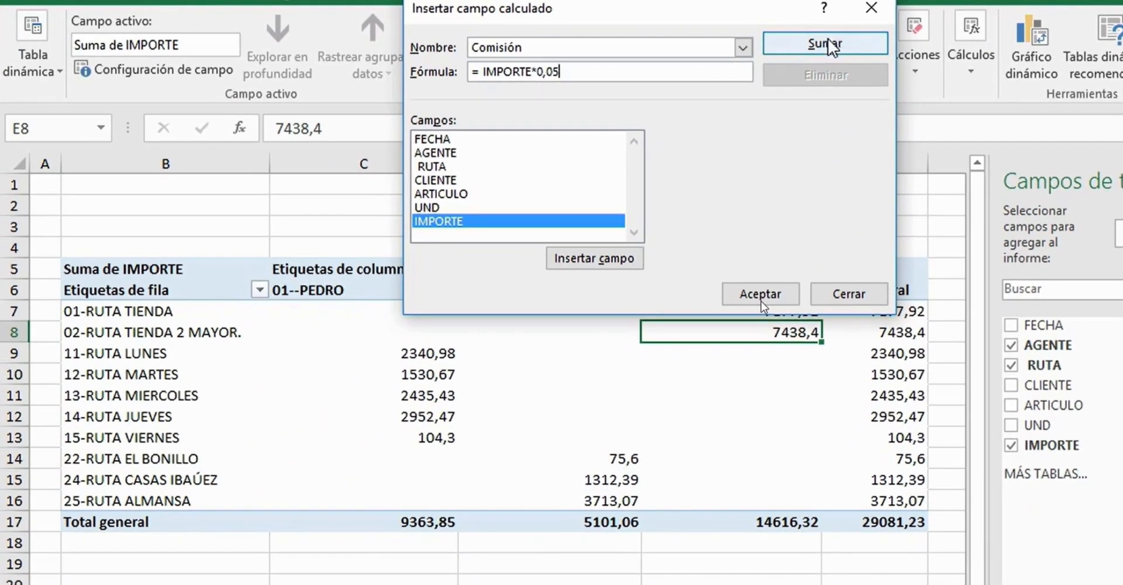
- Add the Comisión calculated field to the pivot table and accept the definition
left_click(828, 45)
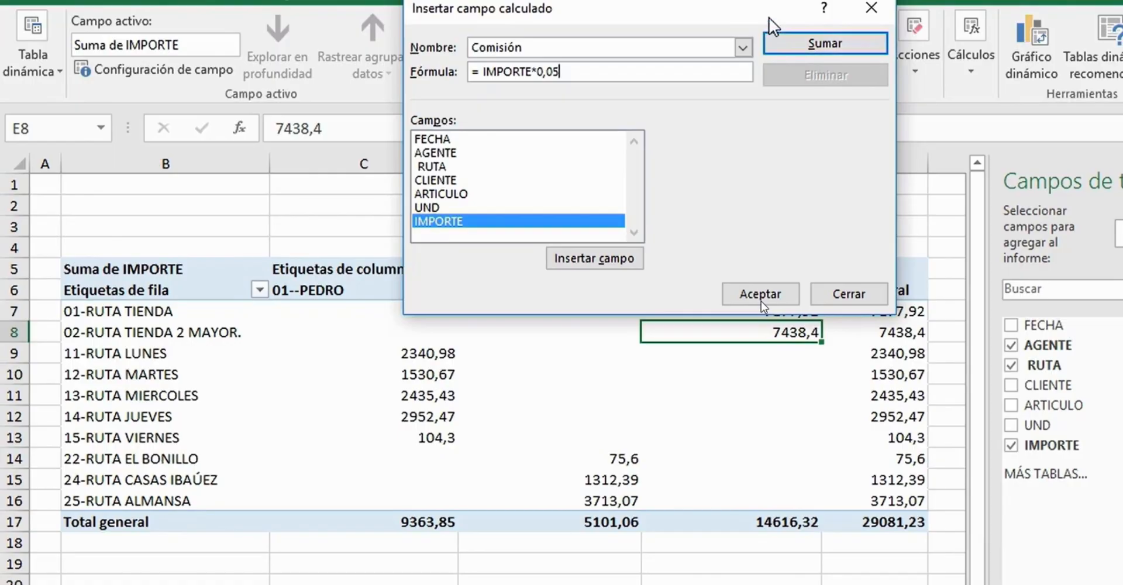
left_click(837, 49)
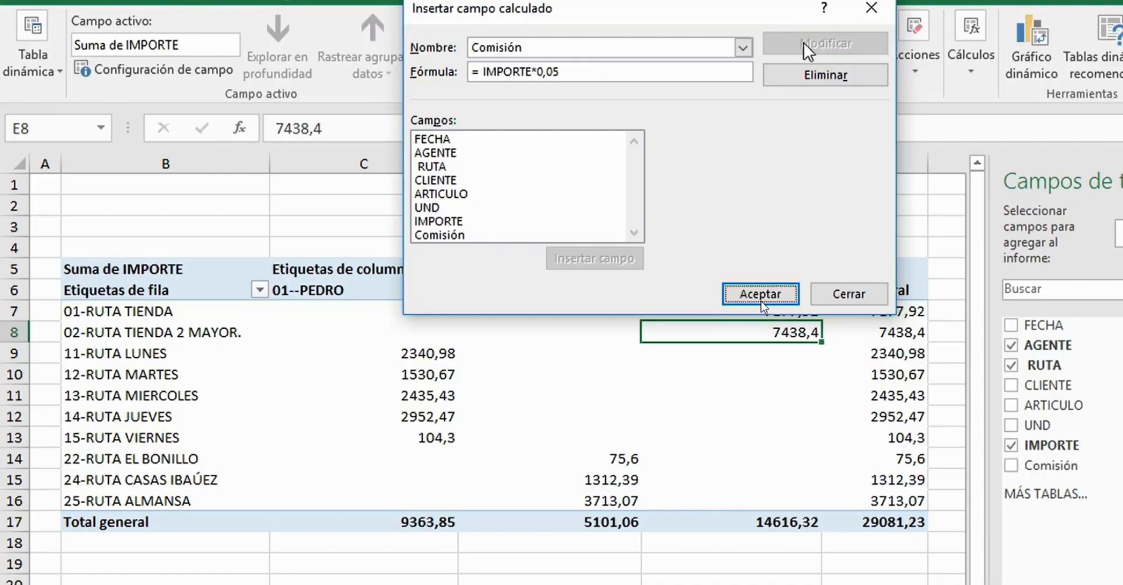
left_click(441, 235)
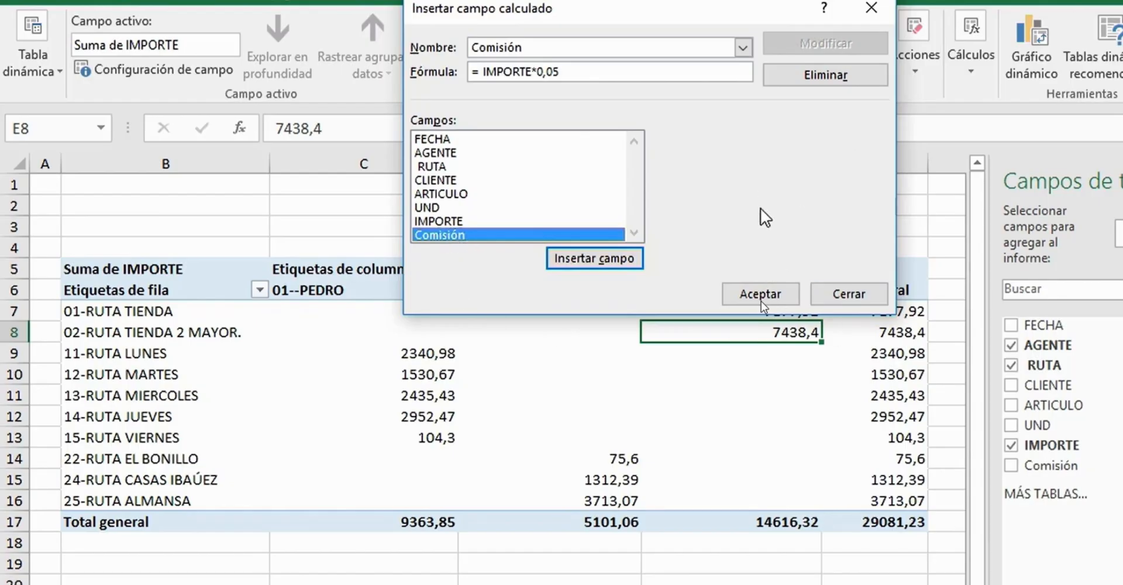
left_click(750, 296)
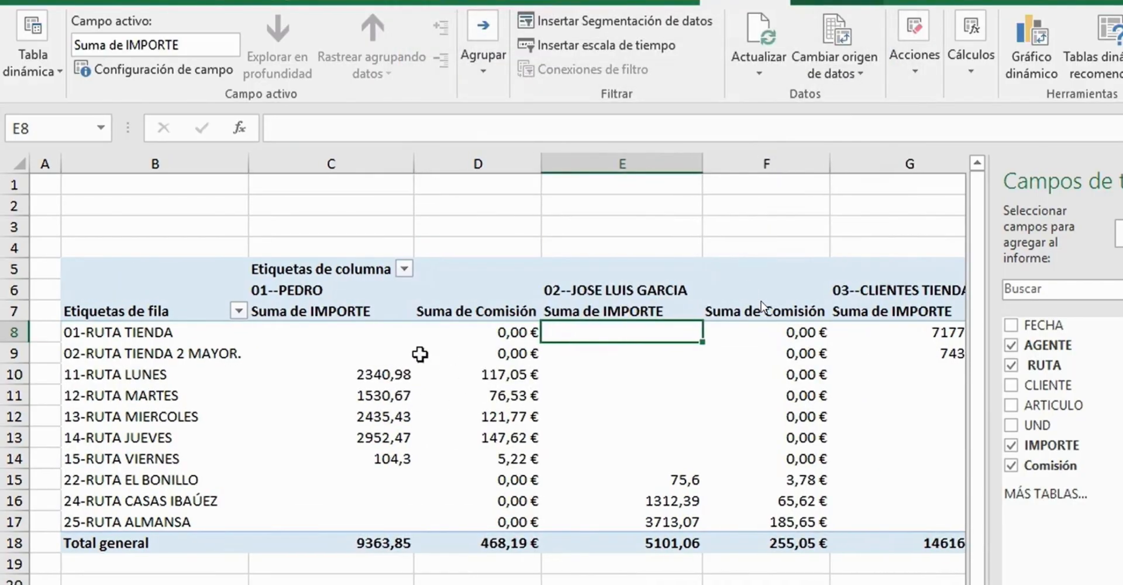
- Examine the Suma de IMPORTE and Suma de Comisión columns for each agent in the pivot table
left_click(255, 290)
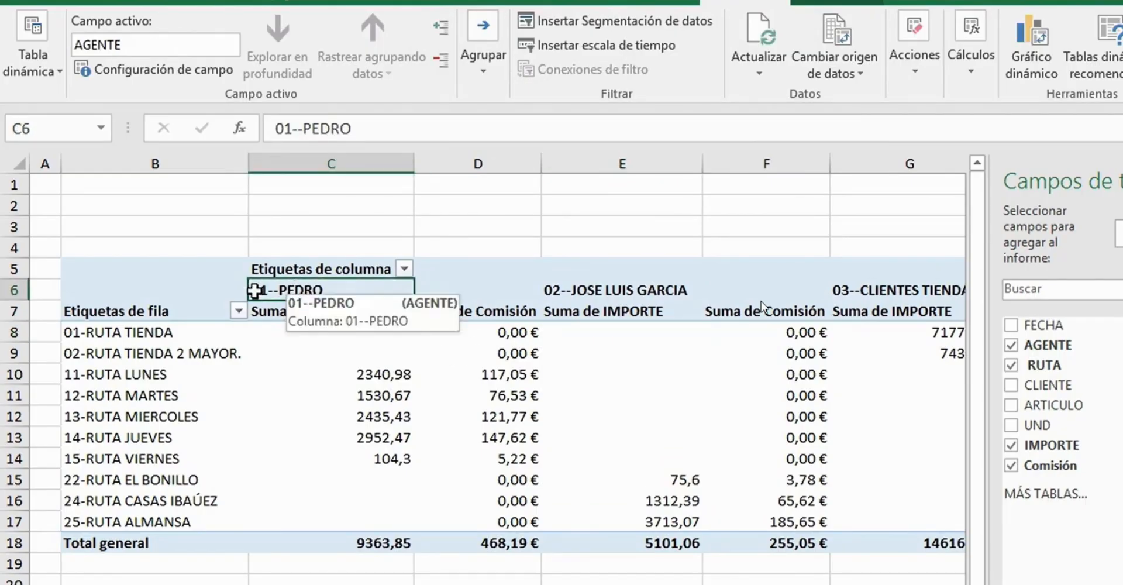
left_click_drag(376, 290, 494, 541)
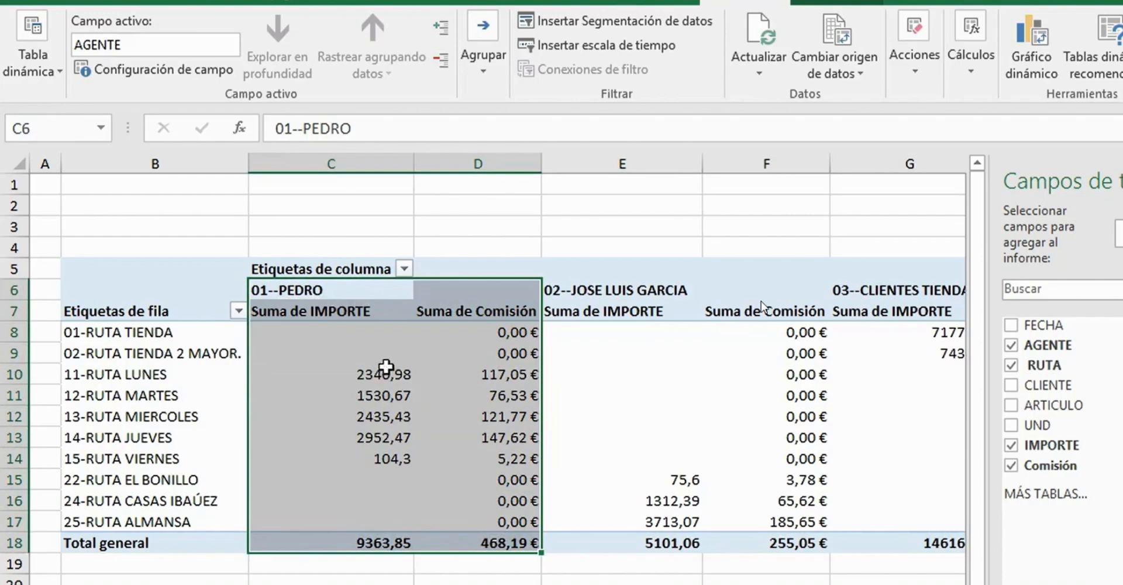
left_click(504, 326)
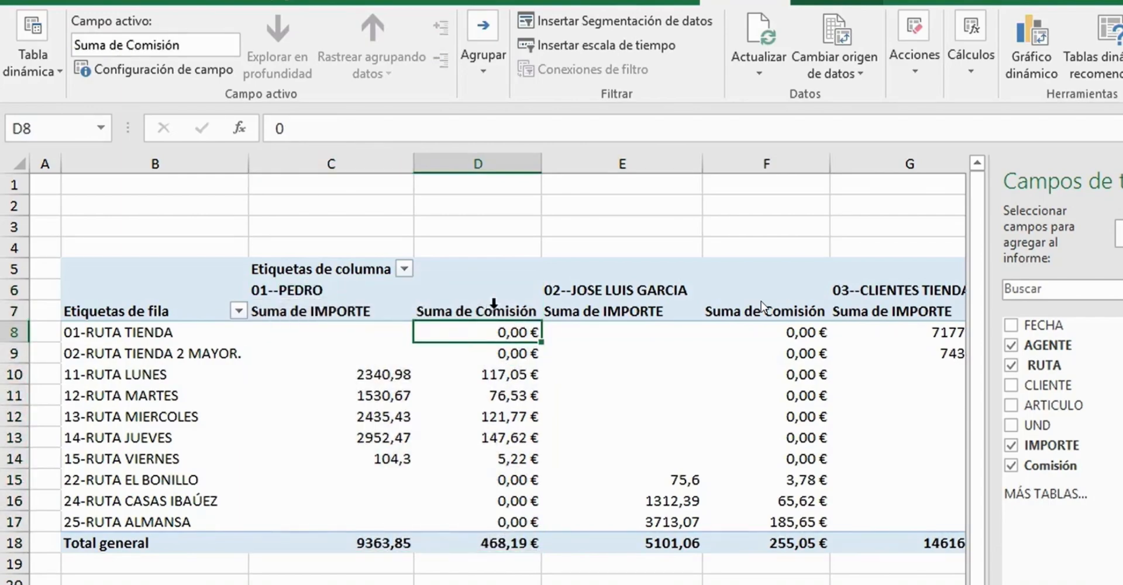
left_click(494, 375)
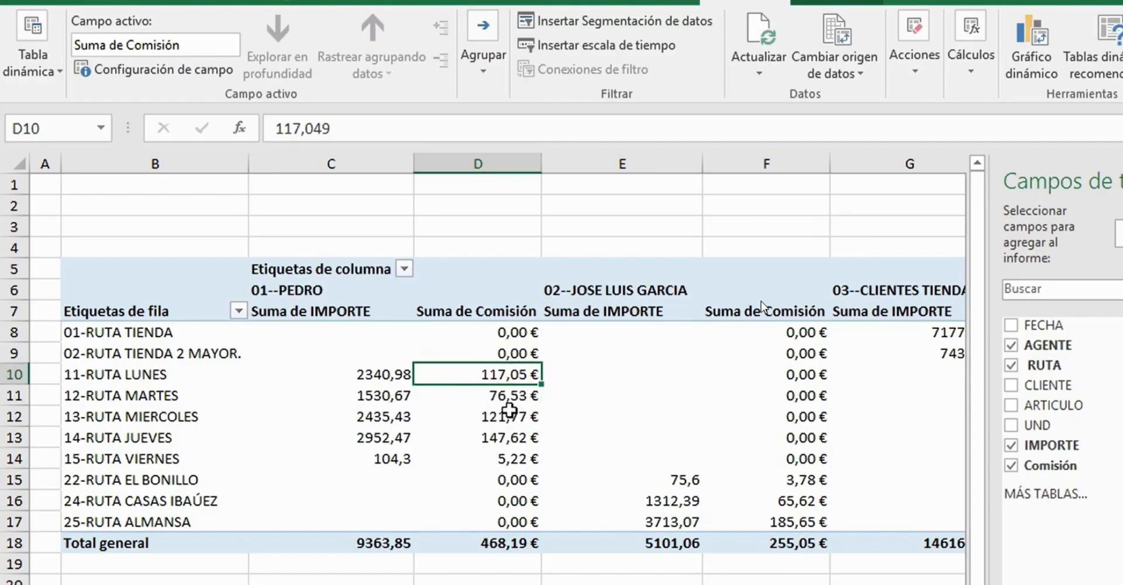
mouse_move(506, 417)
left_click(384, 378)
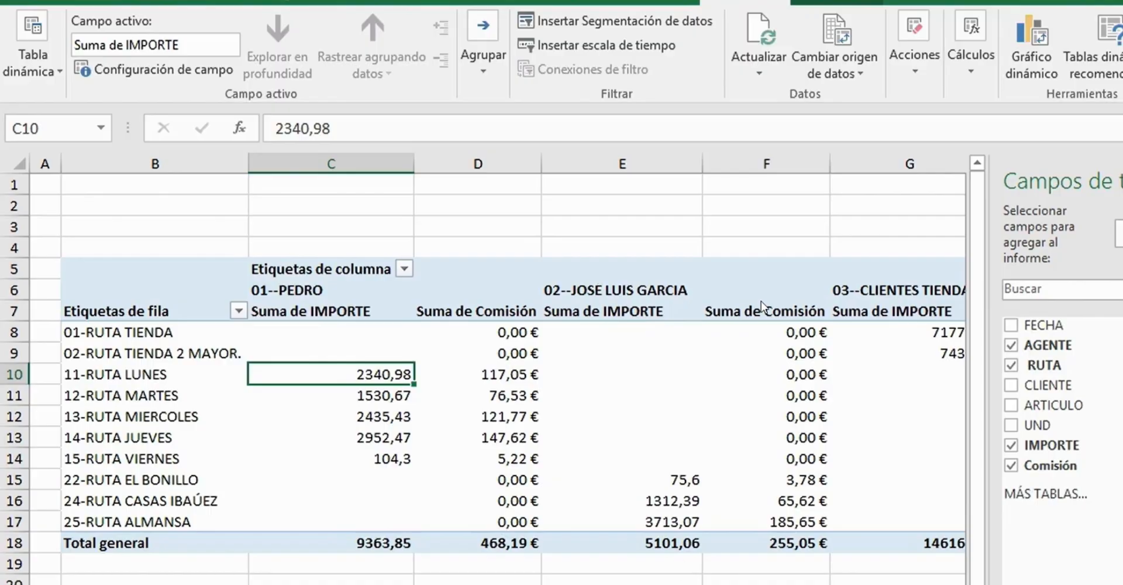
scroll(761, 300, "right", 2)
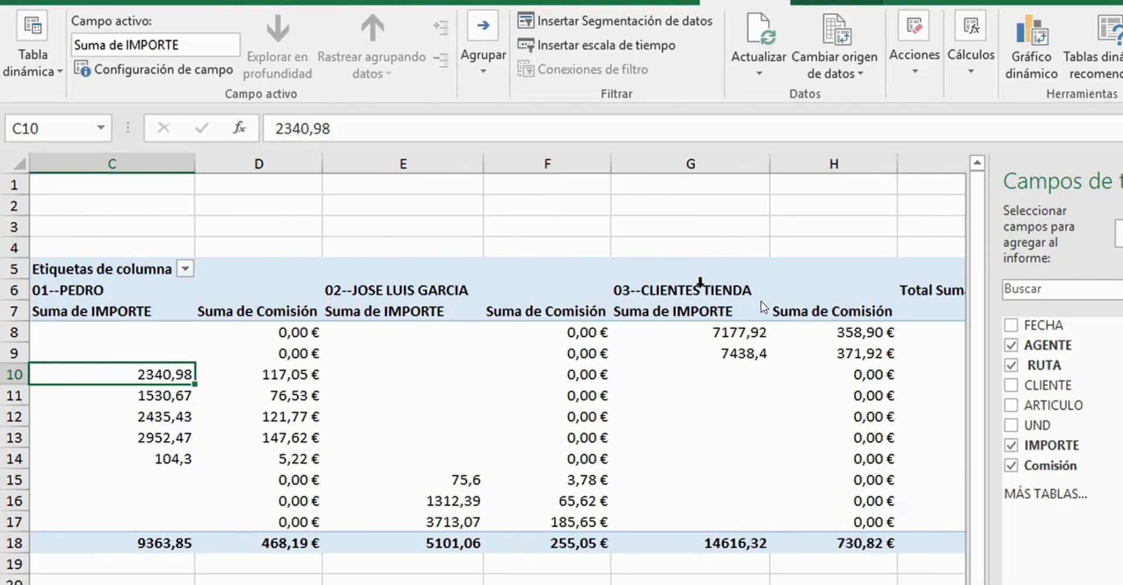
scroll(760, 301, "left", 2)
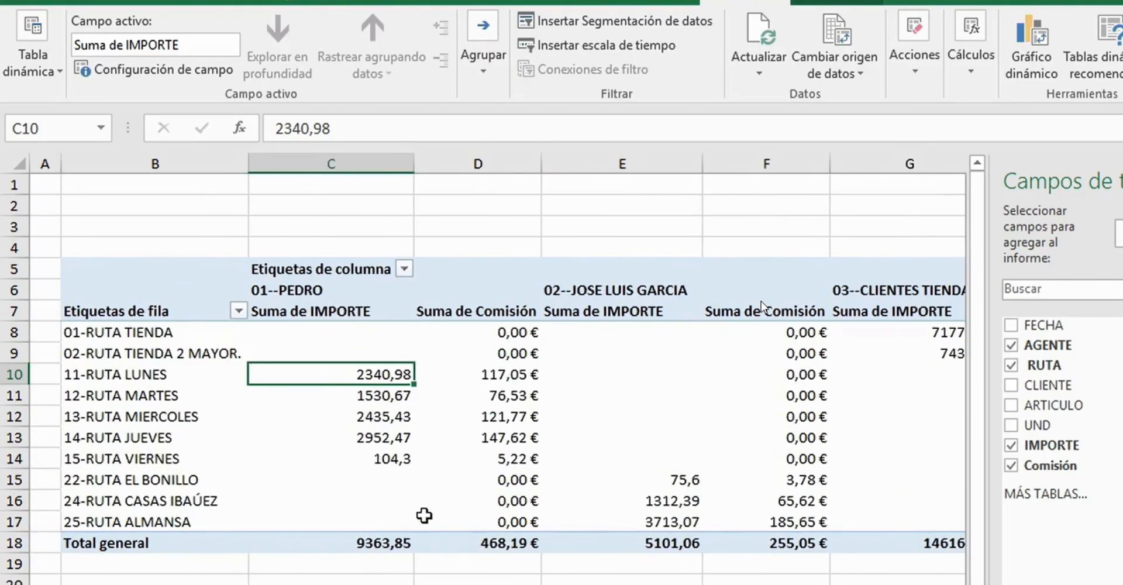
- Delete the Comisión calculated field from the pivot table
left_click(395, 393)
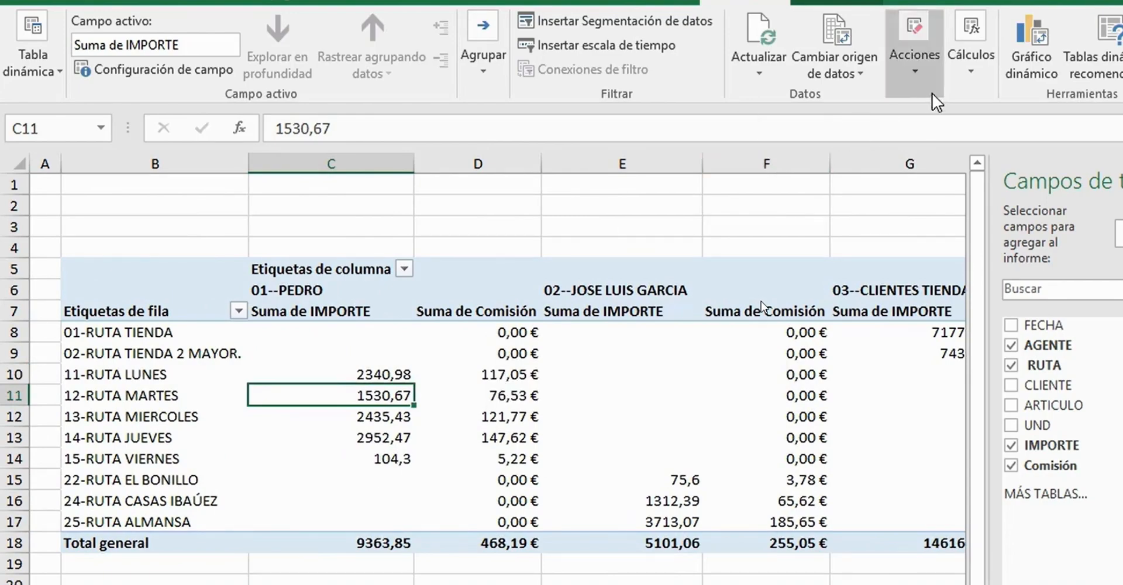
left_click(970, 69)
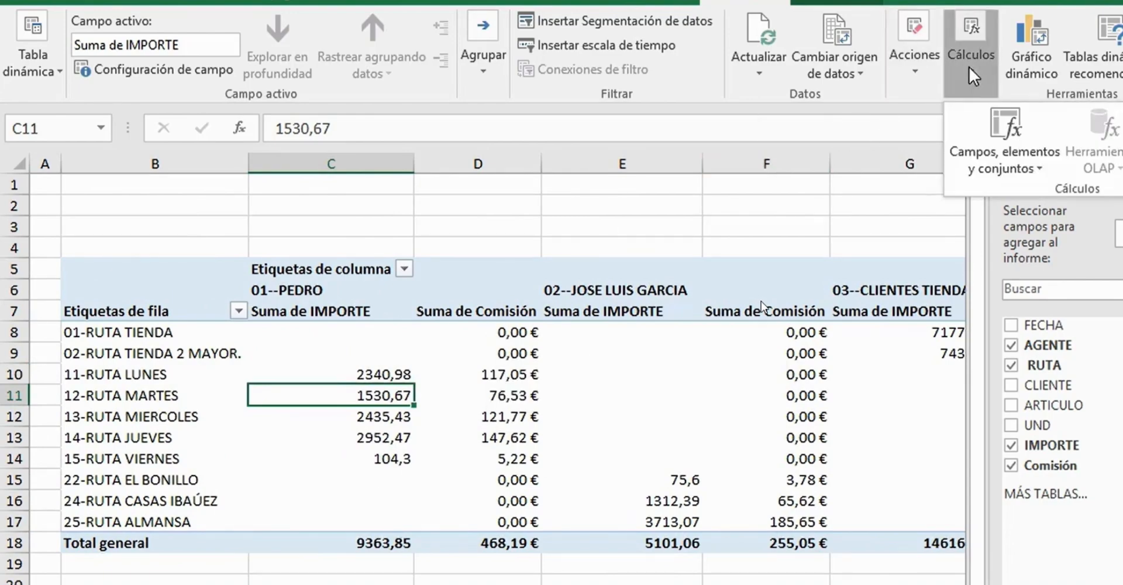
left_click(1005, 153)
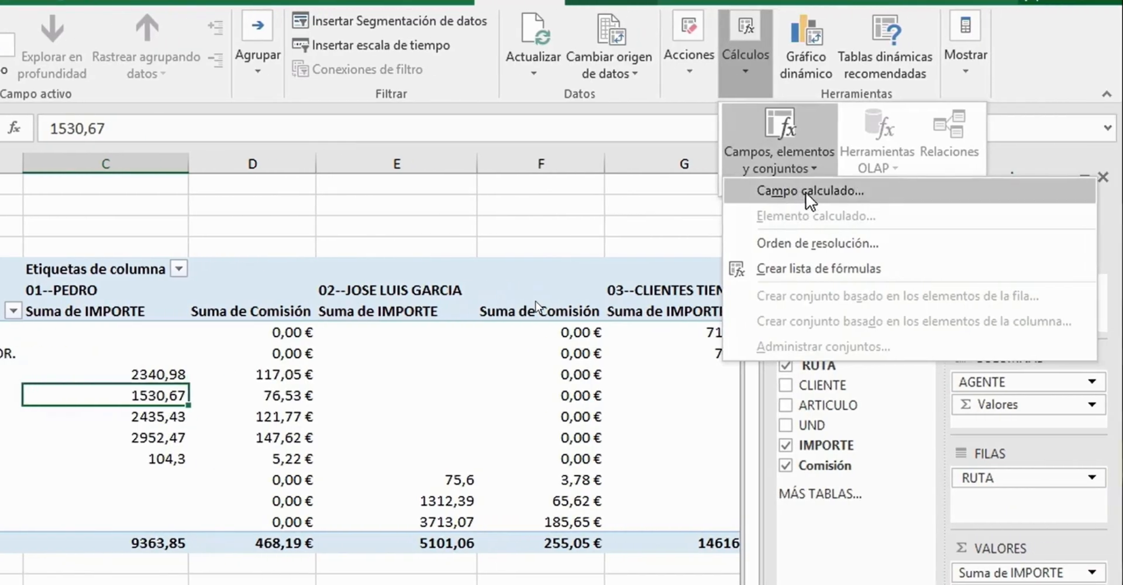
left_click(810, 193)
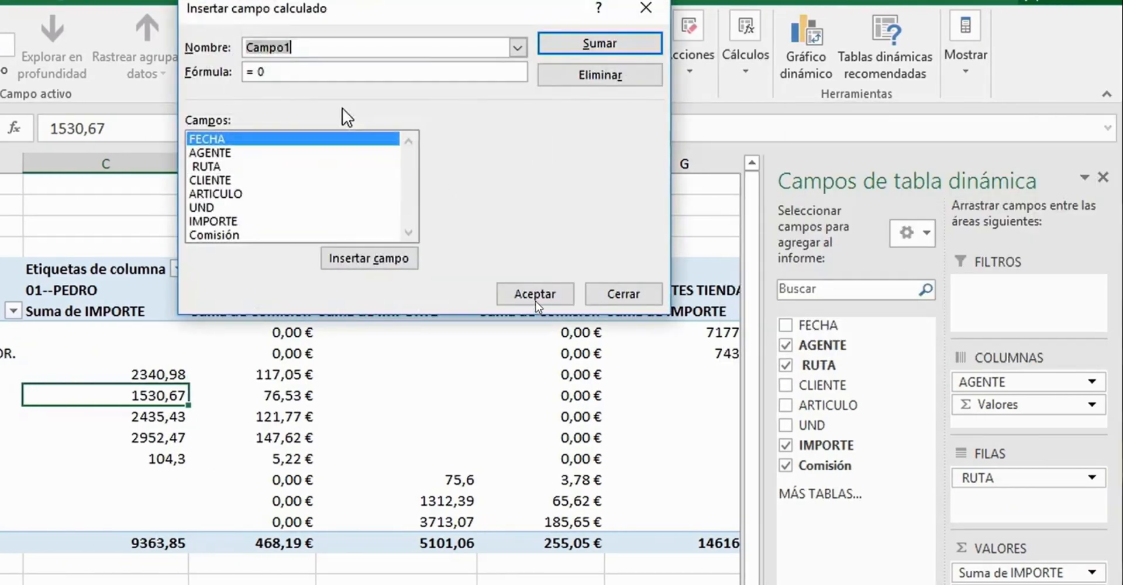
left_click(517, 47)
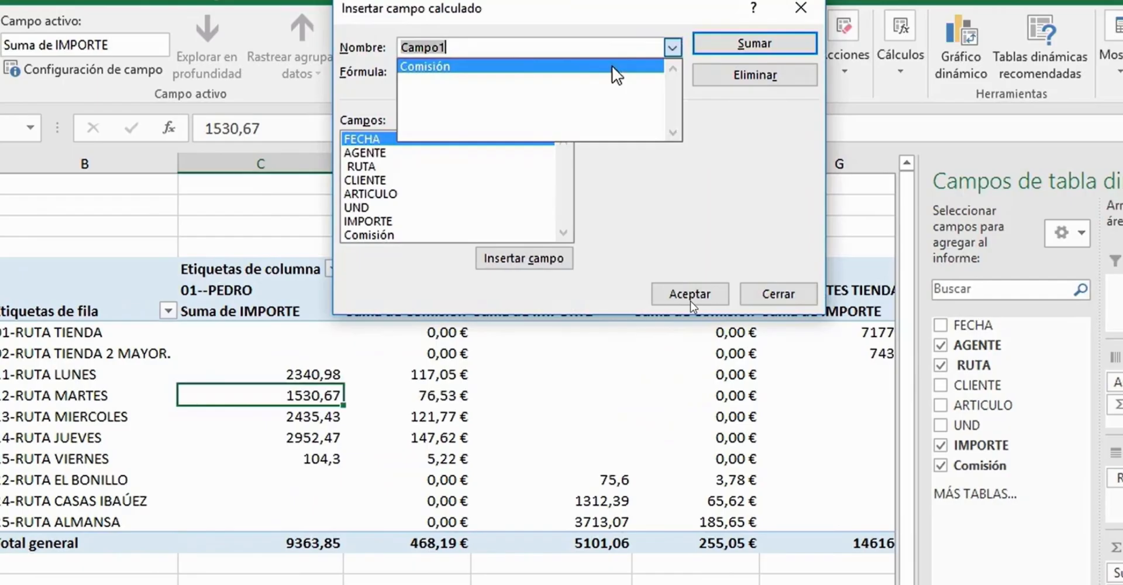
left_click(612, 66)
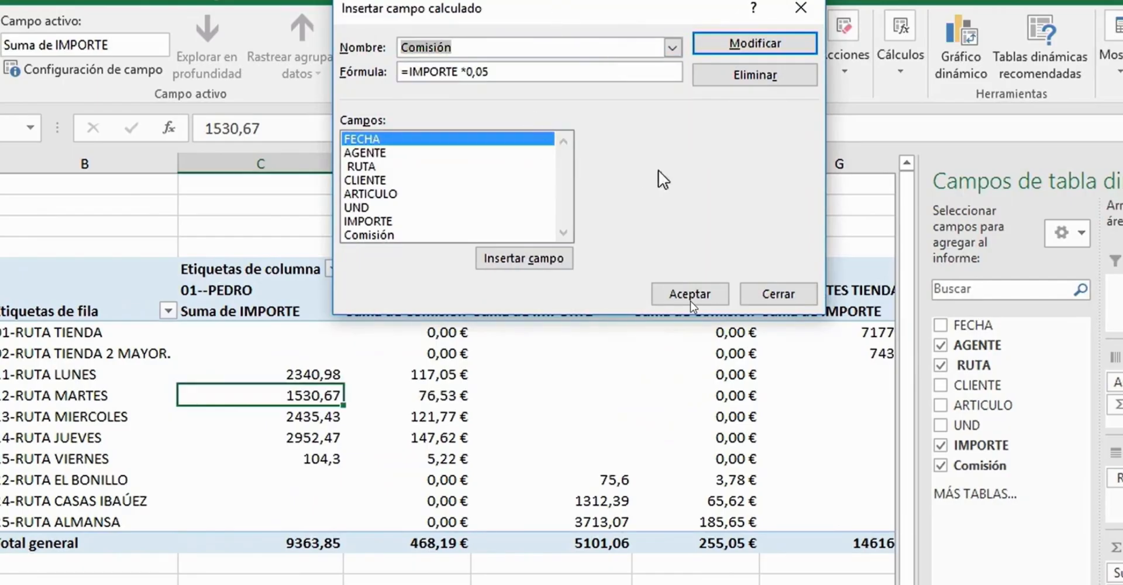
left_click(751, 75)
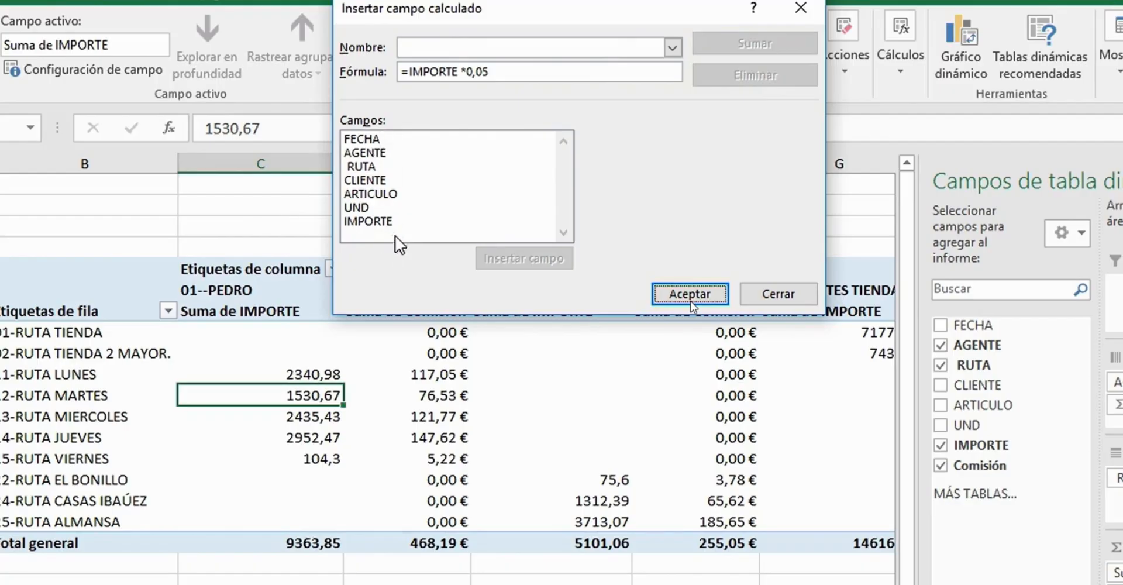
left_click(691, 294)
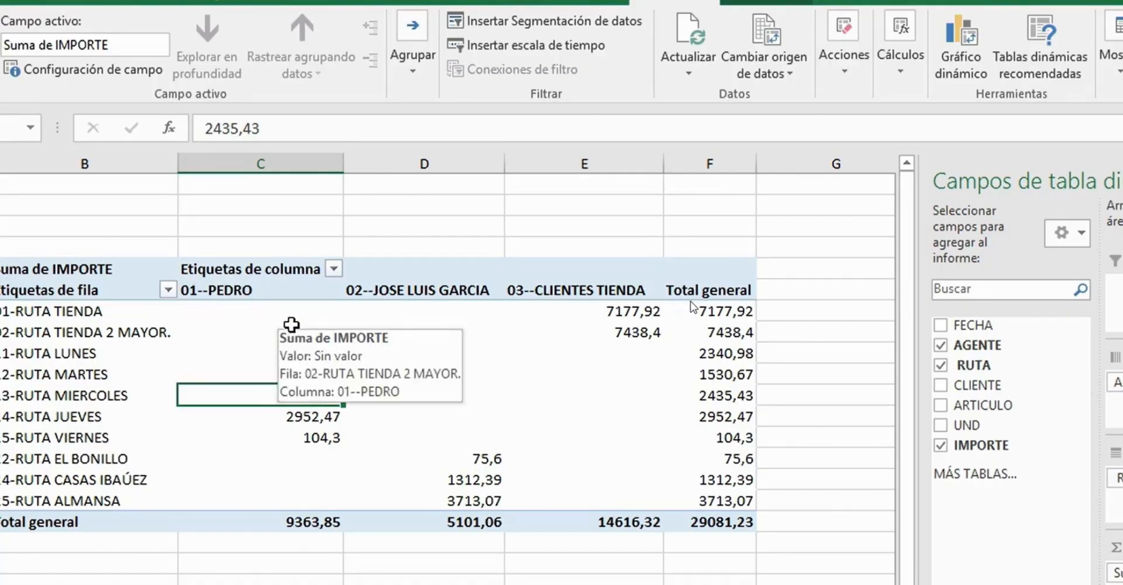
- Select a route label in the pivot table and start a new calculated item in the RUTA field
left_click(67, 354)
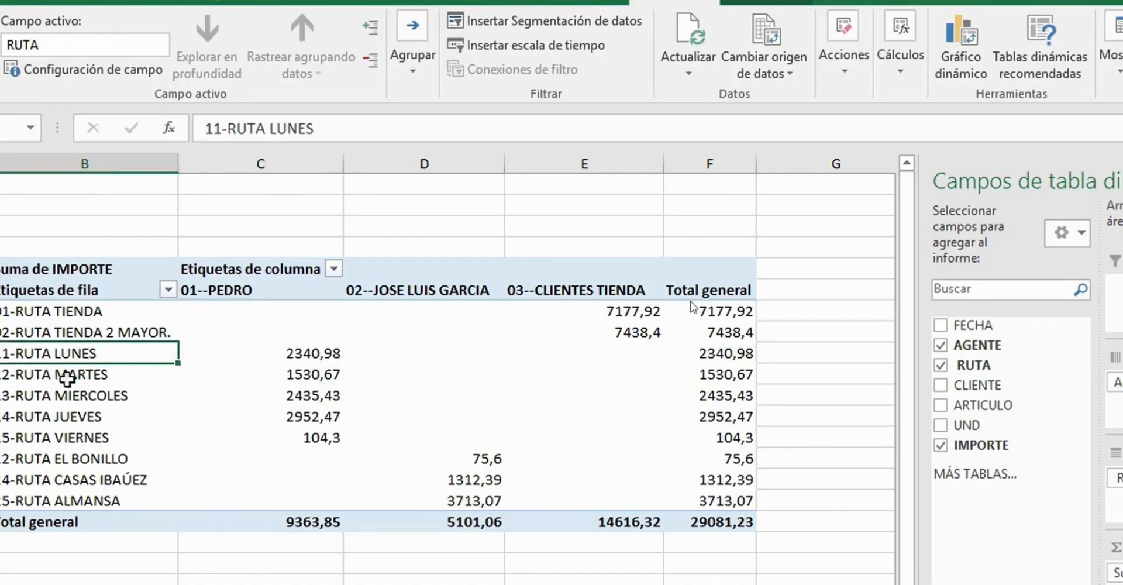
left_click(61, 415)
left_click(58, 478)
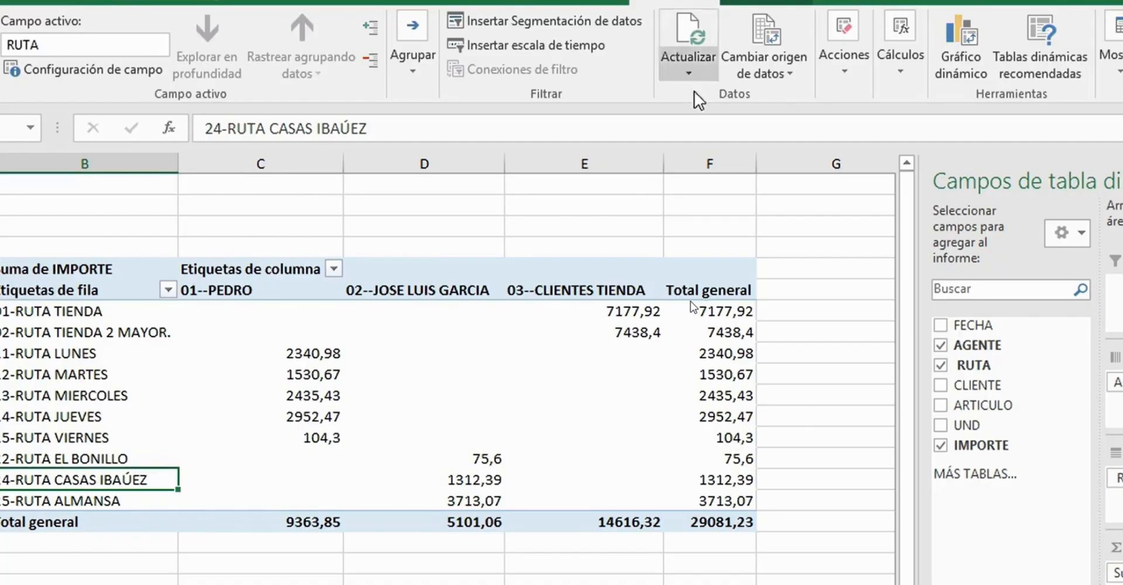
left_click(907, 75)
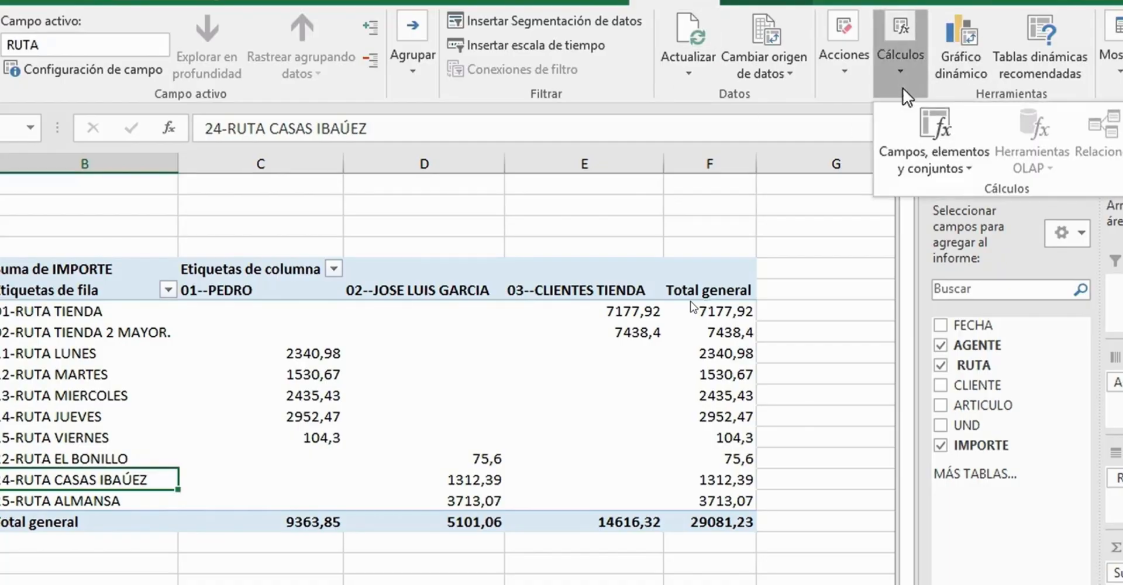
left_click(939, 167)
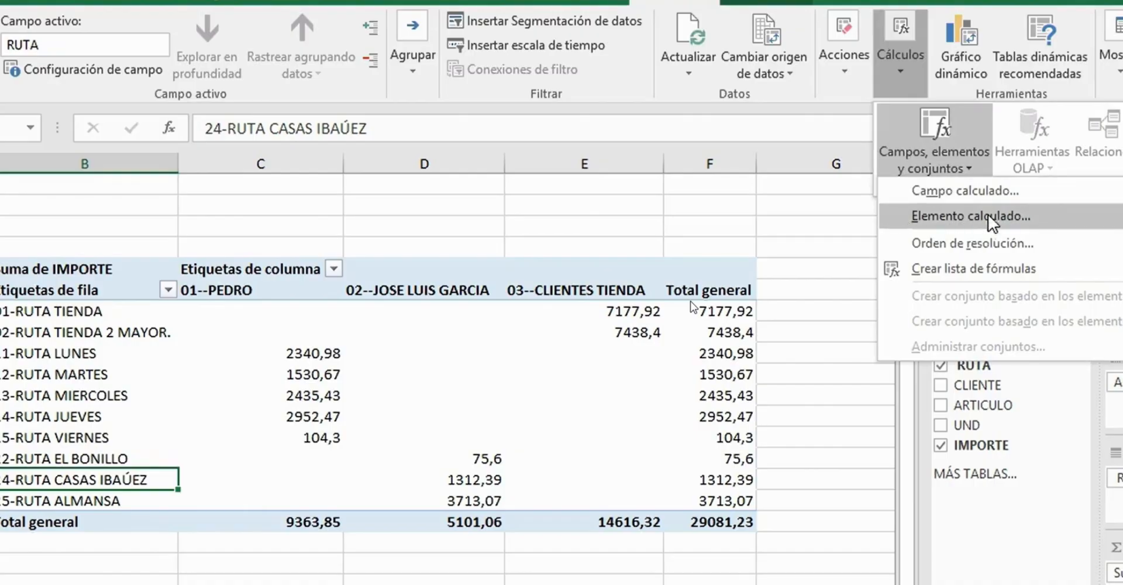
left_click(952, 214)
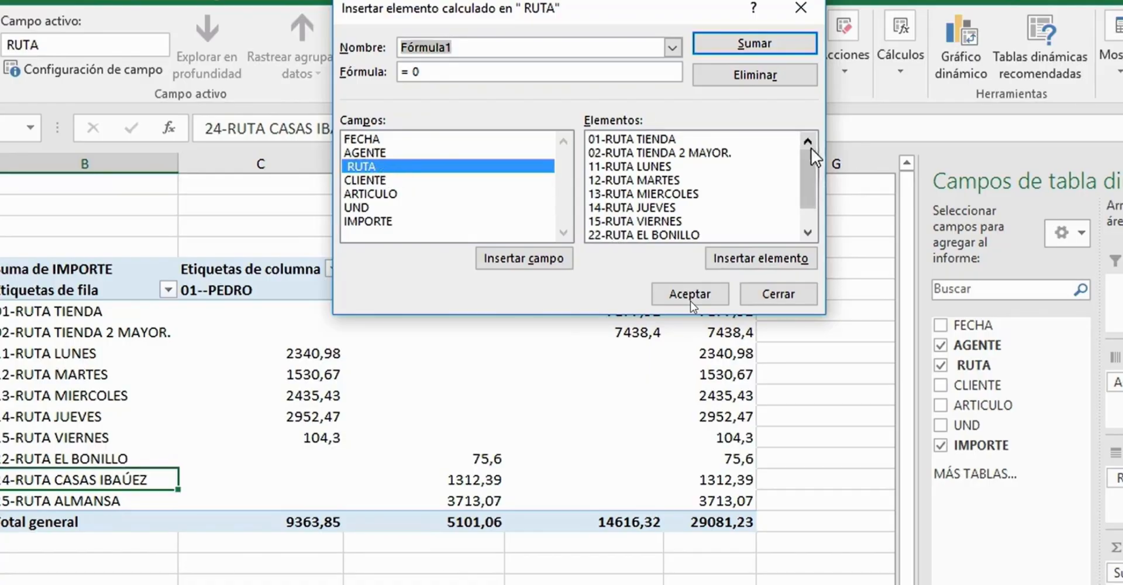
- Name the new calculated item in the RUTA field "Ruta Almansa 10%"
scroll(809, 164, "down", 1)
left_click_drag(809, 164, 809, 187)
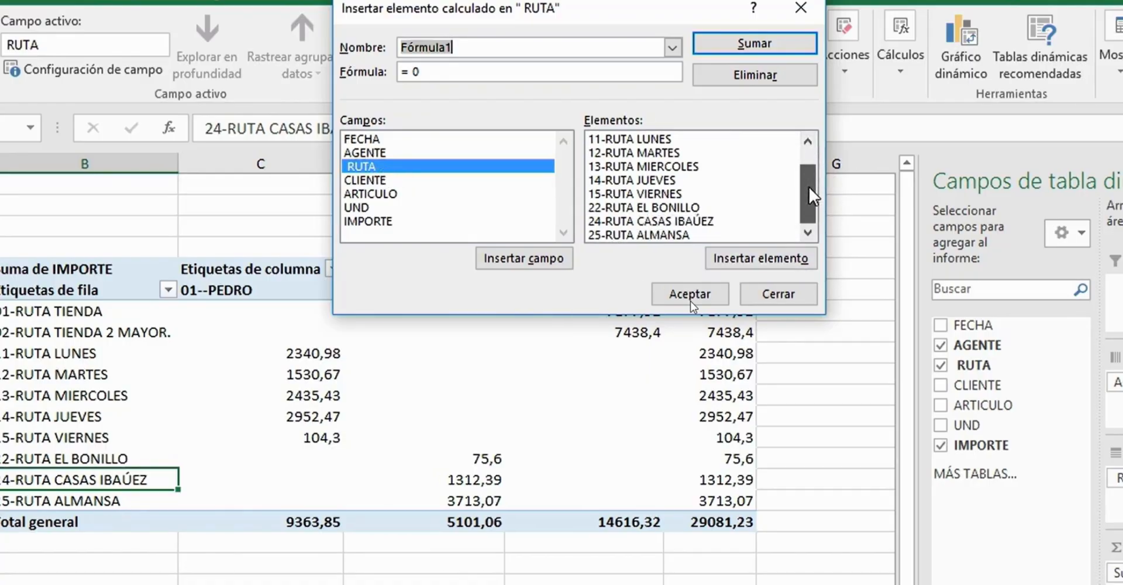
left_click(638, 234)
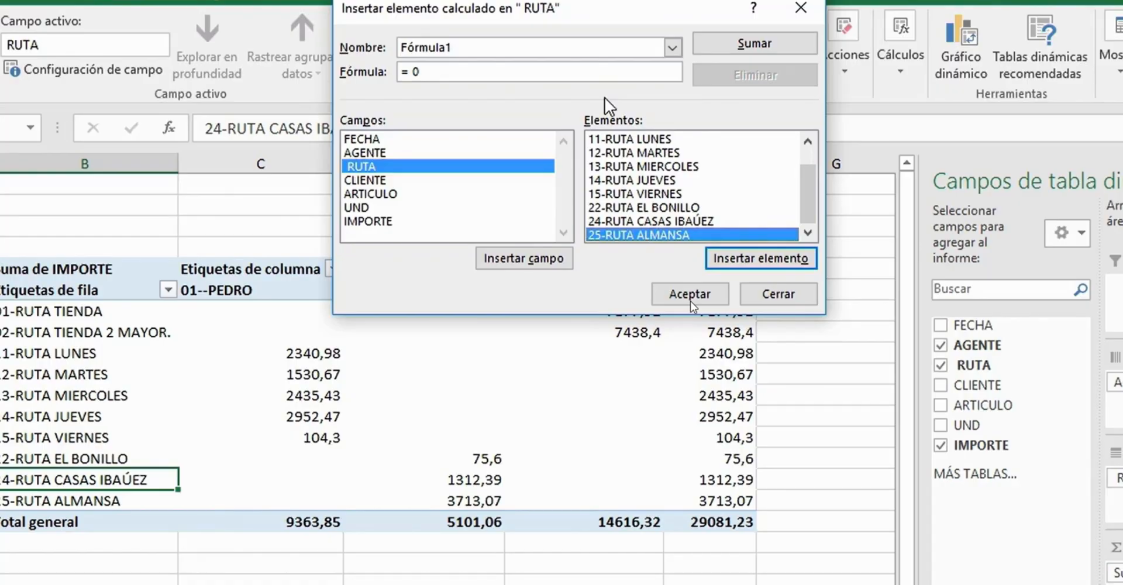
double_click(475, 47)
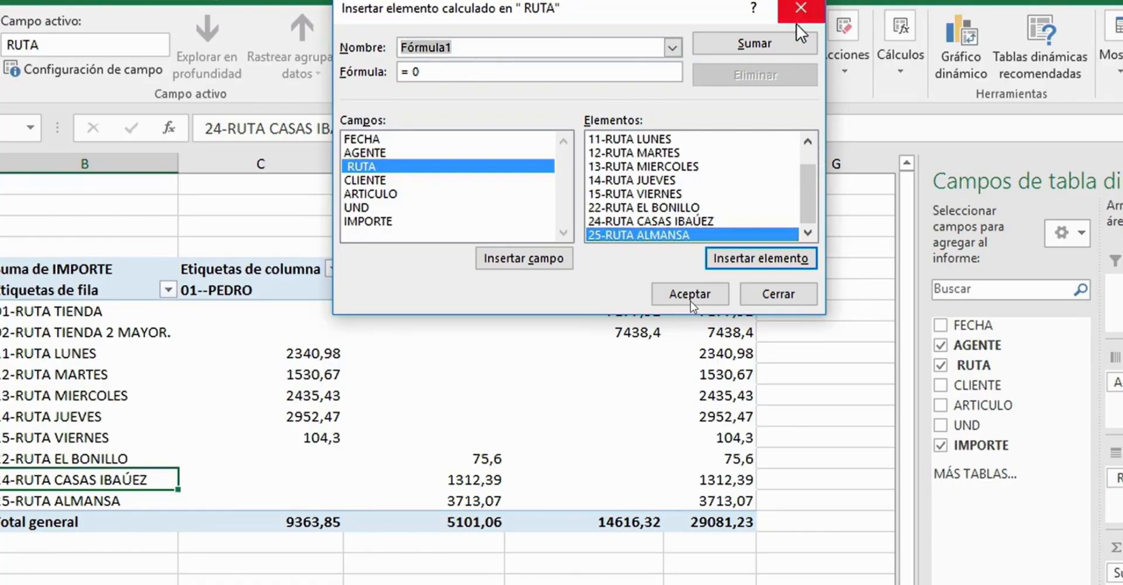
type("Ruta Al")
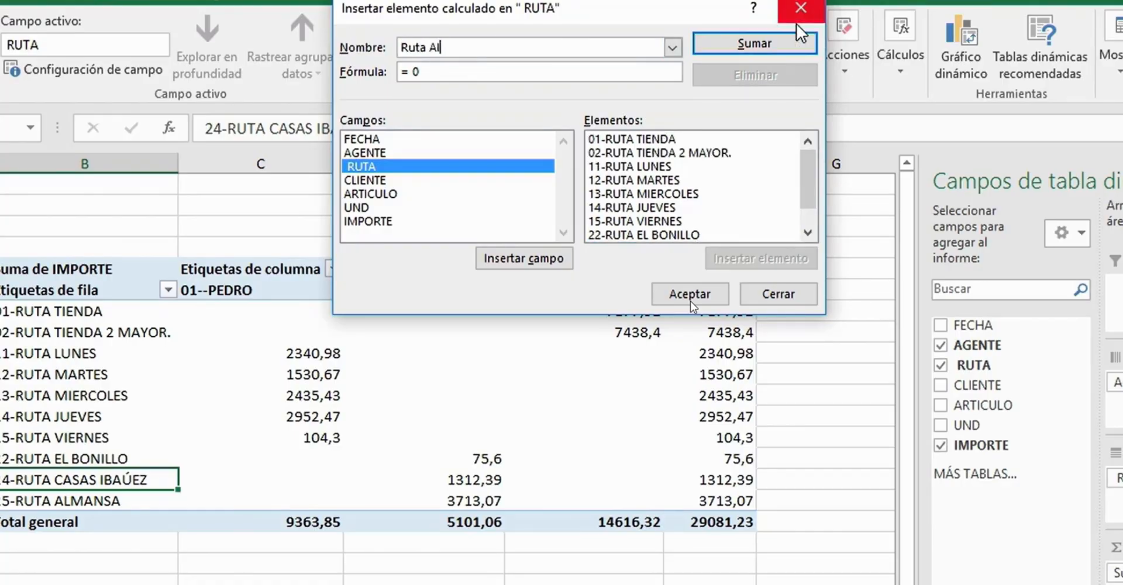
type("mansa 10%")
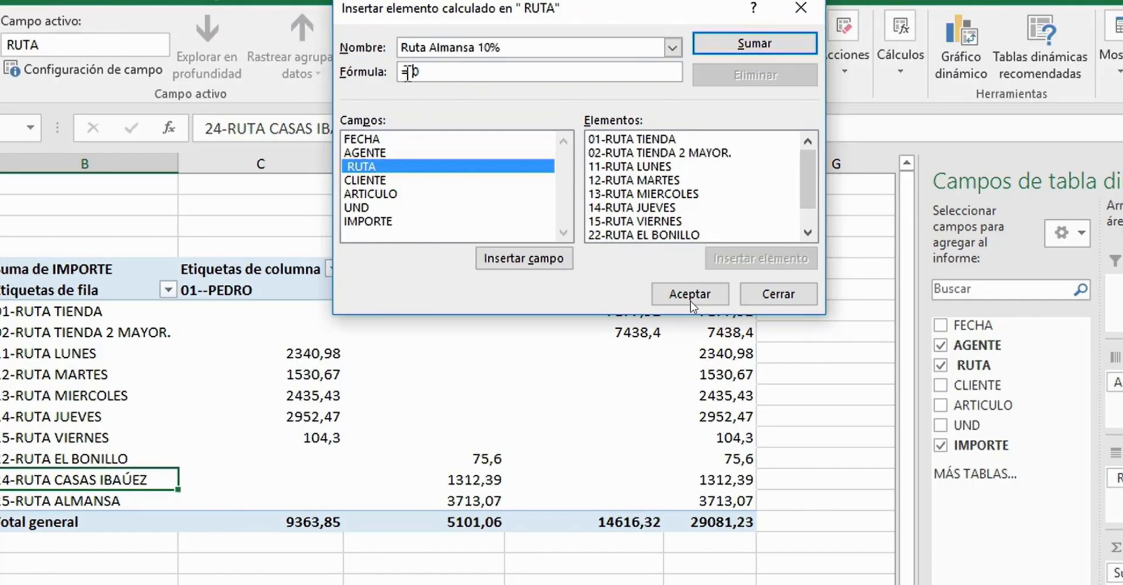
- Clear the default 0 from the calculated item's formula and insert the 25-RUTA ALMANSA element after the equals sign
key("BackSpace")
key("BackSpace")
scroll(784, 193, "down", 1)
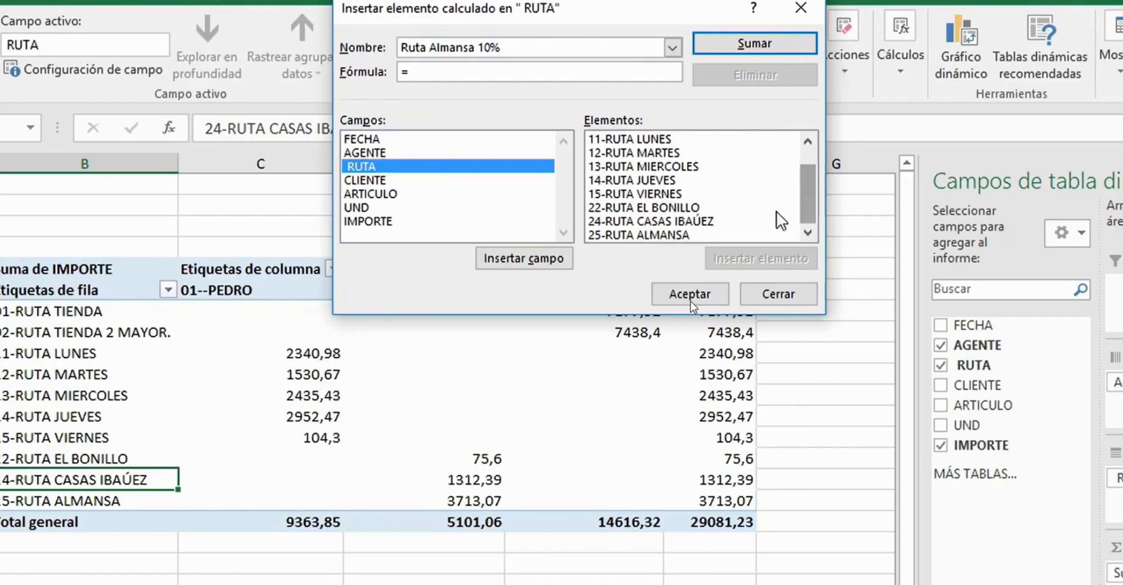
scroll(702, 222, "up", 1)
left_click(656, 235)
scroll(810, 195, "down", 1)
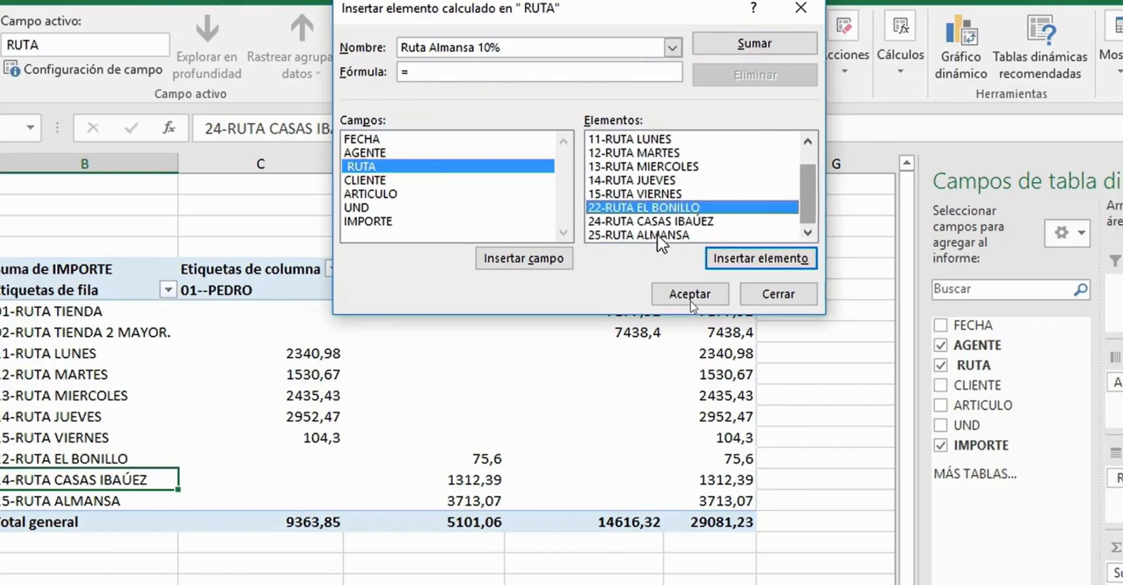
left_click(658, 234)
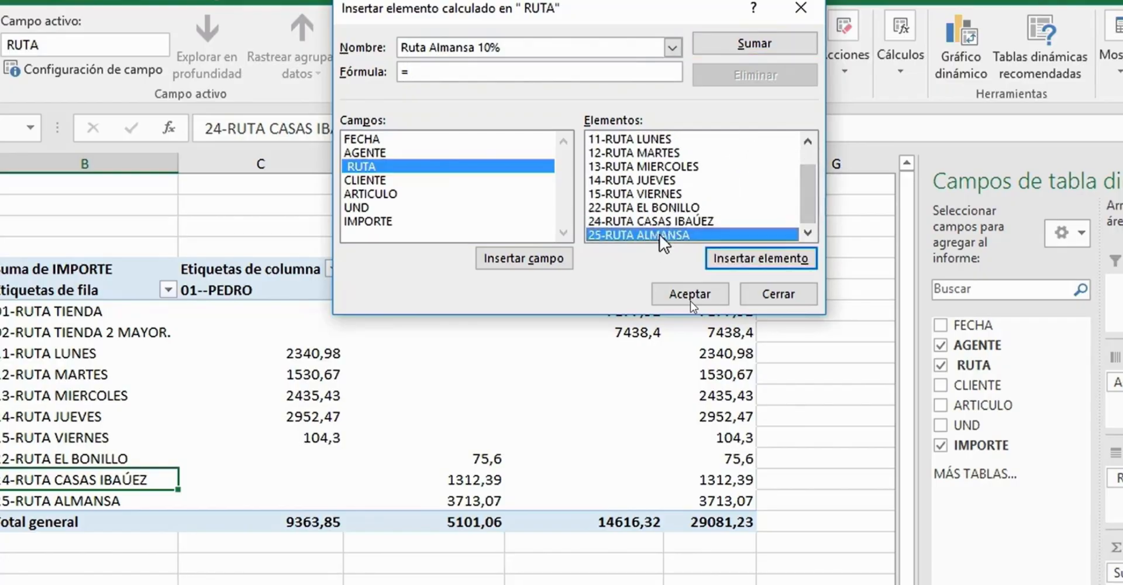
left_click(780, 258)
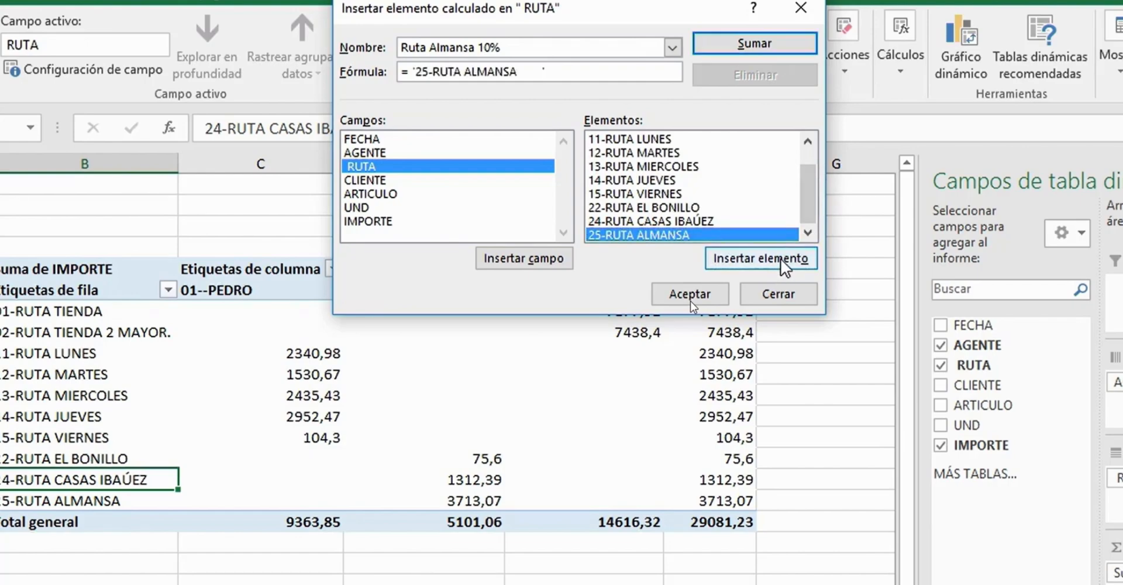
- Multiply the 25-RUTA ALMANSA element by 0,1 in the formula and accept the calculated item
type("*0,1")
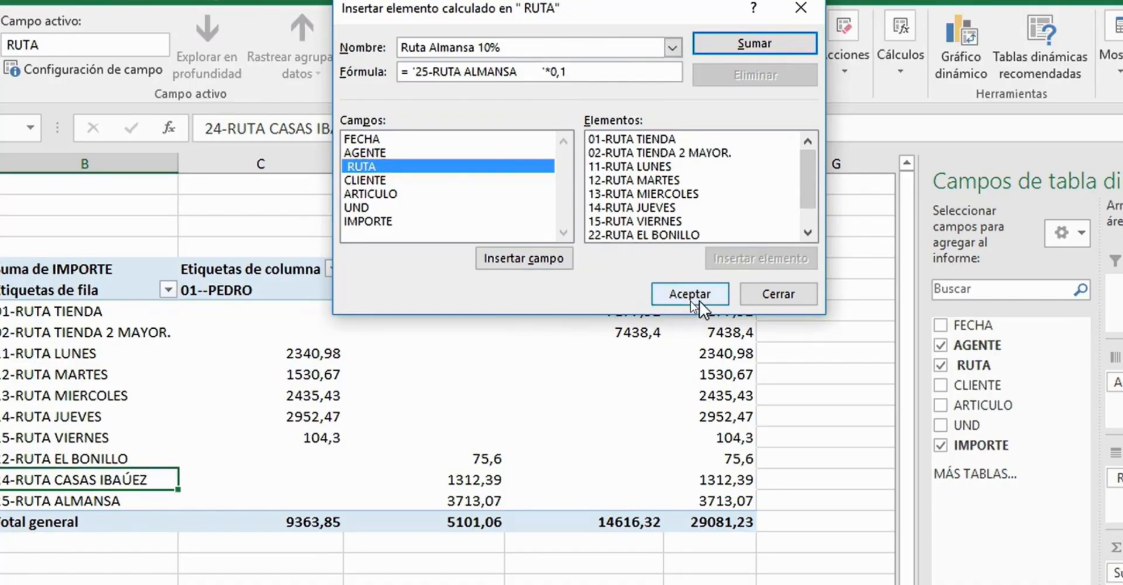
left_click(702, 302)
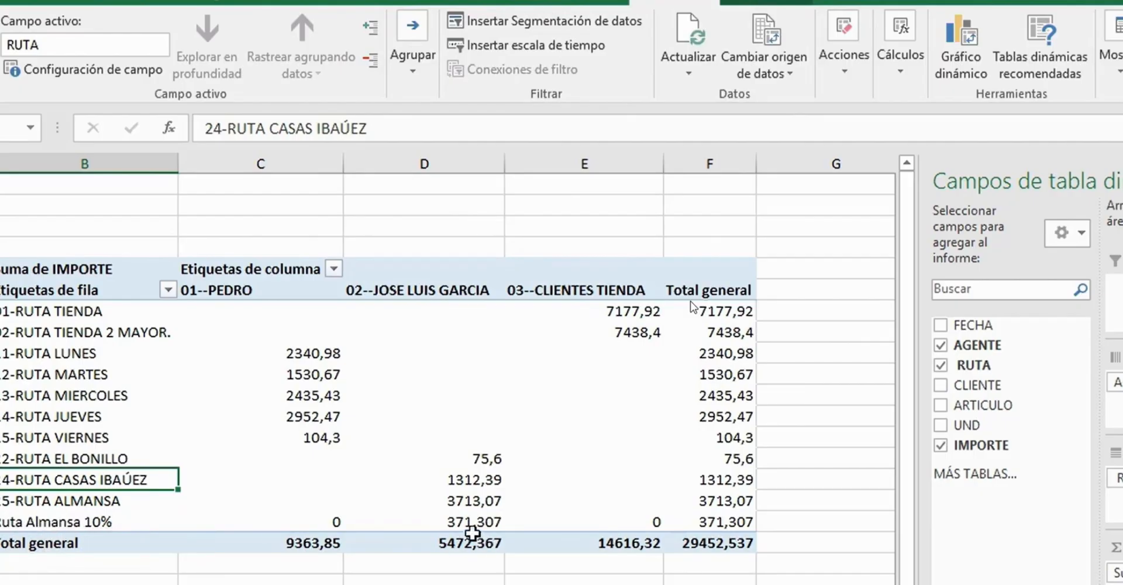
mouse_move(465, 520)
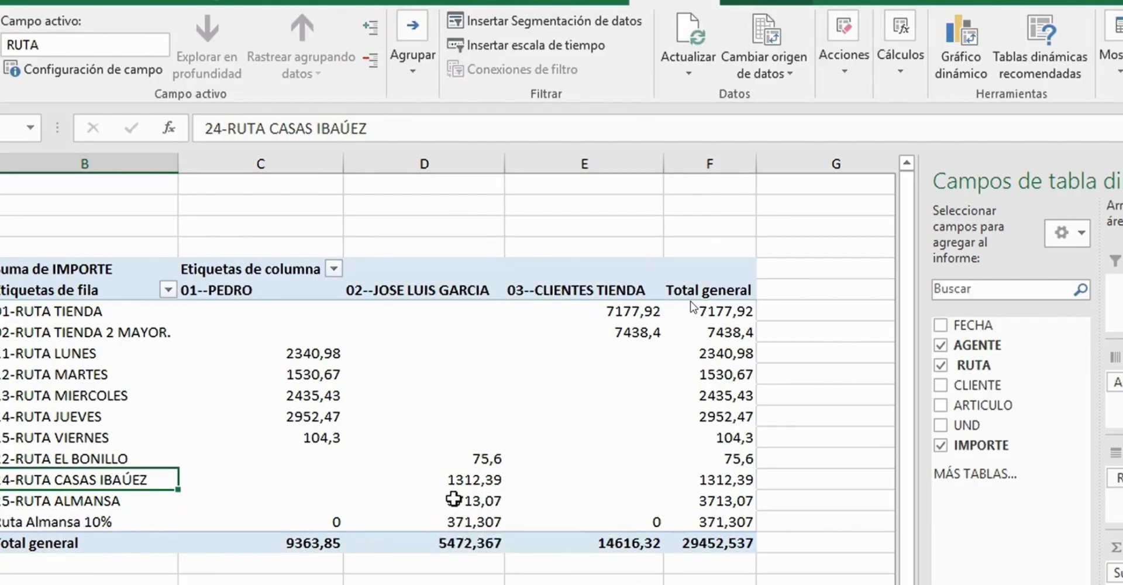